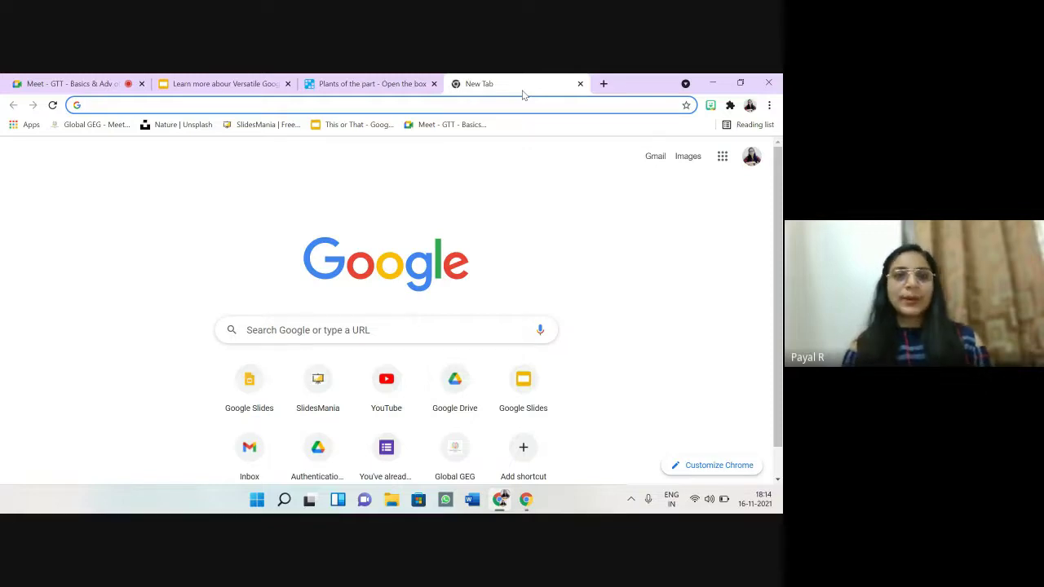
Step: Enter docs.google.com in the new tab's address bar, trimming the autocompleted ending
click(465, 105)
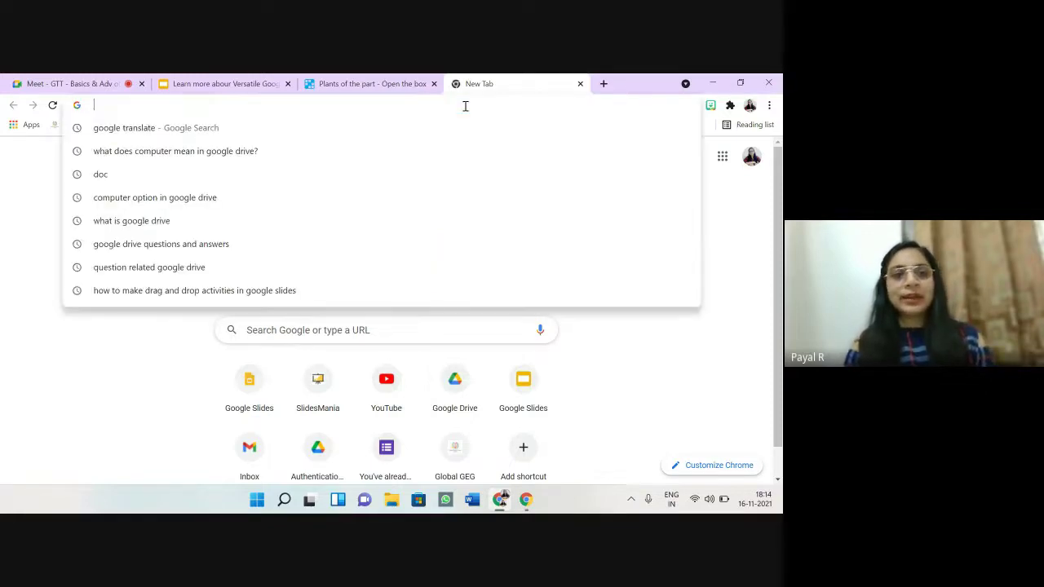
text(d)
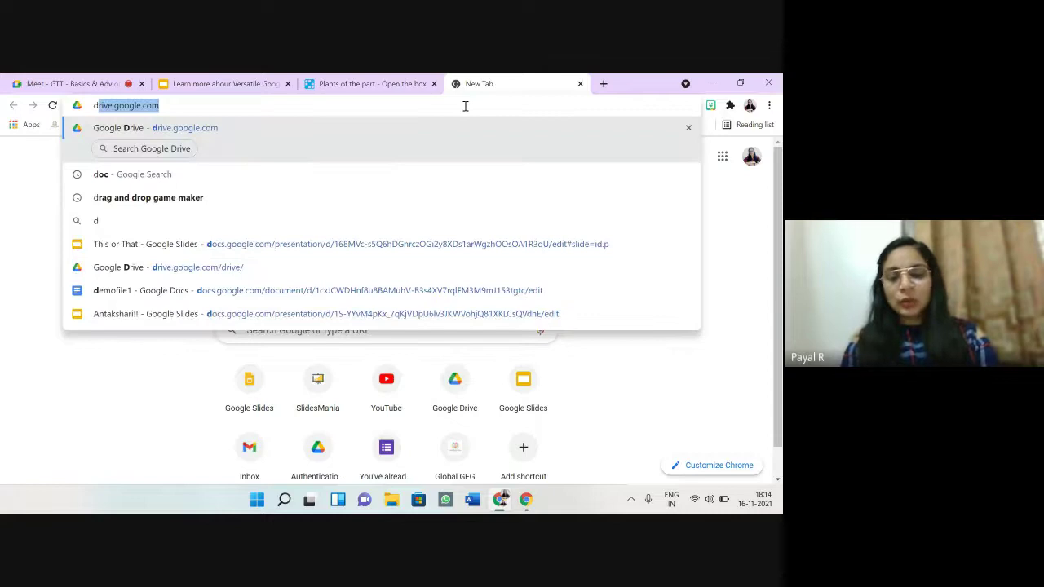
text(ocs.google)
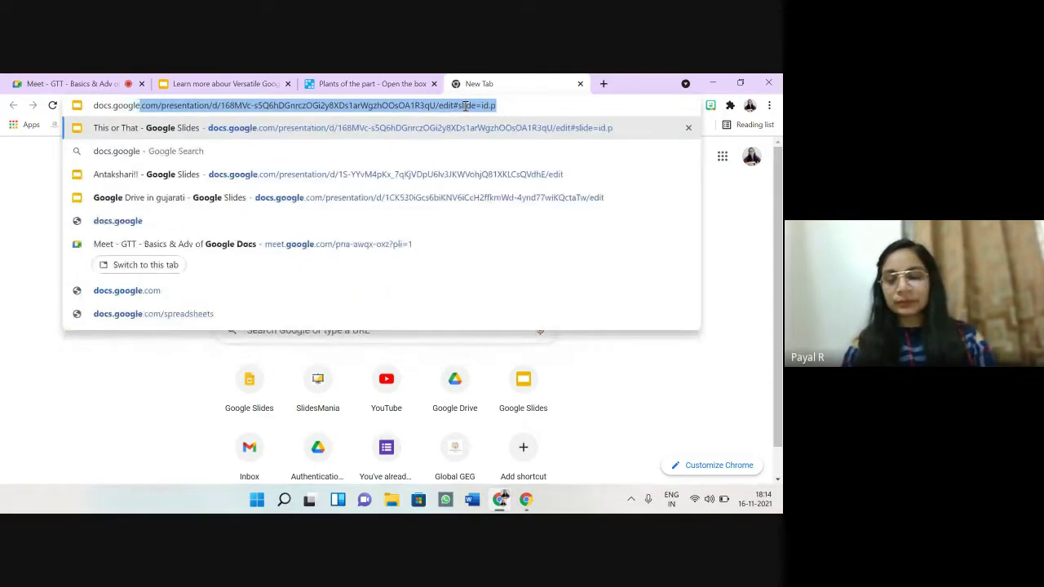
key(Right)
key(BackSpace)
key(BackSpace)
key(BackSpace)
key(BackSpace)
key(BackSpace)
key(BackSpace)
key(BackSpace)
key(BackSpace)
key(BackSpace)
key(BackSpace)
key(BackSpace)
key(BackSpace)
key(BackSpace)
key(BackSpace)
key(BackSpace)
key(BackSpace)
key(BackSpace)
key(BackSpace)
key(BackSpace)
key(BackSpace)
key(BackSpace)
key(BackSpace)
key(BackSpace)
key(BackSpace)
key(BackSpace)
key(BackSpace)
key(BackSpace)
key(BackSpace)
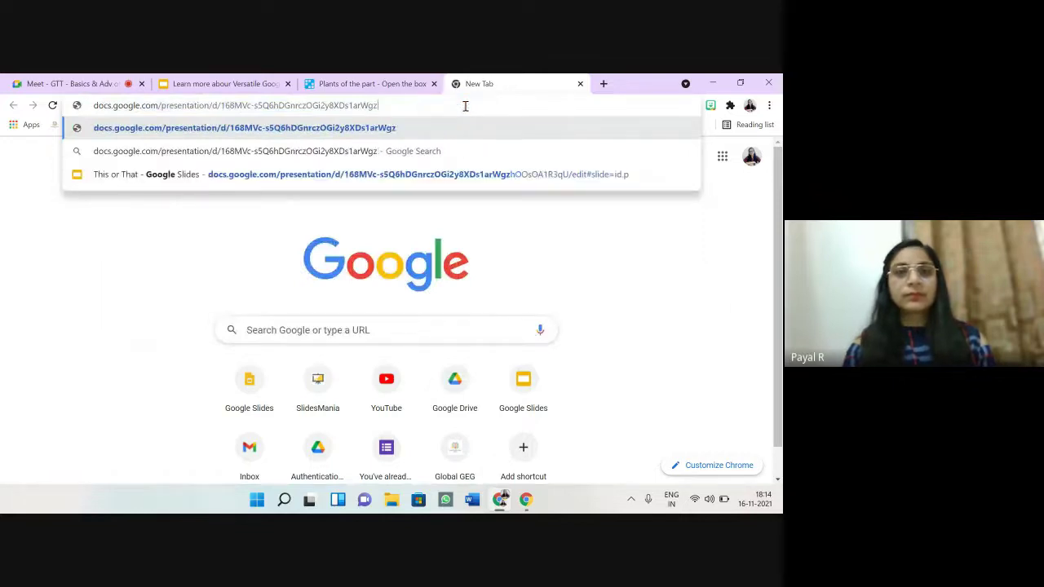
key(BackSpace)
key(BackSpace)
key(BackSpace)
key(BackSpace)
key(BackSpace)
key(BackSpace)
key(BackSpace)
key(BackSpace)
key(BackSpace)
key(BackSpace)
key(BackSpace)
key(BackSpace)
key(BackSpace)
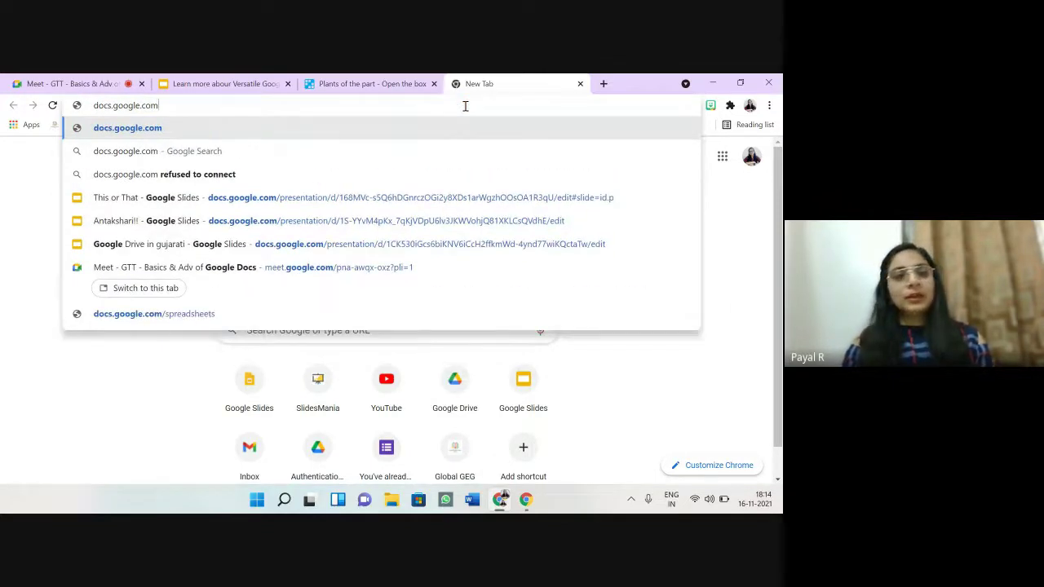
key(Return)
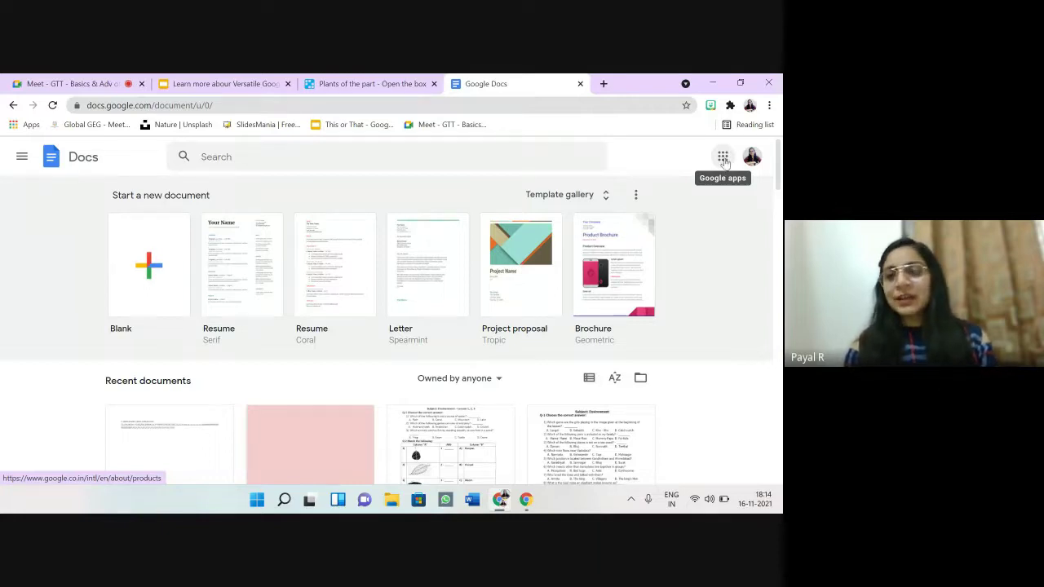
Step: Open Docs from the Google apps grid, then close that tab and start a fresh tab
click(723, 160)
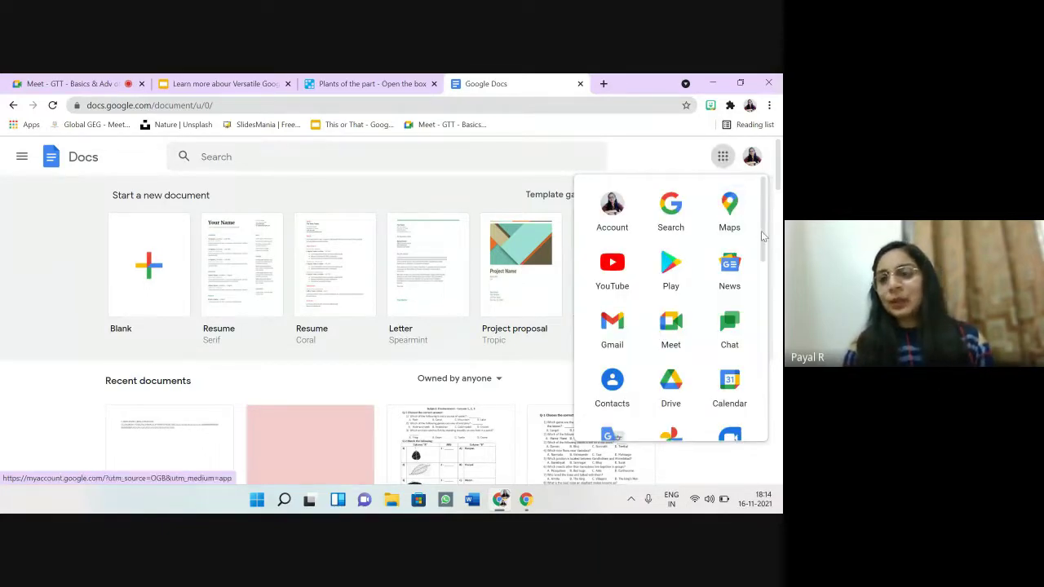
drag(761, 236, 762, 333)
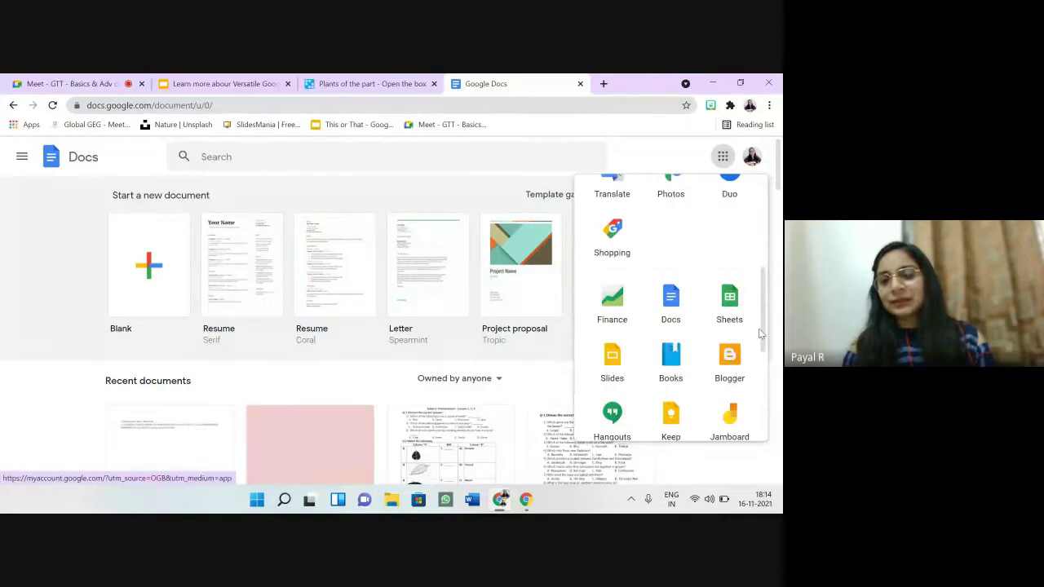
scroll(760, 333, down, 2)
scroll(757, 330, up, 3)
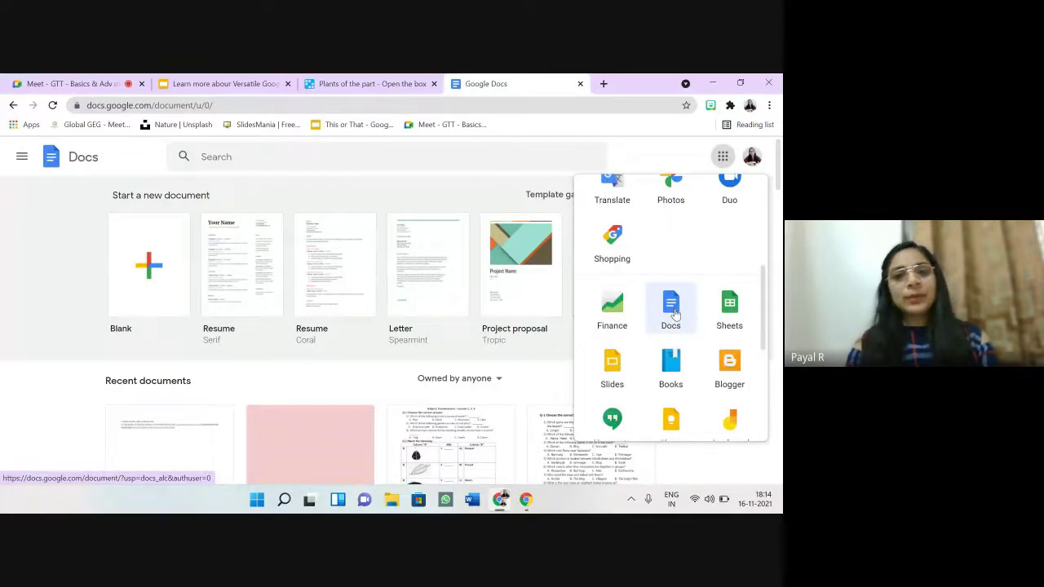
click(675, 314)
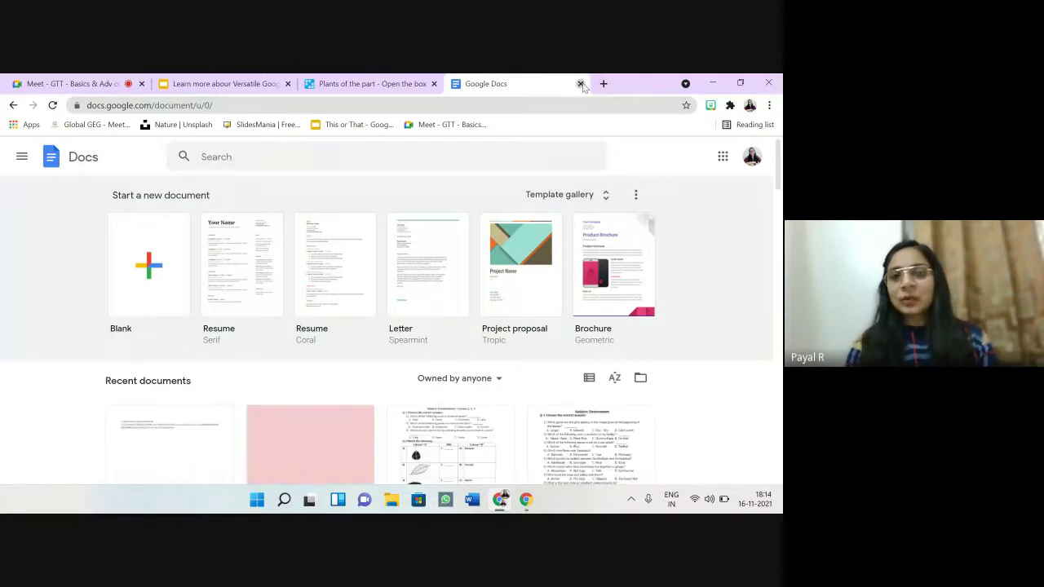
click(580, 84)
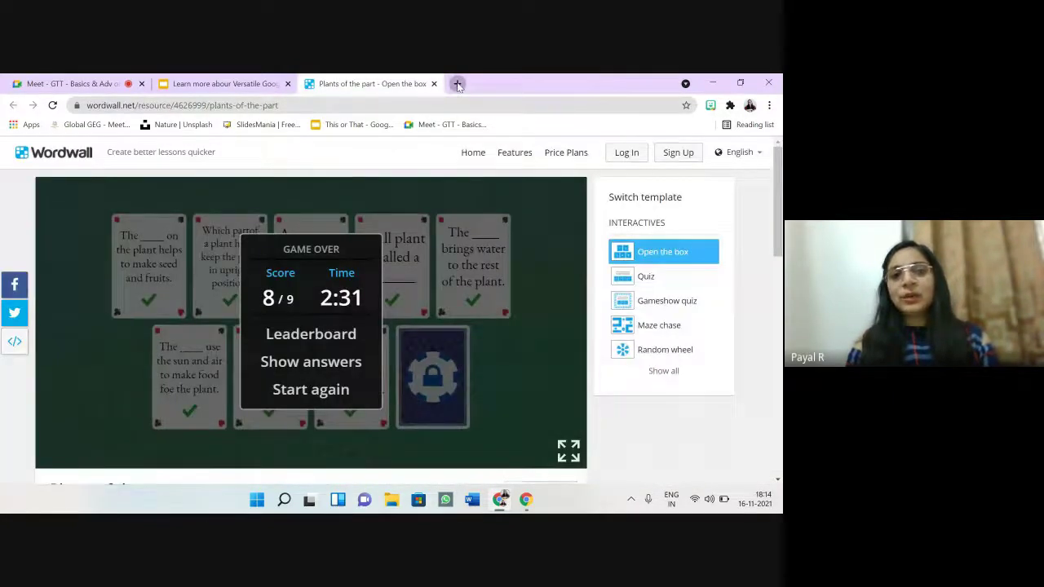
click(457, 84)
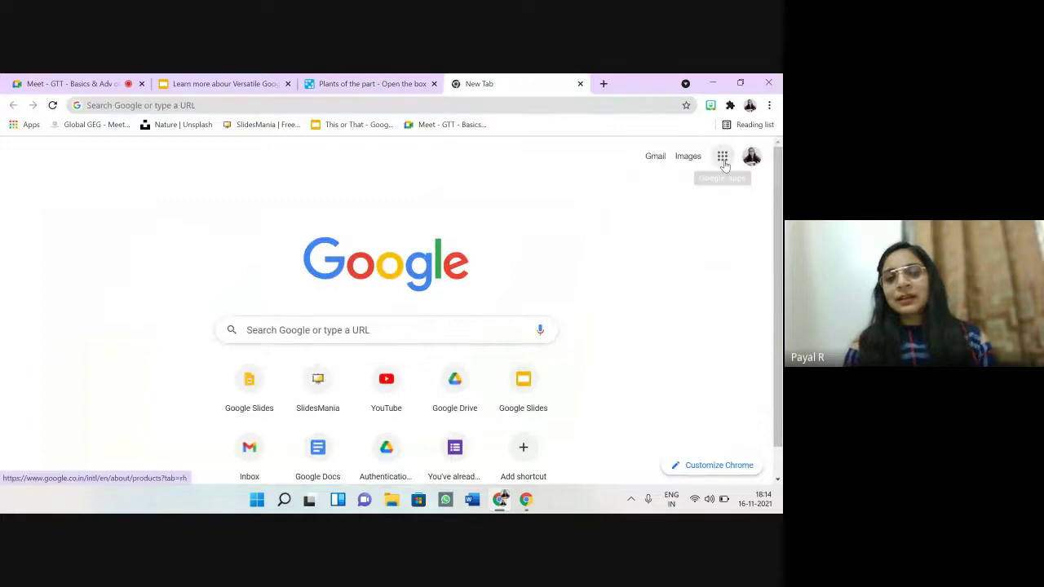
Step: Go to Google Drive and create a blank document via New > Google Docs
click(722, 158)
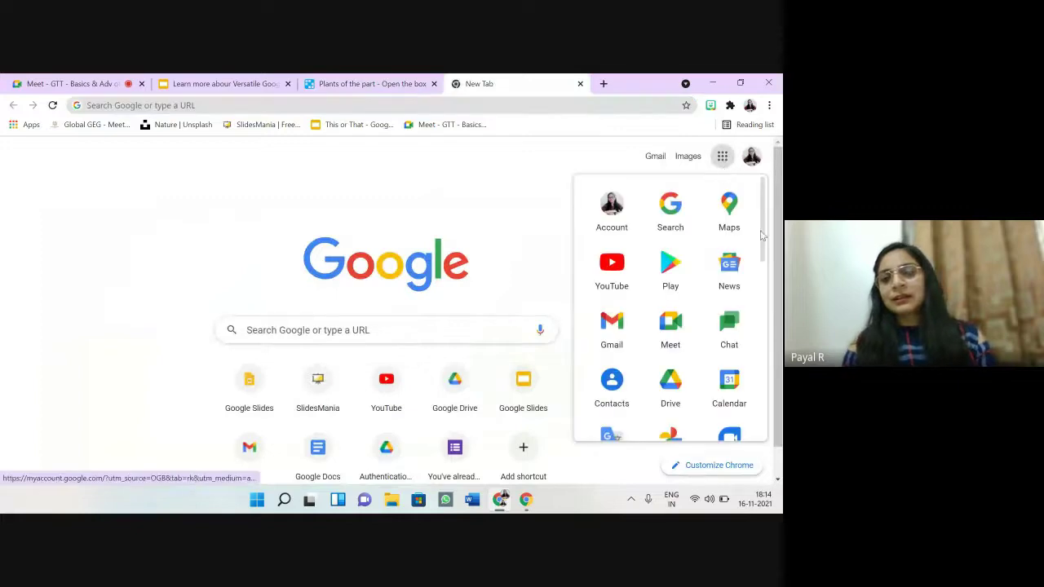
click(668, 394)
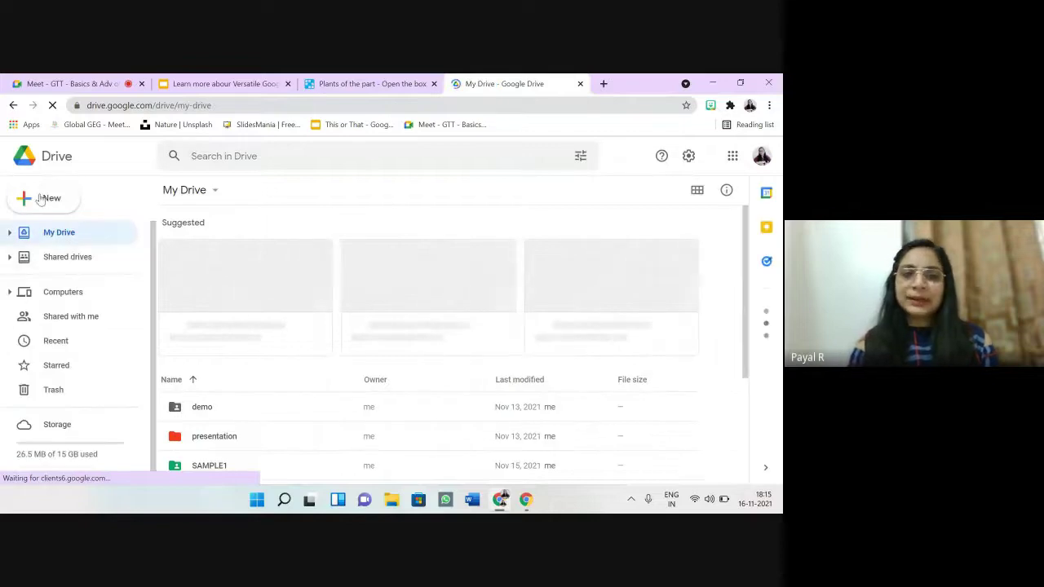
click(40, 200)
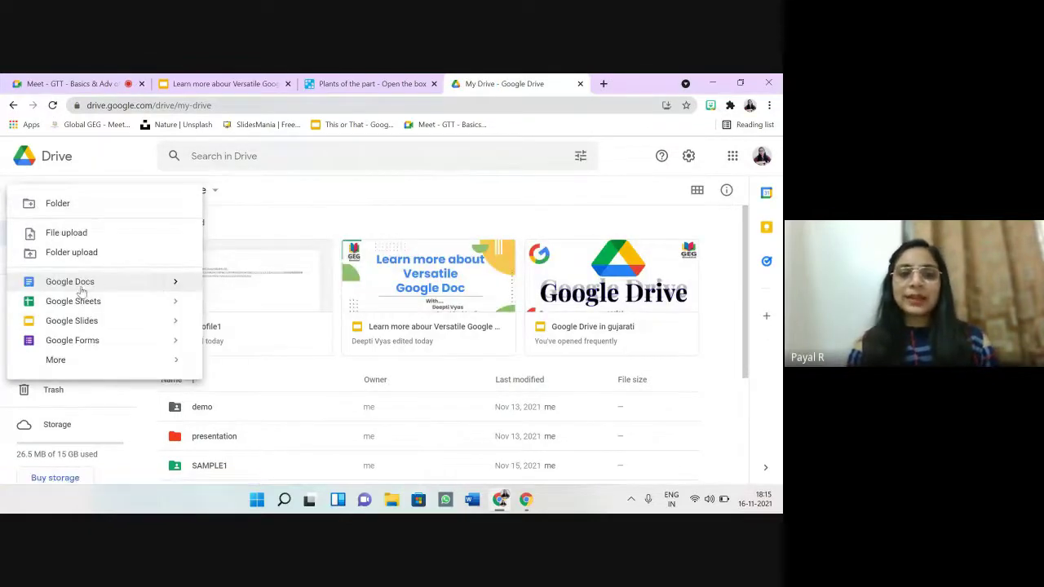
mouse_move(188, 285)
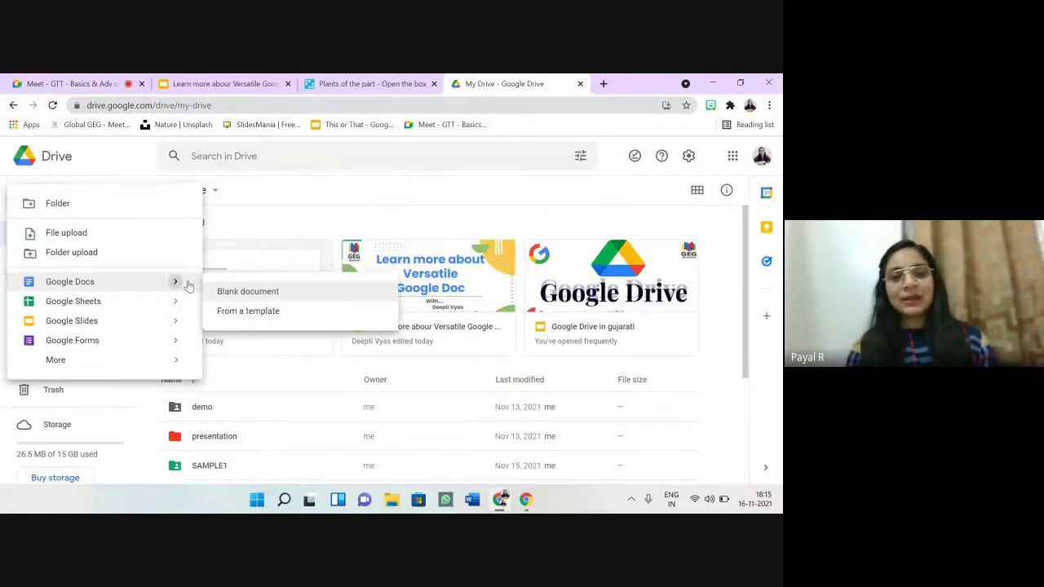
click(232, 291)
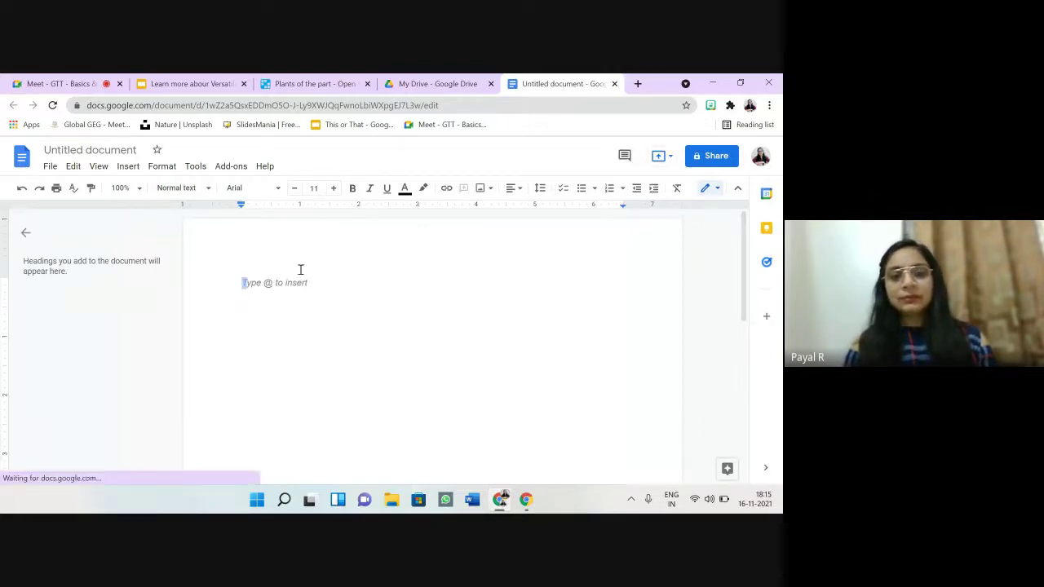
Step: Place the caret on the empty first line, leaving the document title unchanged
double_click(340, 283)
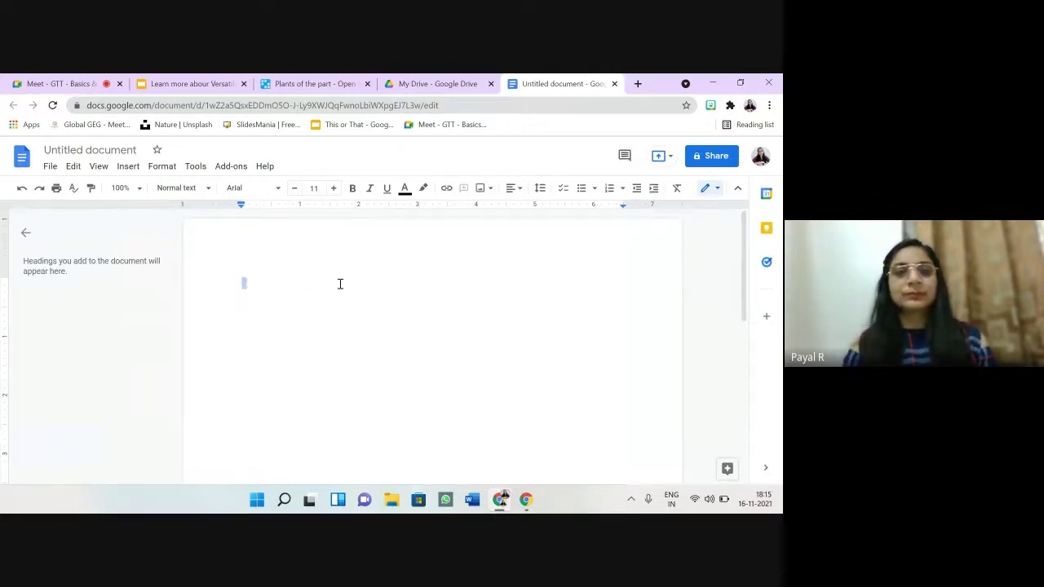
click(340, 284)
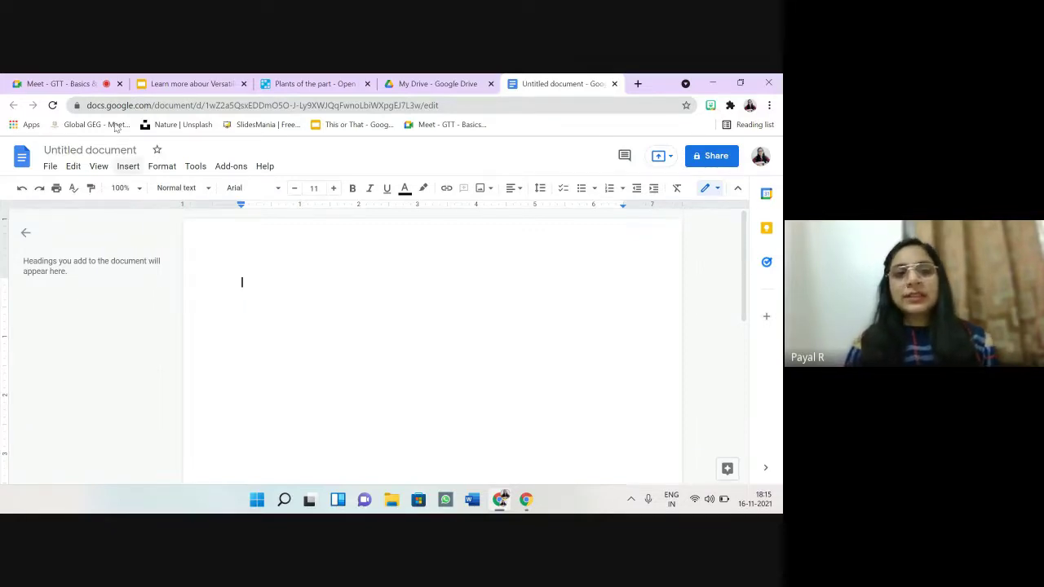
click(139, 149)
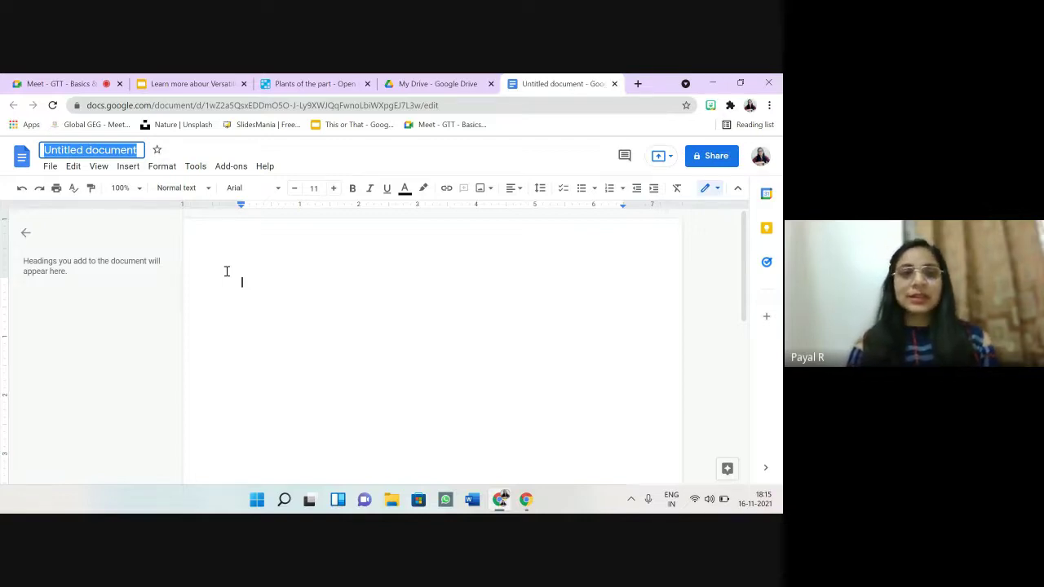
click(226, 271)
Step: Browse the File menu and bring up the Insert > Image source list
click(50, 166)
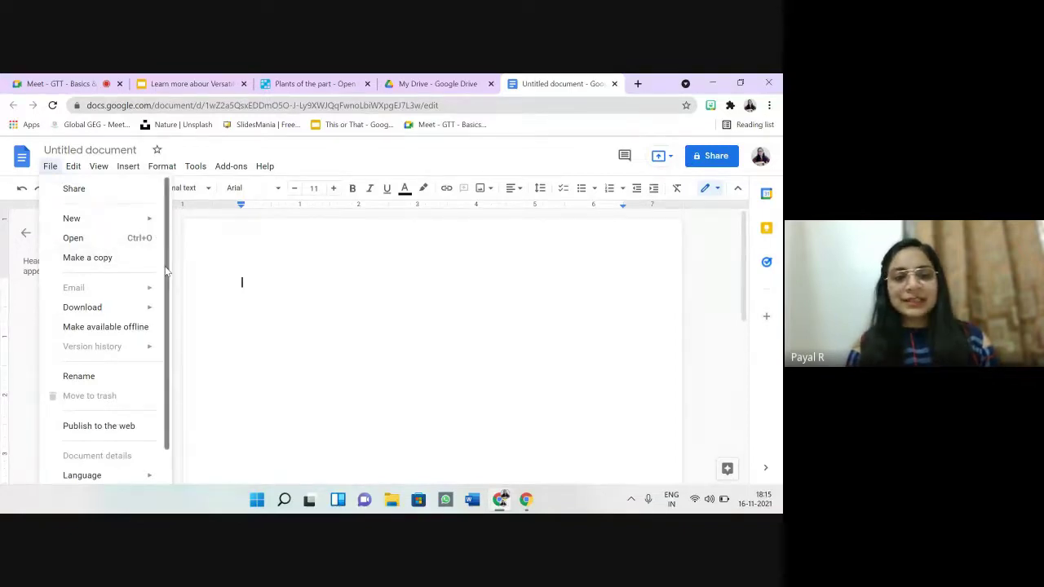
mouse_move(164, 269)
mouse_down()
mouse_move(160, 338)
mouse_move(163, 282)
mouse_up()
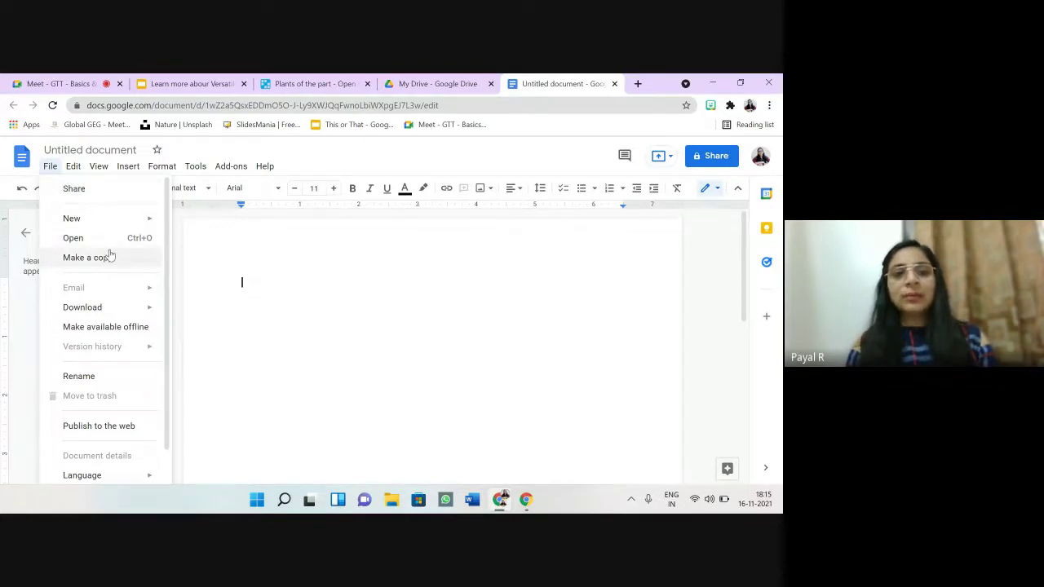
mouse_move(75, 168)
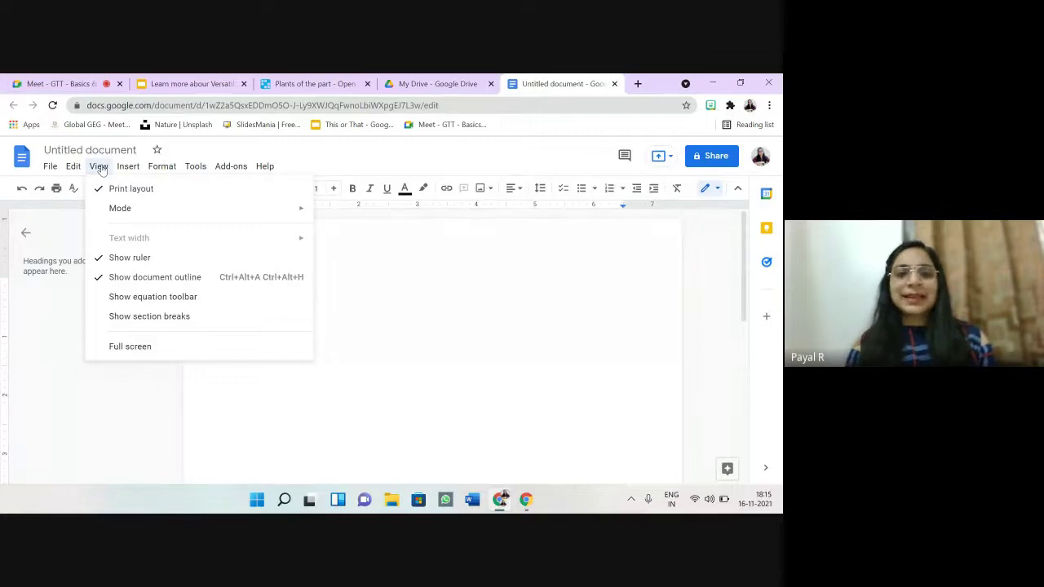
mouse_move(133, 168)
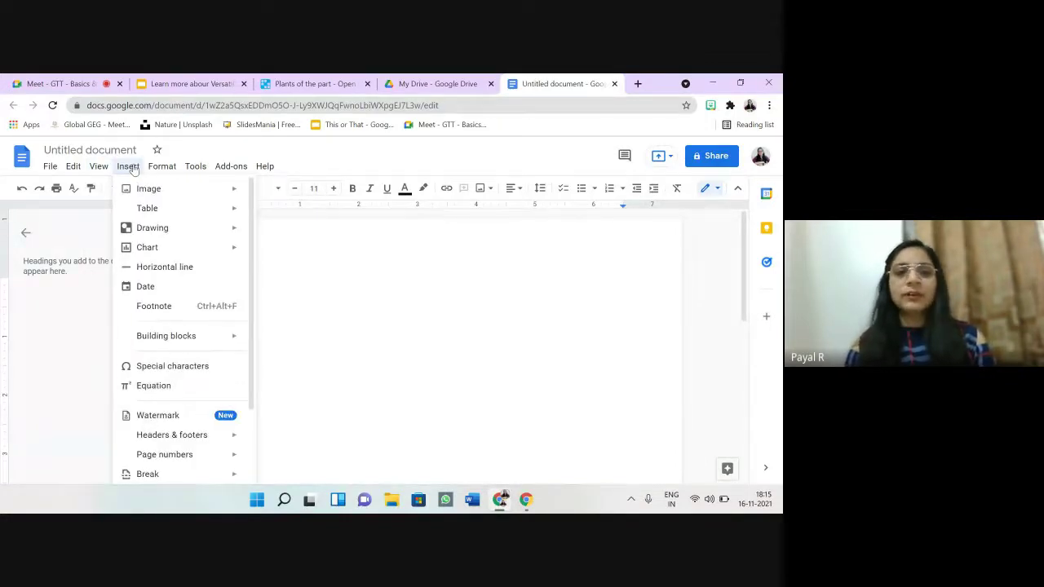
mouse_move(143, 189)
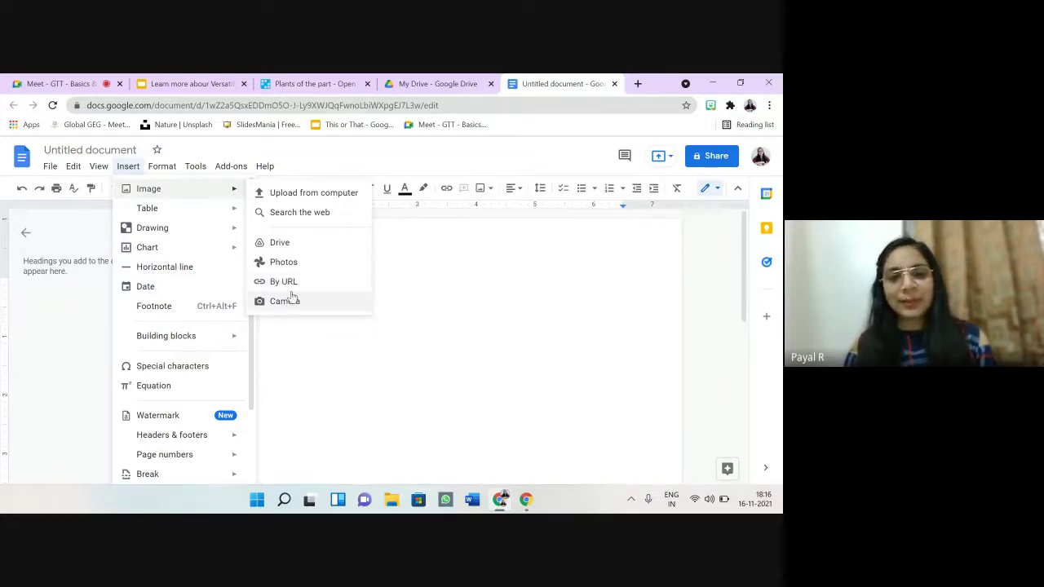
Step: Search web images for 'flower' and drag the purple flower photo onto the page
click(323, 214)
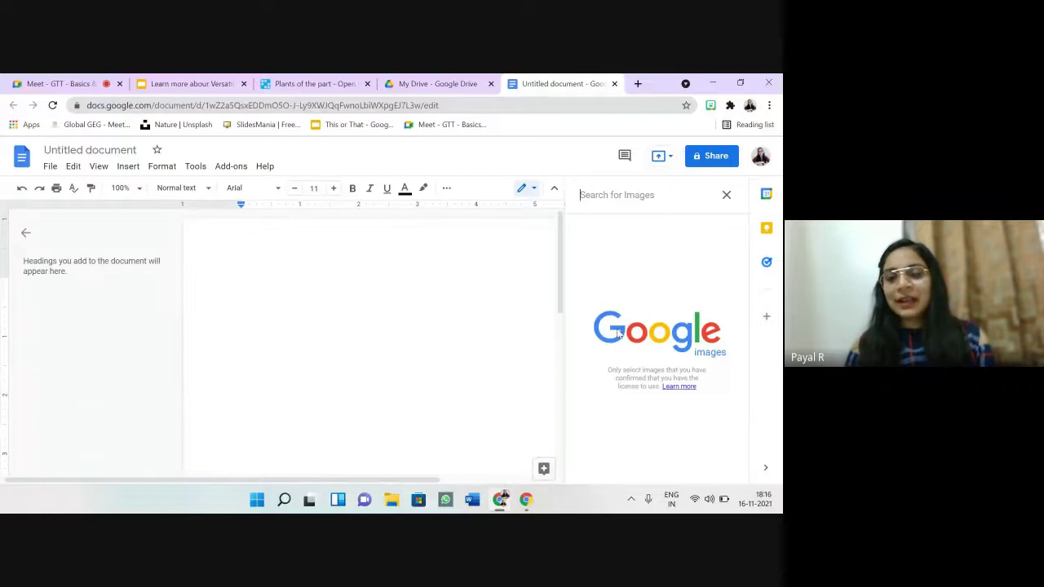
click(615, 195)
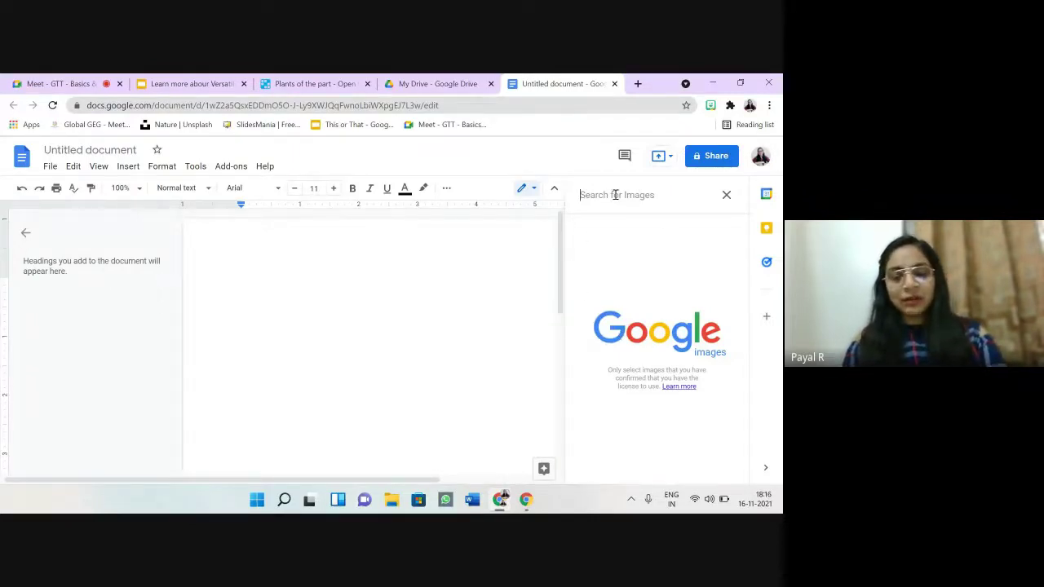
text(flower)
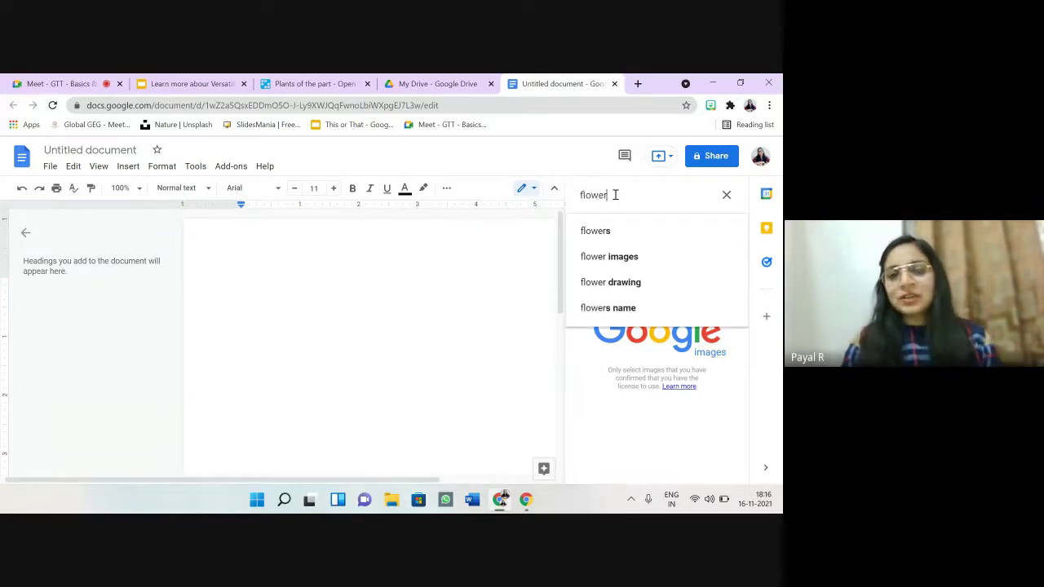
key(Return)
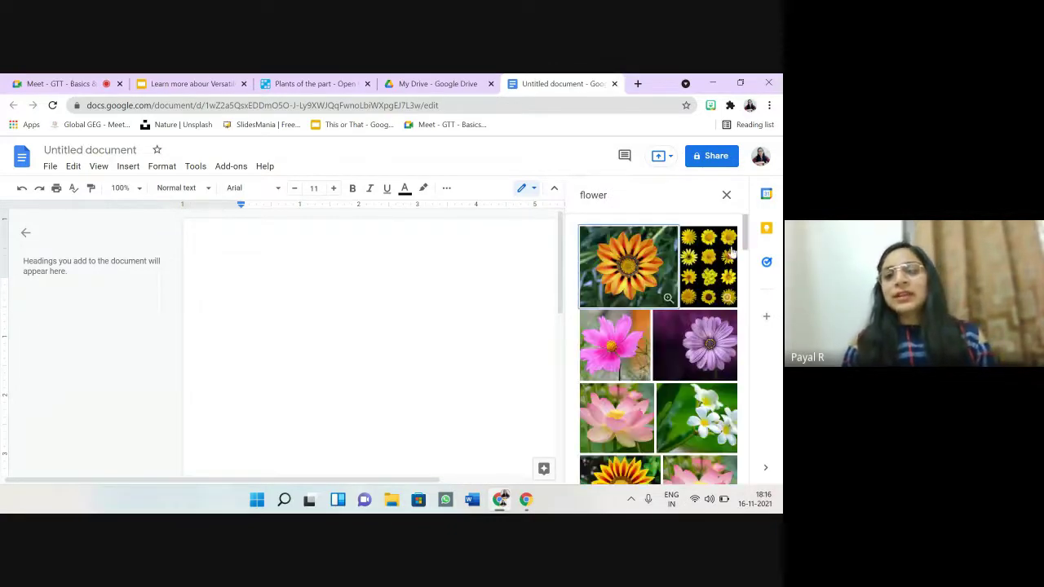
mouse_move(745, 242)
mouse_down()
mouse_move(750, 394)
mouse_move(742, 222)
mouse_up()
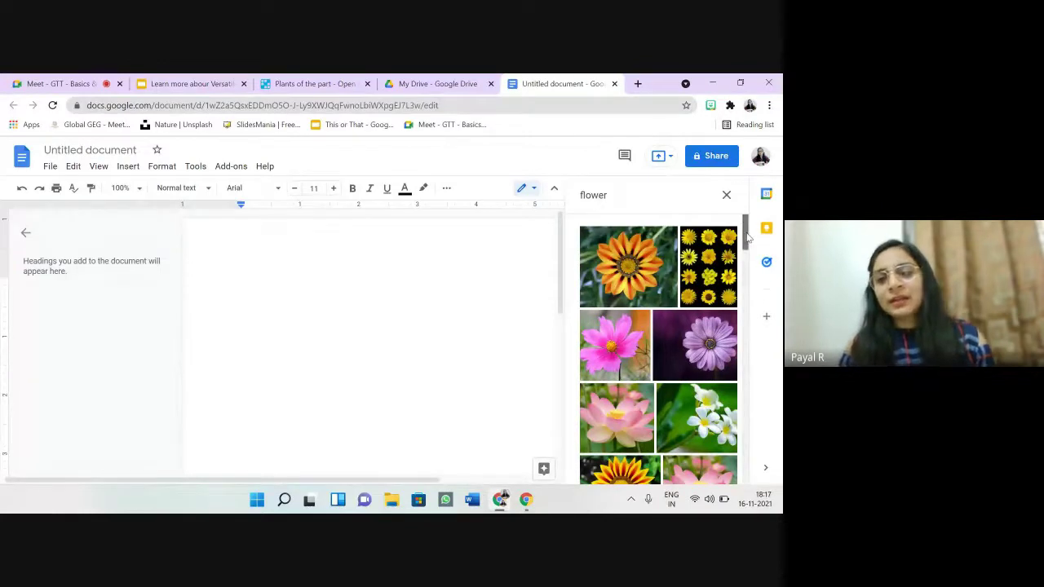
scroll(746, 249, down, 1)
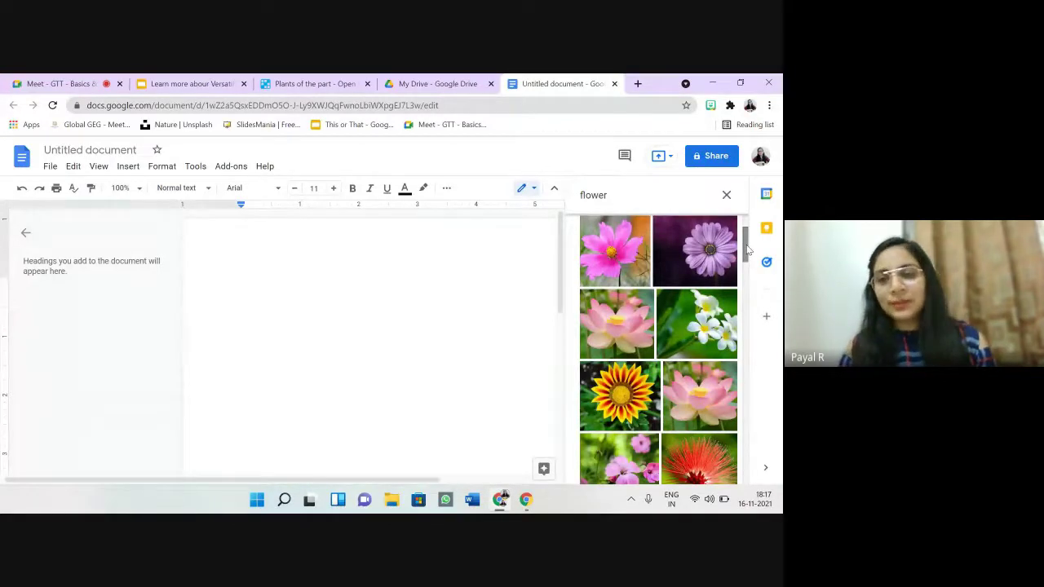
drag(711, 253, 426, 264)
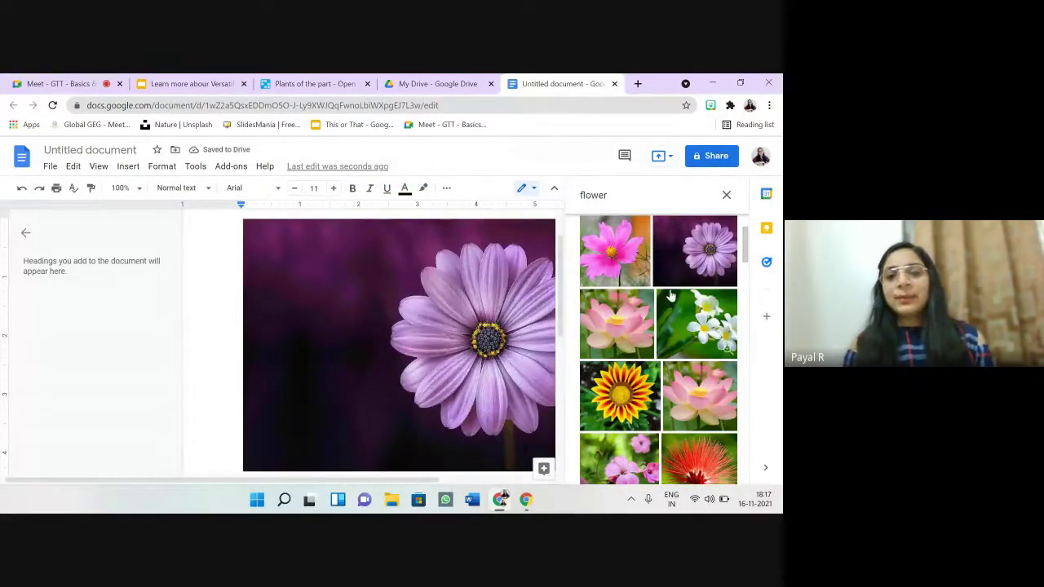
Step: Close the image search and shrink the flower photo to about half size
click(725, 195)
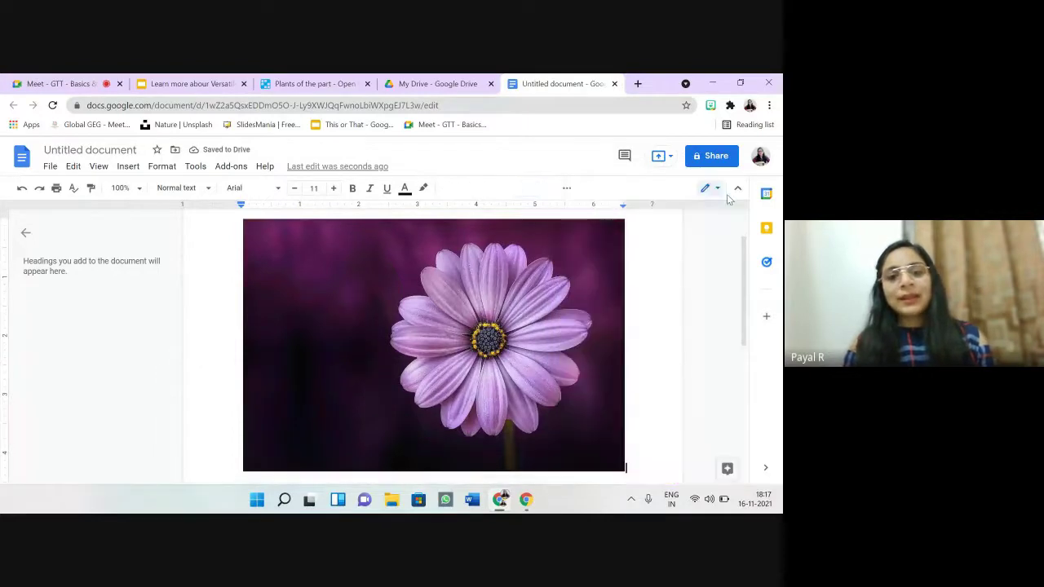
click(582, 424)
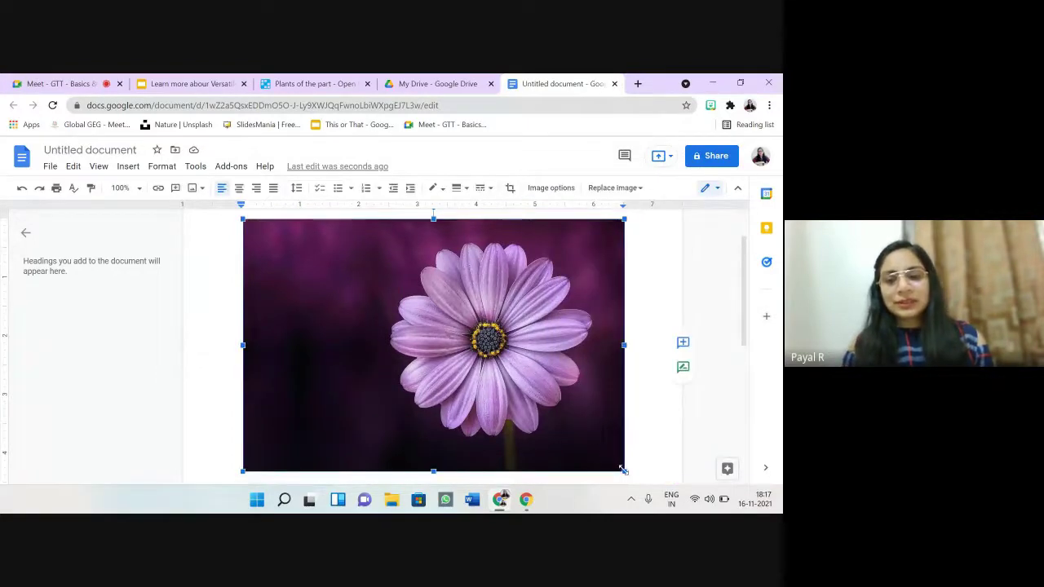
drag(622, 470, 439, 348)
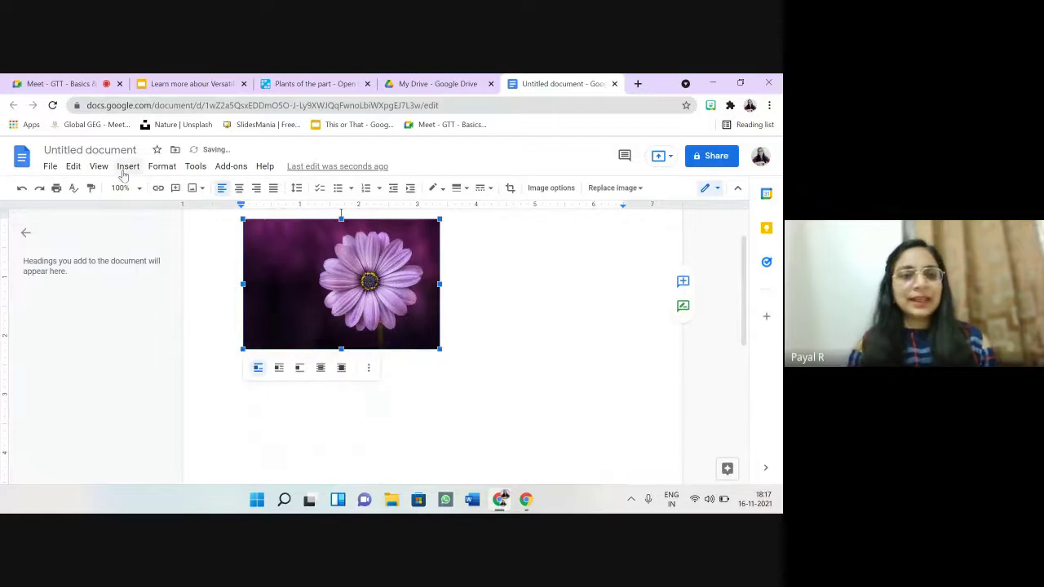
Step: Open the Insert menu and browse its options
click(127, 167)
mouse_move(139, 211)
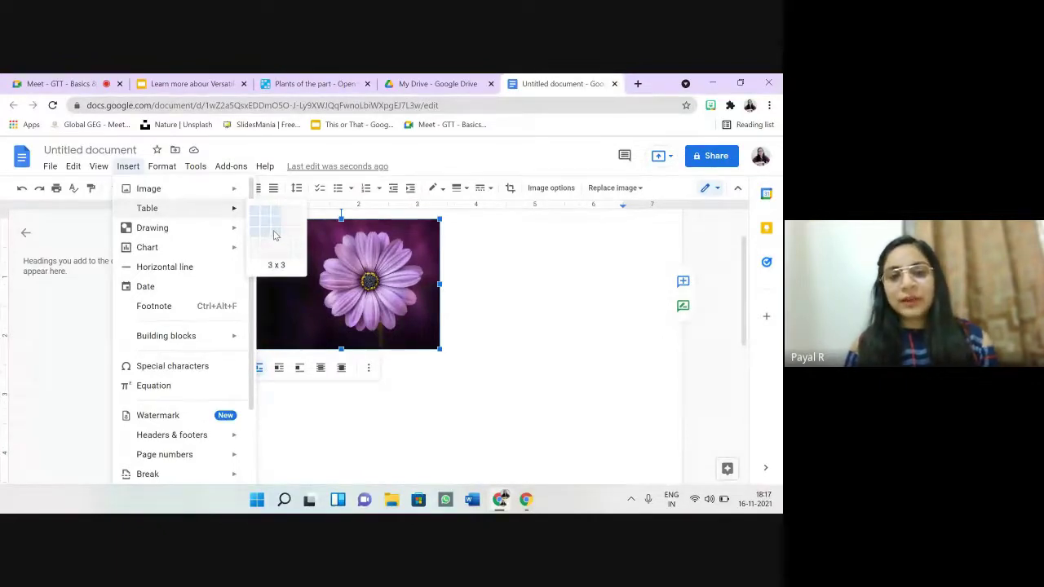
mouse_move(225, 233)
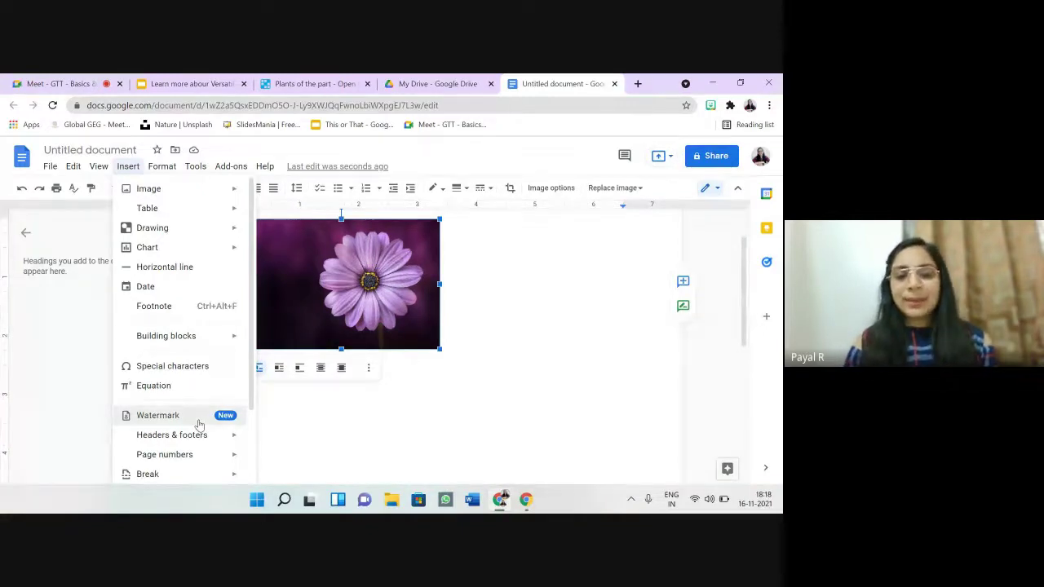
Step: Insert Default.jpg from Google Drive as the page watermark image
click(198, 419)
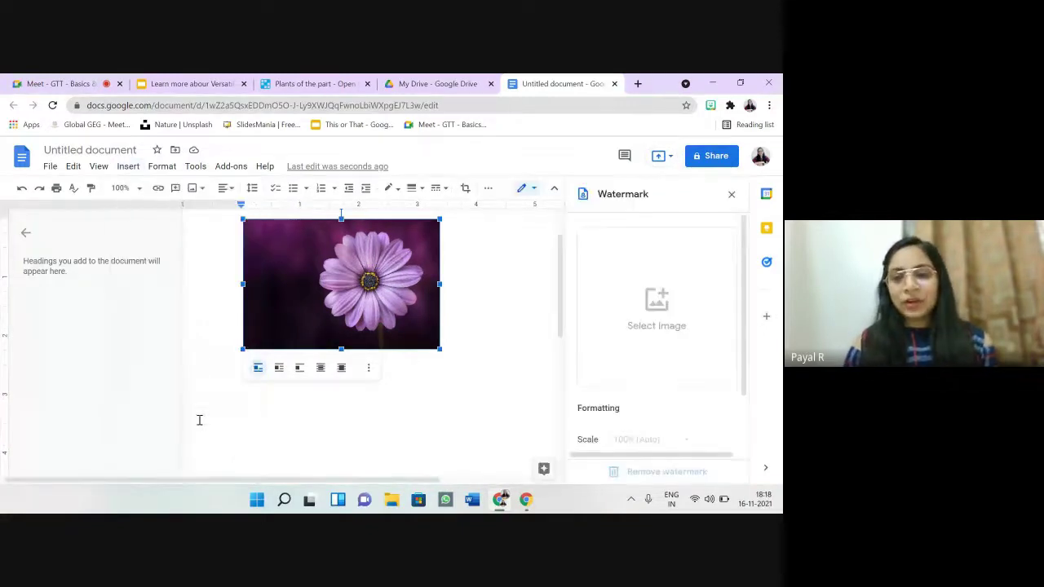
click(640, 305)
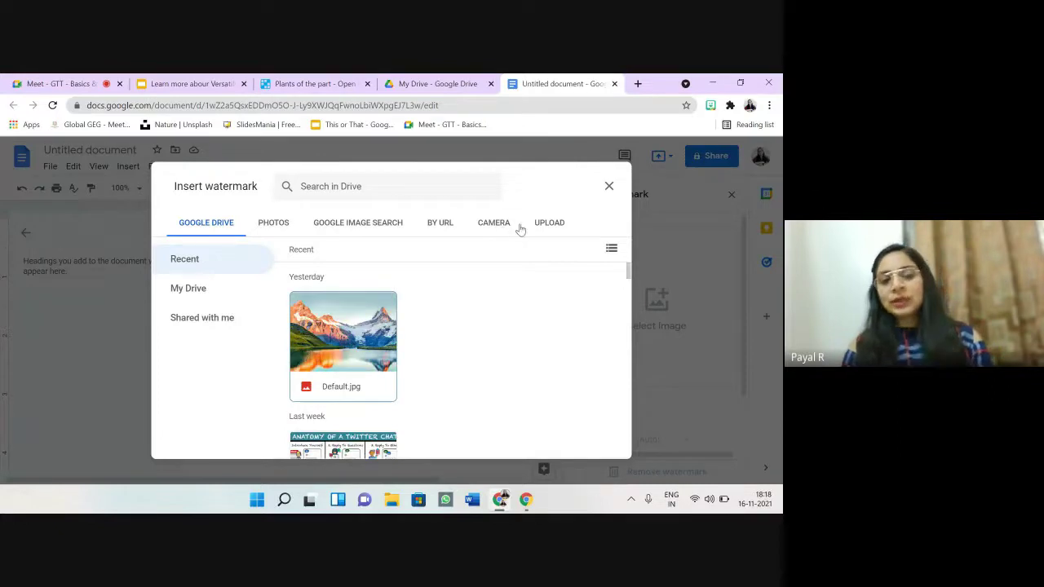
click(343, 332)
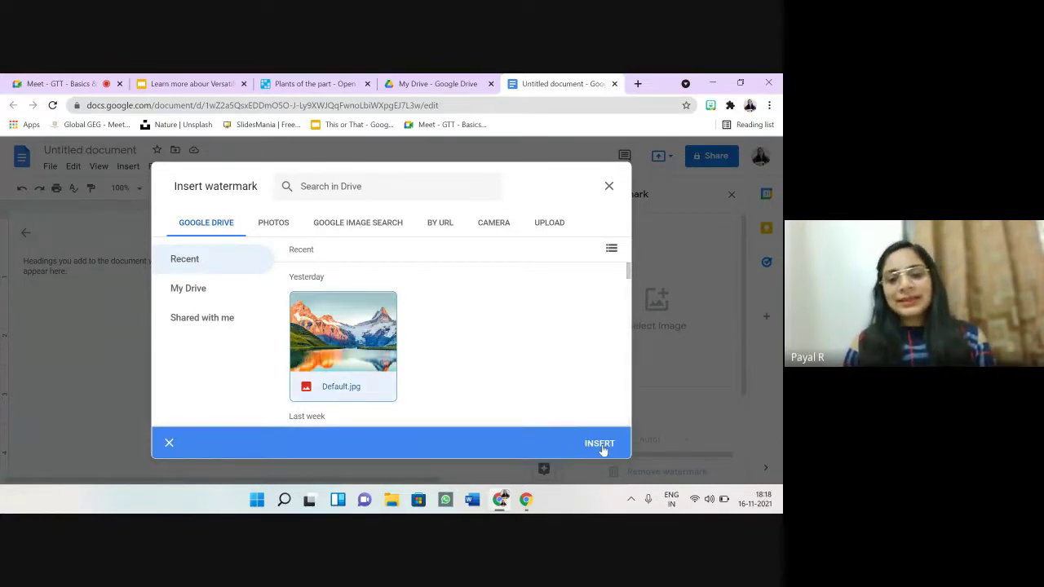
click(600, 447)
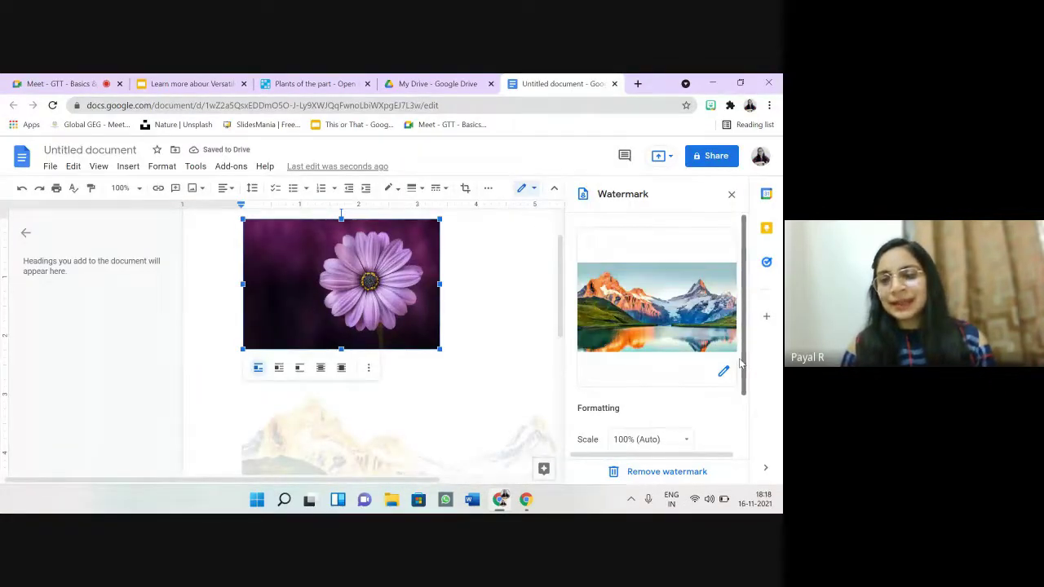
scroll(741, 387, down, 1)
scroll(741, 386, down, 1)
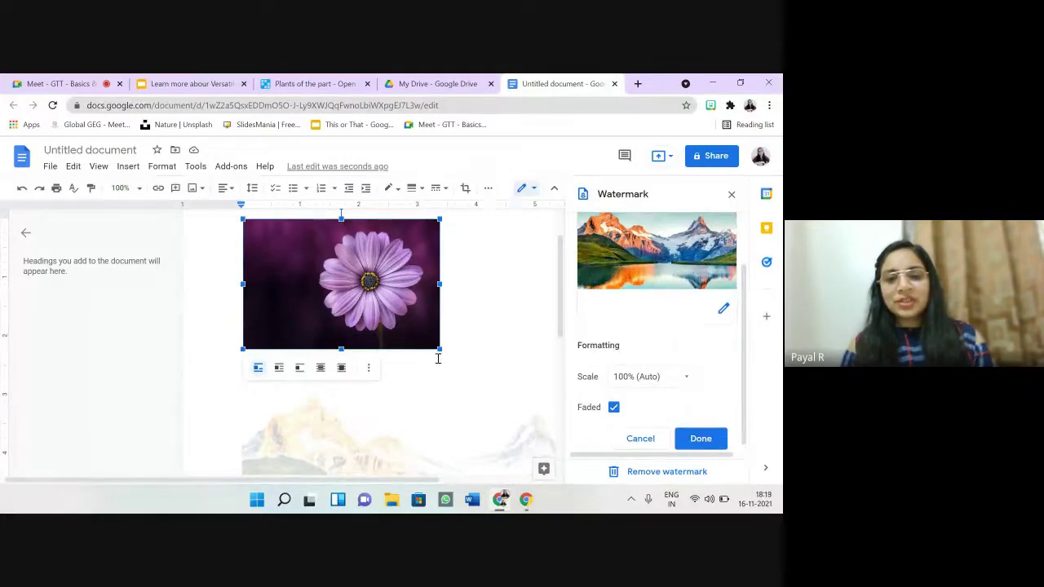
Step: Shrink the flower photo further and review the watermark scale settings
drag(439, 349, 358, 294)
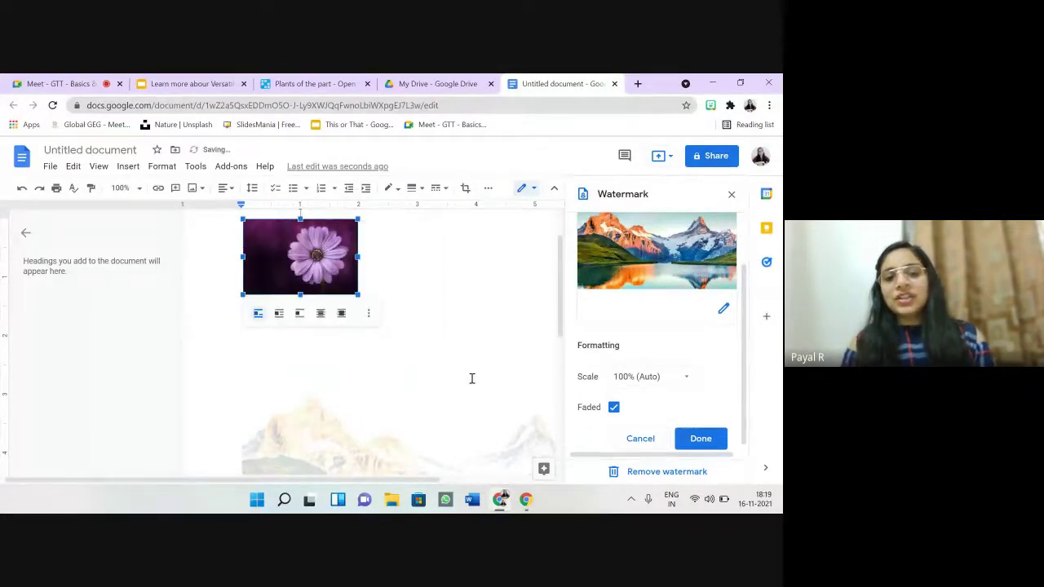
click(471, 378)
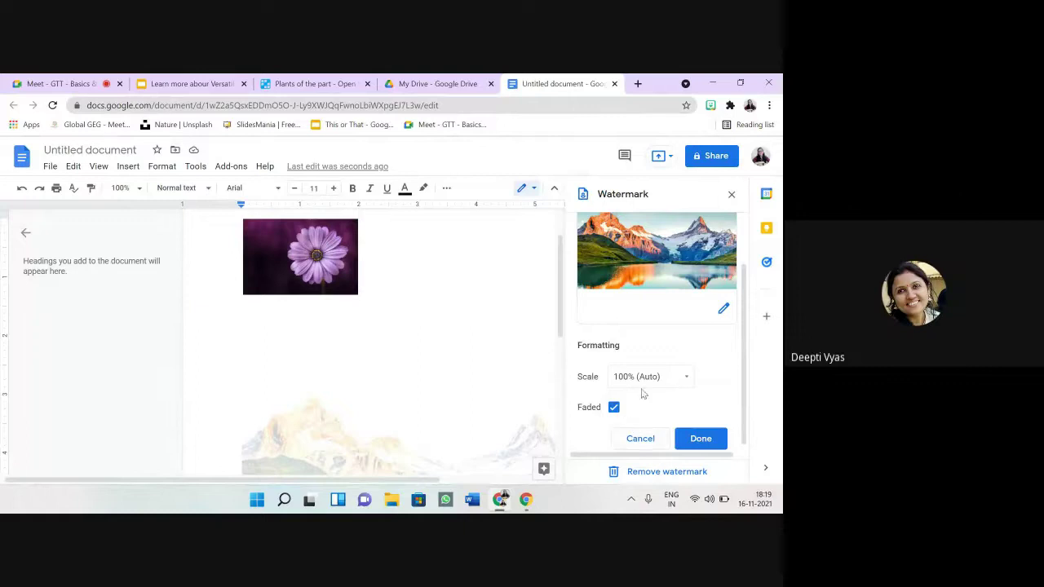
scroll(744, 359, down, 1)
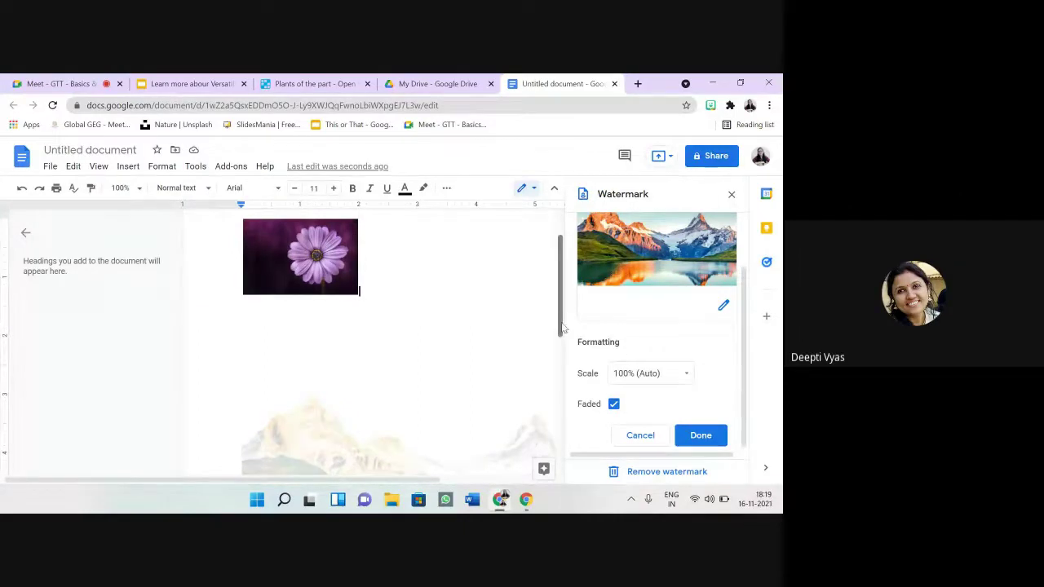
drag(562, 328, 562, 395)
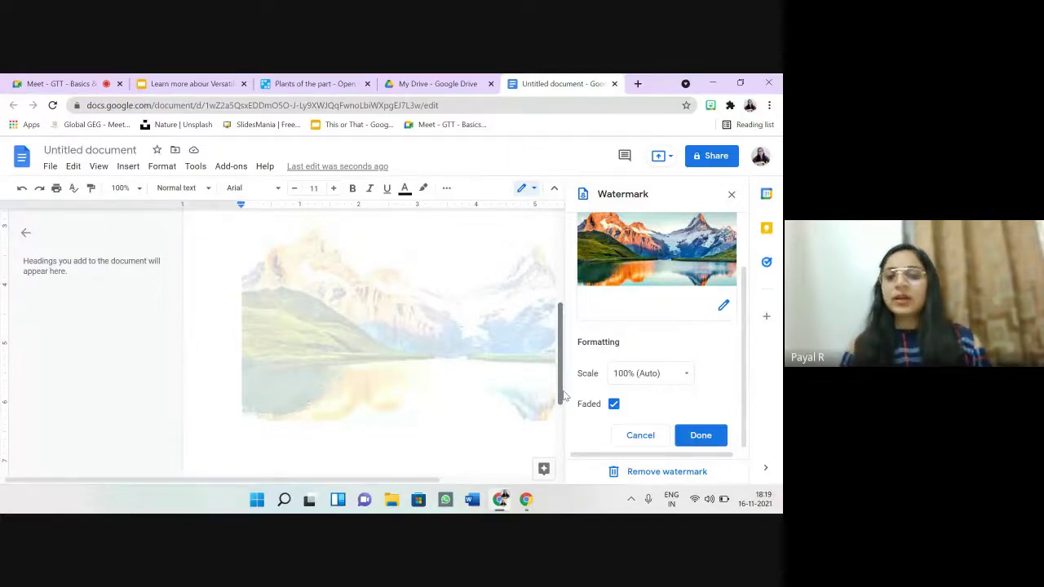
click(688, 379)
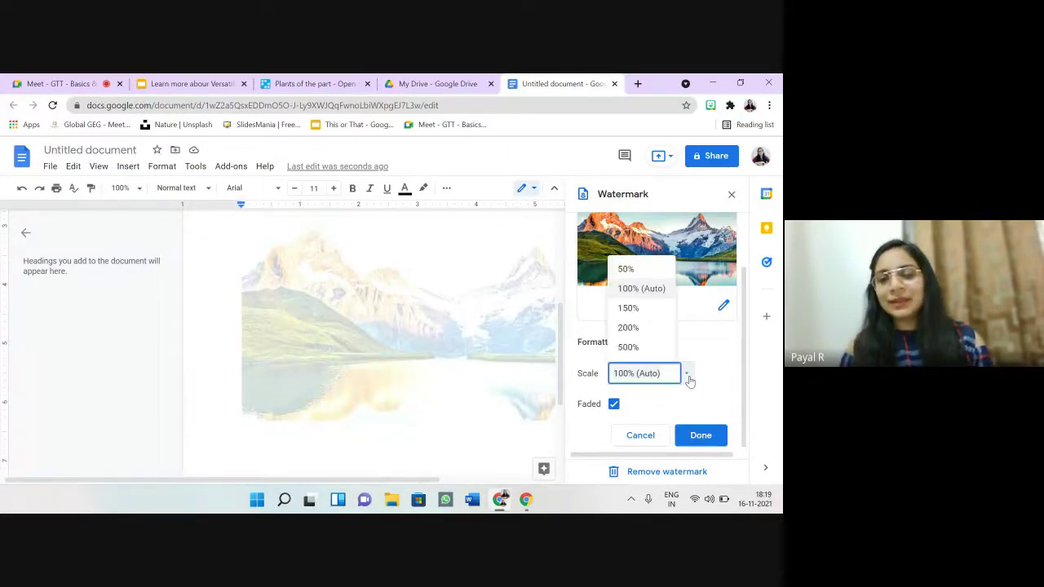
Step: Change the watermark scale from 500% to 150% and untick Faded for full colour
click(653, 348)
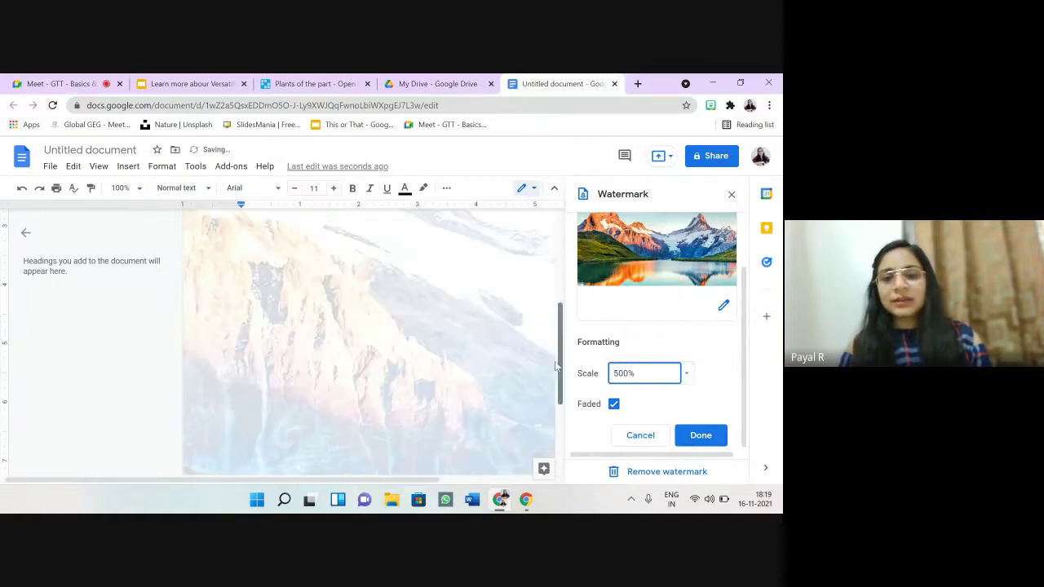
drag(558, 366, 530, 233)
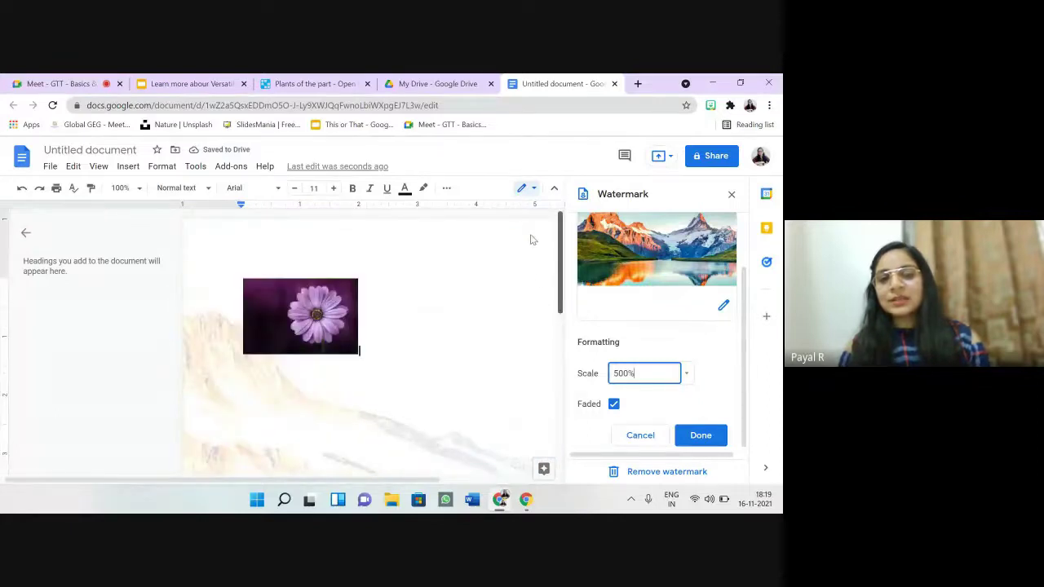
scroll(551, 342, down, 3)
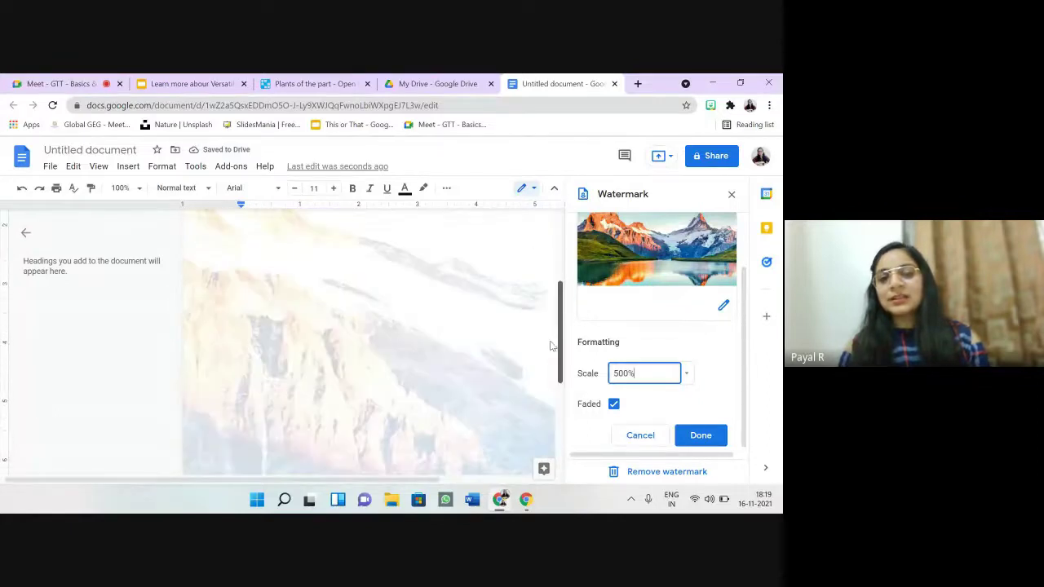
click(688, 376)
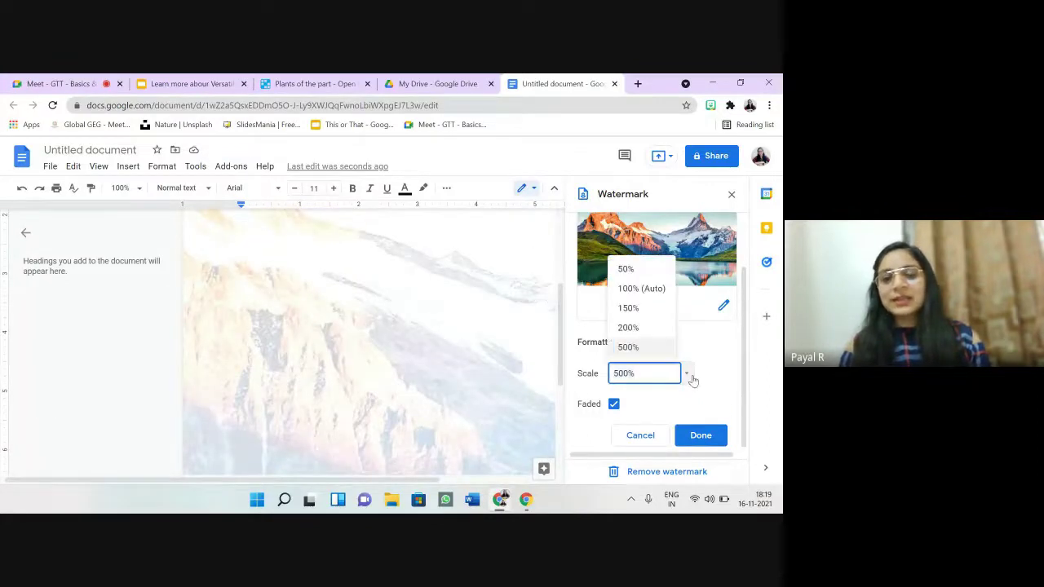
click(631, 308)
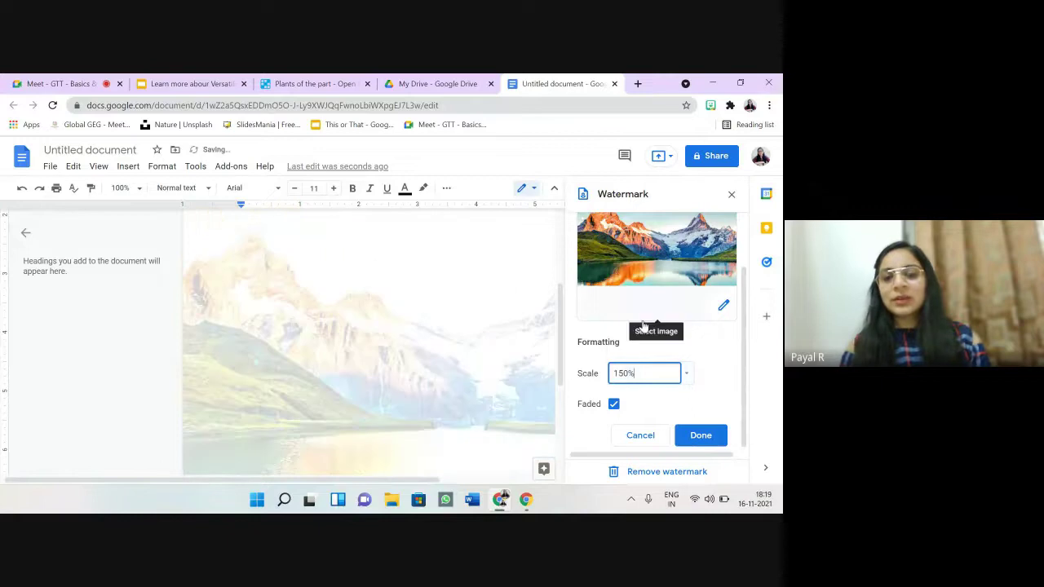
click(614, 405)
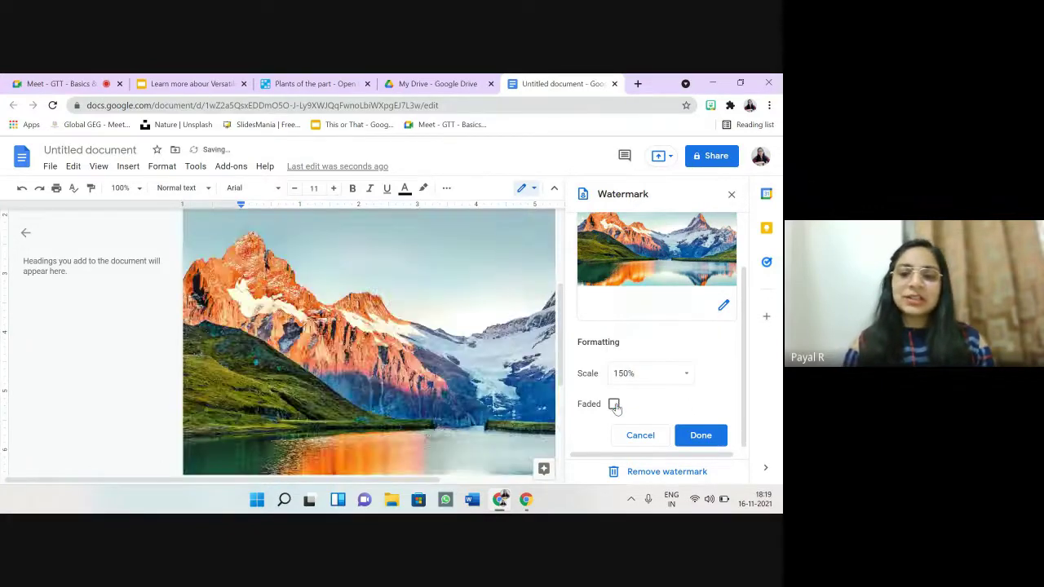
scroll(558, 339, down, 2)
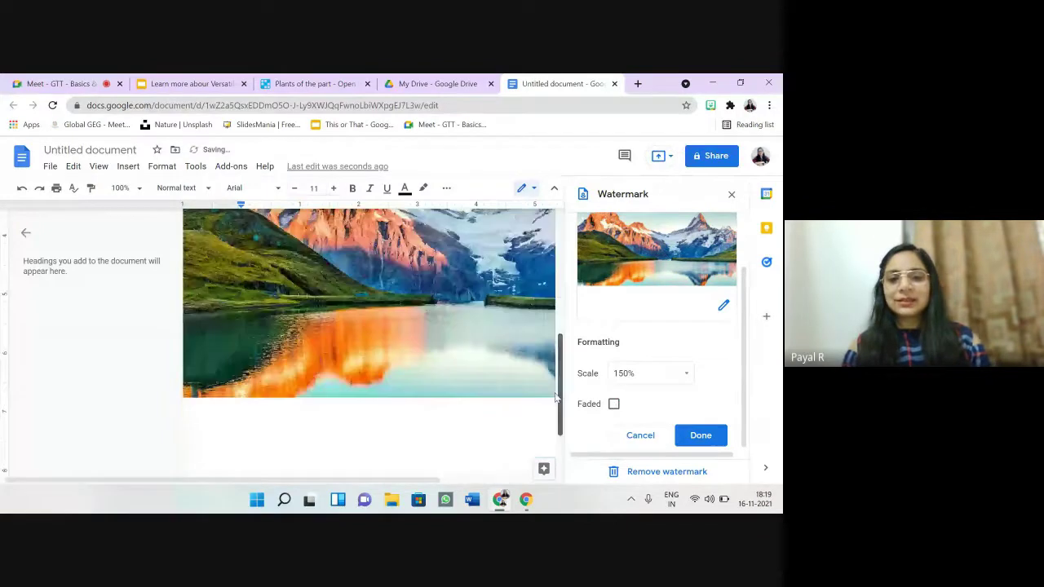
scroll(555, 326, up, 4)
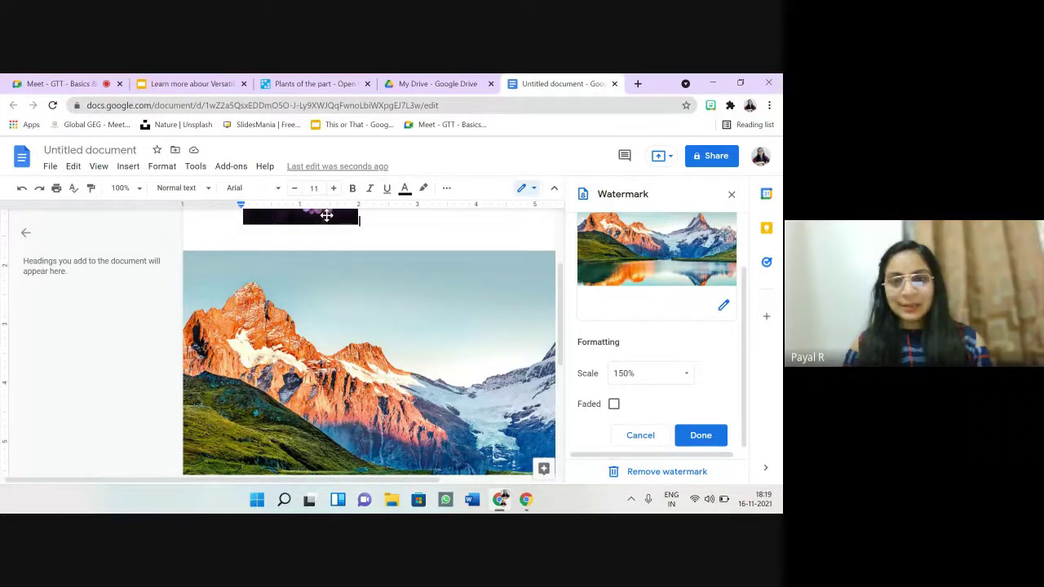
scroll(352, 293, up, 1)
right_click(353, 300)
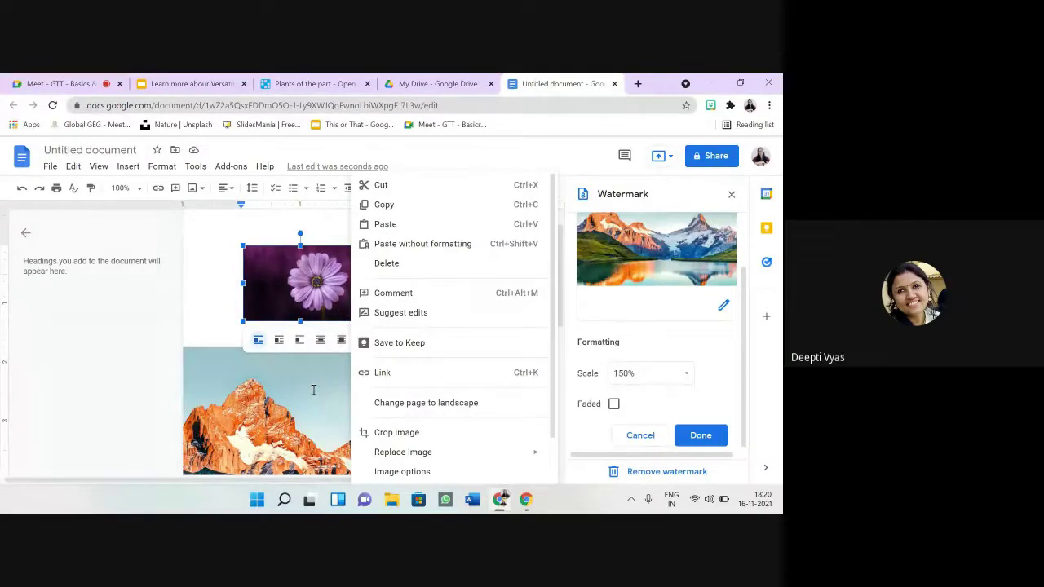
click(313, 390)
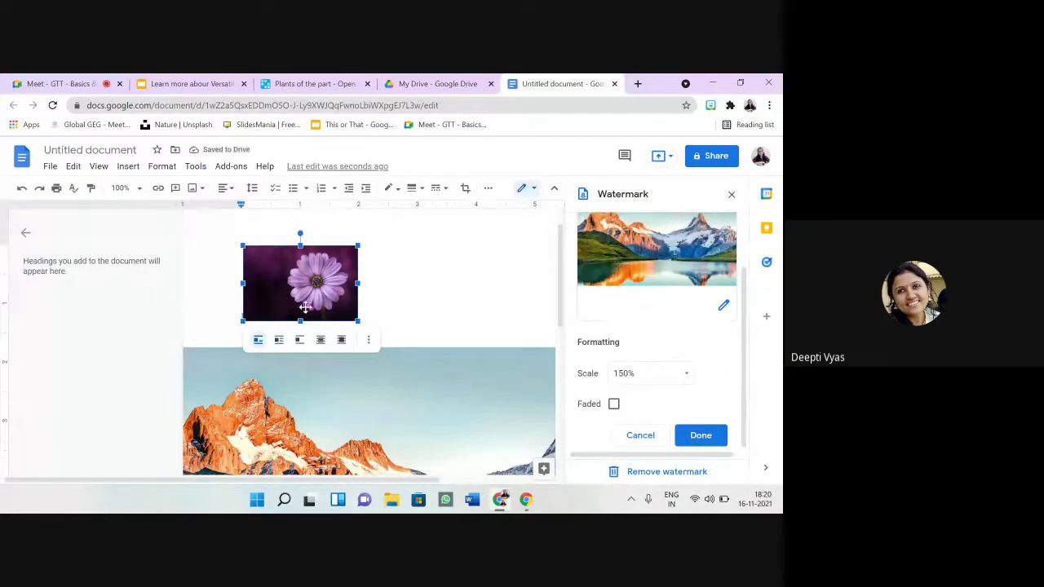
Step: Type placeholder lines 'lkv jvv kbv kcbv', 'Bvbcmn' and 'jvmc' beside and below the flower
click(423, 316)
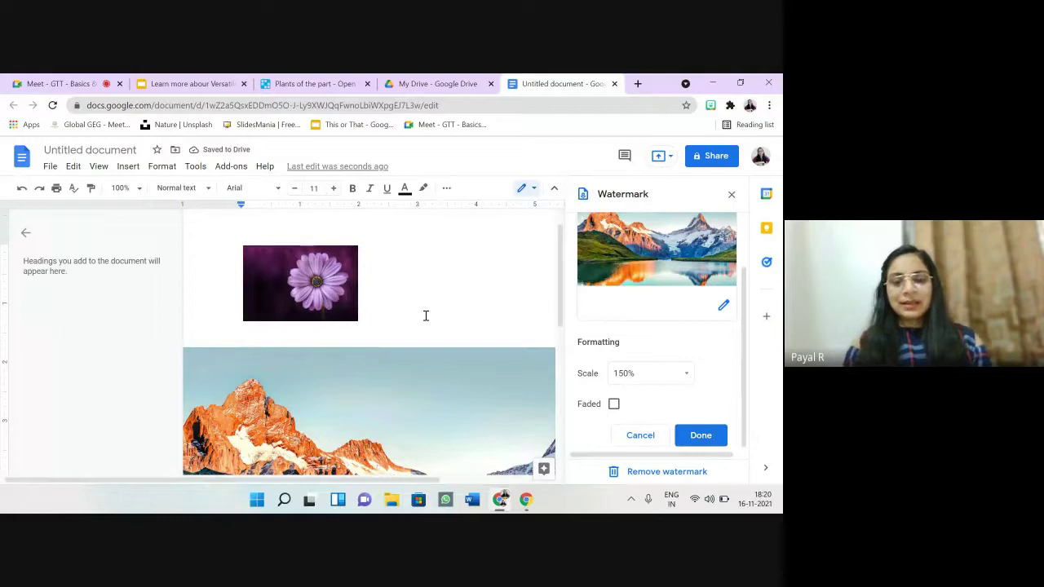
text(lkv jvv kbv kcbv)
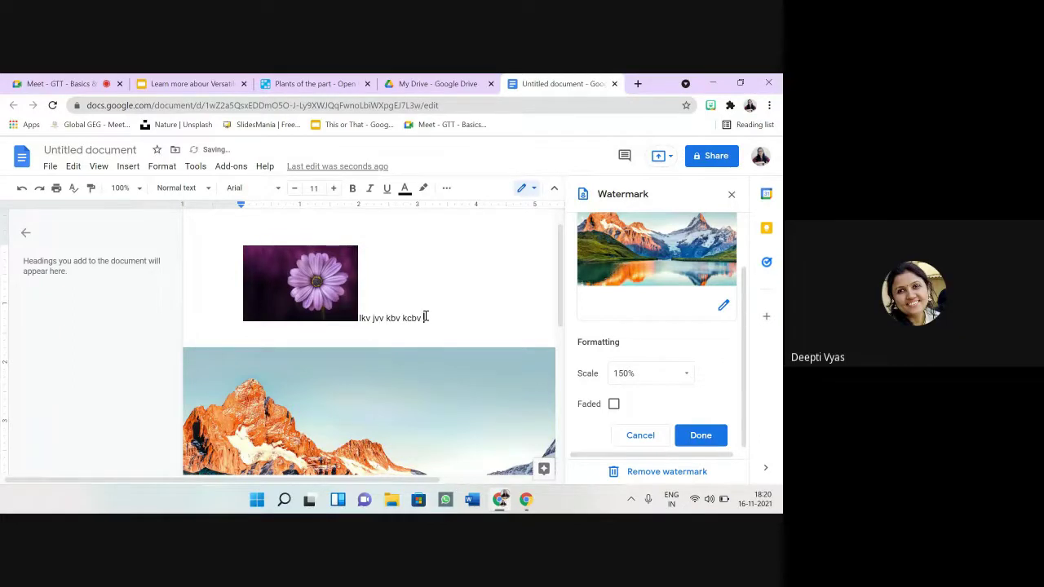
key(Return)
text(Bvbcmn)
key(Return)
text(jvmc)
key(Return)
Step: Add lines 'Cvncm', 'ncvmcnmvm', 'cnvndnv' and tick the watermark's Faded option
text(Cvncm)
key(Return)
text(ncvmcnmvm)
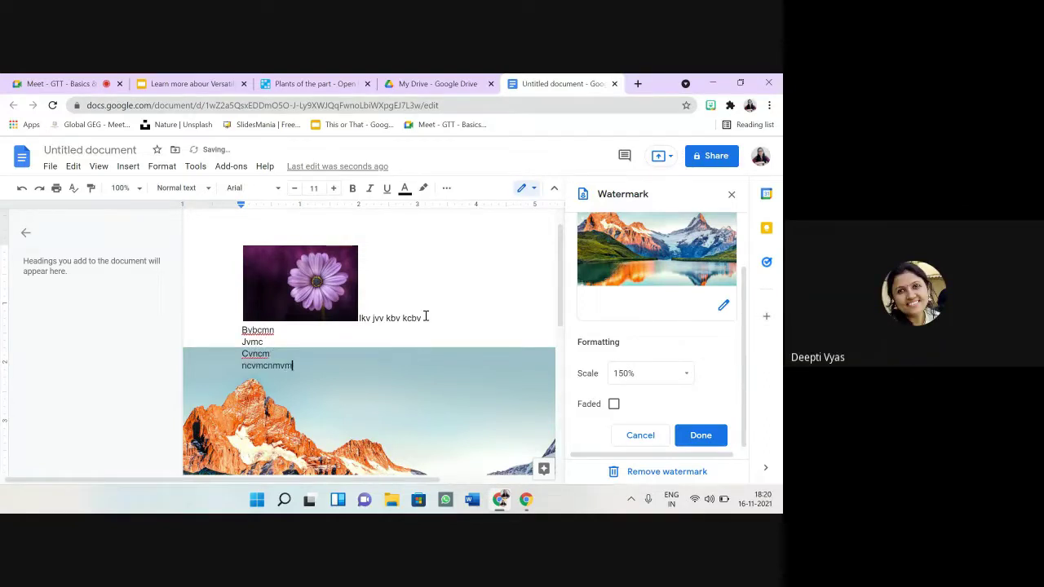
key(Return)
text(cnvndnv)
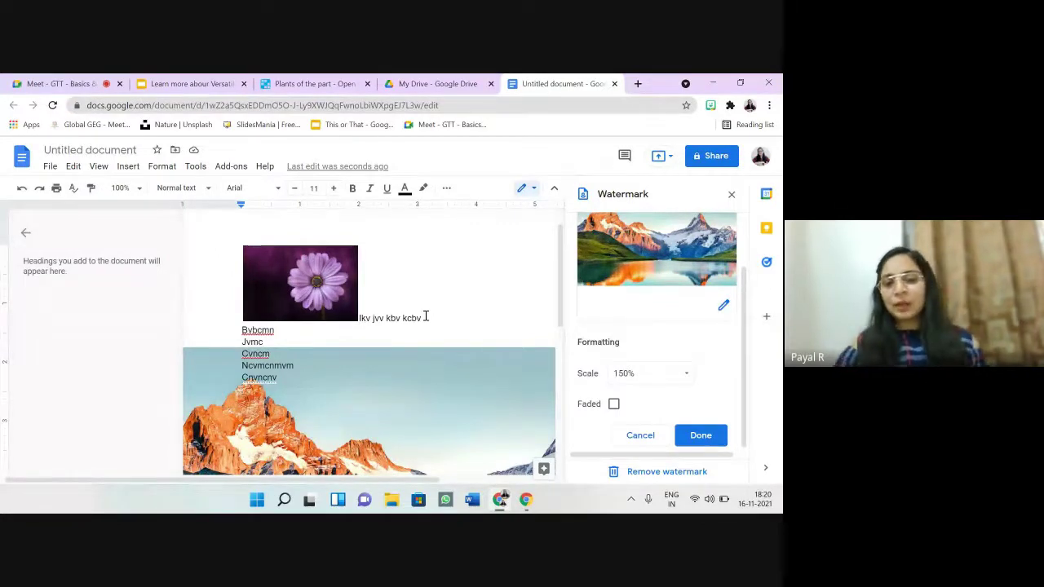
click(614, 405)
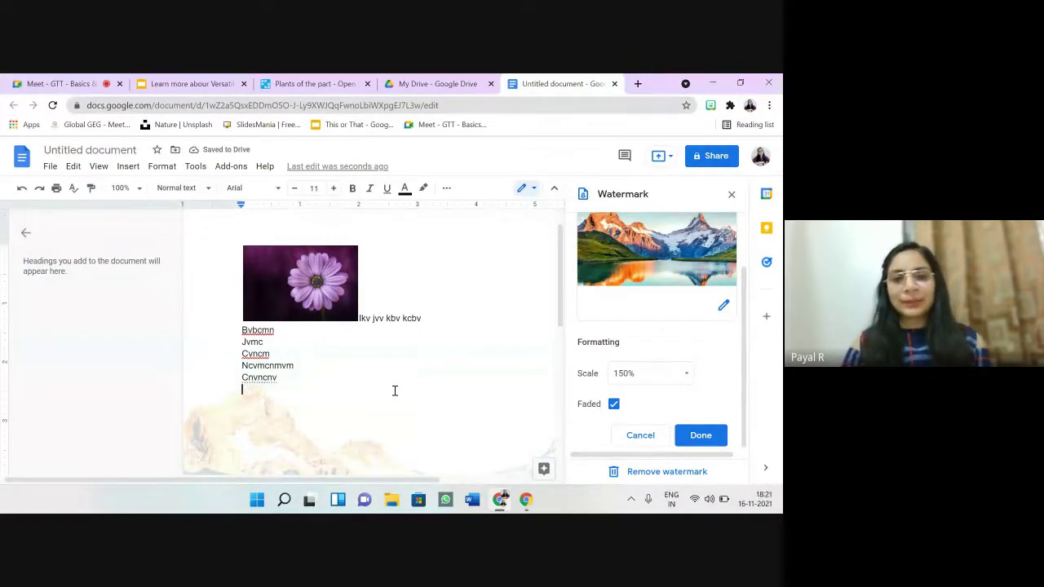
Step: Browse the Insert and Format menus without inserting anything
click(127, 168)
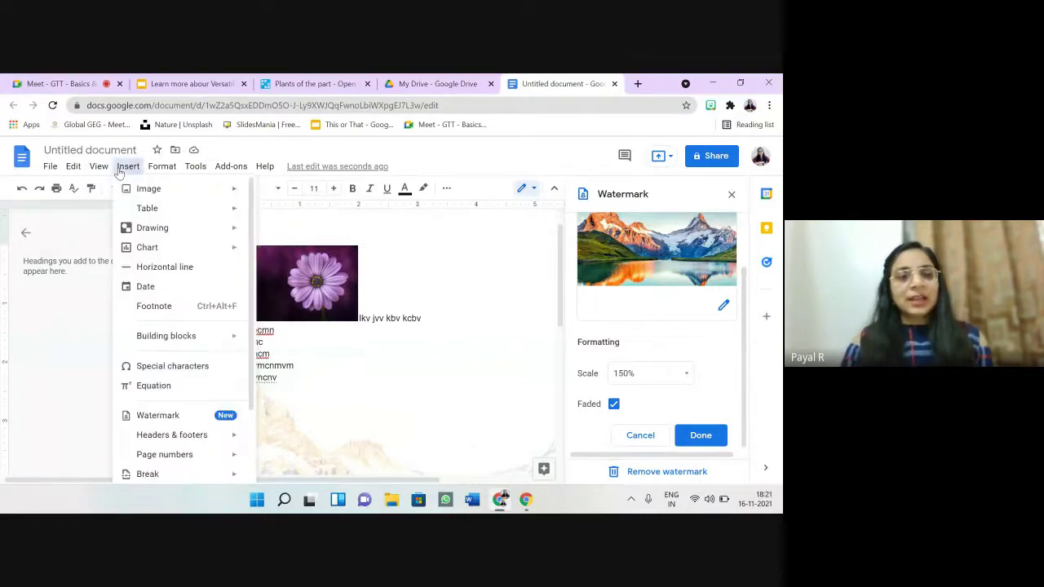
click(161, 166)
click(128, 166)
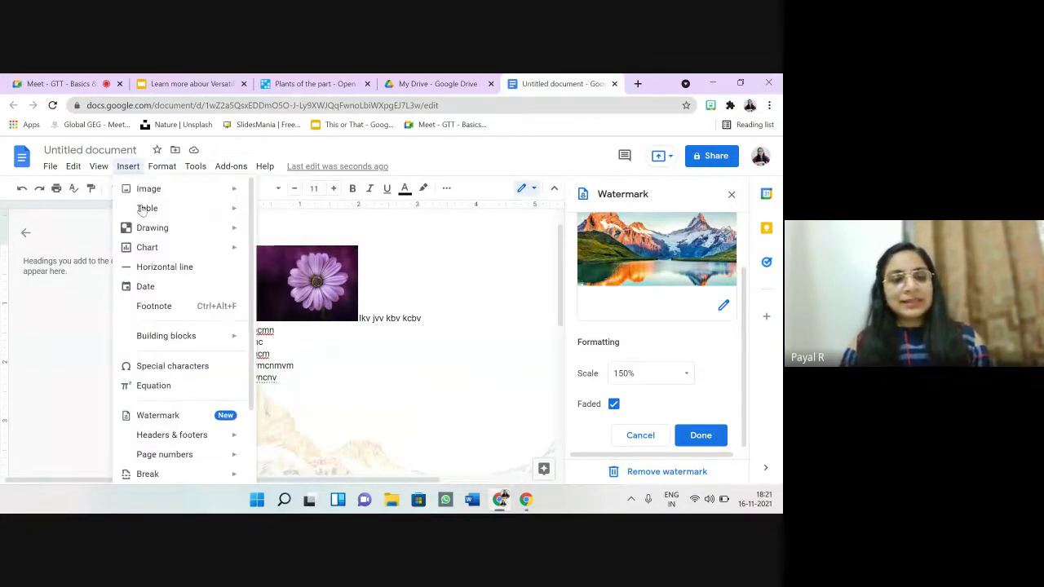
mouse_move(236, 341)
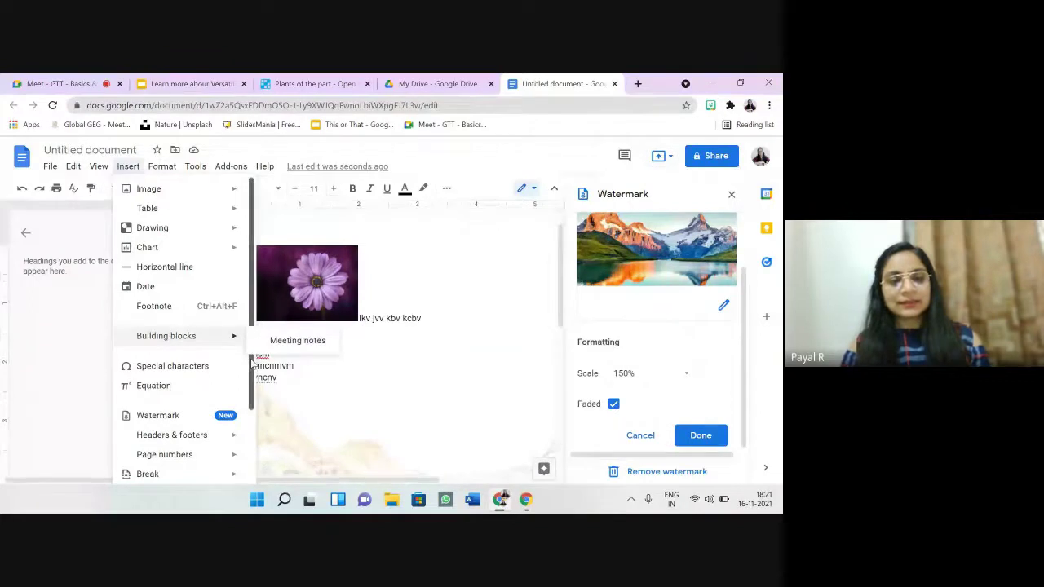
scroll(252, 357, down, 2)
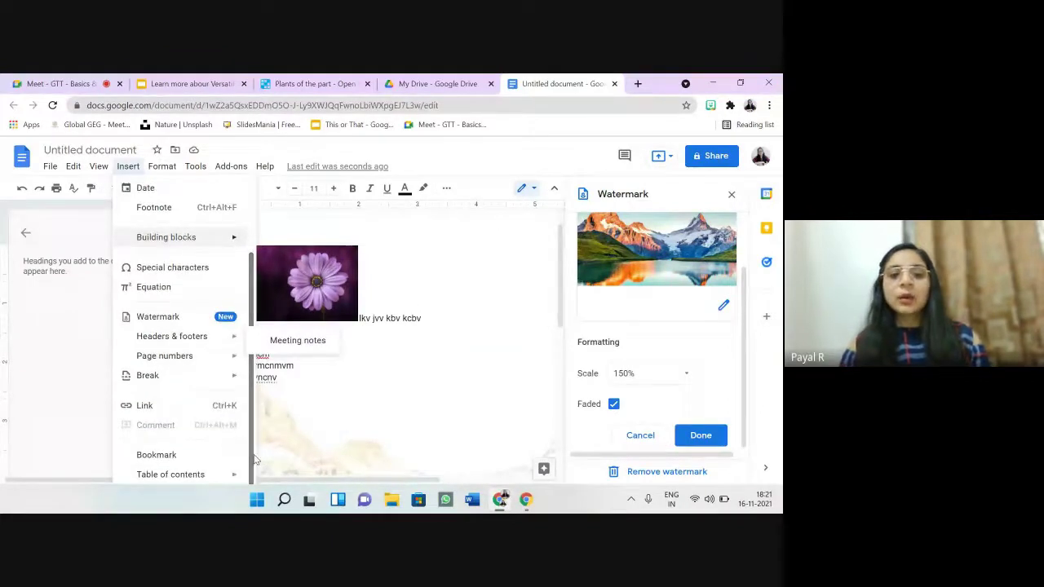
Step: Dismiss the menu, then select the flower image and delete it
click(366, 383)
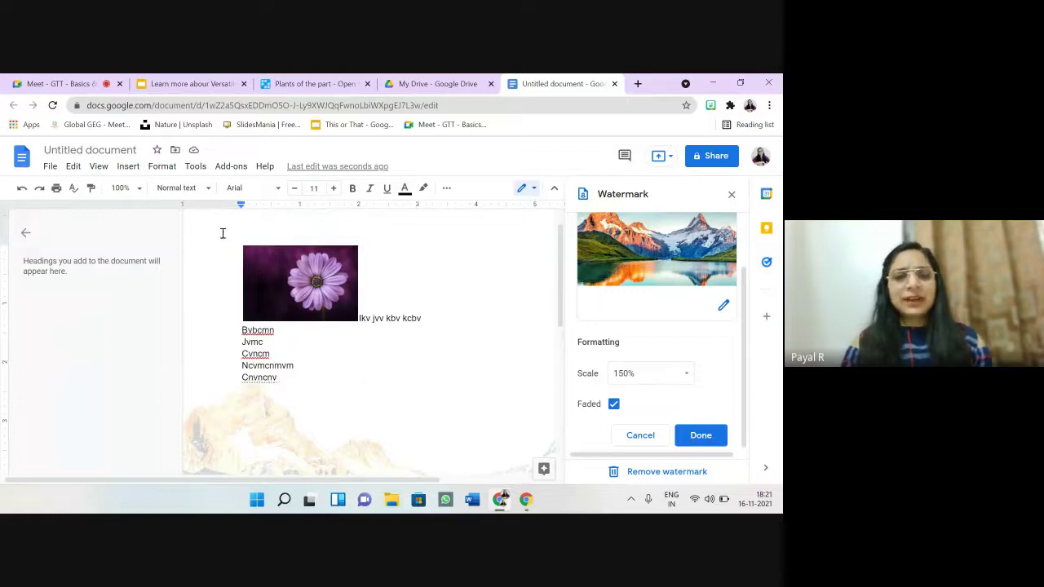
click(269, 261)
key(Delete)
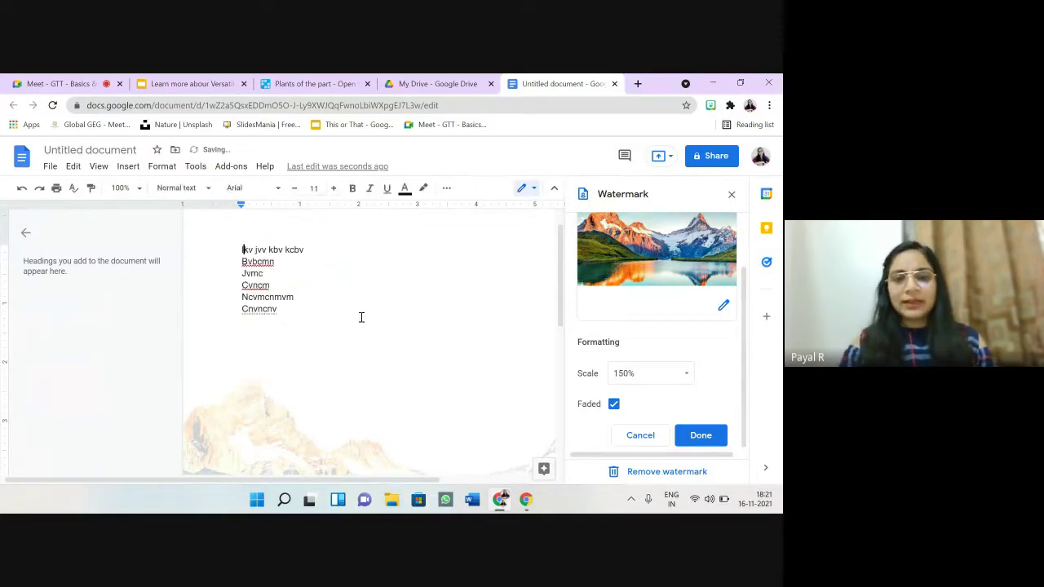
Step: Remove the mountain-lake watermark and delete all six placeholder text lines
click(669, 471)
drag(318, 342, 230, 251)
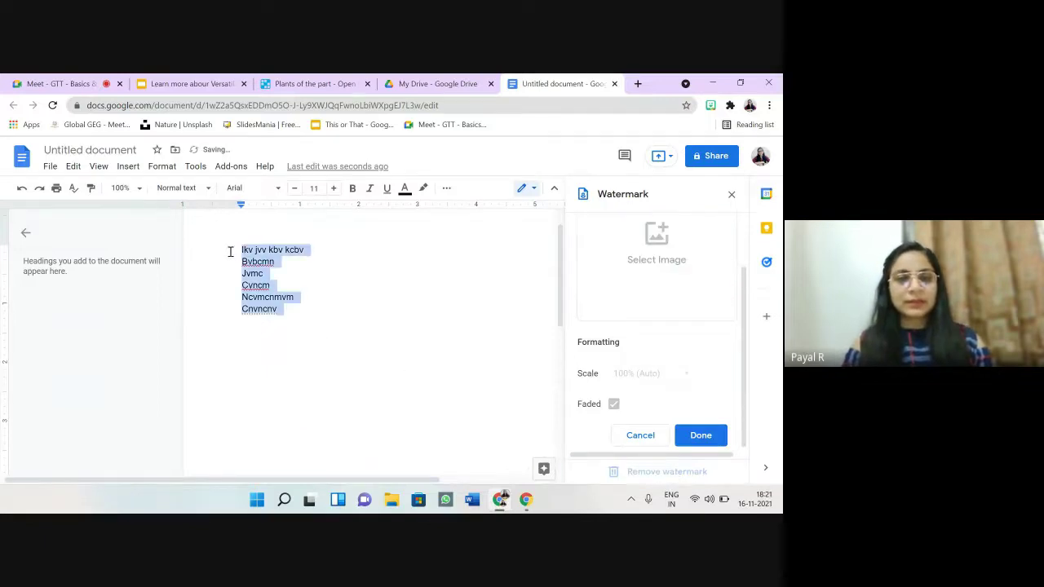
key(Delete)
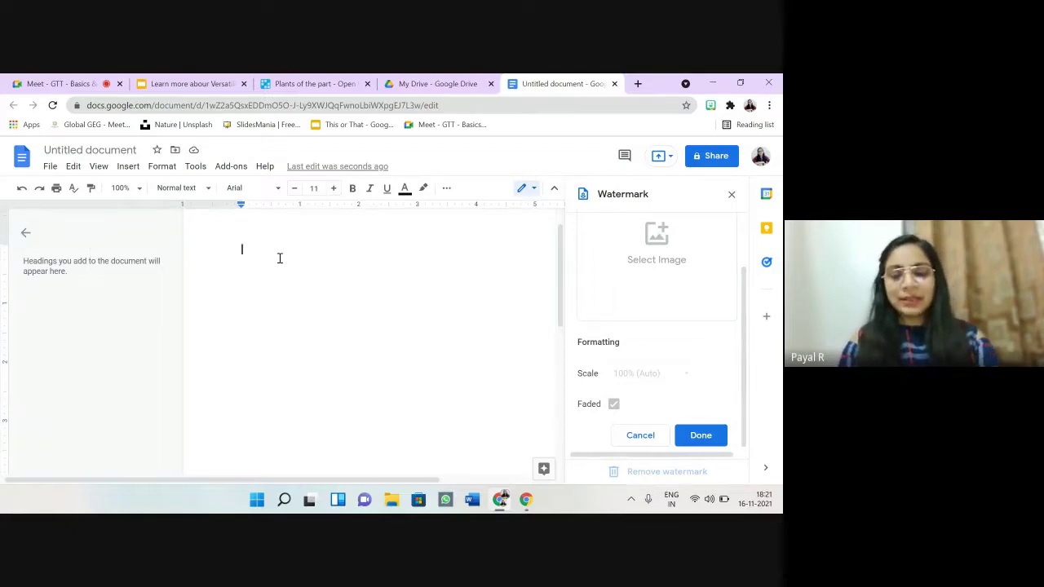
Step: Type 'Topic 1', 'Topic 2' and 'Topic 3' on separate lines, correcting the 'Tpo' typo
text(Topic 1 )
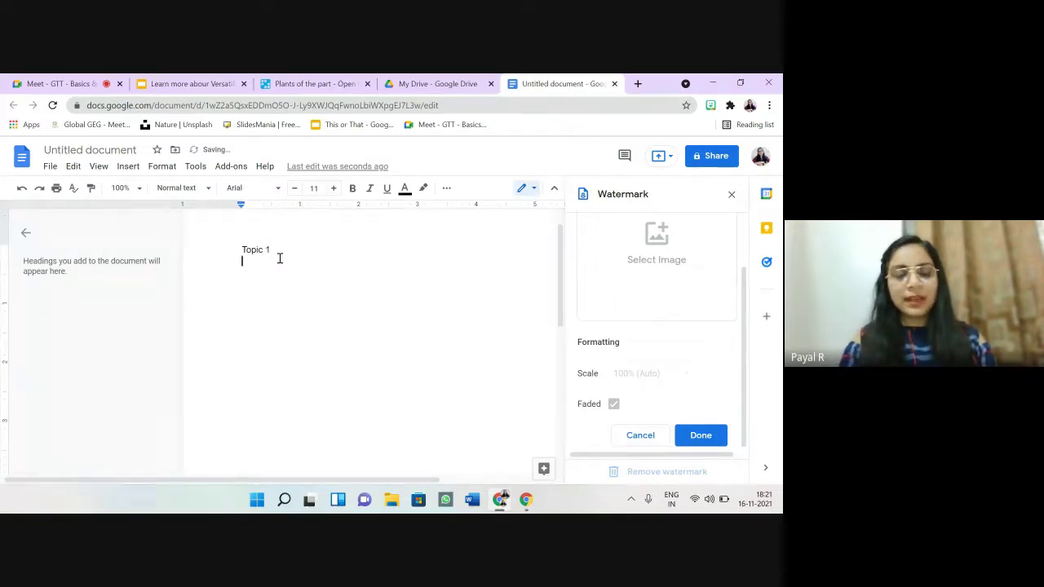
text(Tpo)
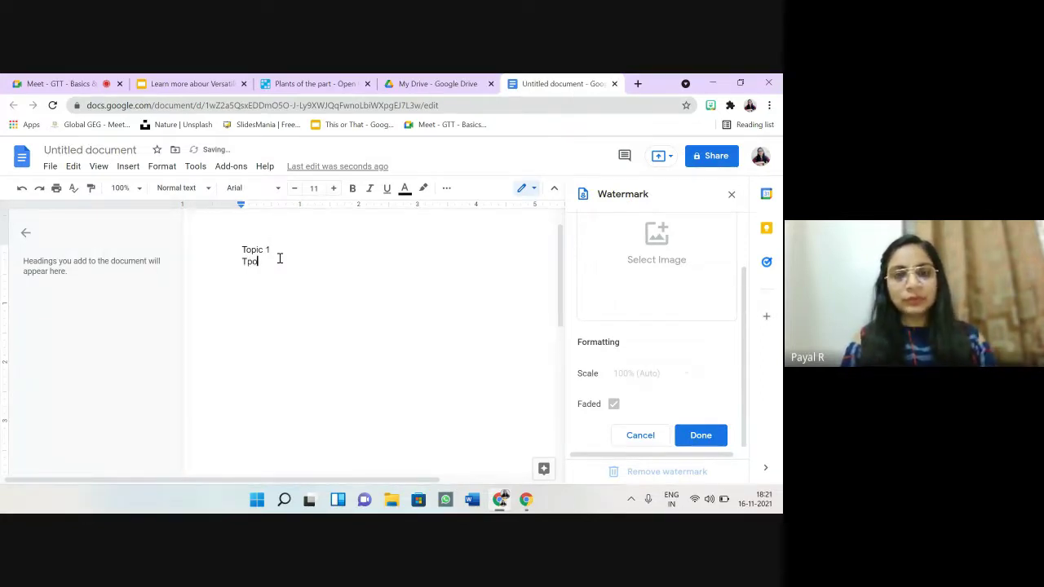
key(BackSpace)
key(BackSpace)
text(opic )
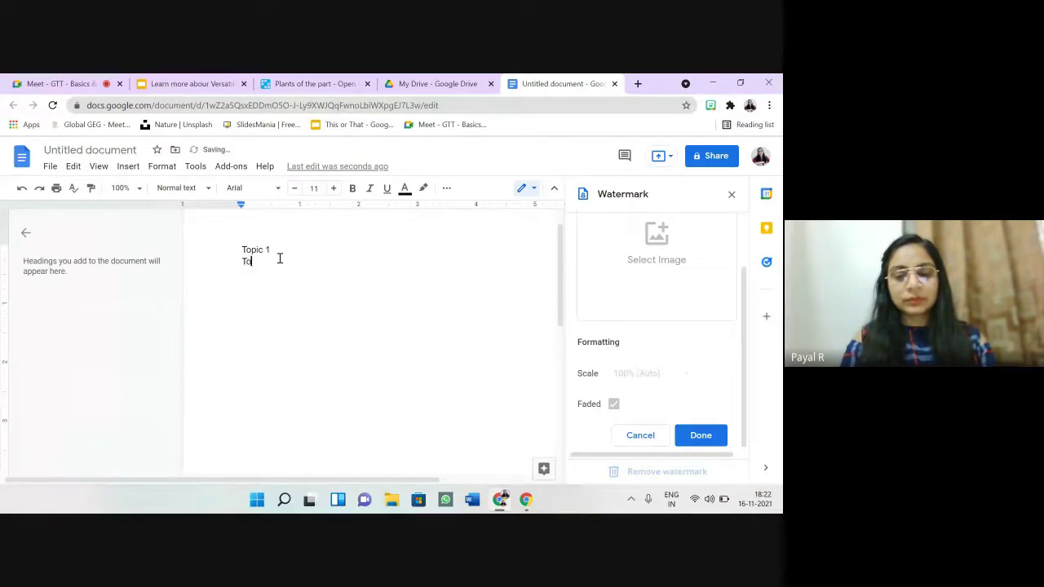
text(2 )
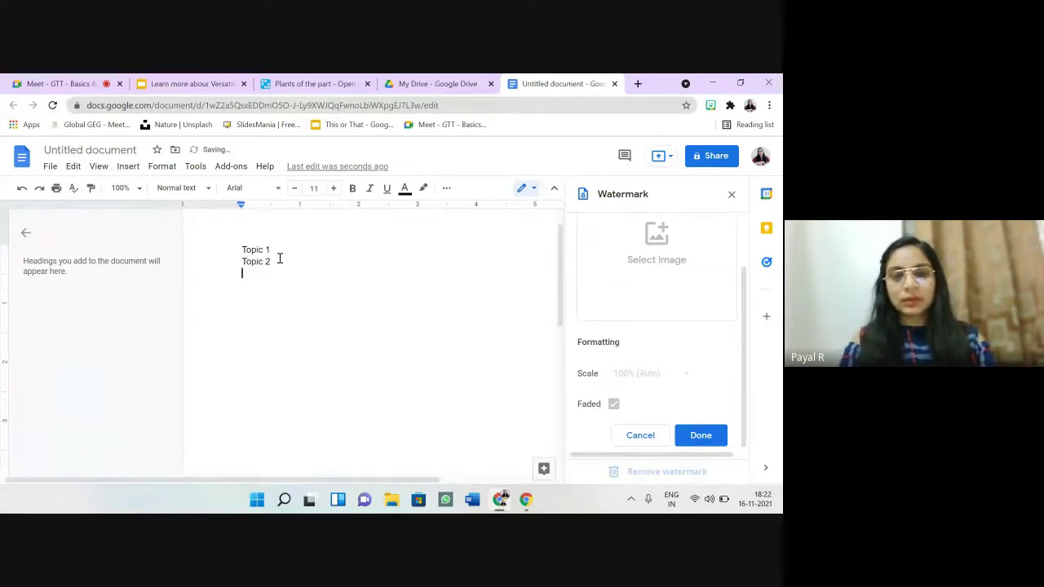
text(Topi)
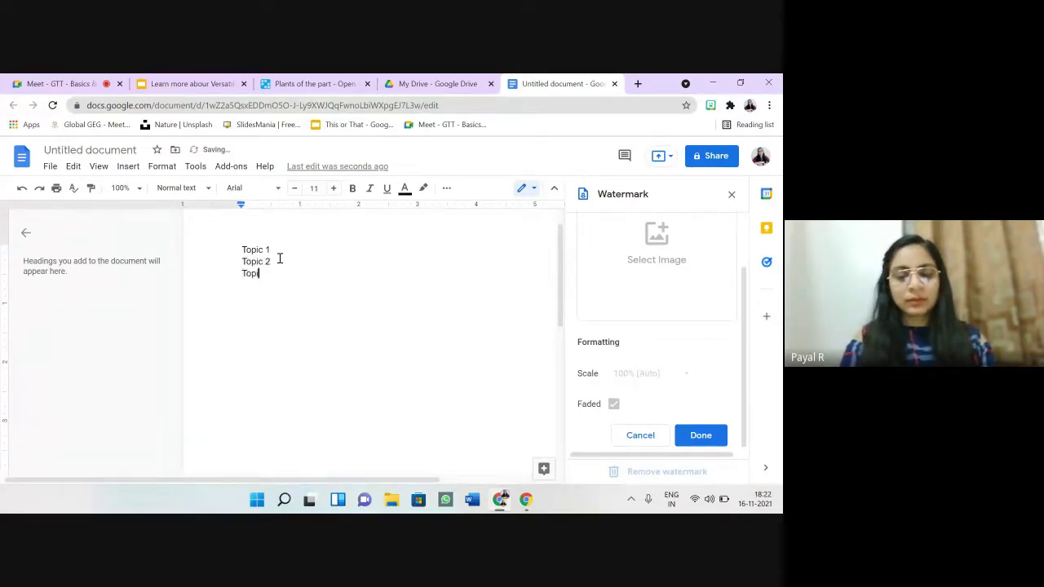
text(c 3)
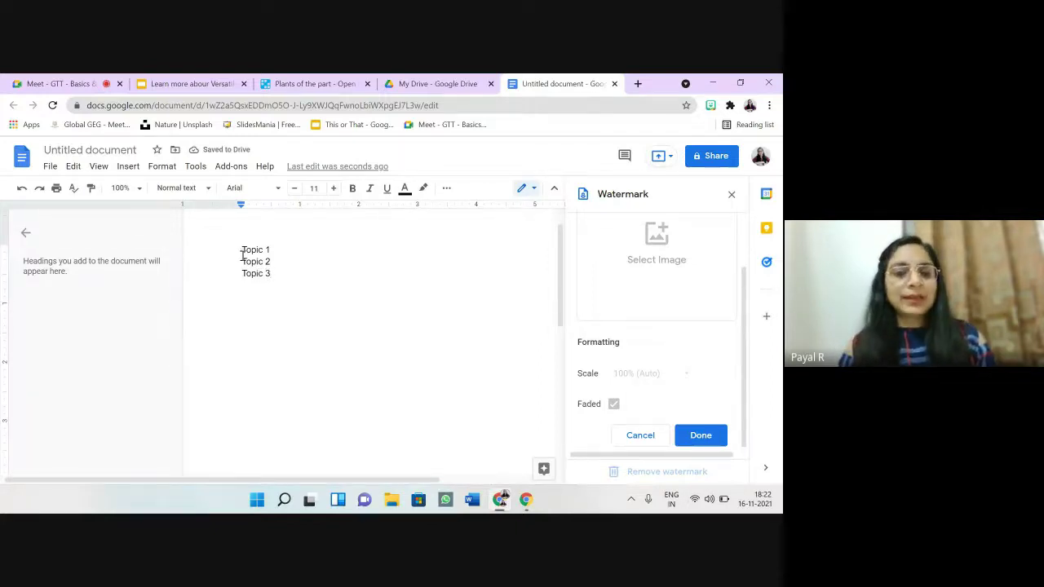
Step: Apply the Heading 1 style to each of the Topic 1, Topic 2 and Topic 3 lines
drag(244, 250, 275, 248)
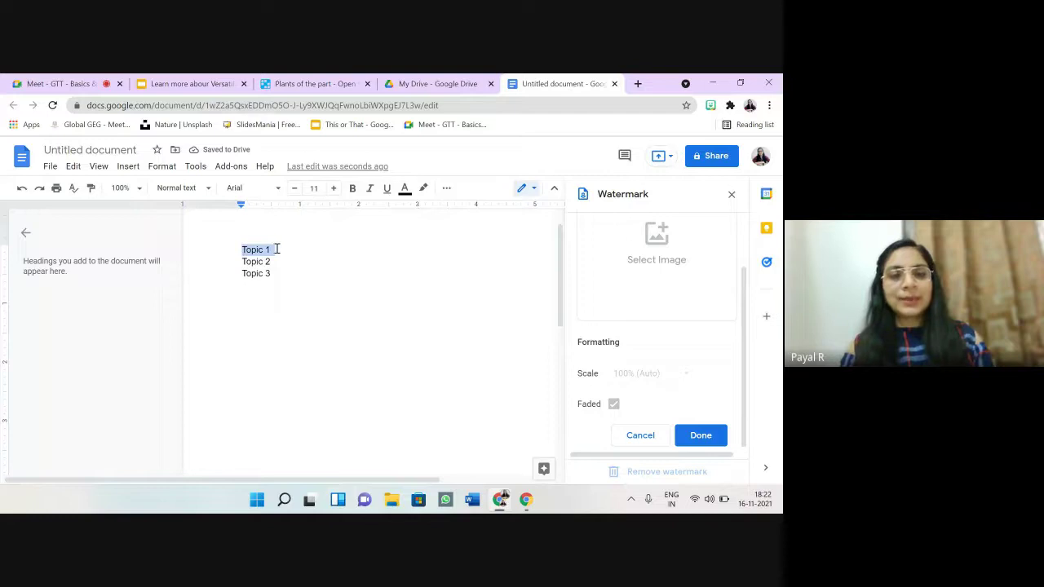
click(207, 189)
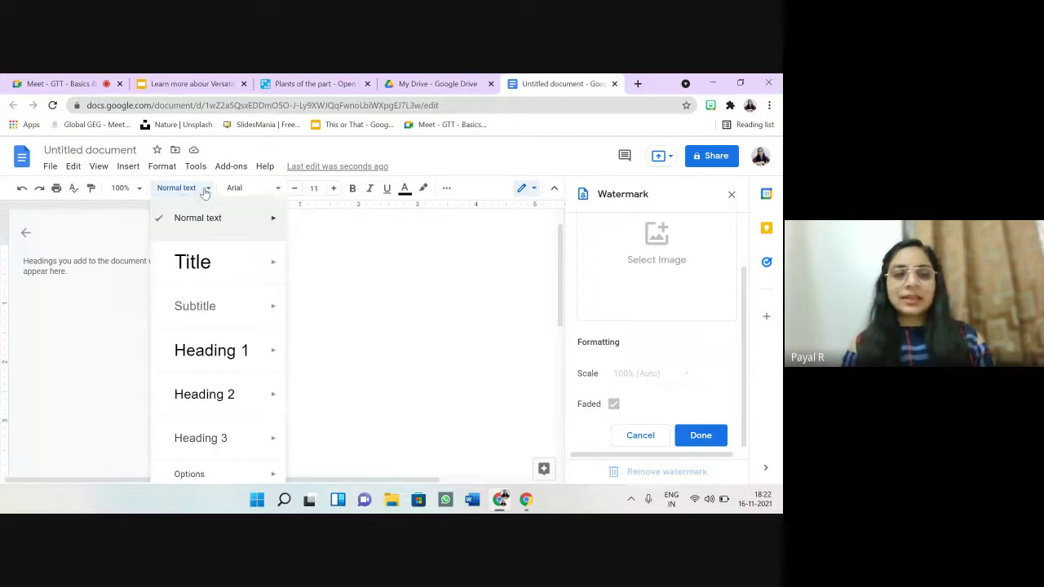
mouse_move(227, 365)
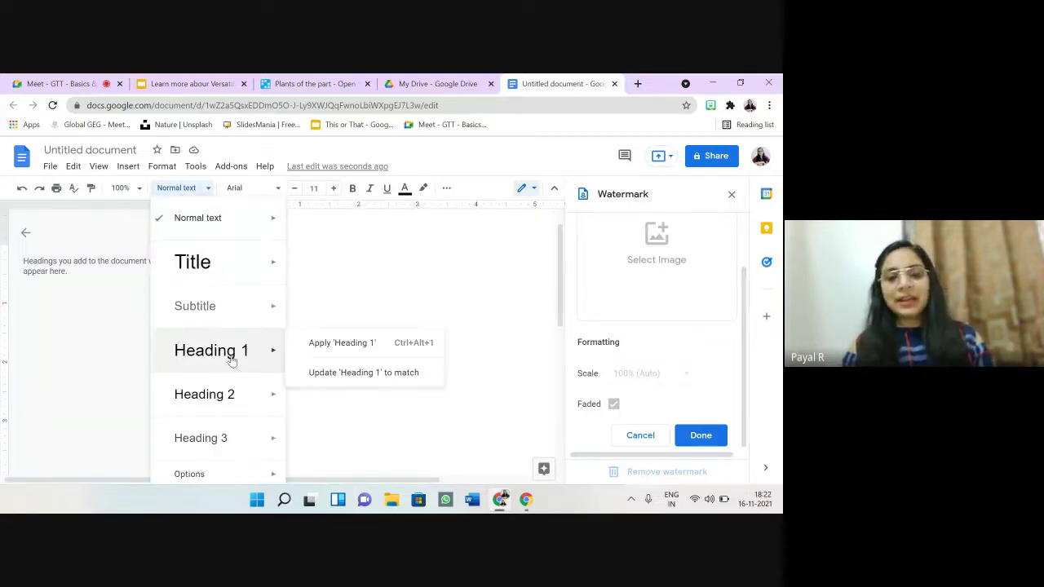
click(239, 352)
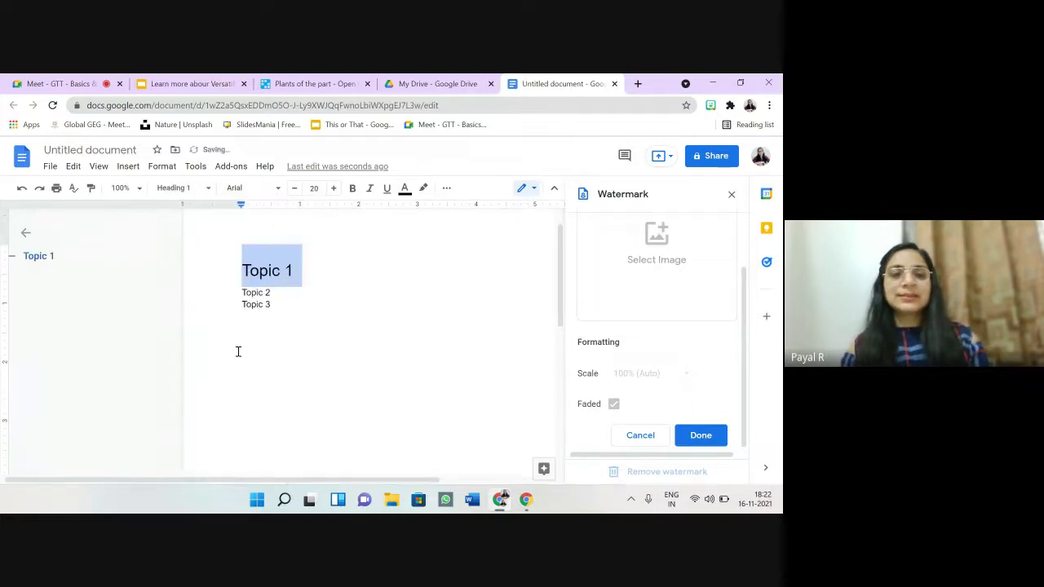
drag(242, 292, 273, 291)
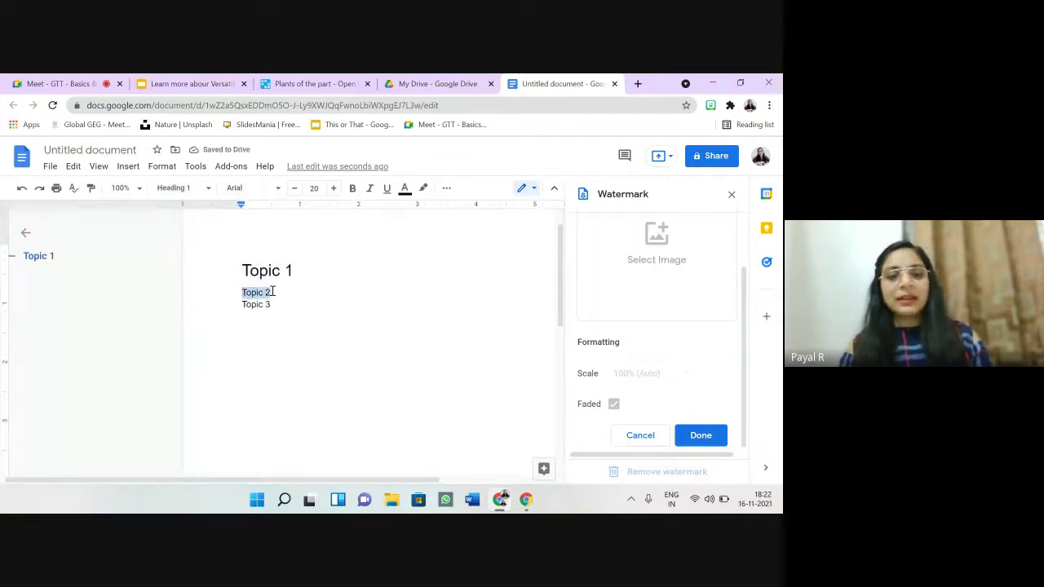
click(207, 189)
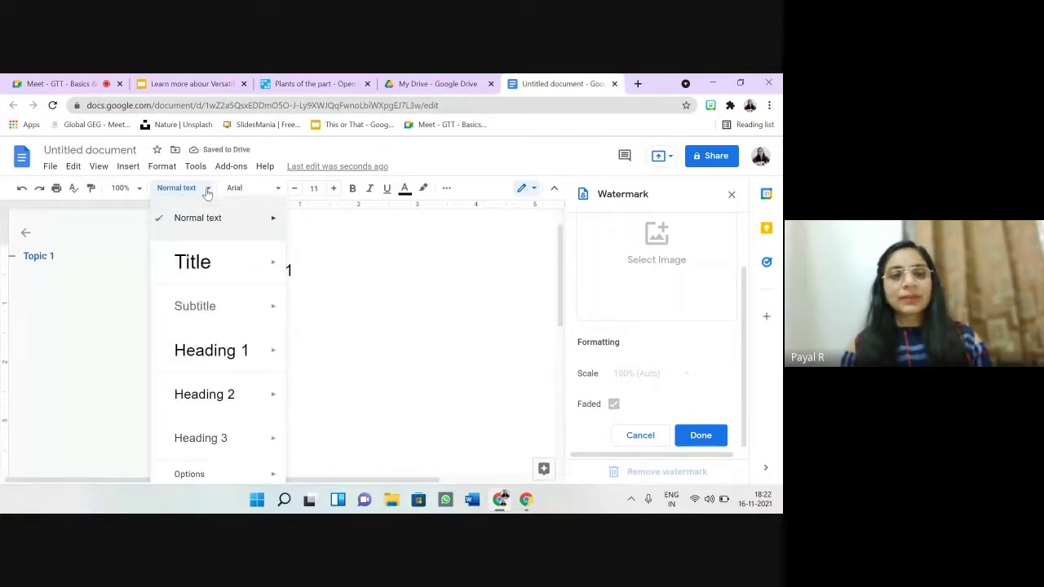
mouse_move(273, 350)
click(343, 342)
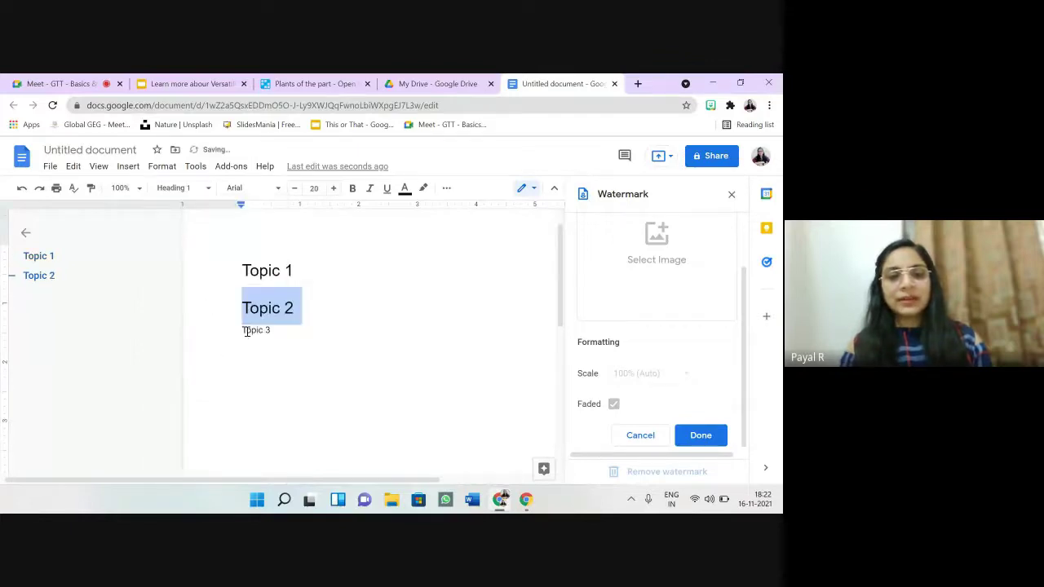
drag(241, 331, 280, 331)
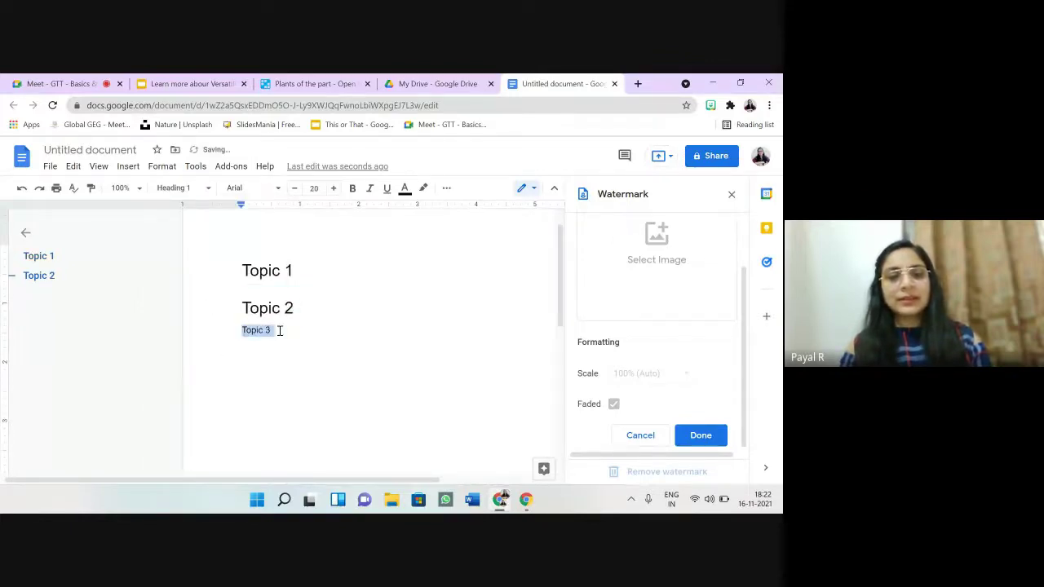
click(196, 188)
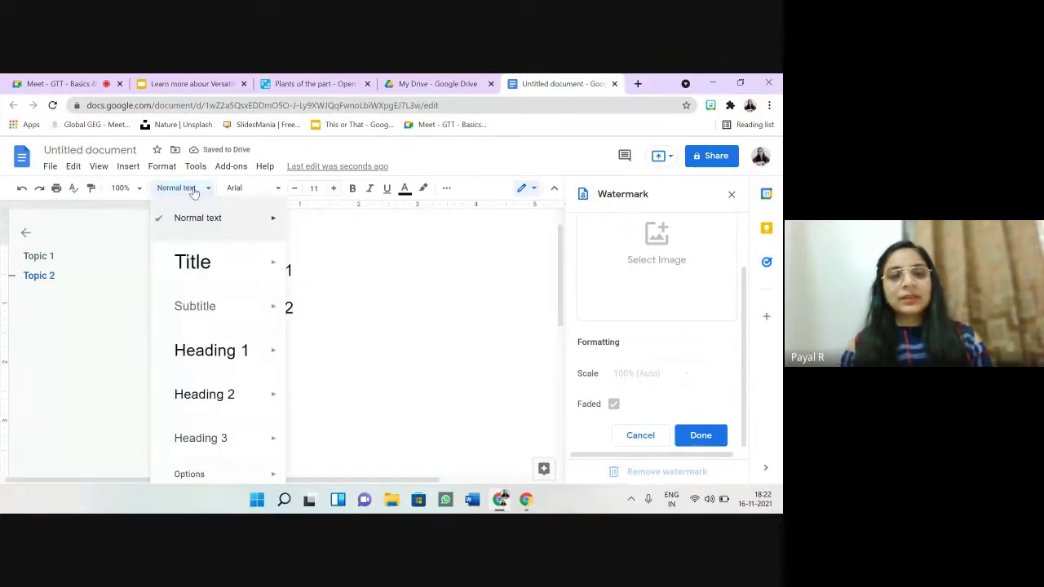
click(218, 351)
Step: Add a line of filler text ('cvdv v bv b vb v…') and blank lines under Topic 1
click(336, 323)
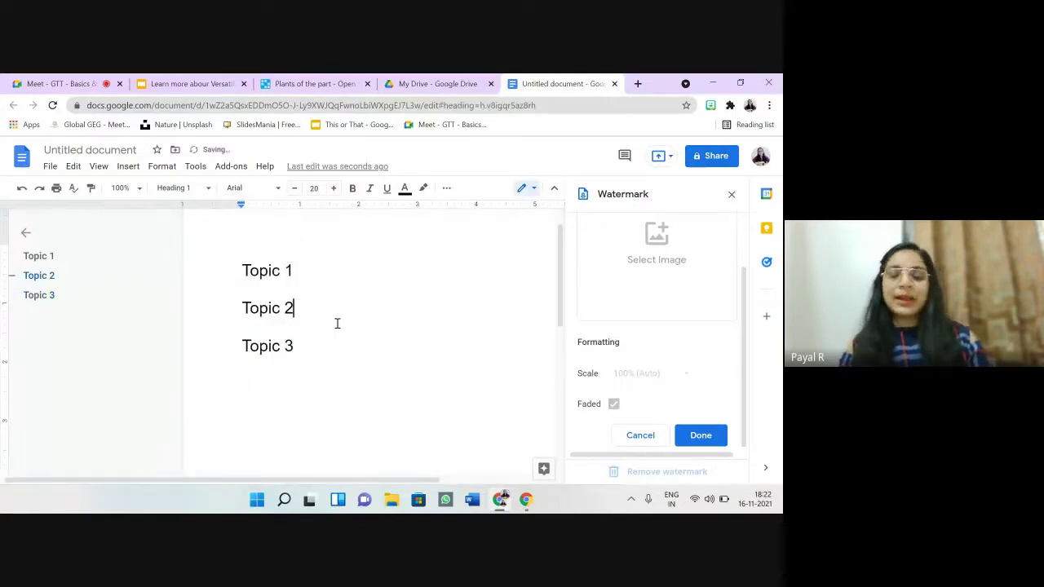
click(306, 273)
key(Return)
text(cvd)
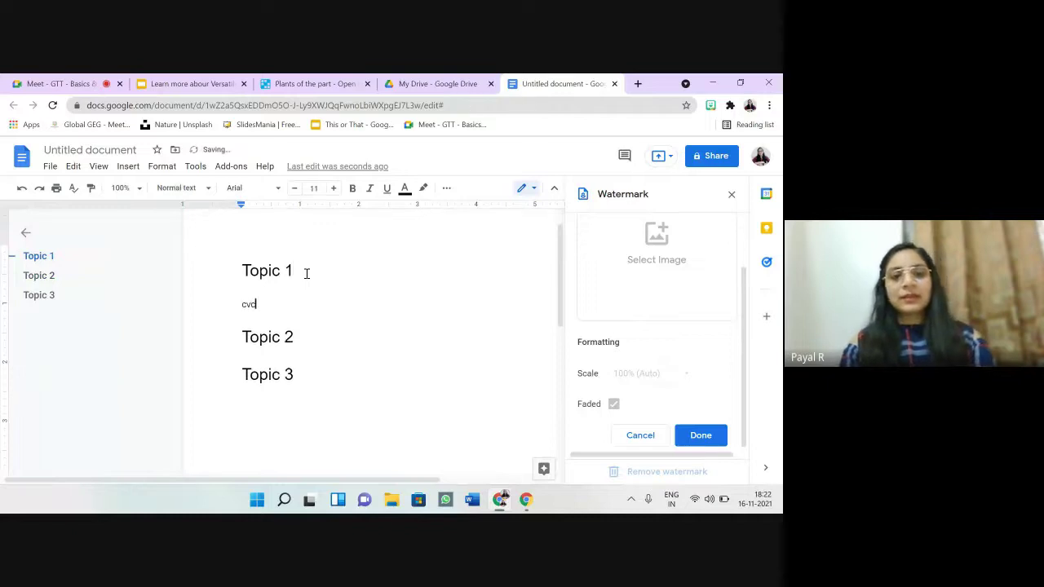
text(v  v bv b vb v  bv b)
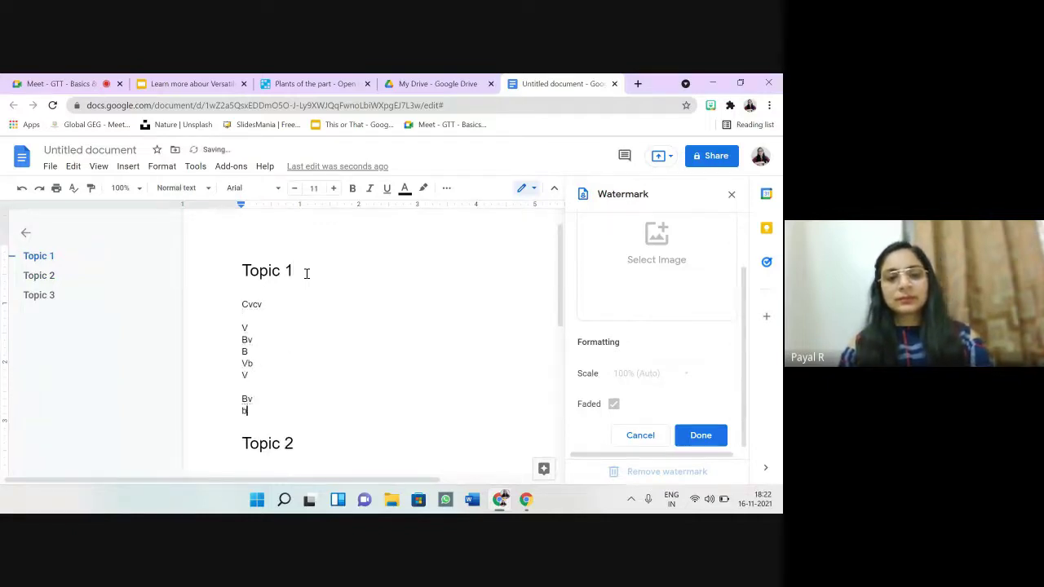
text( v b v b v    vb v)
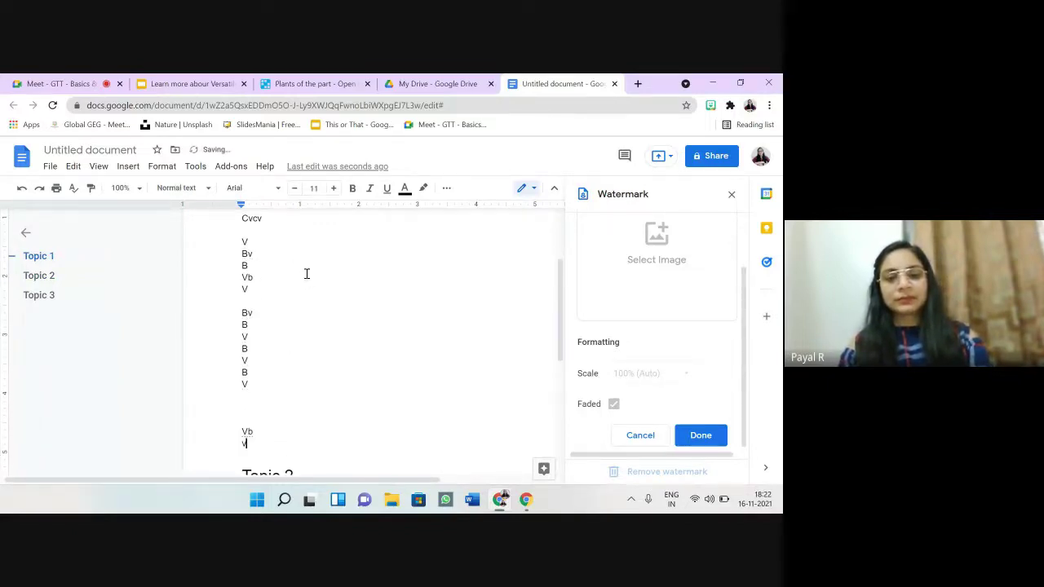
key(Return)
key(Return)
key(Return)
key(Return)
key(Return)
key(Return)
key(Return)
key(Return)
key(Return)
key(Return)
key(Return)
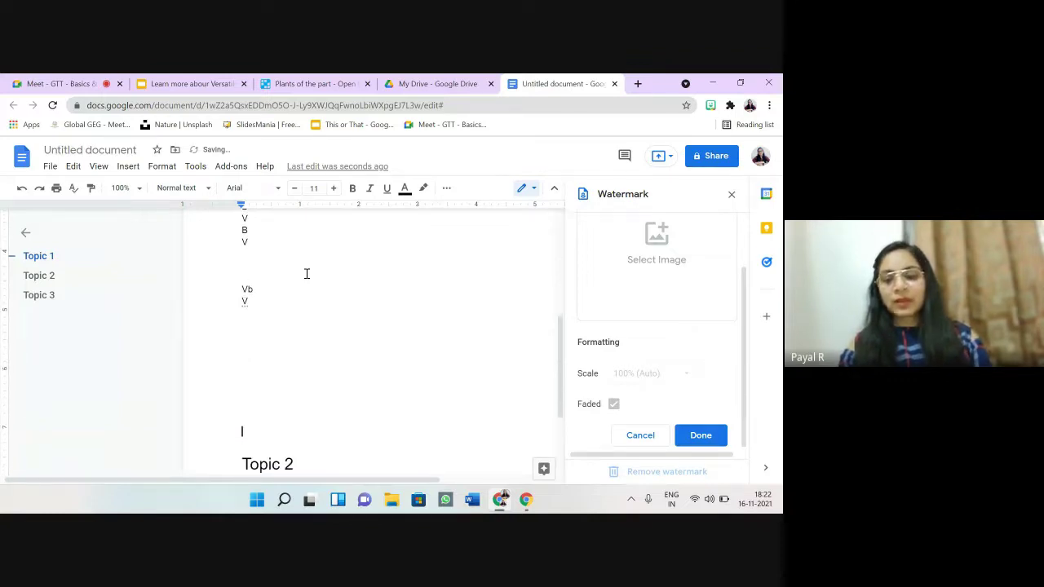
Step: Insert blank lines above the Topic 3 heading, then move back up into the Topic 1 text
key(Down)
key(Down)
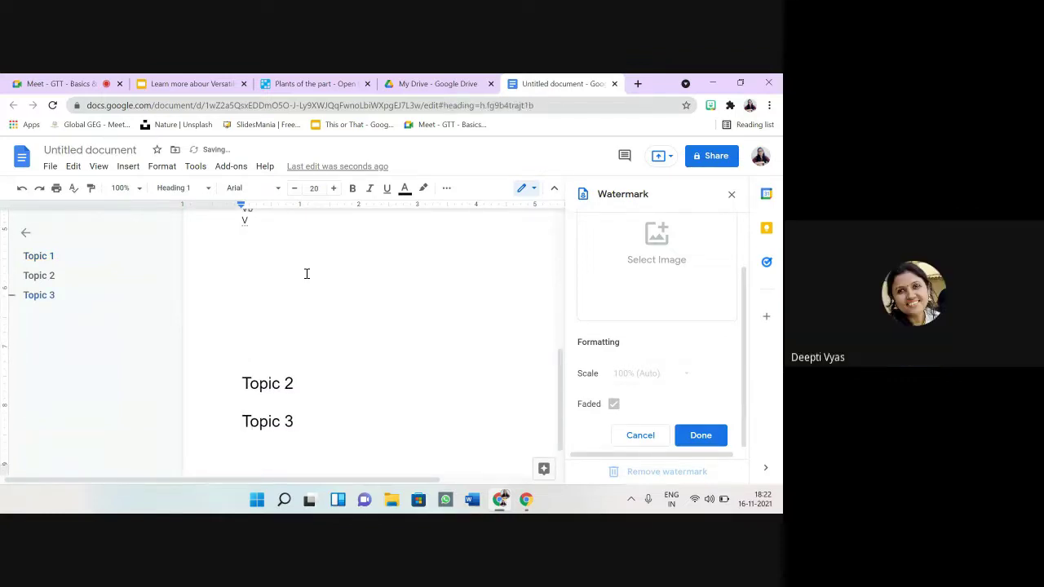
key(Return)
key(Return)
key(Return)
key(Return)
key(Return)
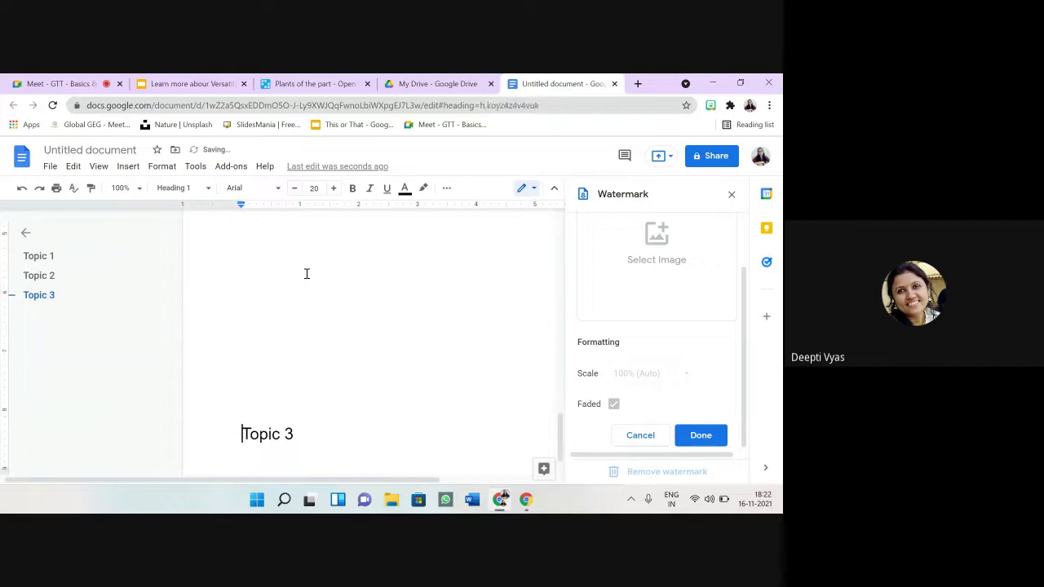
key(Up)
key(Up)
key(Up)
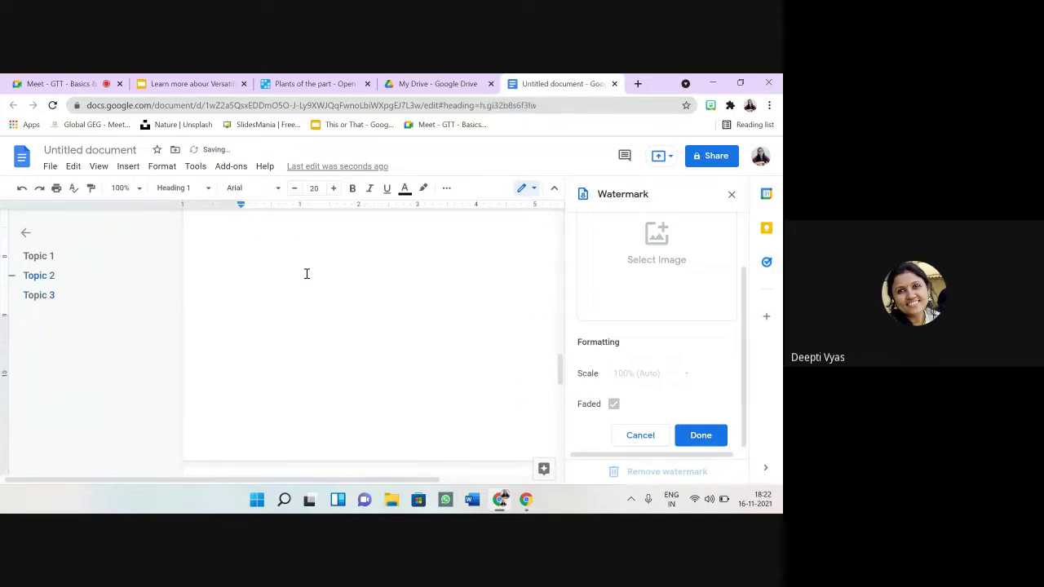
key(Up)
key(Up)
key(Up)
key(Up)
key(Up)
key(Up)
key(Up)
key(Up)
key(Up)
key(Up)
key(Up)
key(Up)
key(Up)
key(Up)
key(Up)
key(Up)
key(Up)
key(Up)
key(Up)
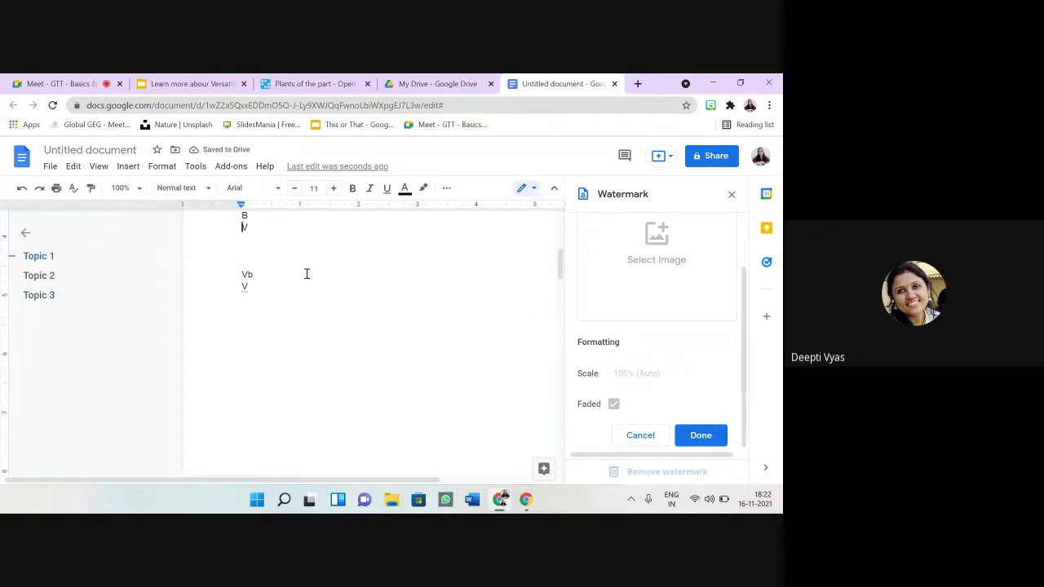
key(Up)
key(Up)
key(Up)
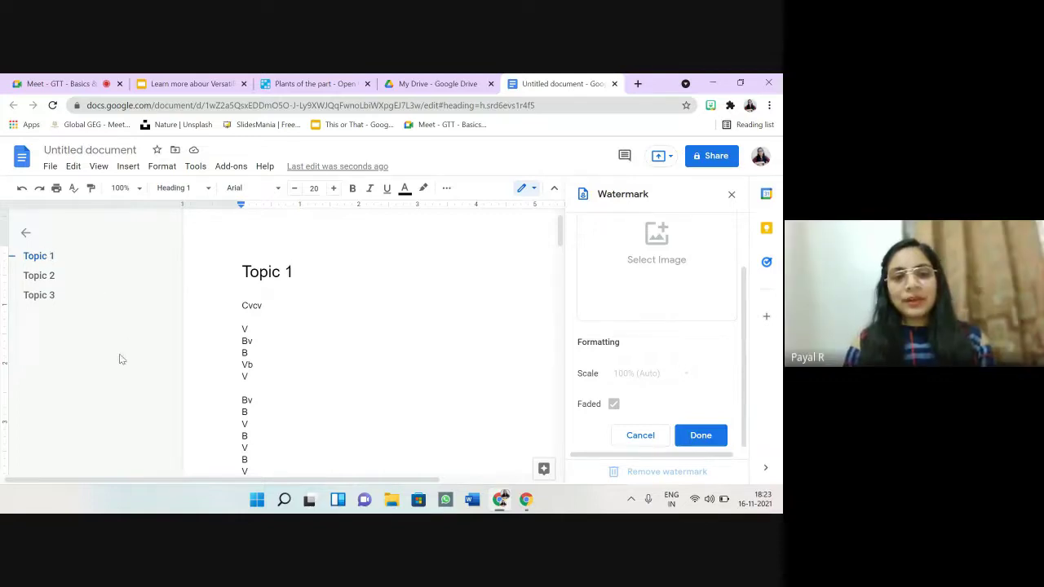
Step: Append 'bbxcmnx' to the Topic 2 heading and start a new body line below it
click(39, 276)
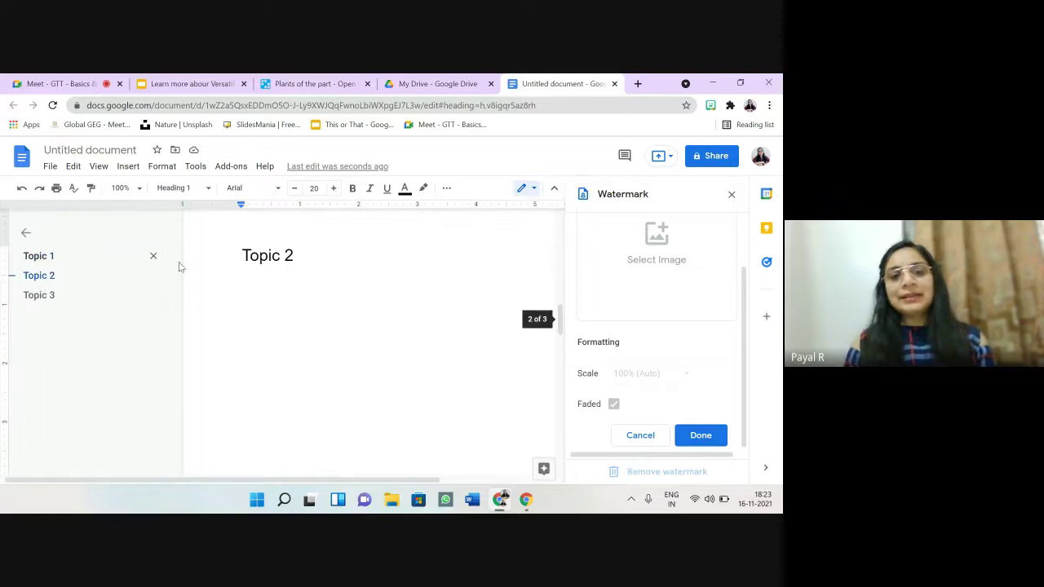
click(313, 271)
text(bbxcmnx)
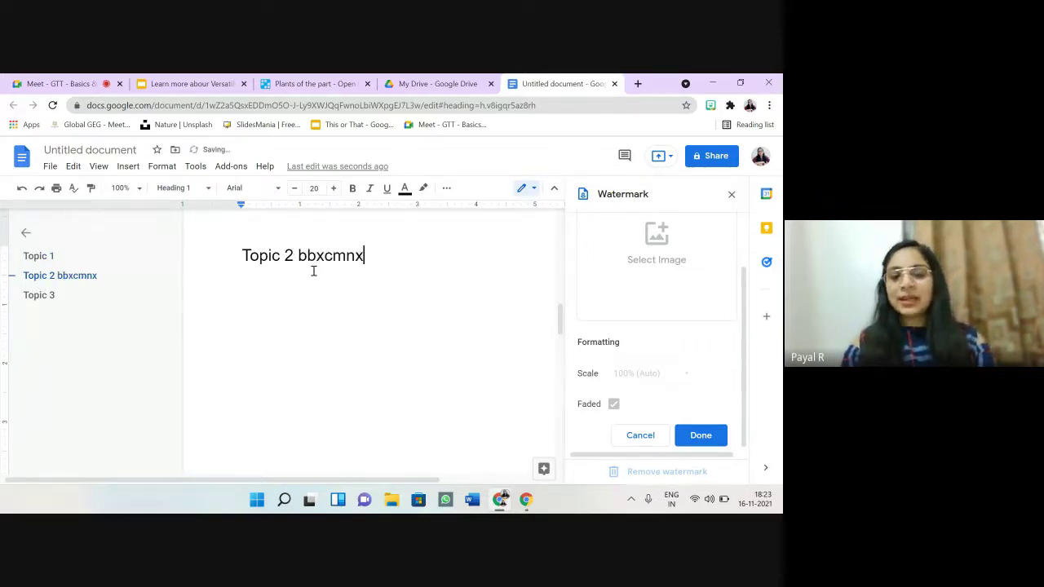
key(Return)
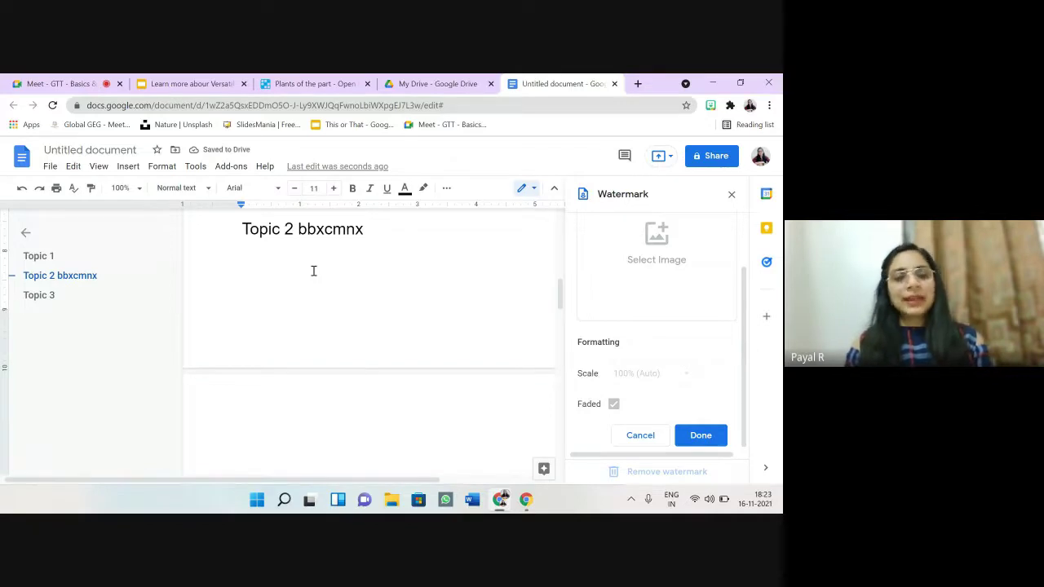
Step: Use the document outline to visit Topic 3, then return to Topic 1
click(44, 297)
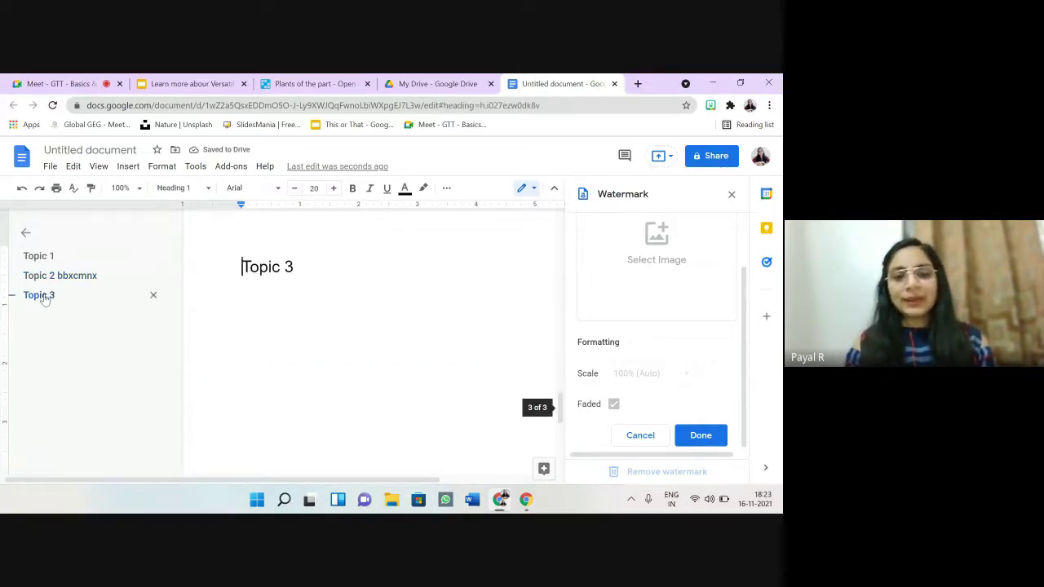
click(258, 300)
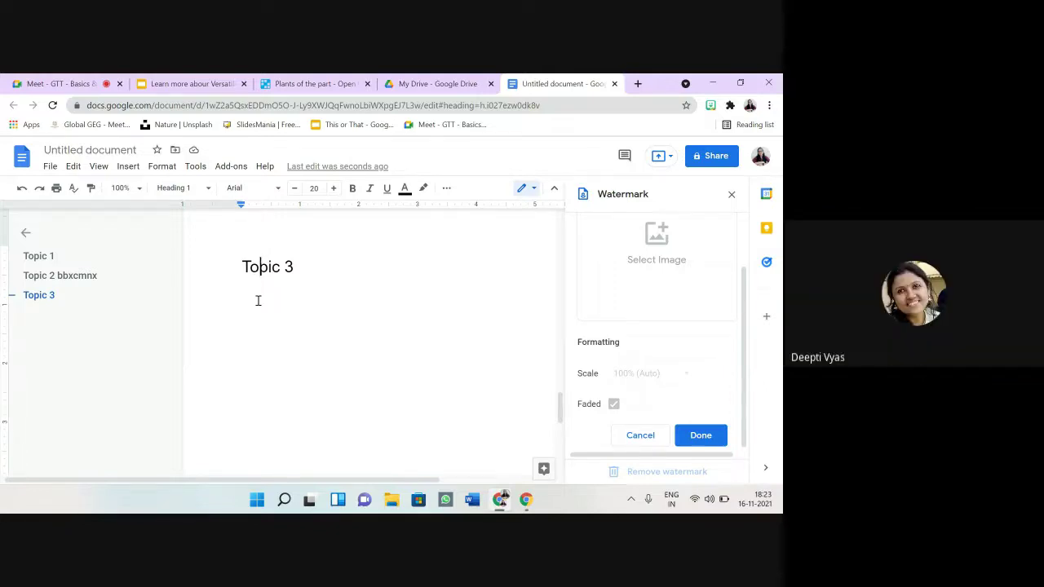
click(38, 258)
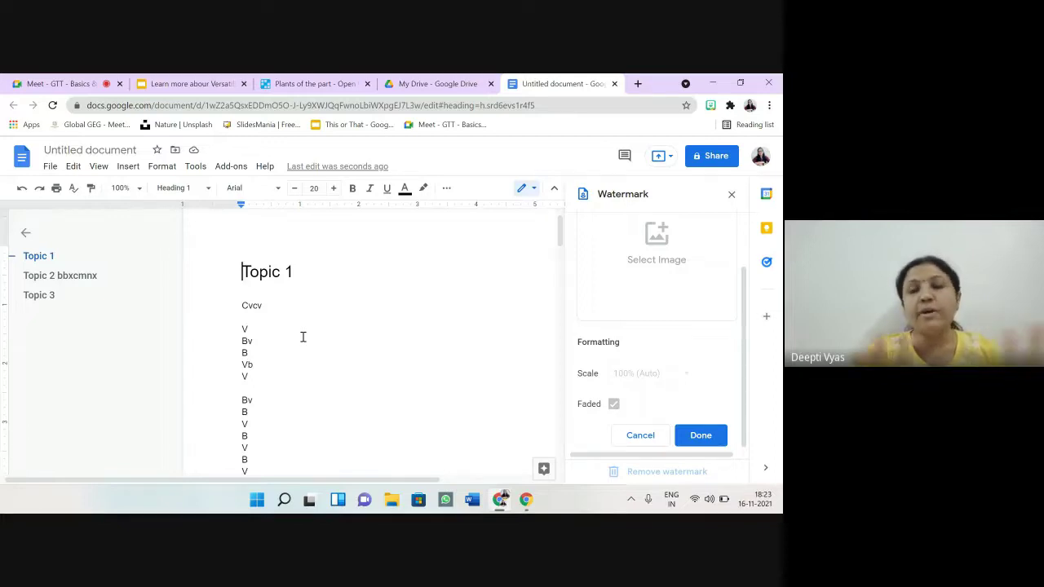
Step: Insert a blank line right after the Topic 1 heading, above 'Cvcv'
click(295, 274)
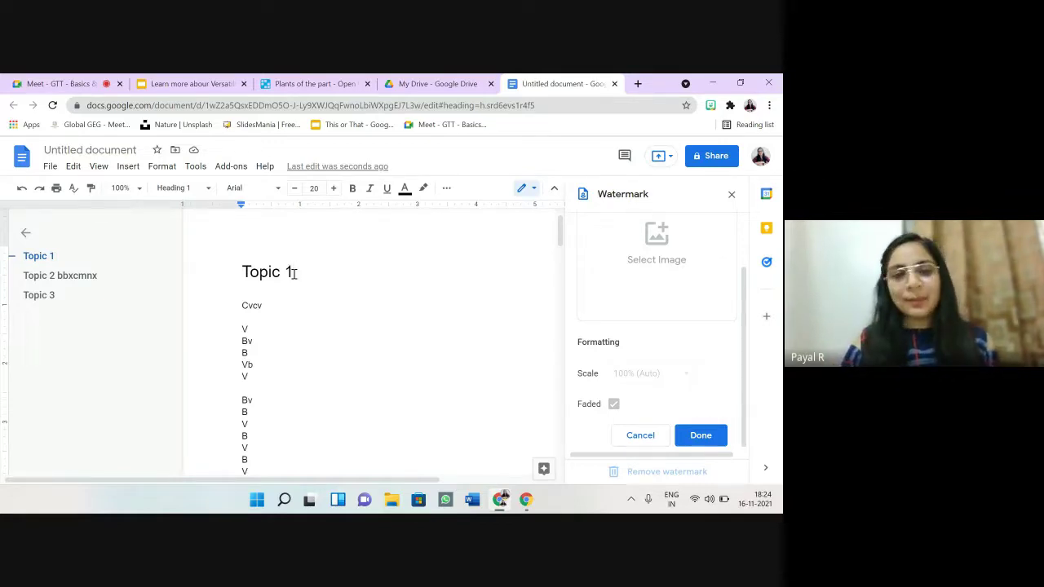
key(Return)
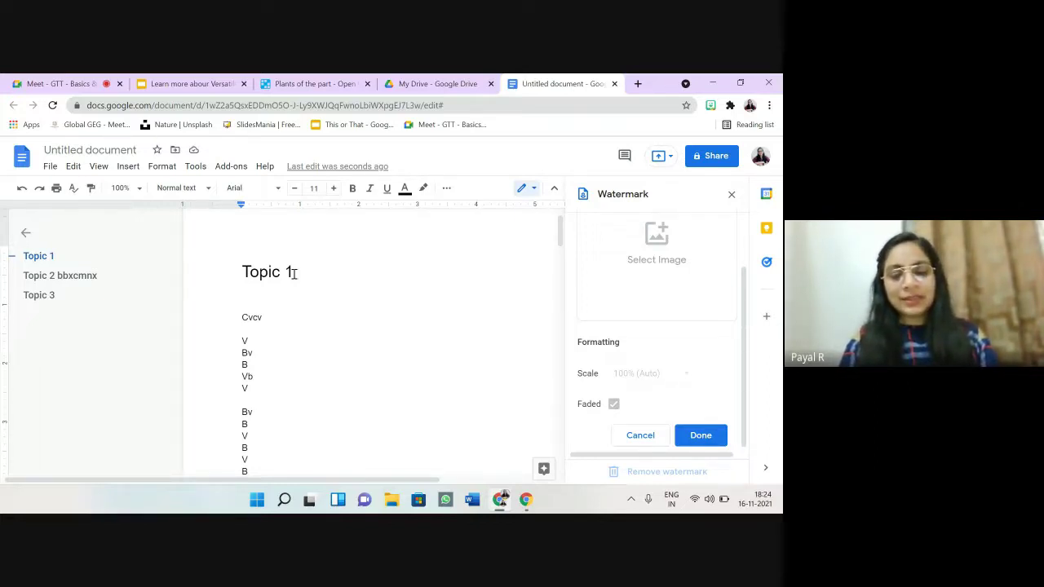
Step: Type 'Secion 1' and 'Section 2' on two lines under Topic 1, reviewing the autocorrect suggestions
text(secion 1)
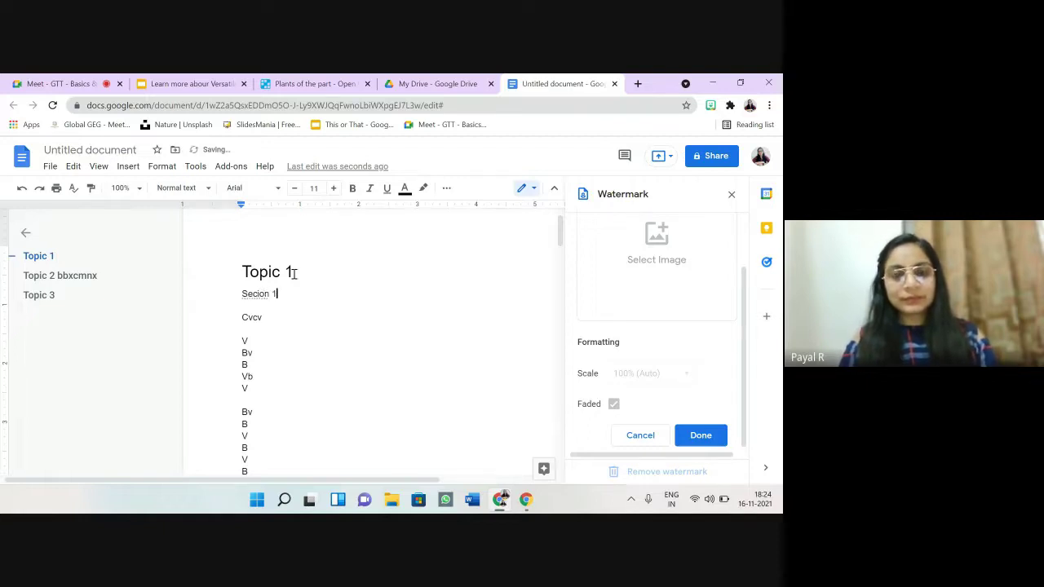
key(Return)
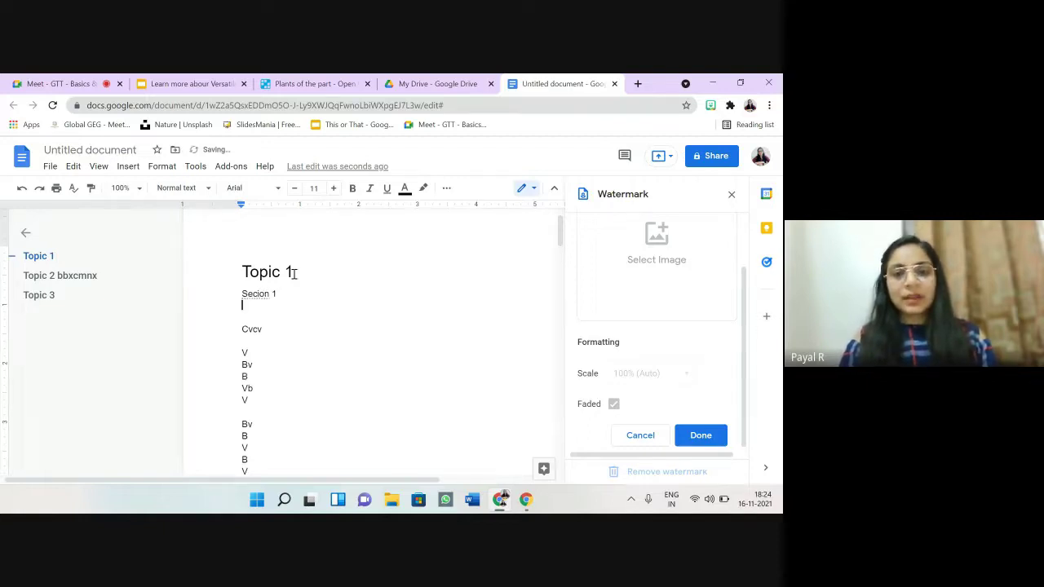
click(249, 293)
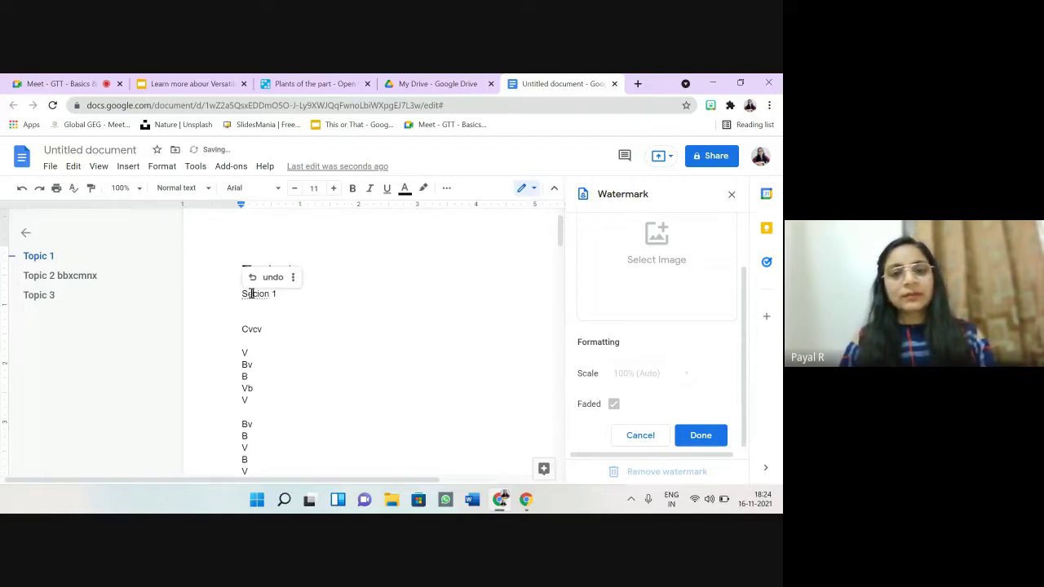
click(294, 298)
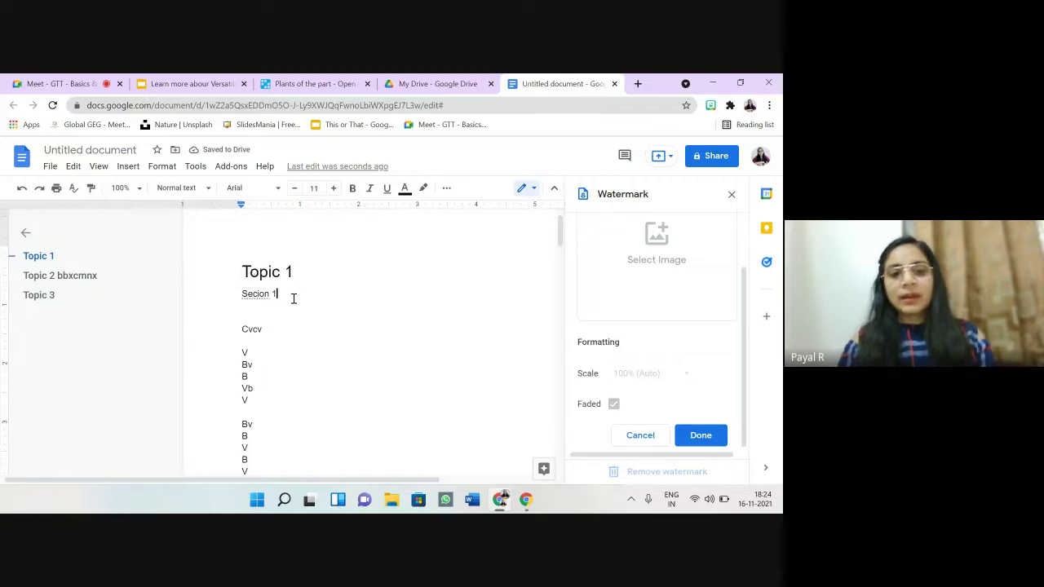
key(Return)
text(Section )
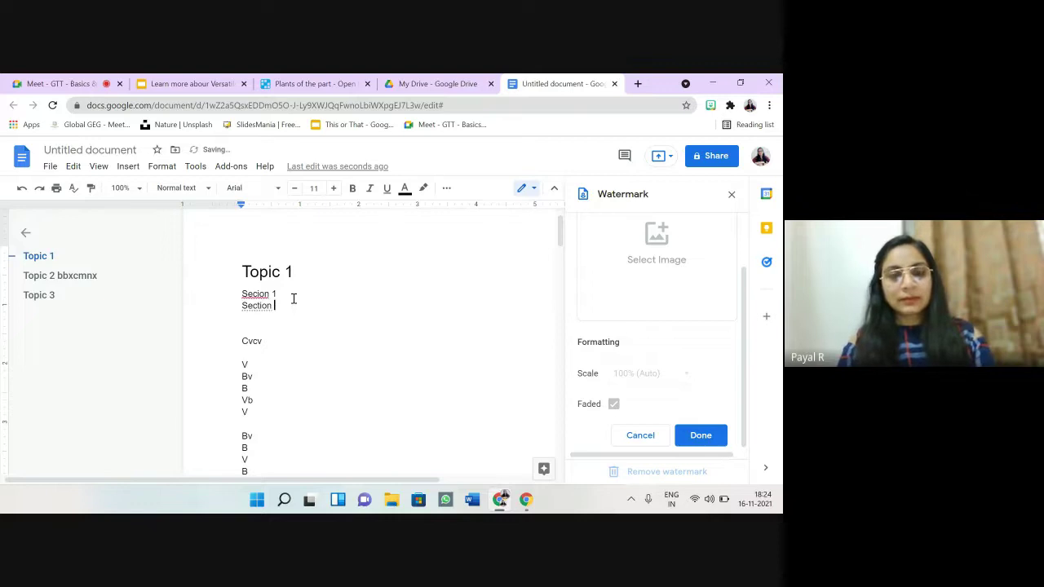
text(2)
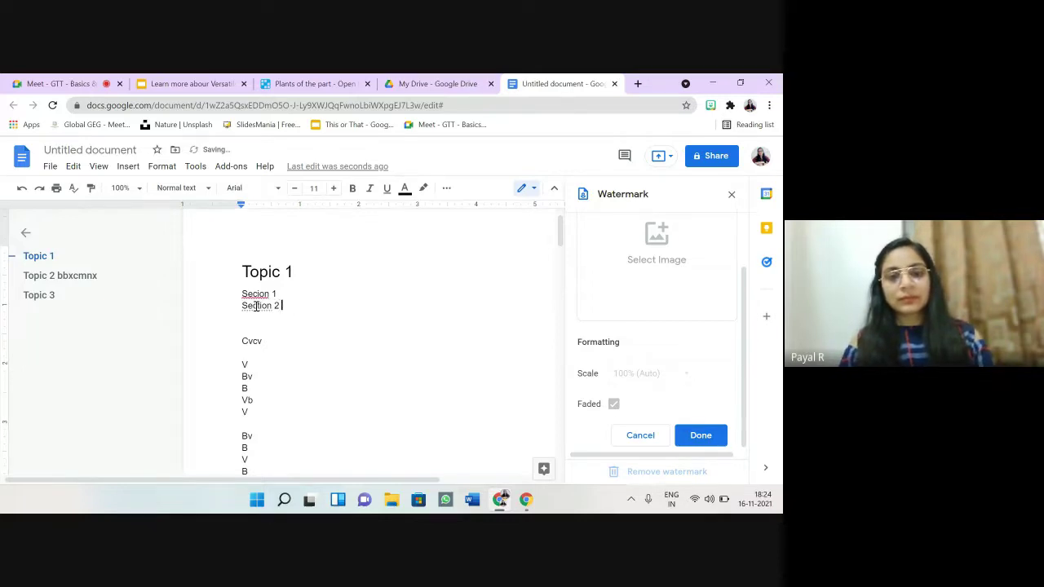
click(256, 305)
click(293, 290)
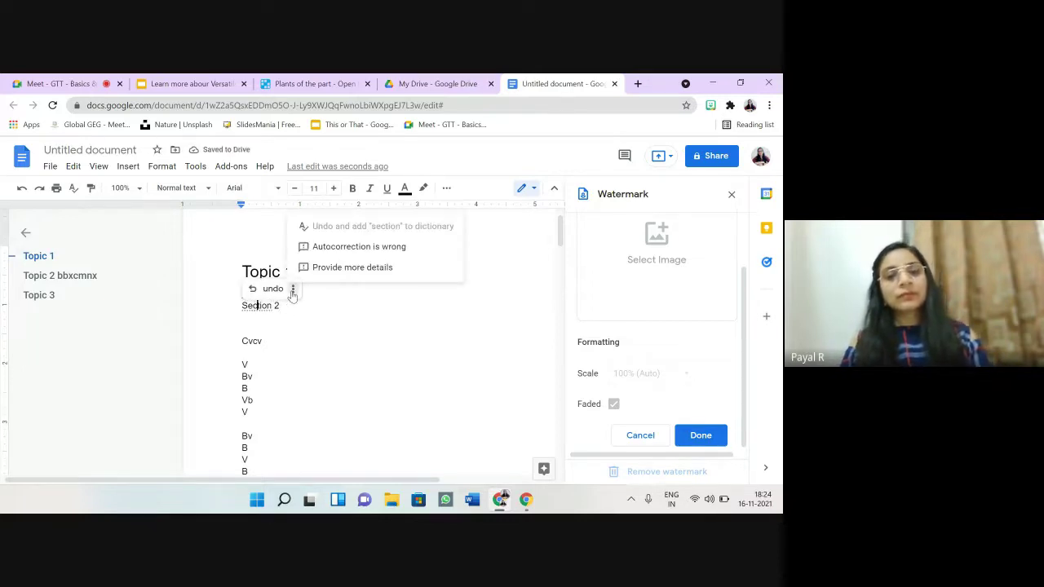
click(343, 332)
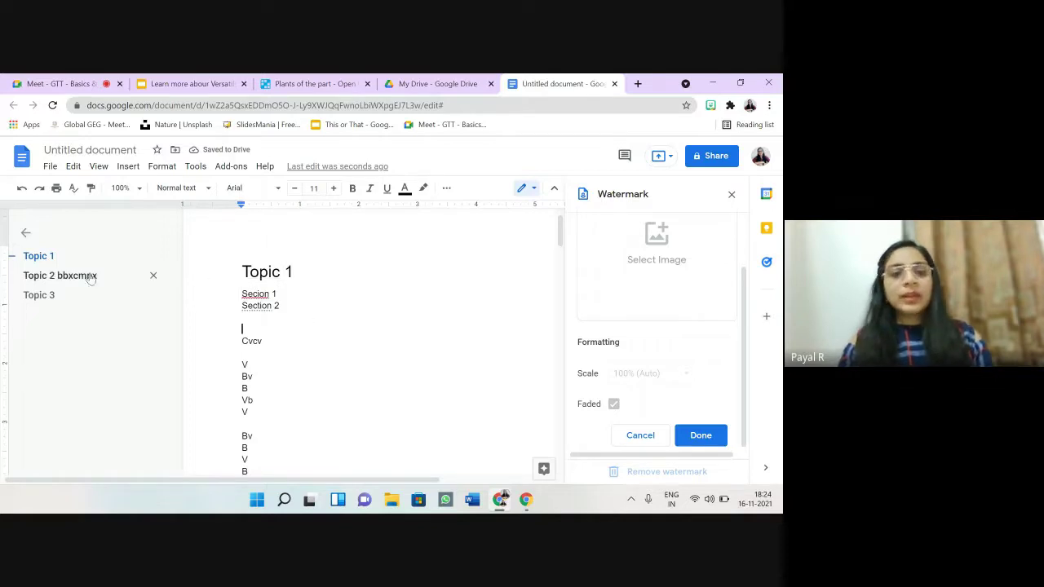
drag(280, 294, 242, 292)
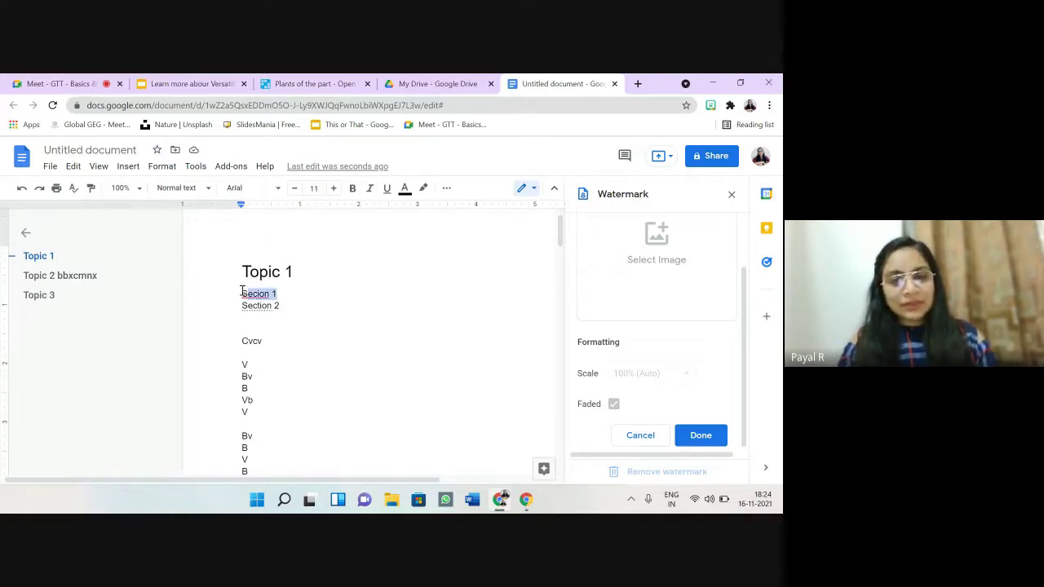
click(201, 190)
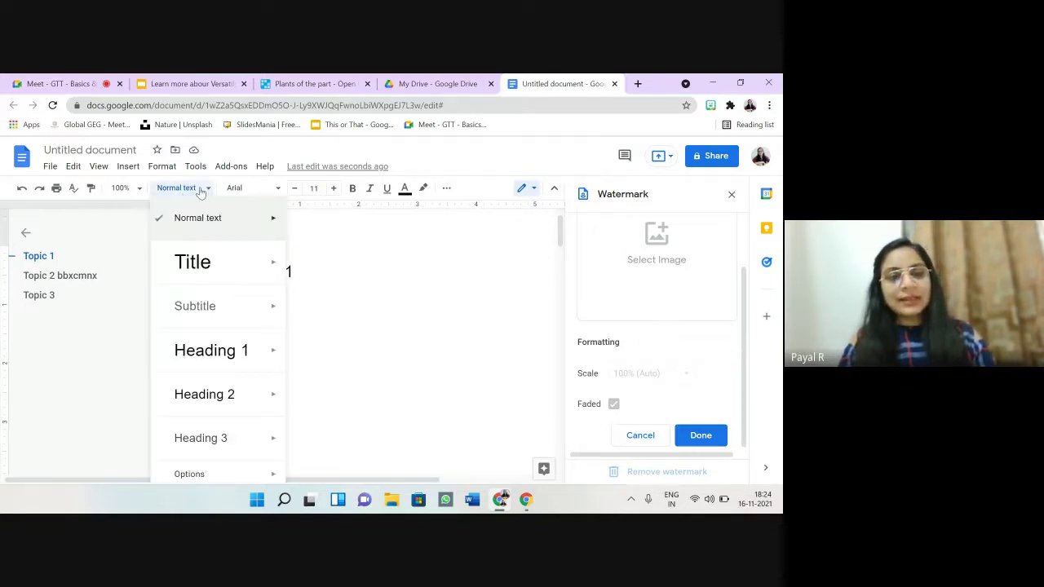
click(229, 395)
click(283, 326)
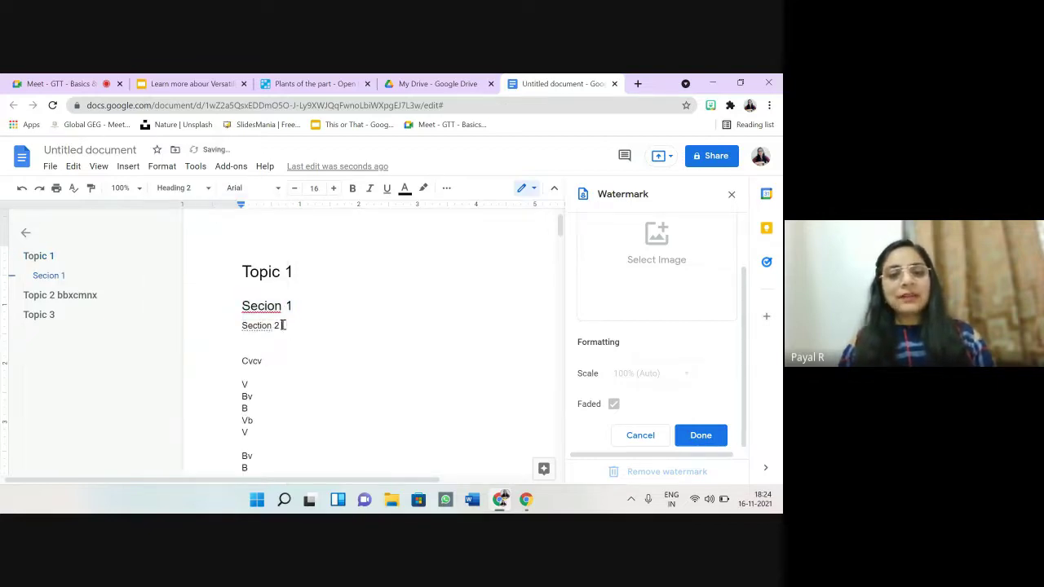
drag(282, 325, 241, 325)
click(206, 189)
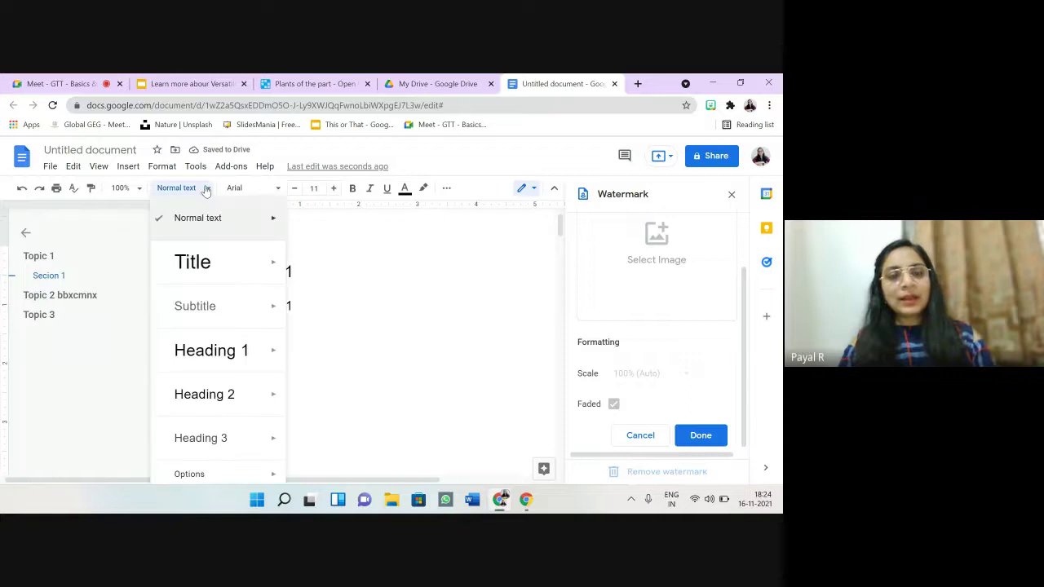
click(228, 394)
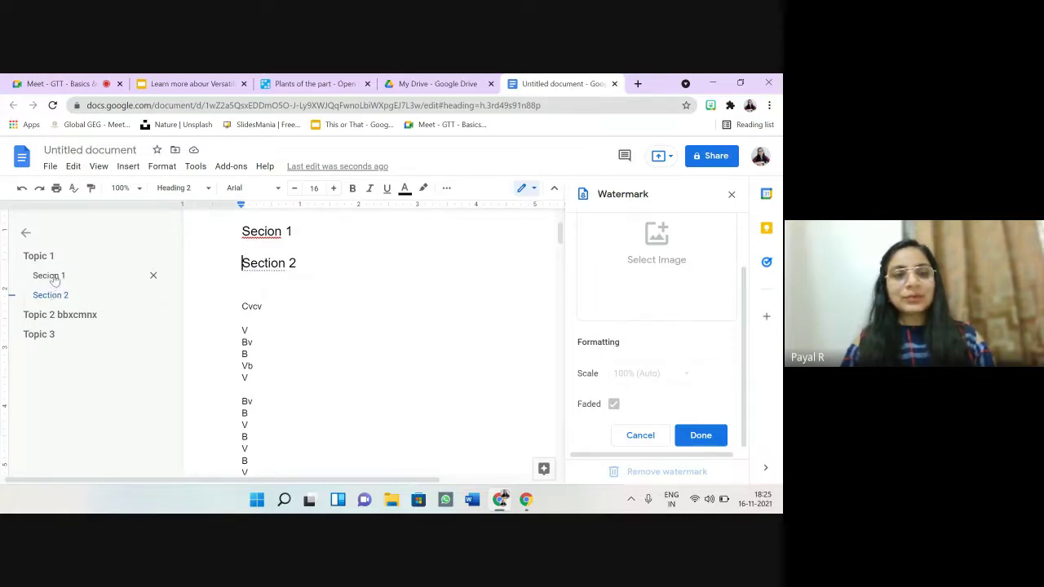
click(50, 276)
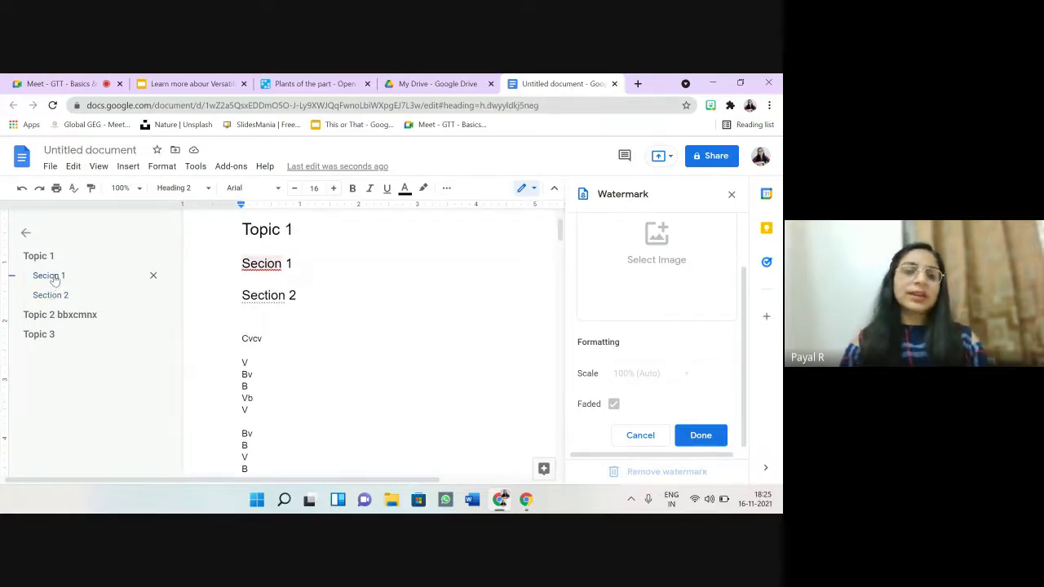
click(325, 314)
key(Down)
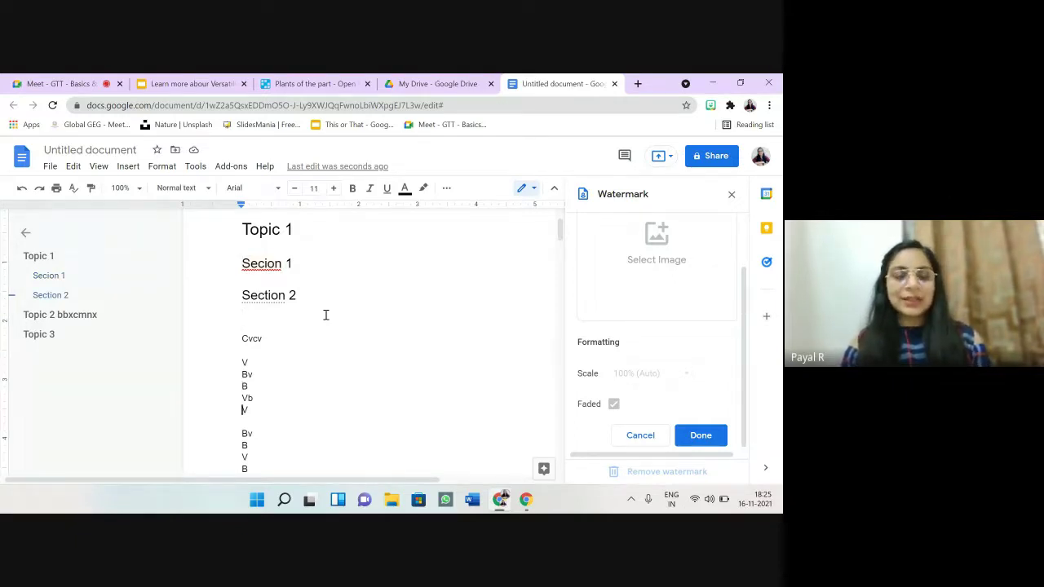
key(Down)
key(Down)
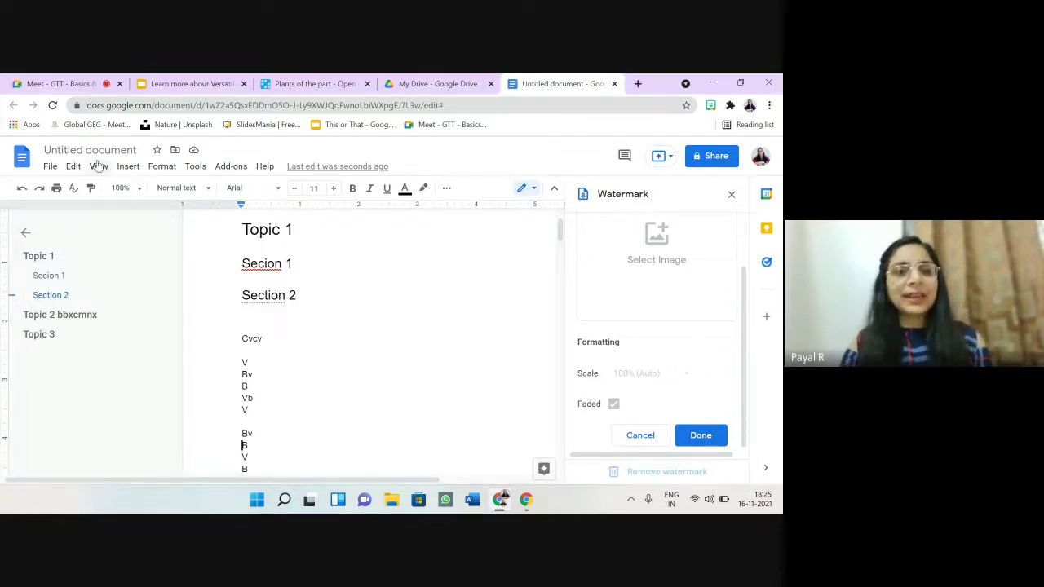
Step: Delete the Topic 1, Secion 1 and Section 2 headings
click(128, 171)
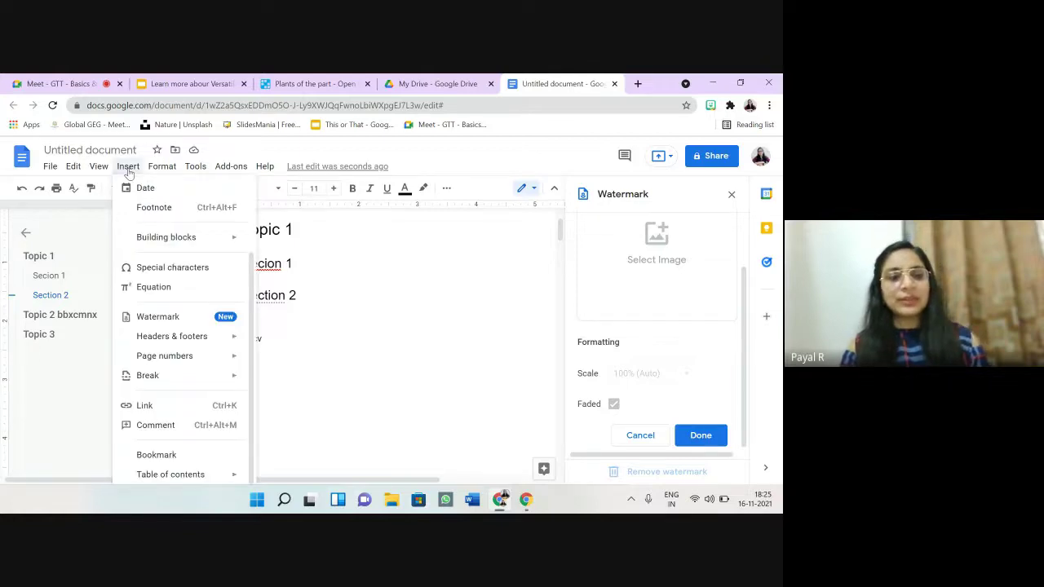
click(312, 246)
drag(307, 372, 242, 265)
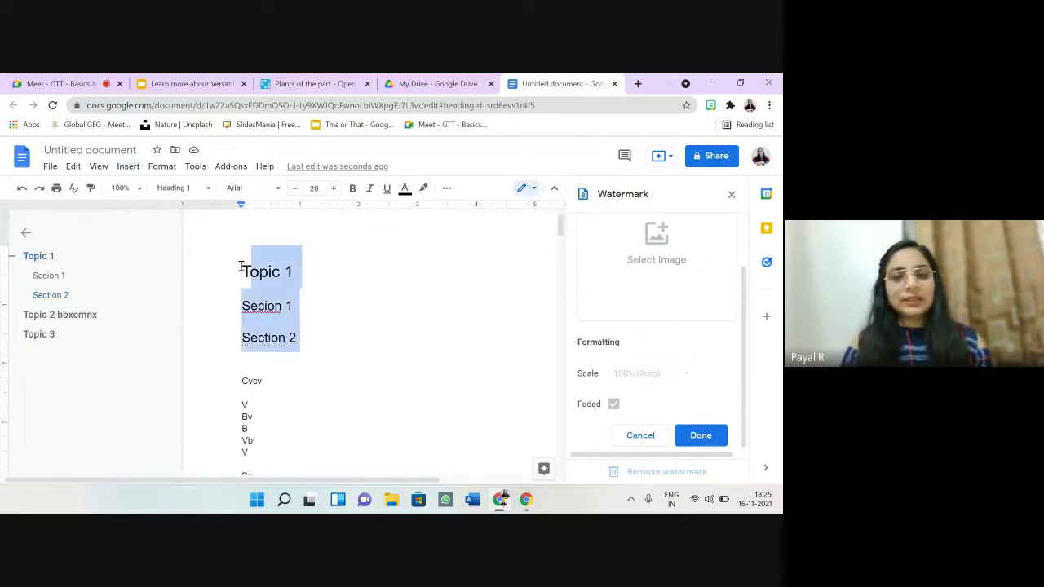
key(BackSpace)
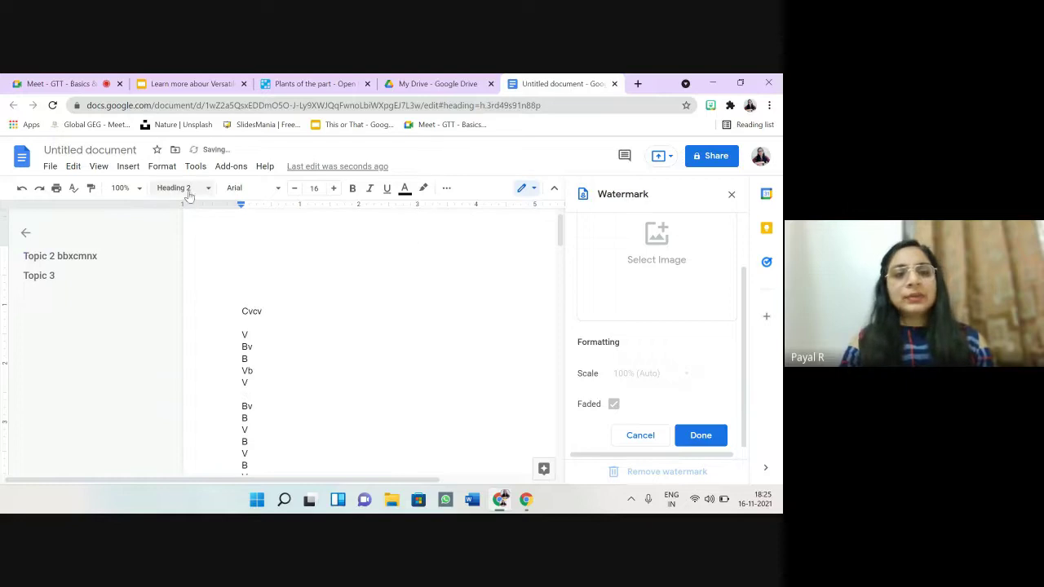
Step: Type 'Topic 1' on the top line and apply Heading 1 to it
click(185, 191)
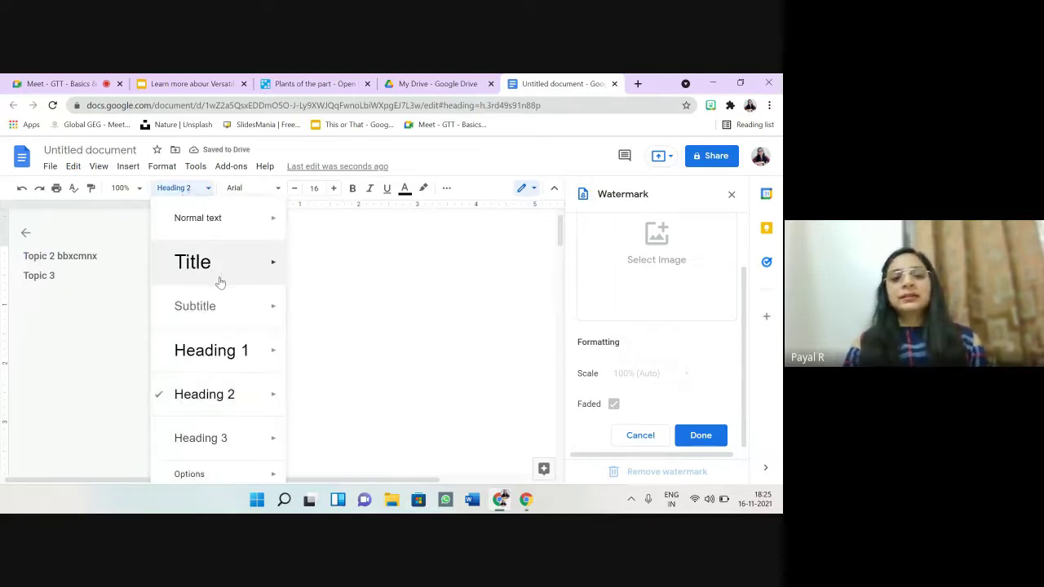
mouse_move(222, 406)
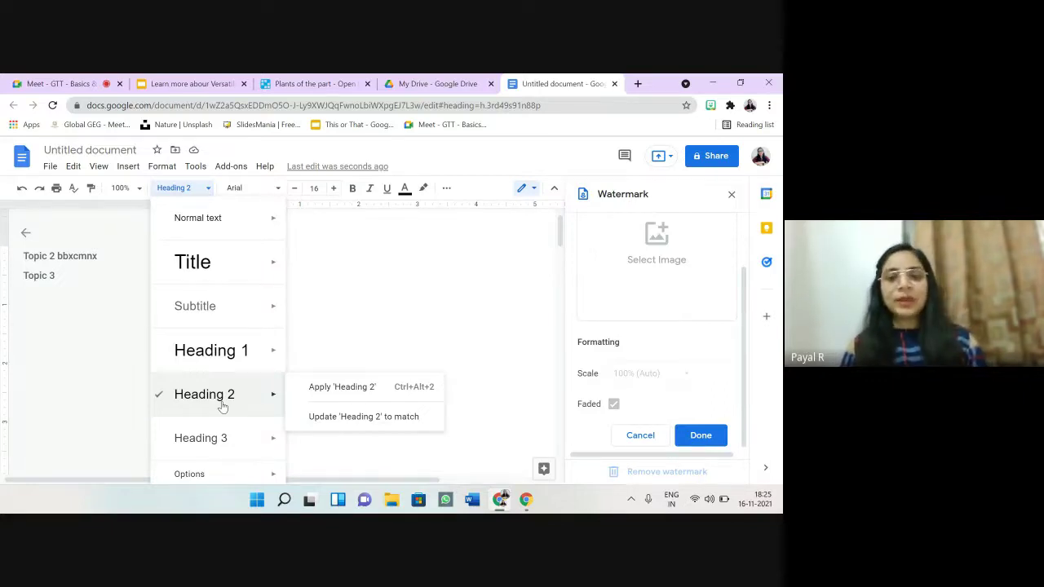
mouse_move(256, 359)
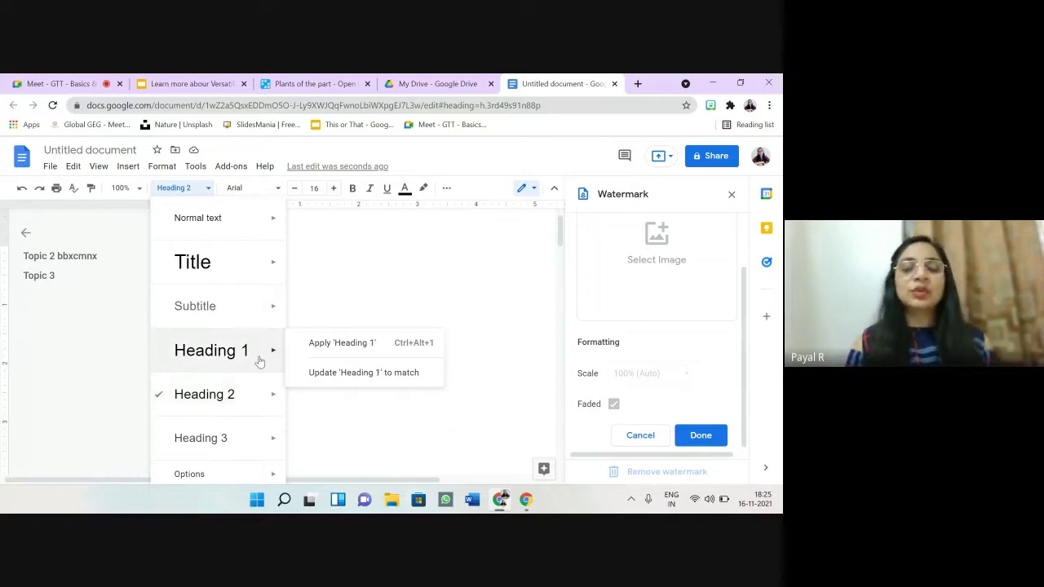
click(343, 259)
text(Topic 1)
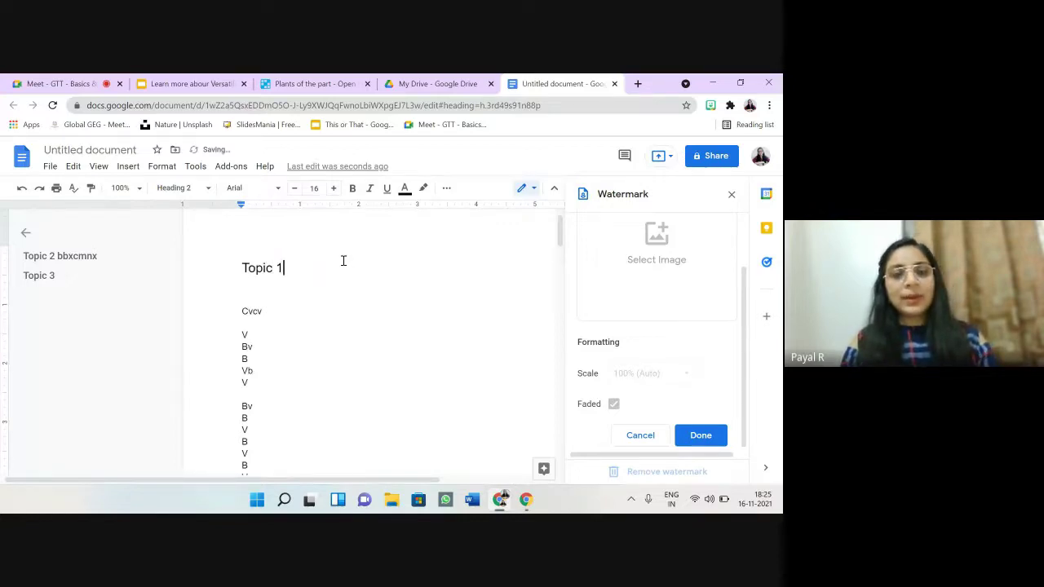
drag(283, 265, 220, 256)
click(209, 189)
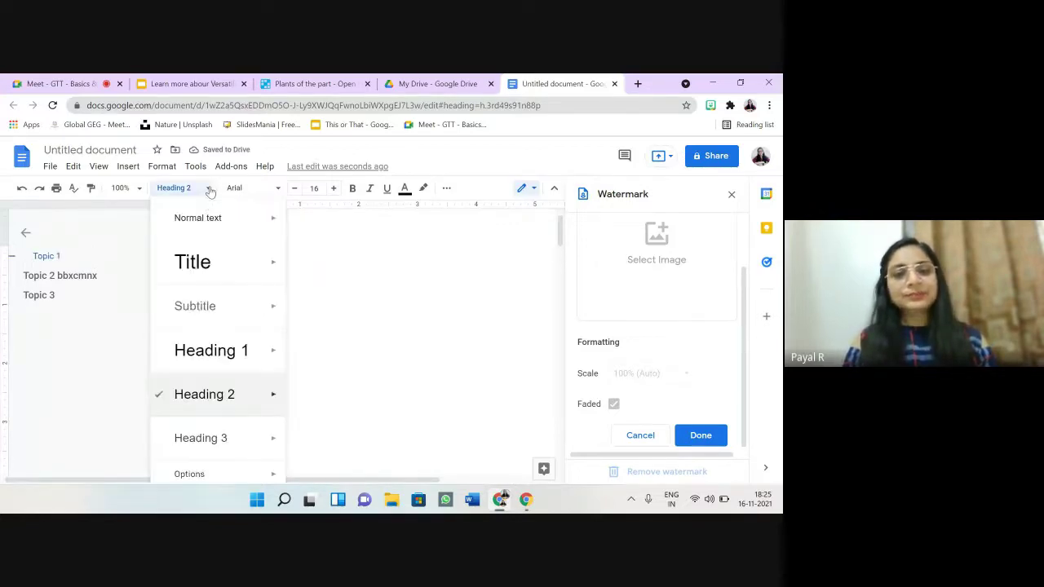
click(226, 351)
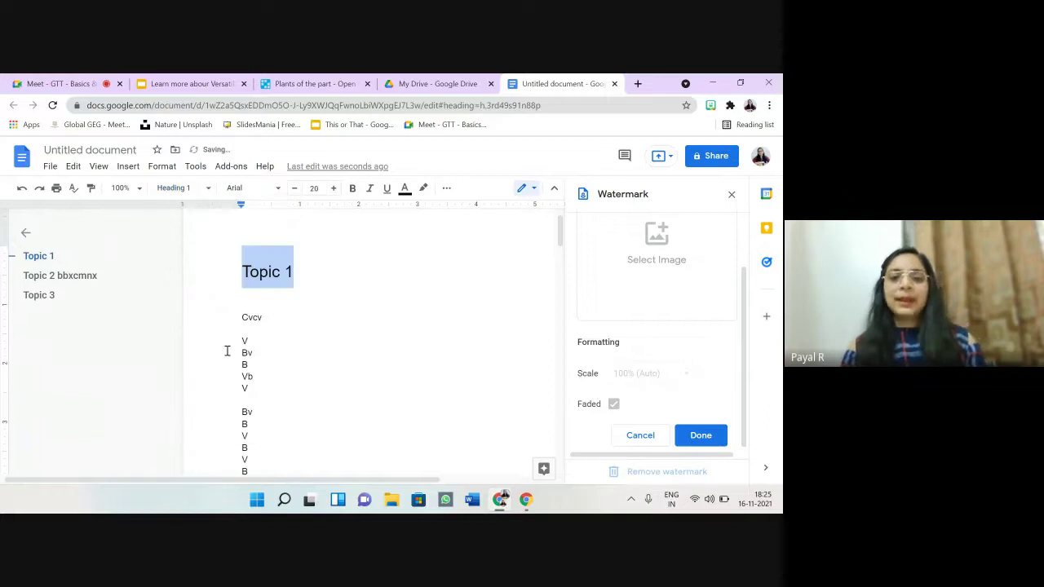
click(330, 308)
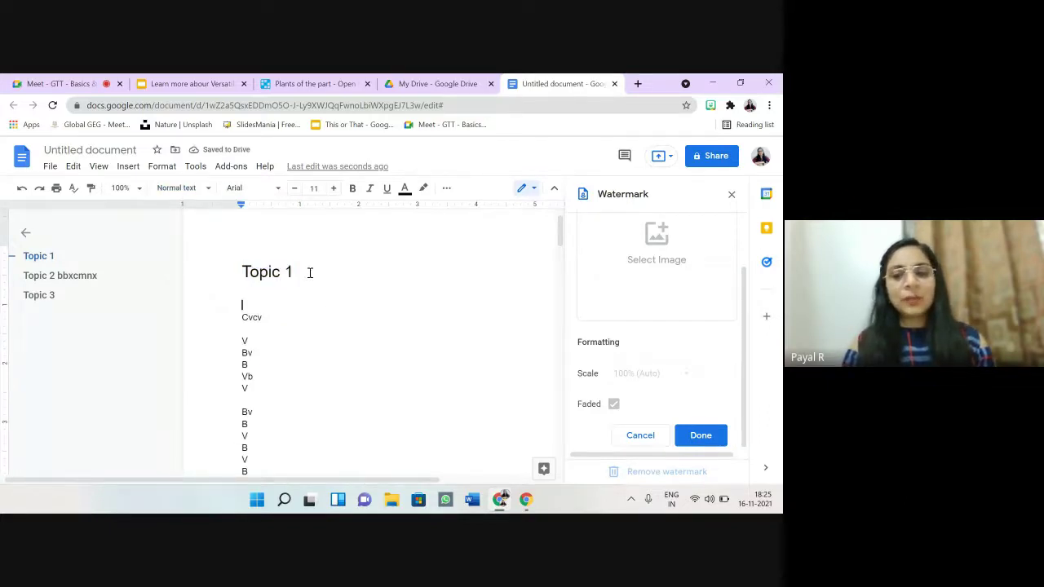
Step: Update Heading 1 to match Topic 1, then make it bold and enlarge it to 24 pt
drag(309, 273, 229, 264)
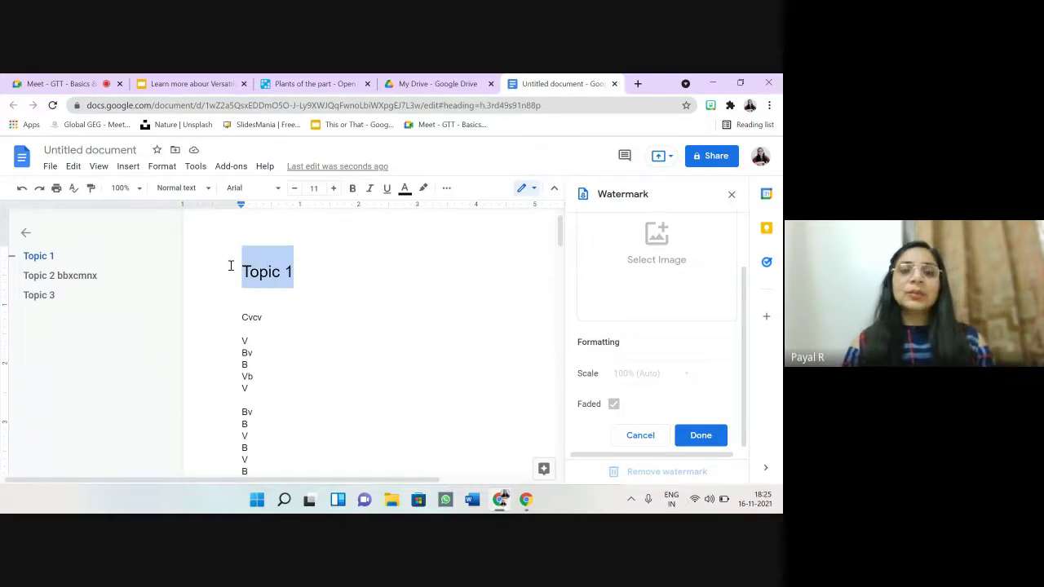
click(207, 193)
mouse_move(270, 346)
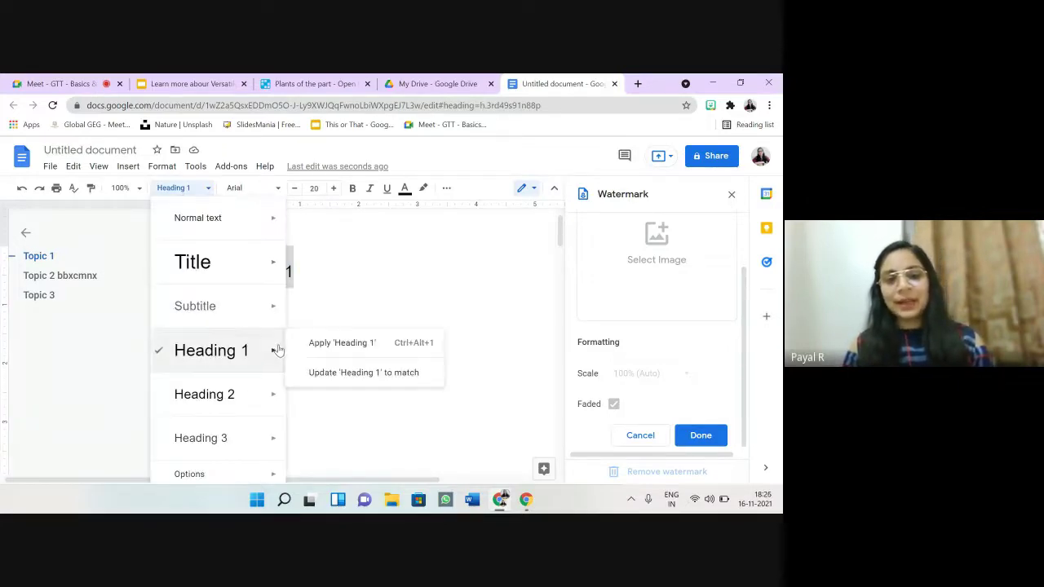
click(324, 372)
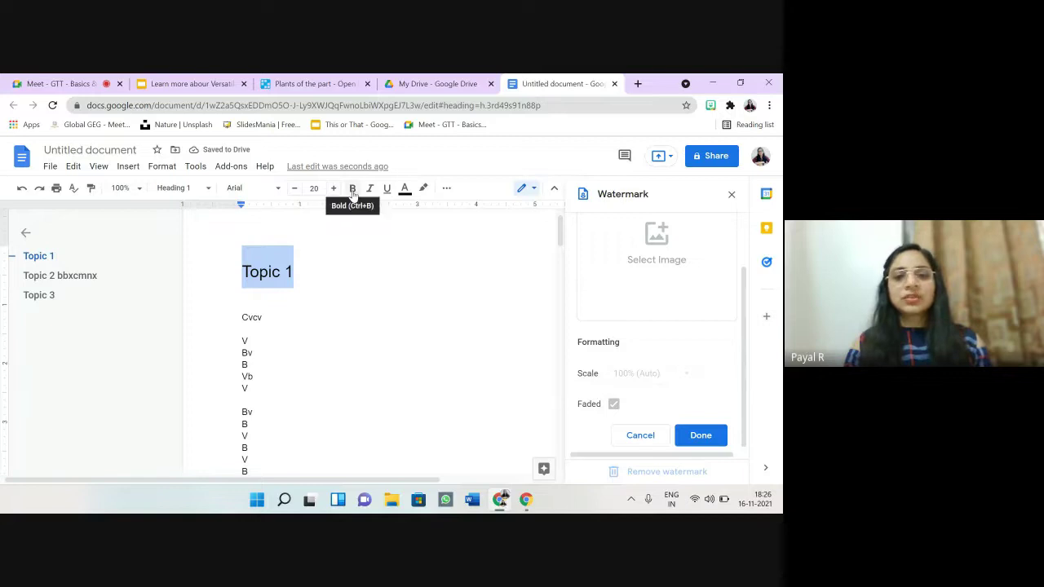
click(352, 189)
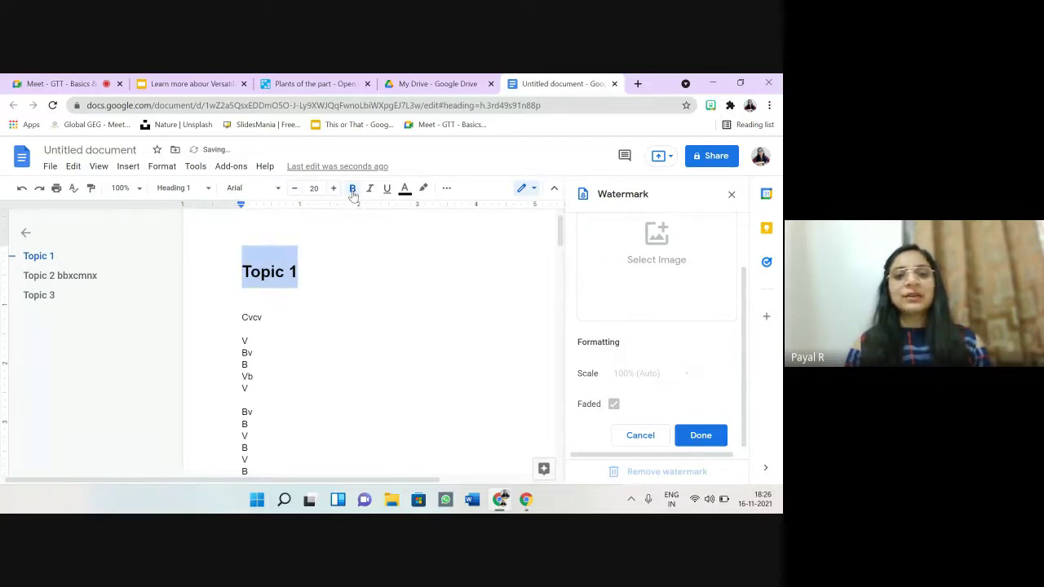
click(333, 188)
click(333, 188)
click(334, 188)
click(333, 188)
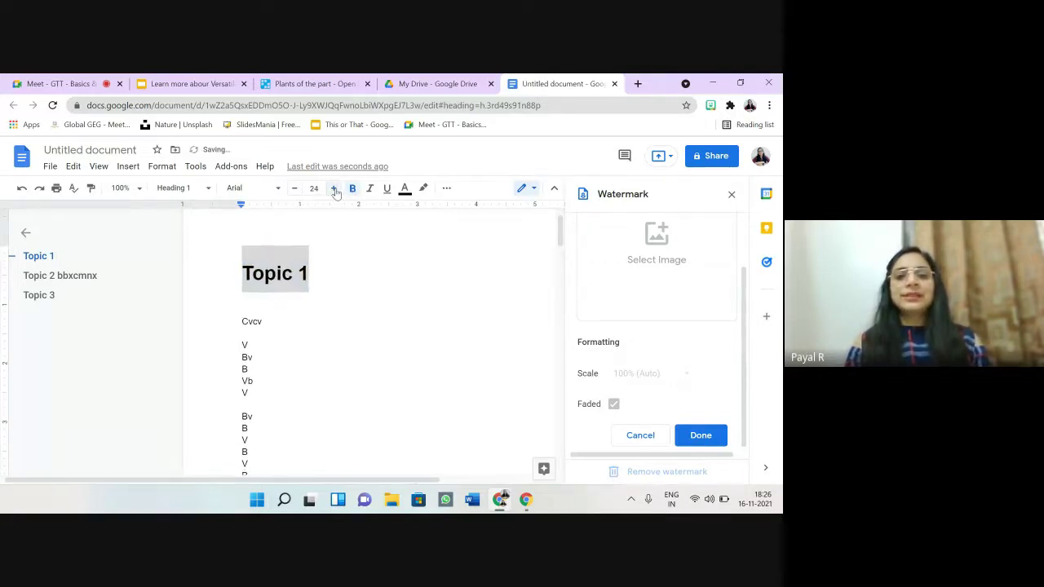
click(333, 189)
click(333, 188)
Step: Place the caret after 'Cvcv' and browse the Insert menu options
click(352, 325)
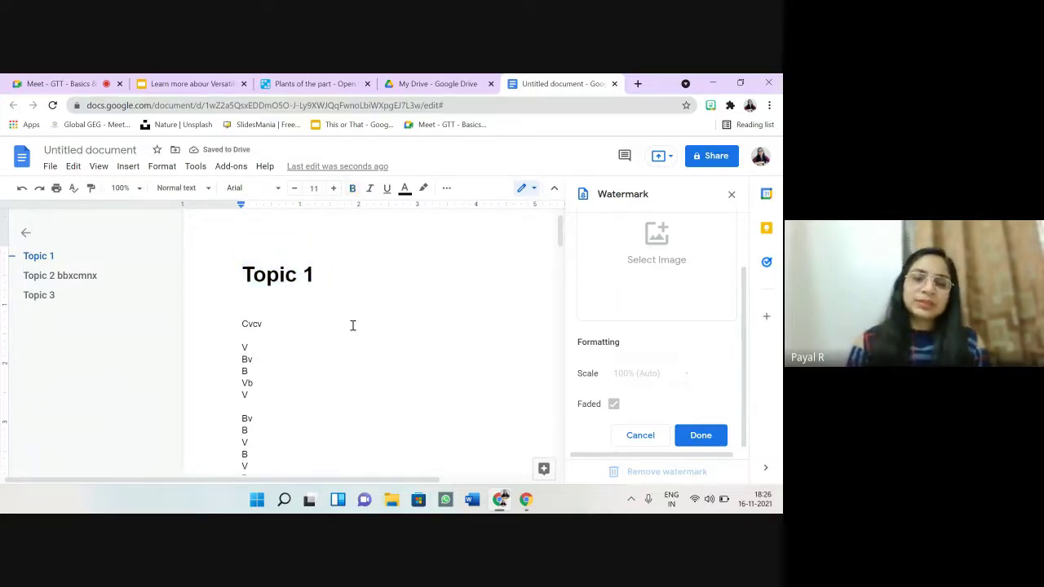
click(133, 168)
mouse_move(163, 168)
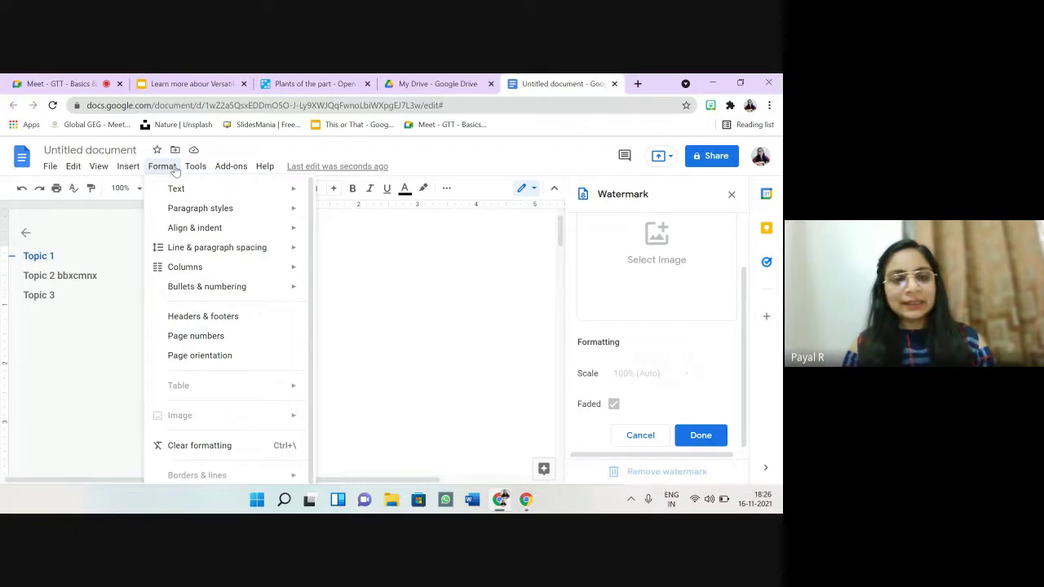
mouse_move(195, 168)
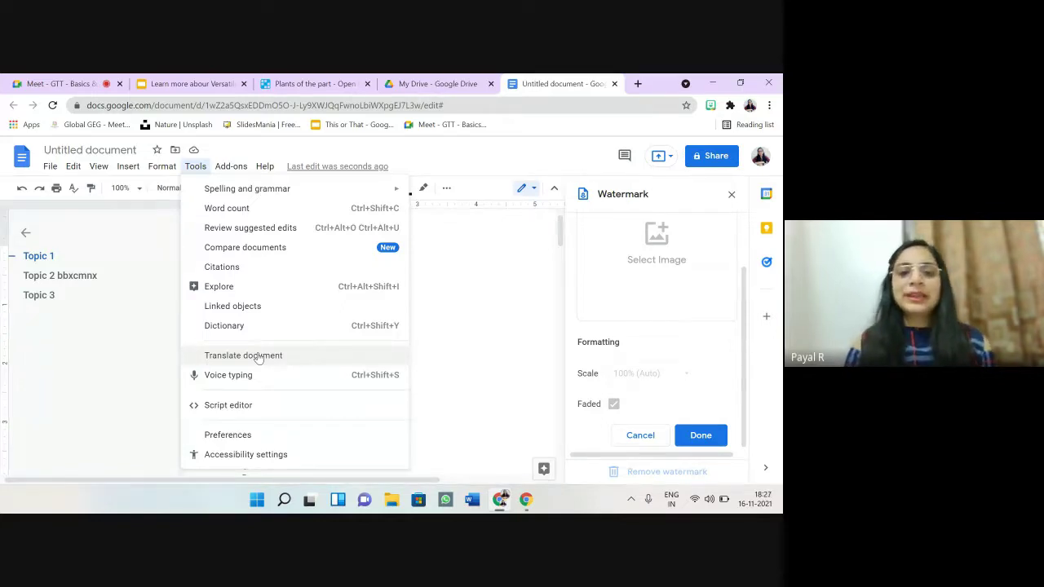
click(484, 286)
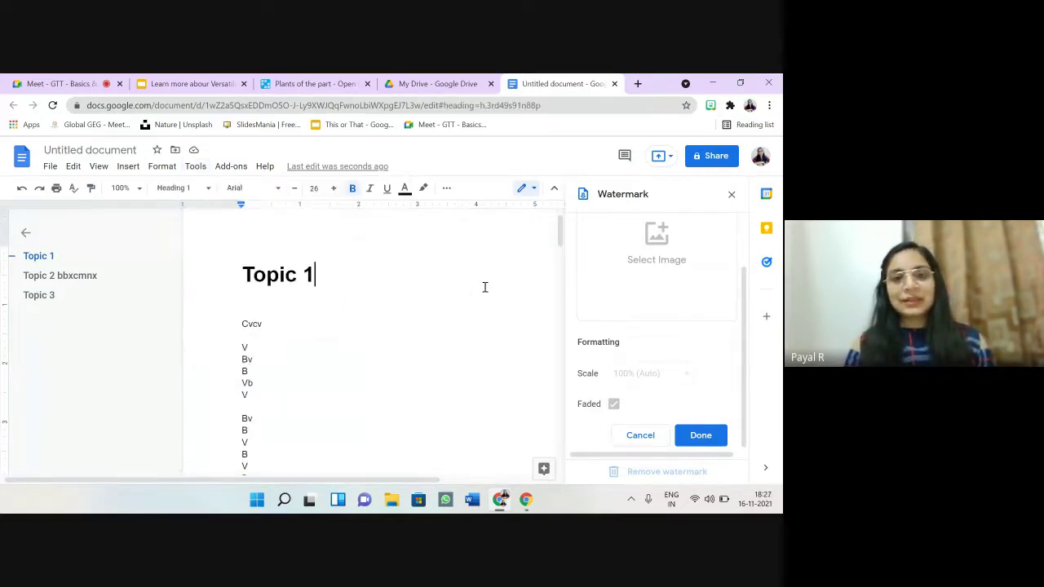
Step: Search 'taj mahal' in a new tab, open its Wikipedia article, and select the first two paragraphs
click(637, 84)
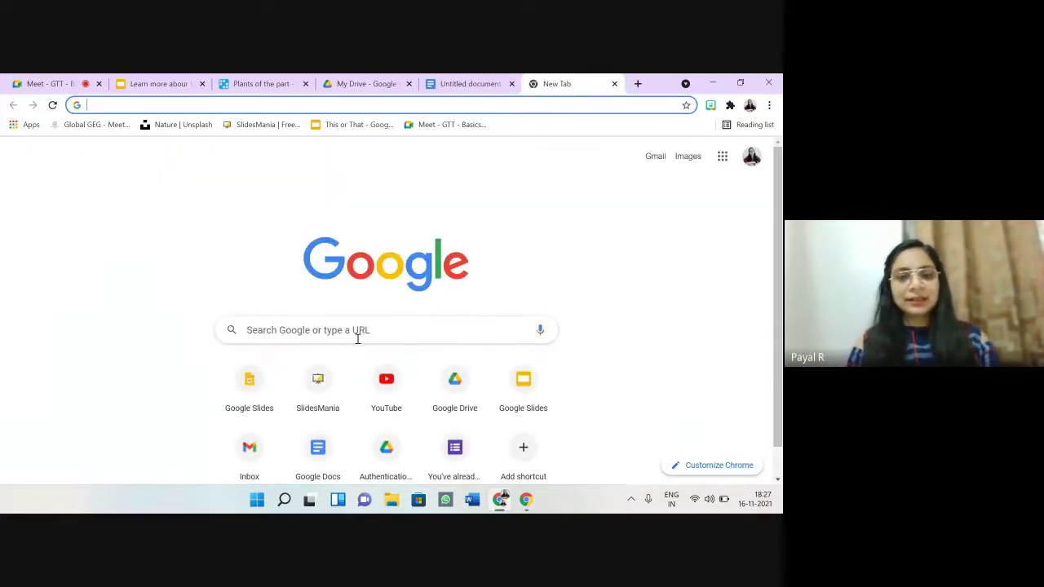
click(368, 329)
text(taj mag)
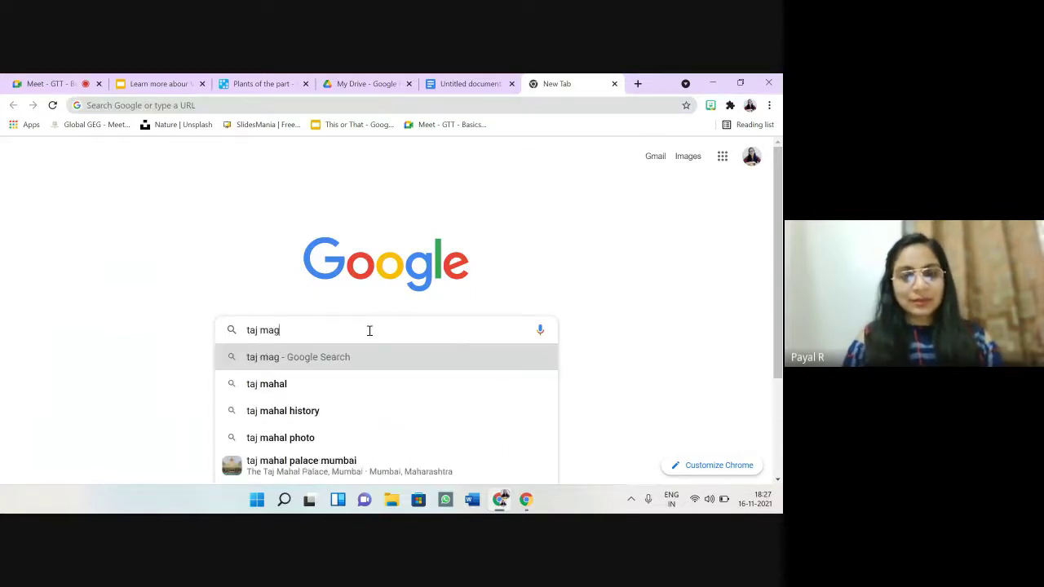
key(BackSpace)
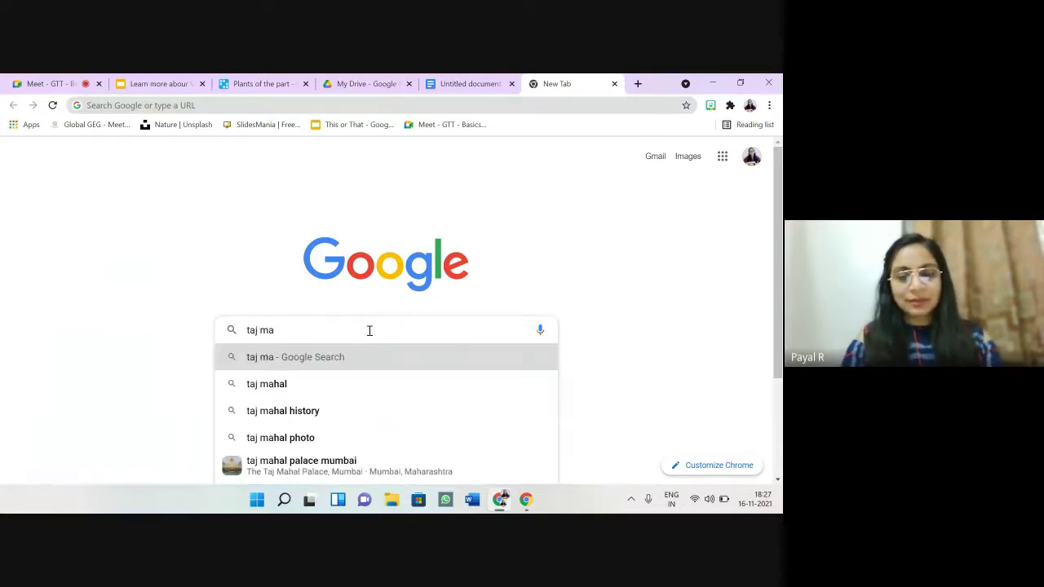
text(hal)
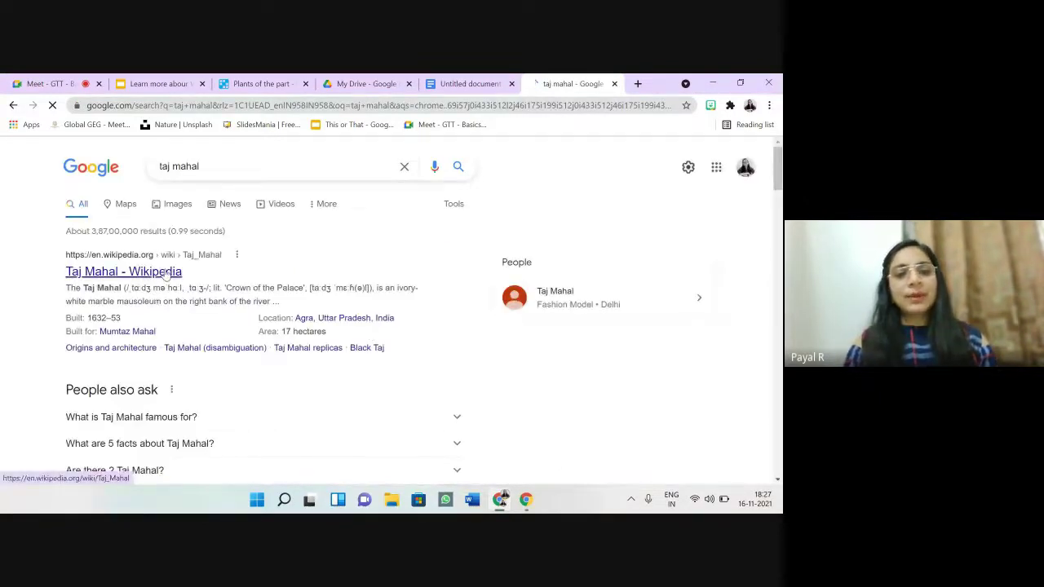
click(165, 273)
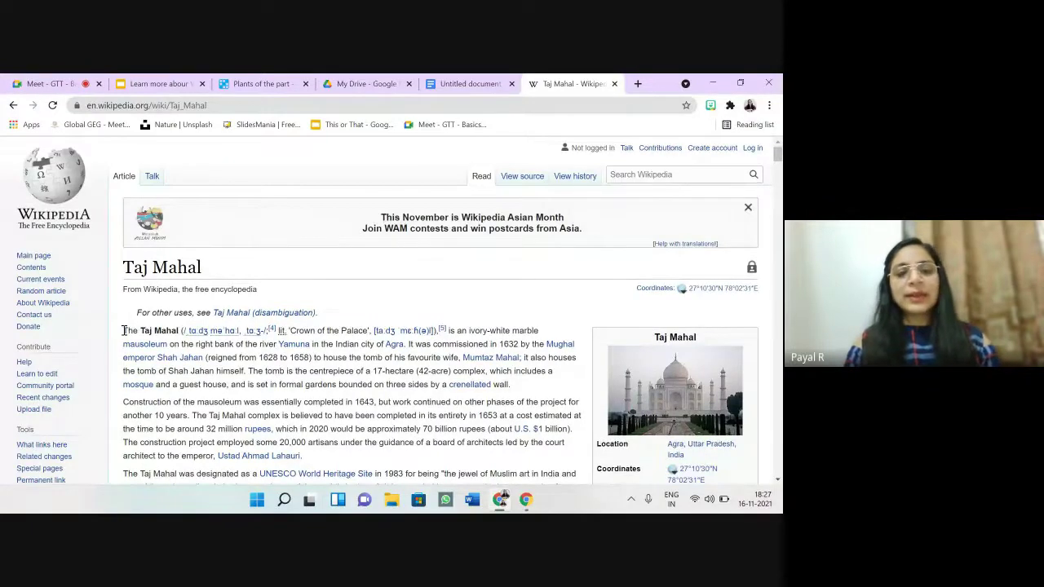
drag(124, 330, 333, 459)
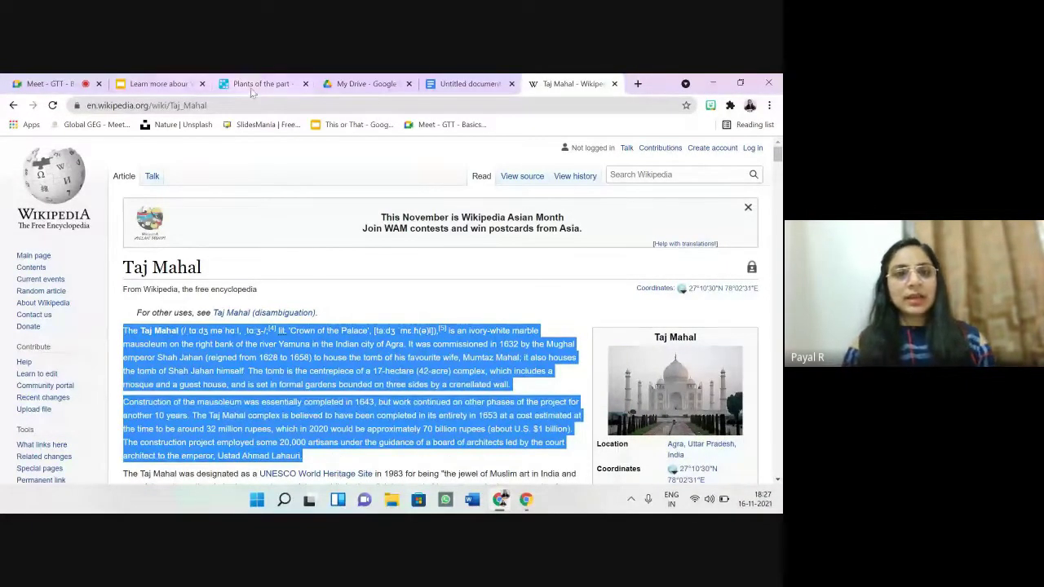
click(466, 84)
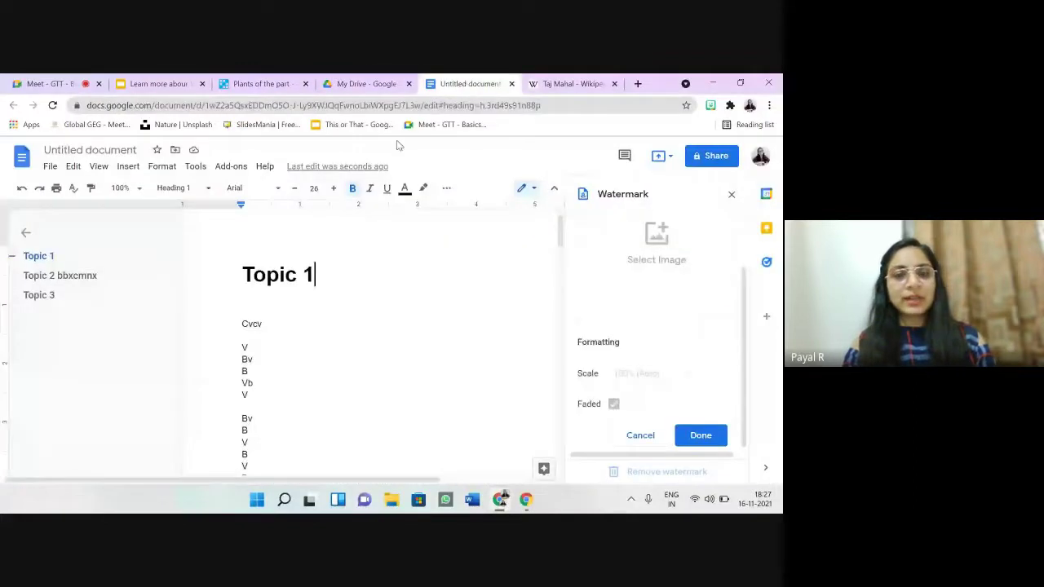
Step: Paste the copied Taj Mahal paragraphs over the filler lines from 'Cvcv' to 'Bv'
drag(243, 324, 390, 471)
key(ctrl+v)
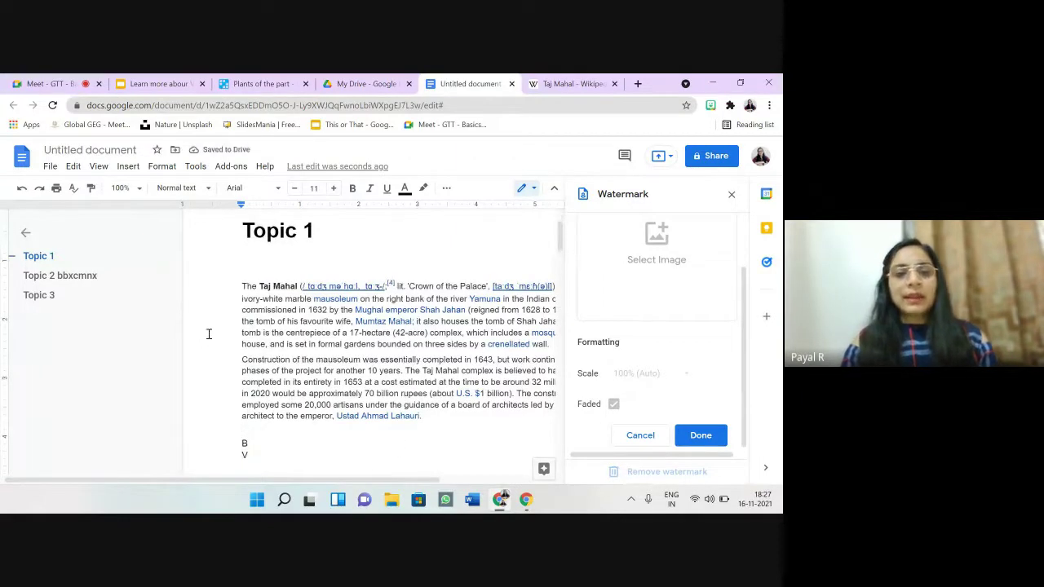
click(159, 166)
mouse_move(196, 166)
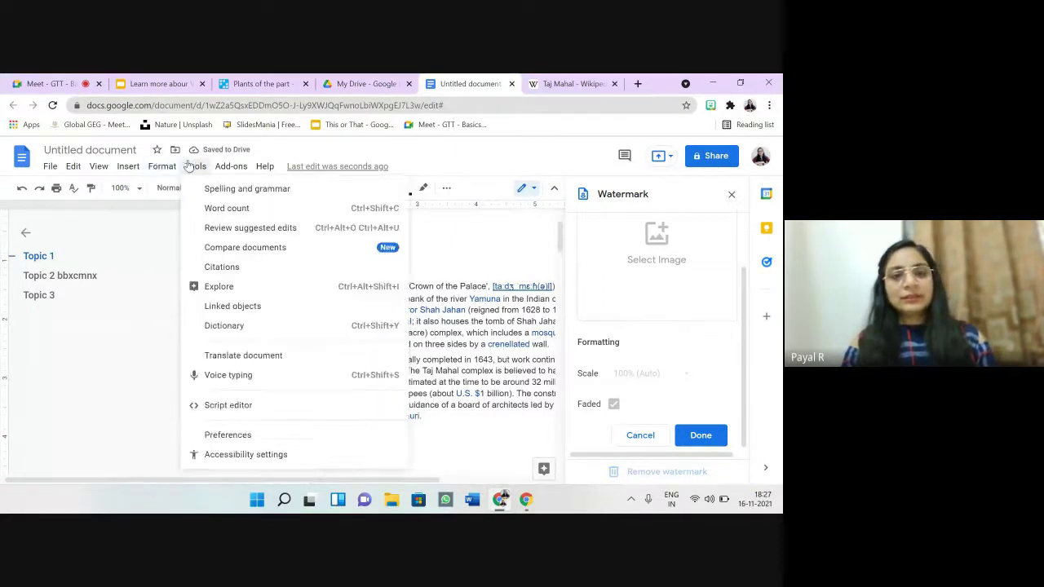
Step: Translate the document into Hindi, producing a 'Translated copy of Untitled document'
click(231, 355)
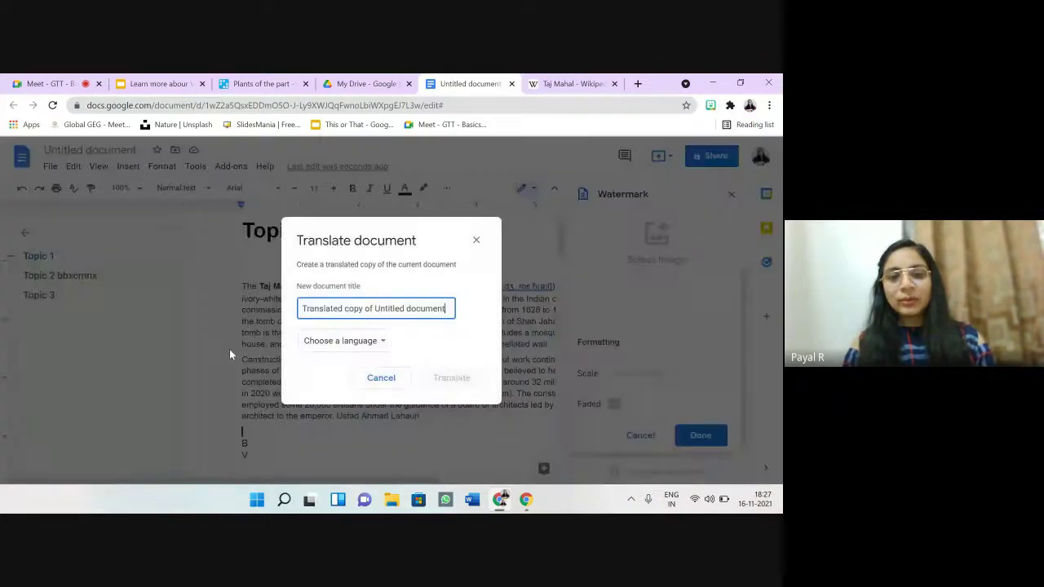
click(382, 342)
scroll(381, 348, down, 5)
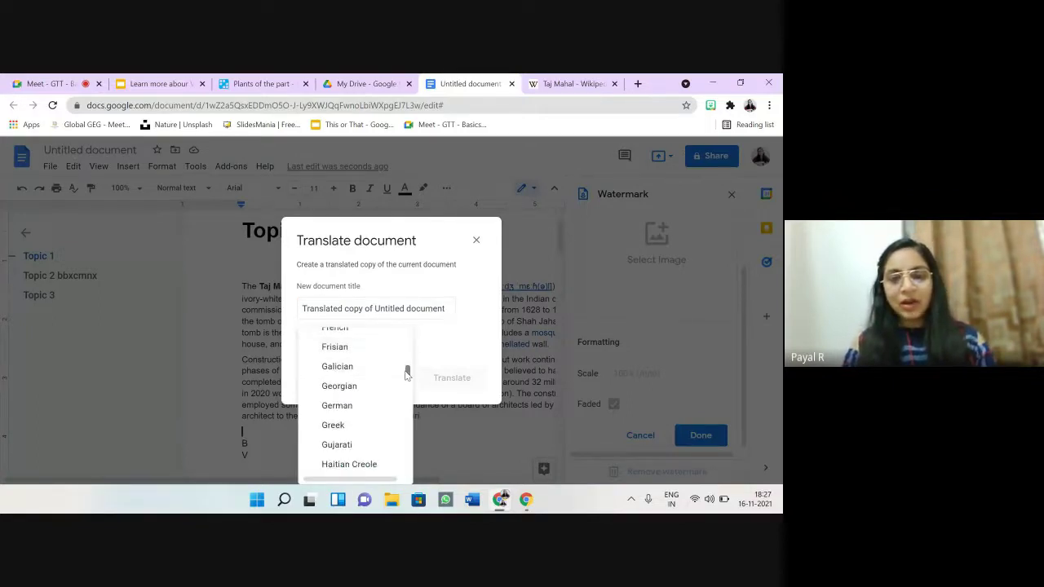
mouse_move(407, 375)
mouse_down()
mouse_move(387, 476)
mouse_move(401, 390)
mouse_up()
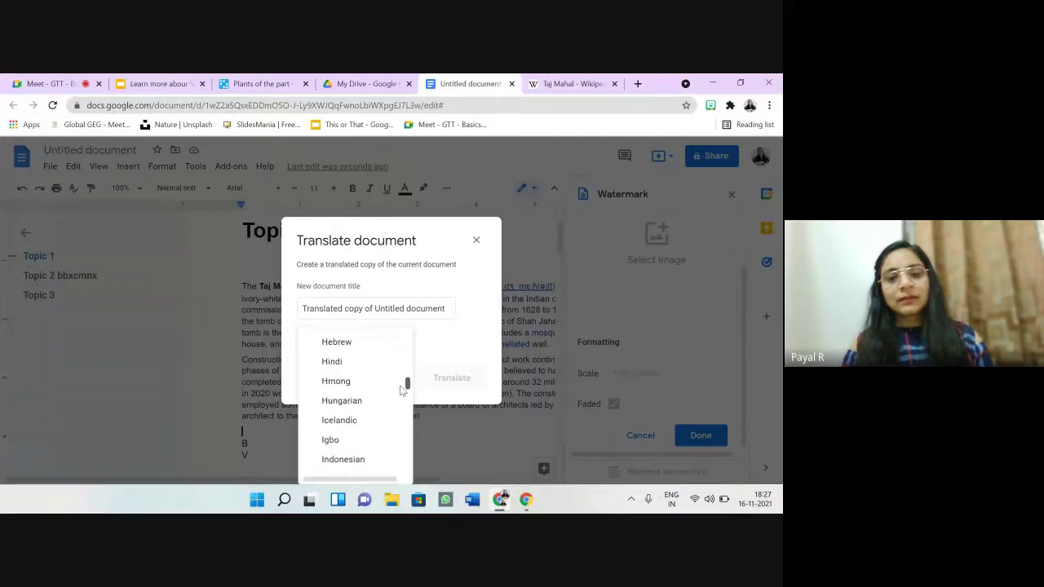
click(351, 362)
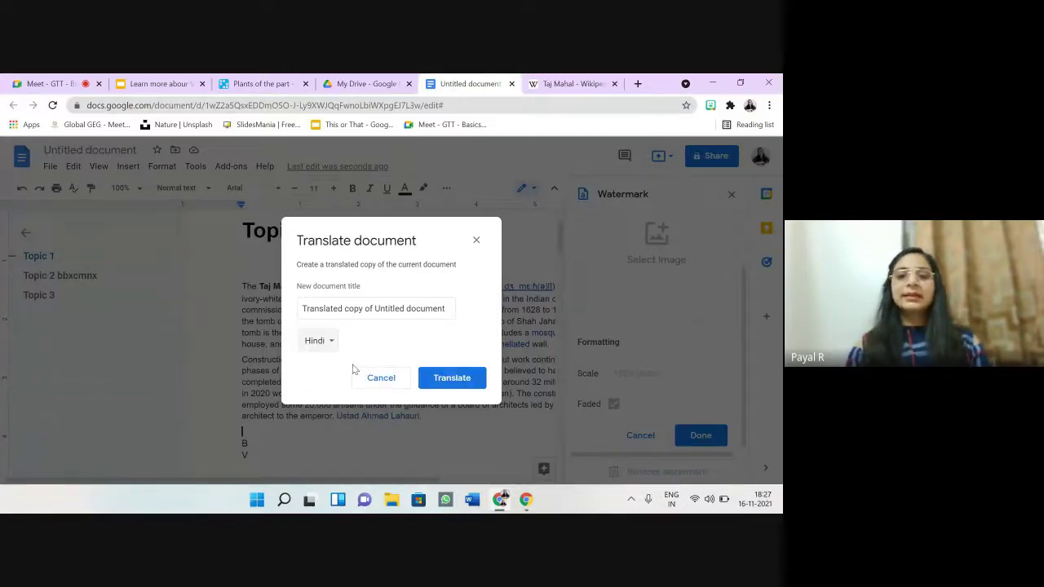
click(466, 381)
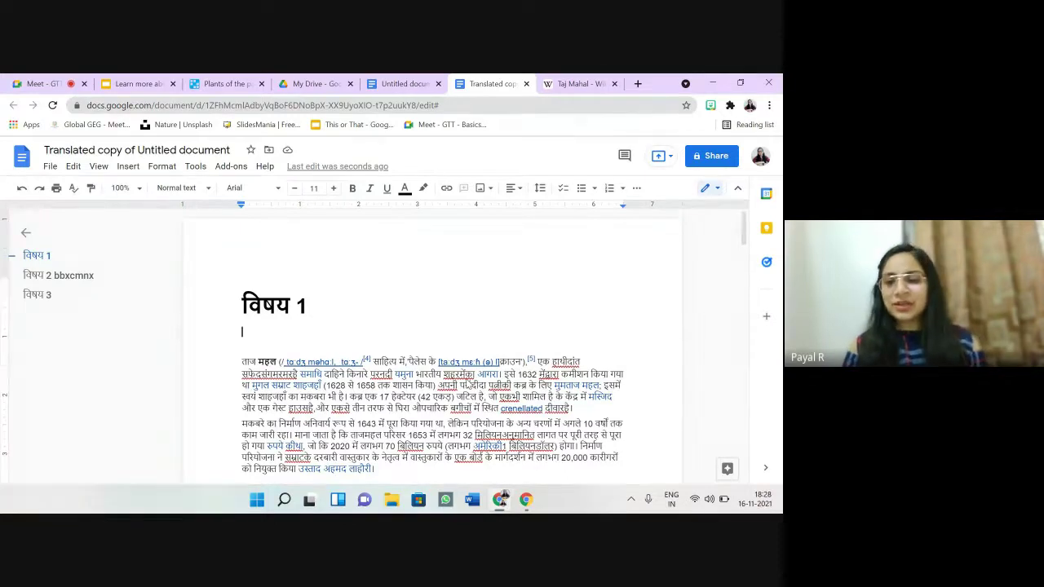
Step: Compare the Untitled document and Hindi translated copy tabs, ending on the English original
click(395, 82)
click(488, 84)
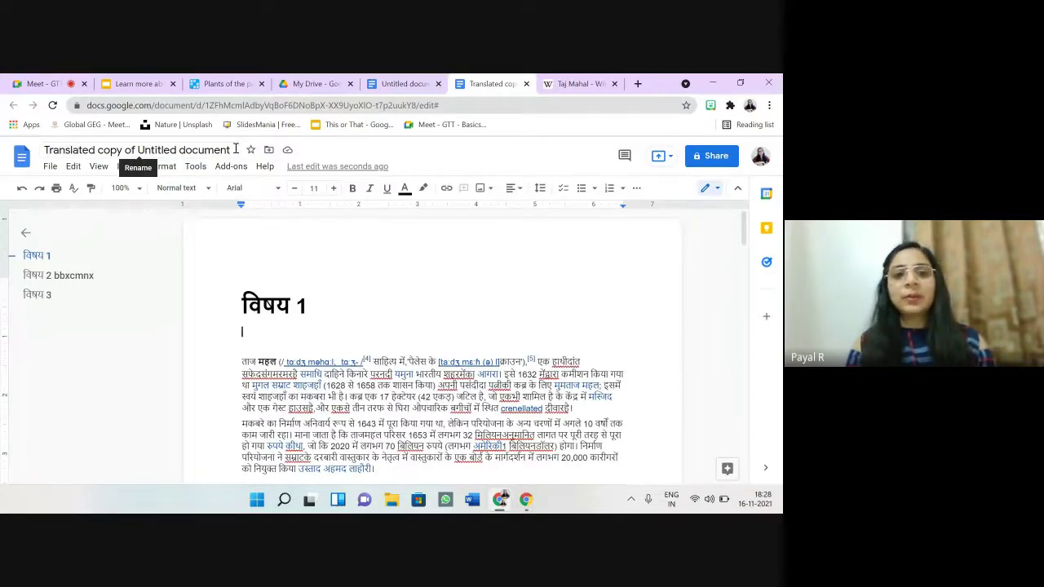
click(402, 83)
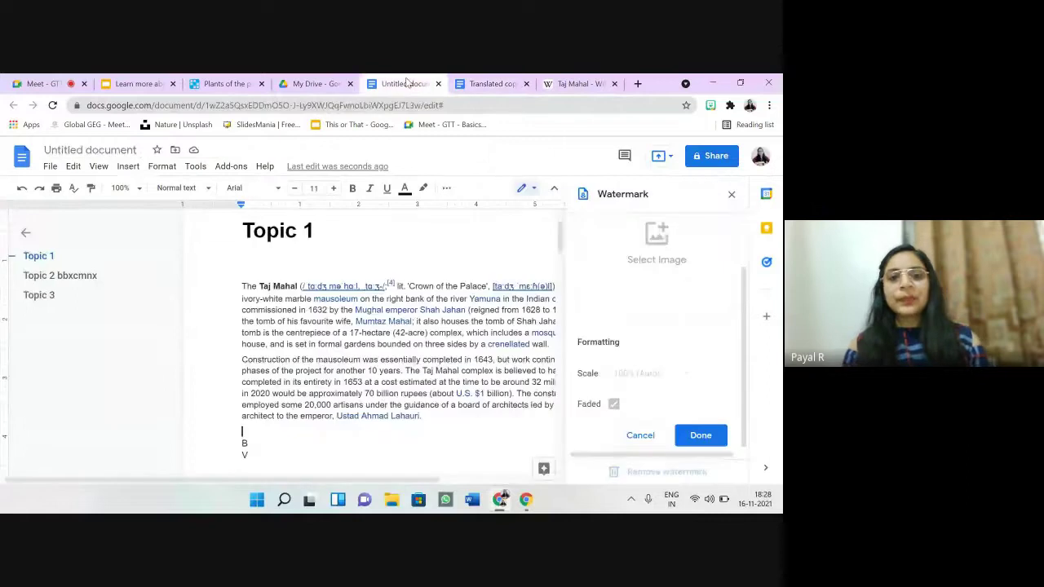
Step: Turn on voice typing, allow microphone access, and dictate an English-script passage
click(163, 170)
mouse_move(196, 171)
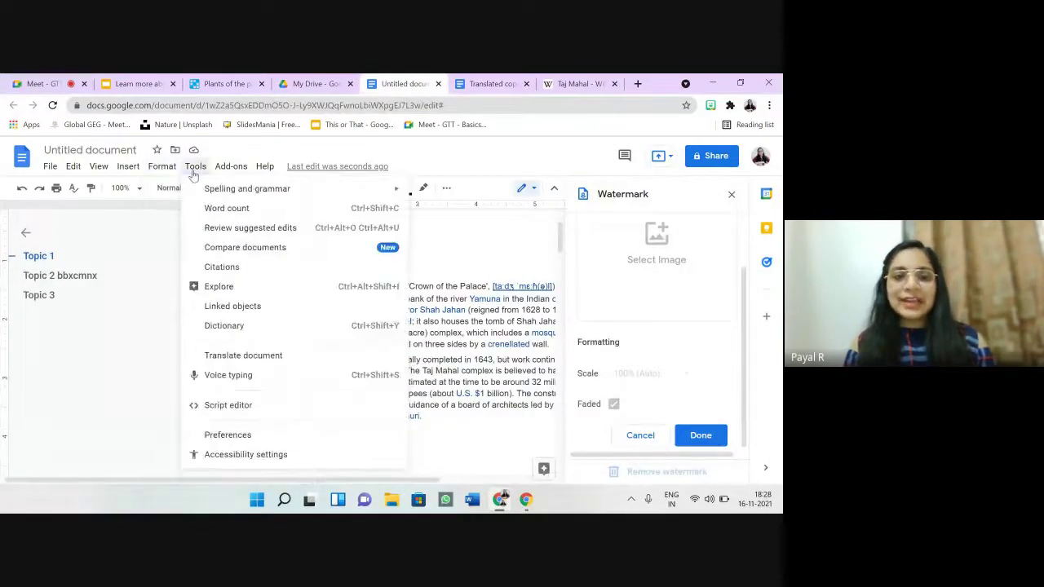
click(228, 375)
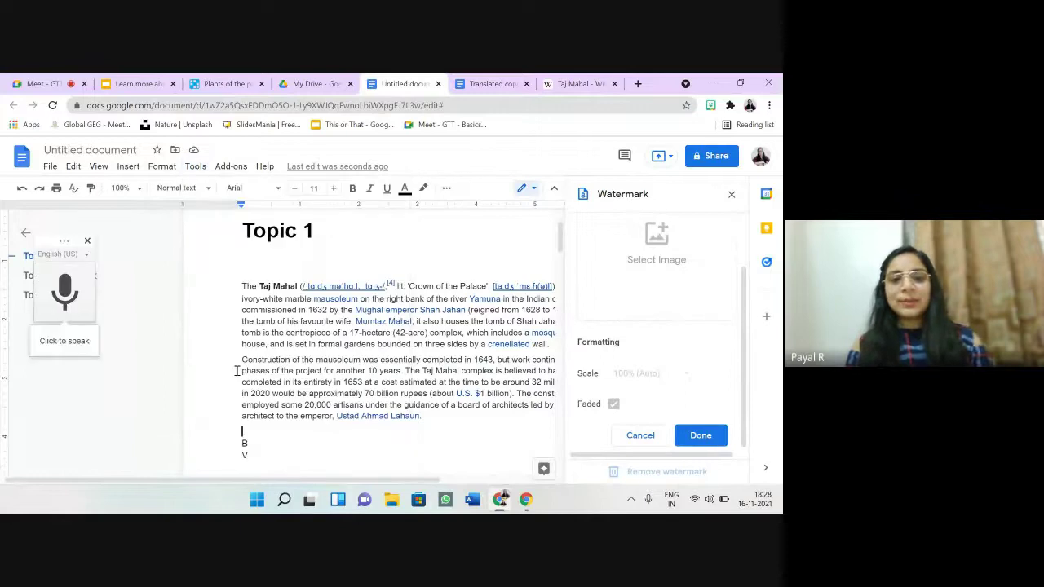
click(63, 349)
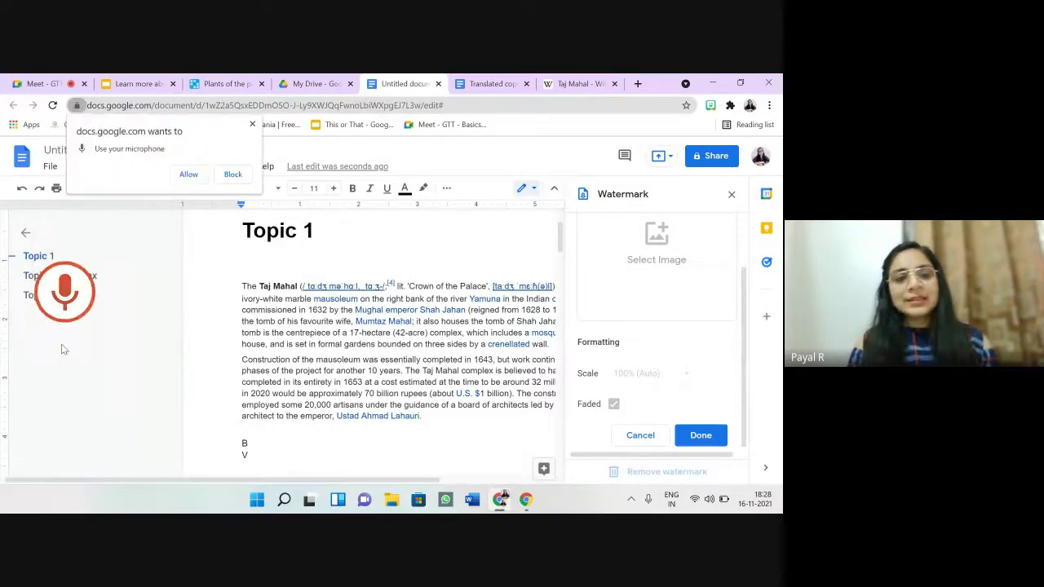
click(188, 174)
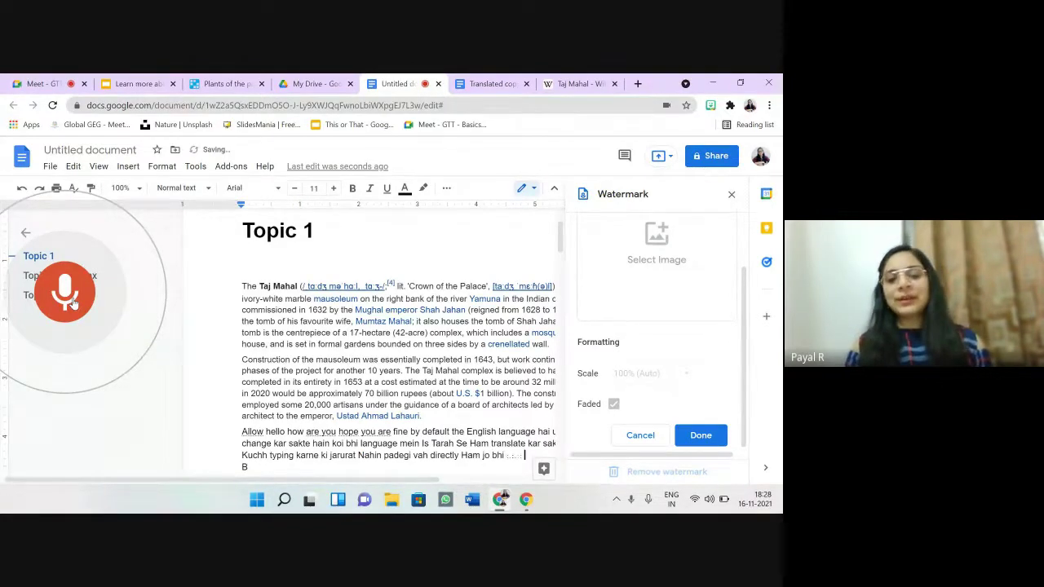
click(72, 302)
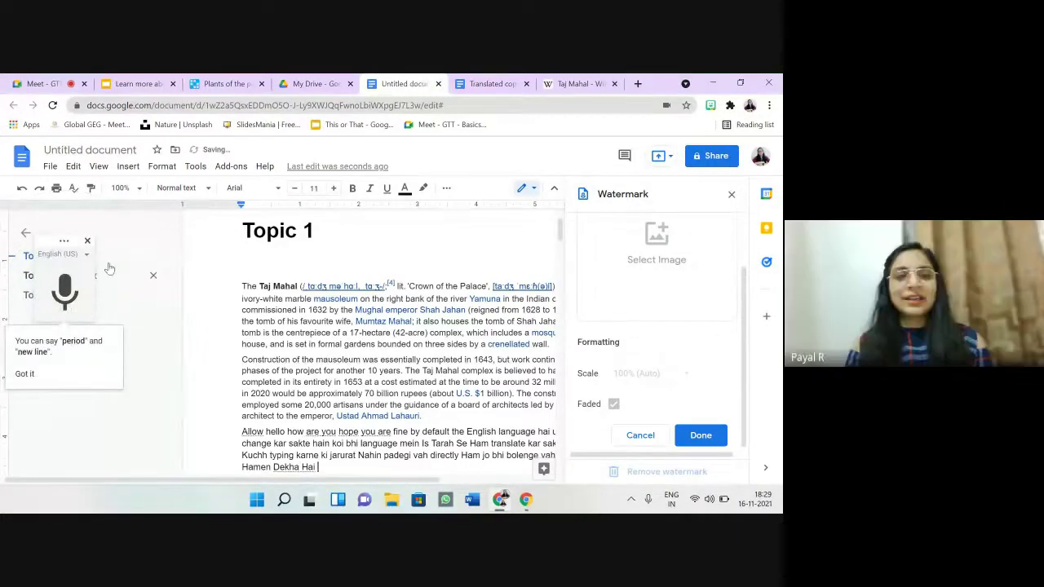
Step: Switch the dictation language to Hindi (हिन्दी) and dictate a Hindi line, then close voice typing
click(86, 256)
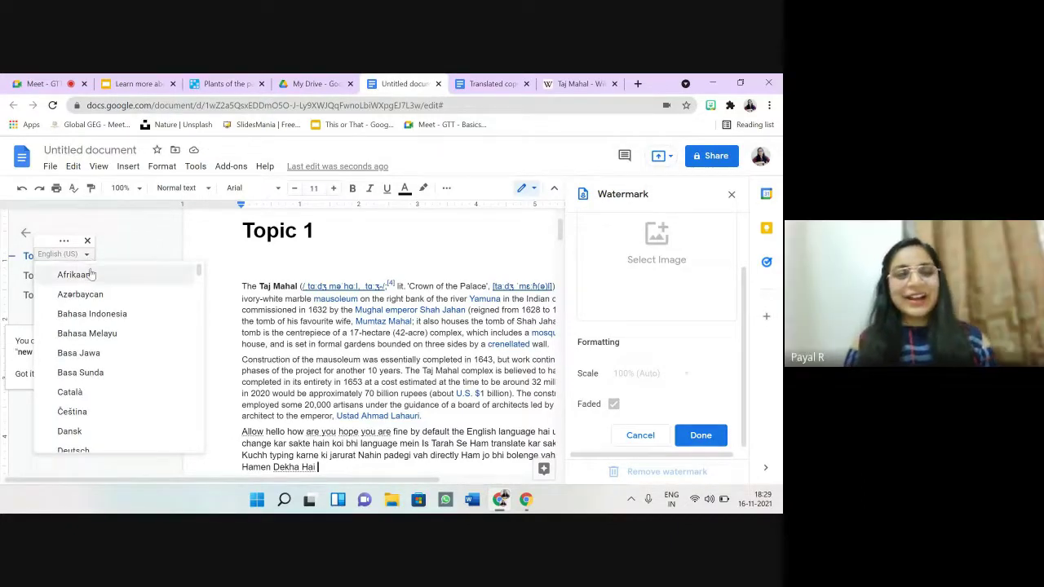
drag(199, 269, 180, 410)
click(132, 420)
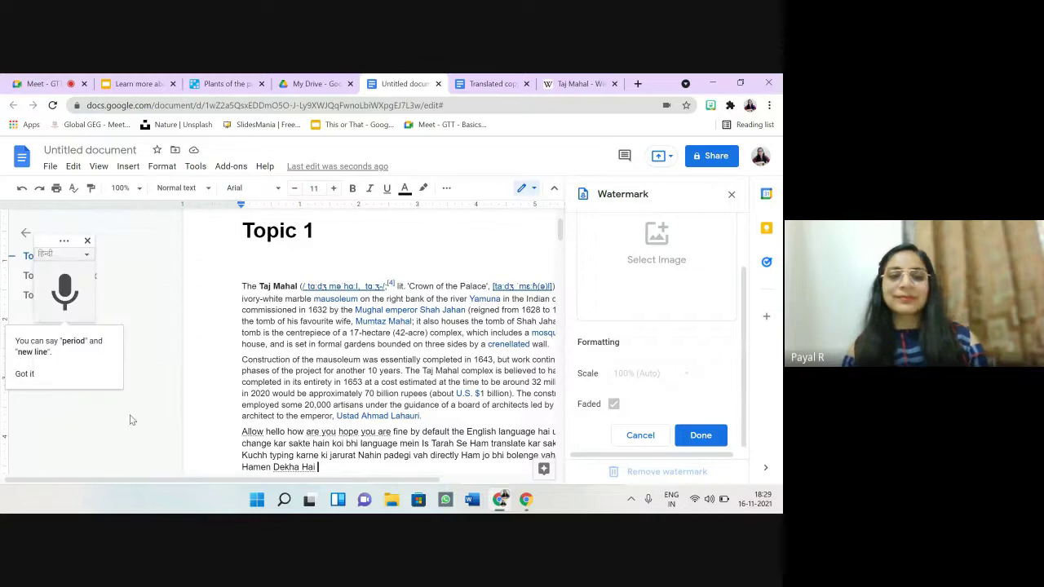
click(65, 295)
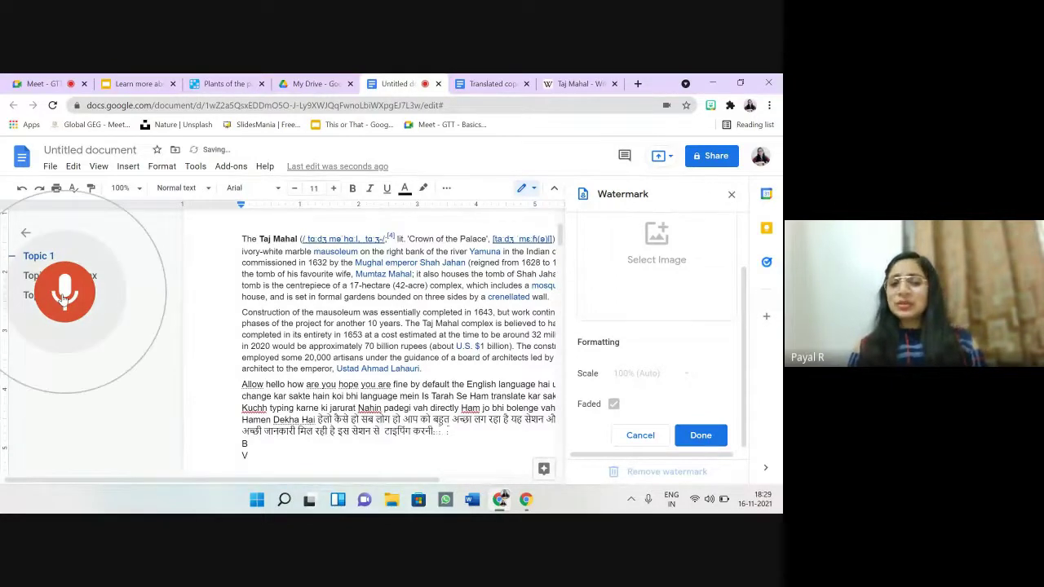
click(64, 297)
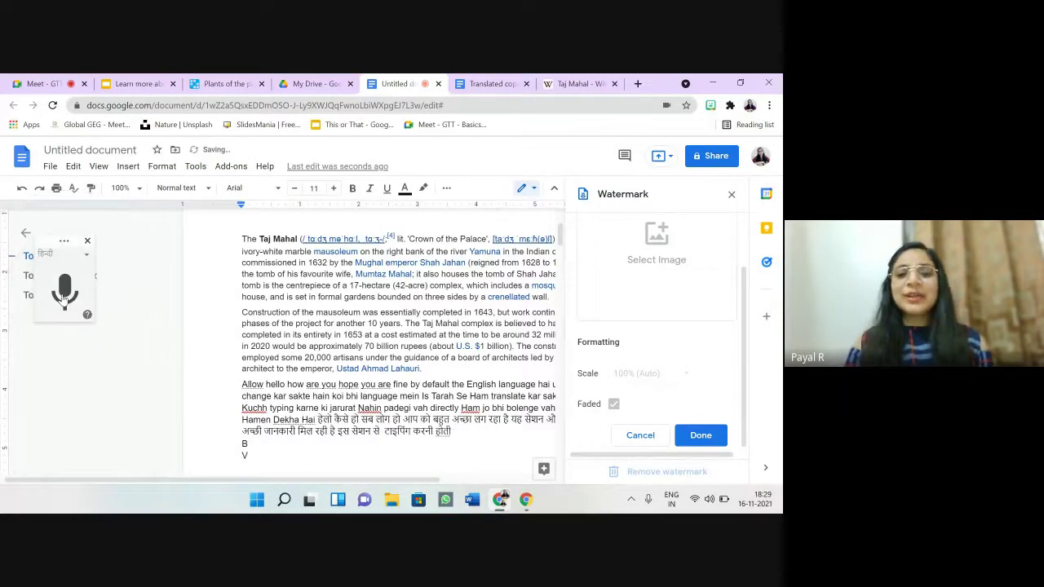
click(87, 241)
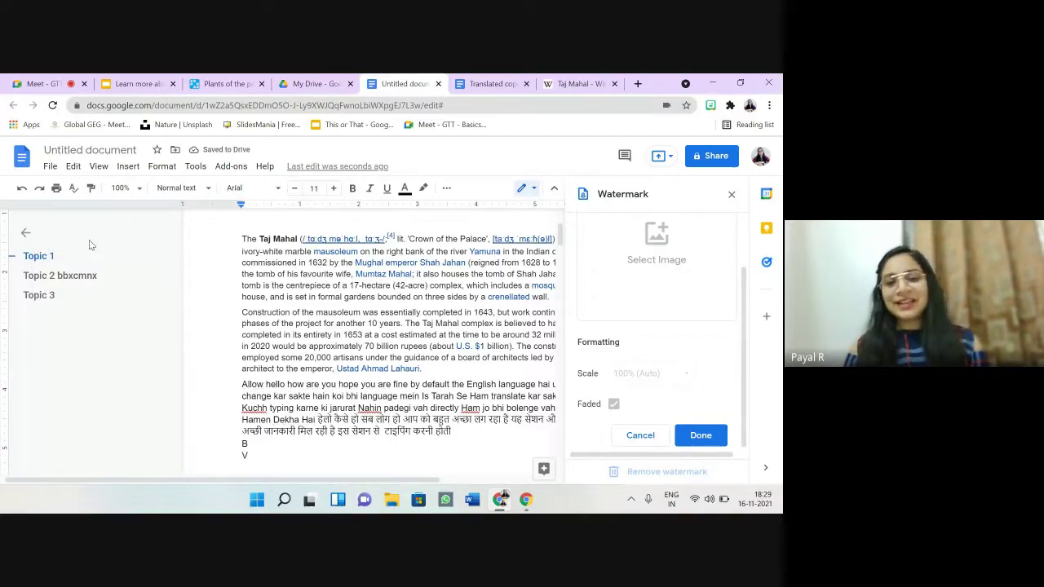
Step: Dismiss the open menu and switch to the Google Meet call tab
click(161, 165)
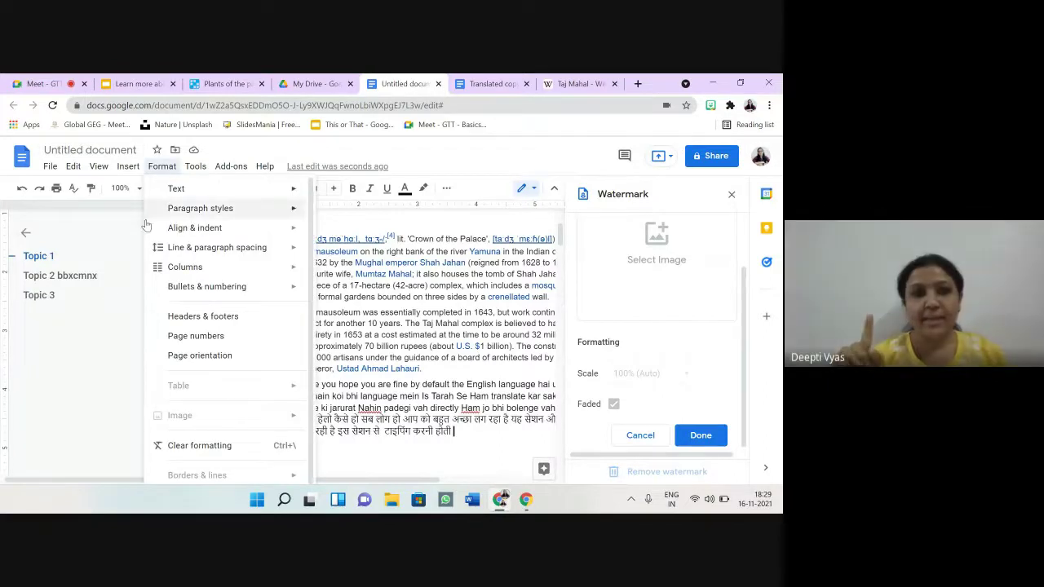
mouse_move(196, 166)
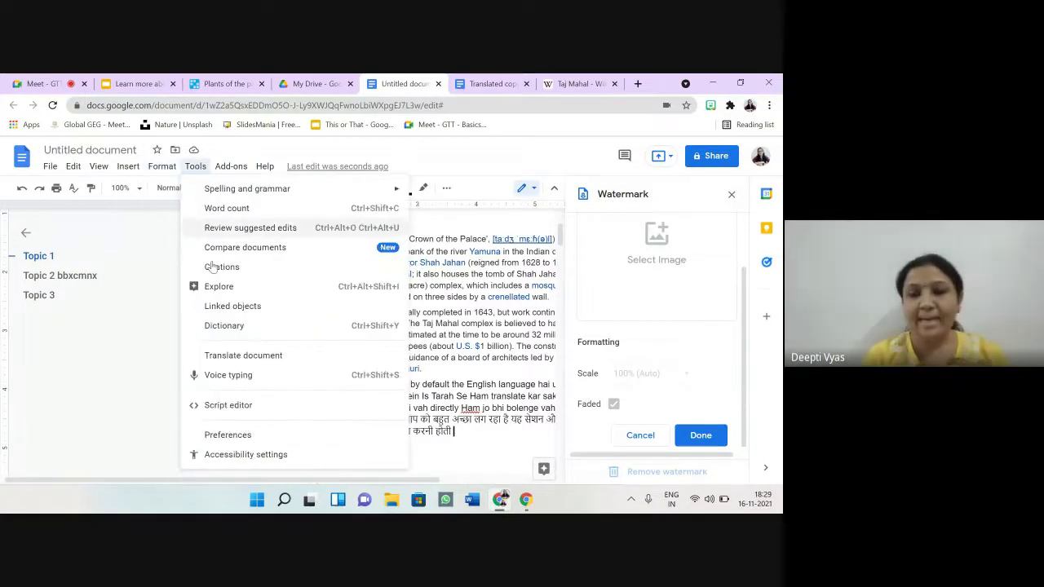
click(463, 458)
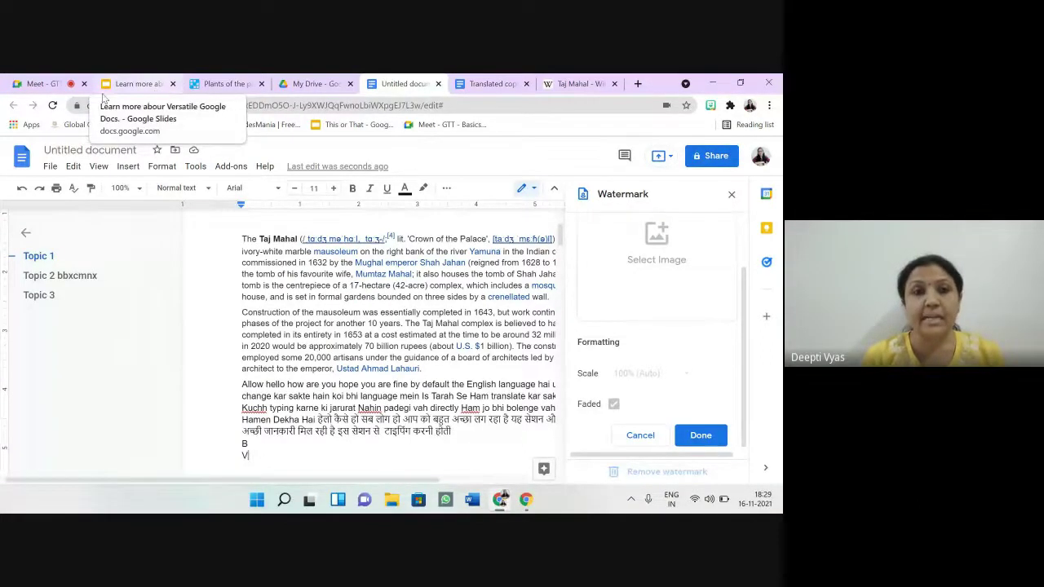
click(46, 84)
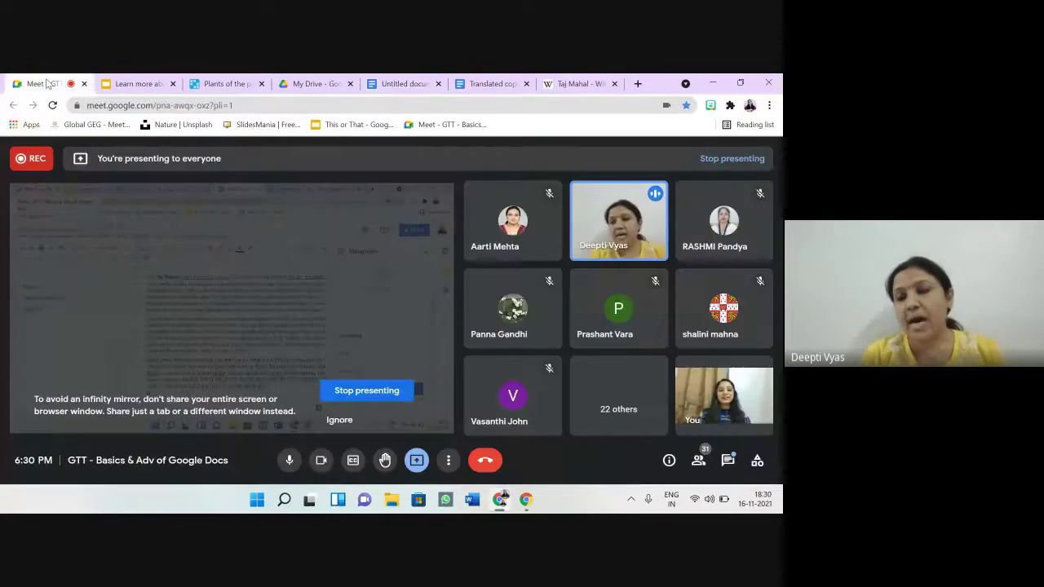
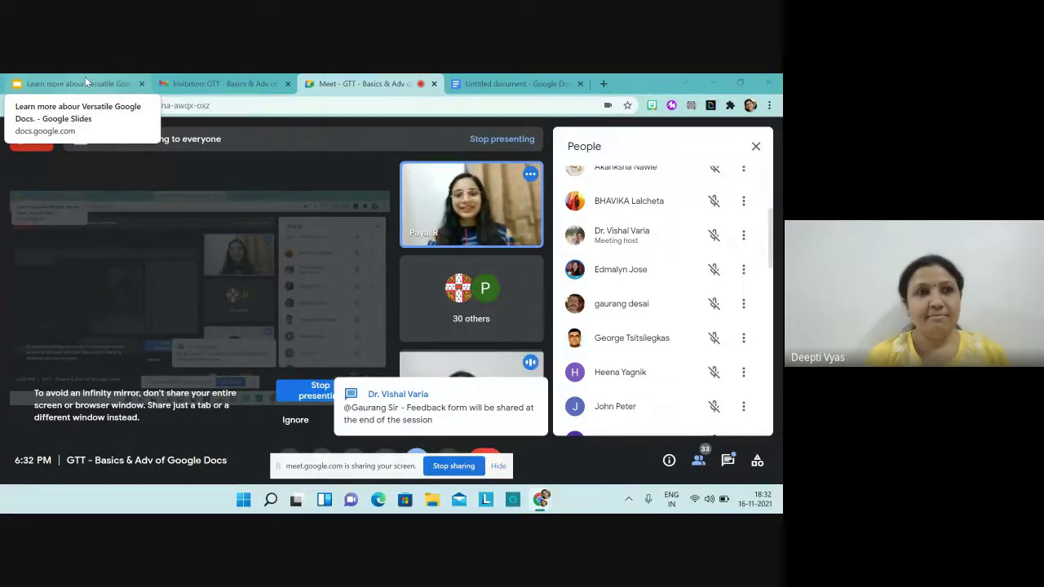
Step: Present the Versatile Google Docs slide deck tab in the Meet screen share
click(86, 81)
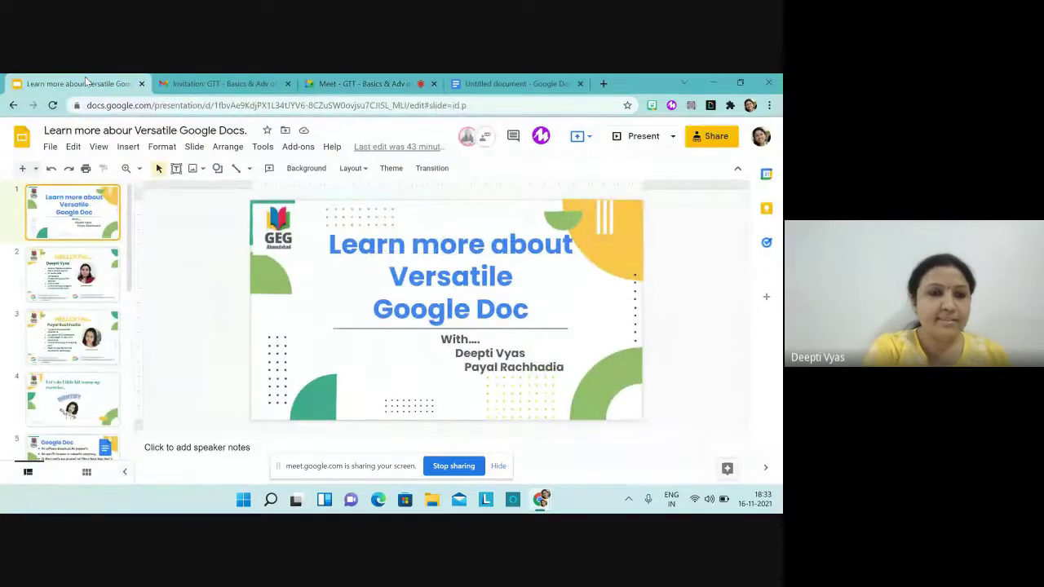
Step: Go to slide 8, 'Features of Google Doc', in the filmstrip
scroll(73, 286, down, 3)
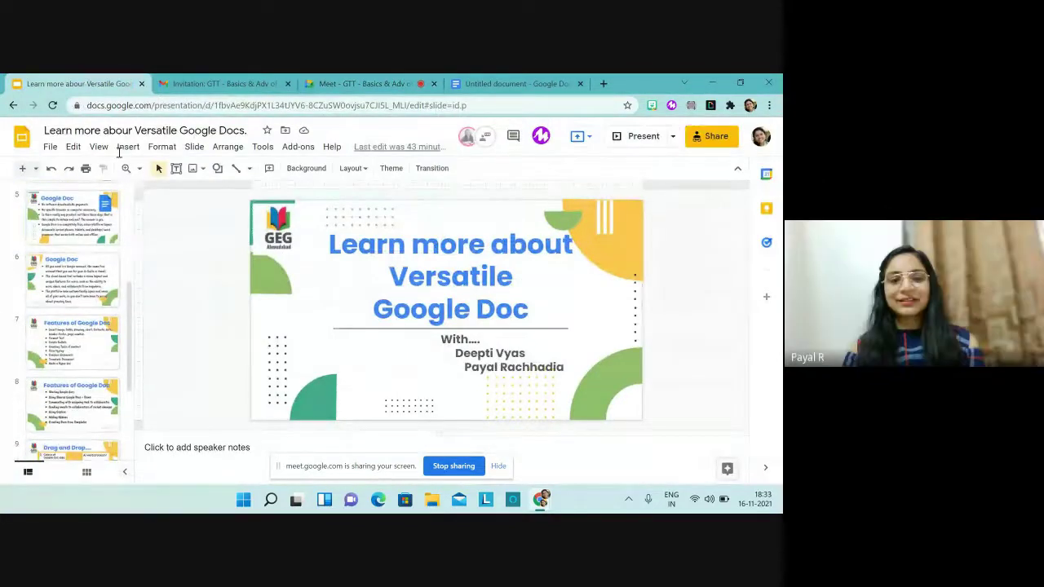
click(61, 412)
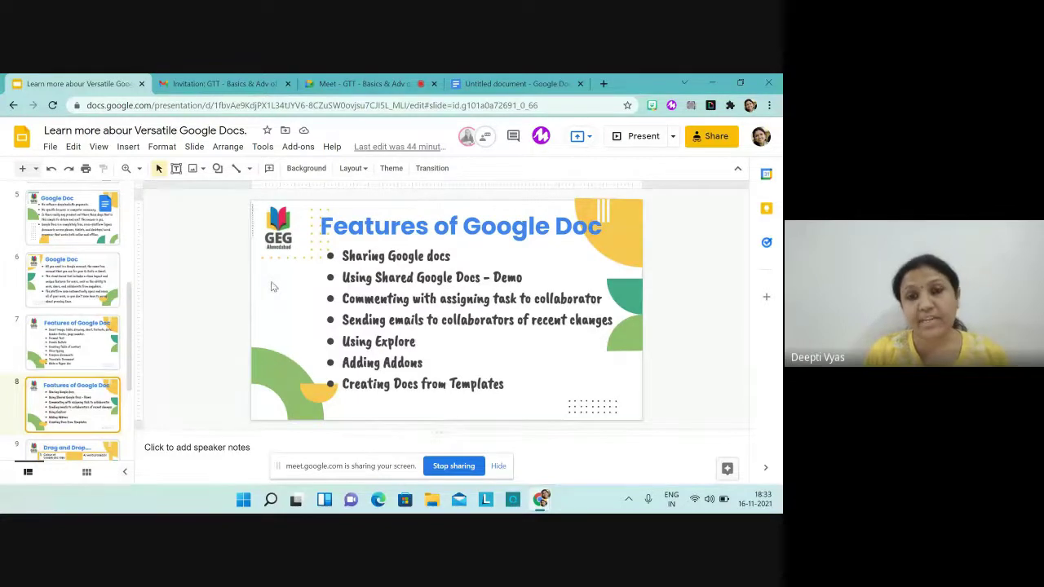
Step: Switch to the blank untitled document and rename it 'Demo Doc'
click(479, 88)
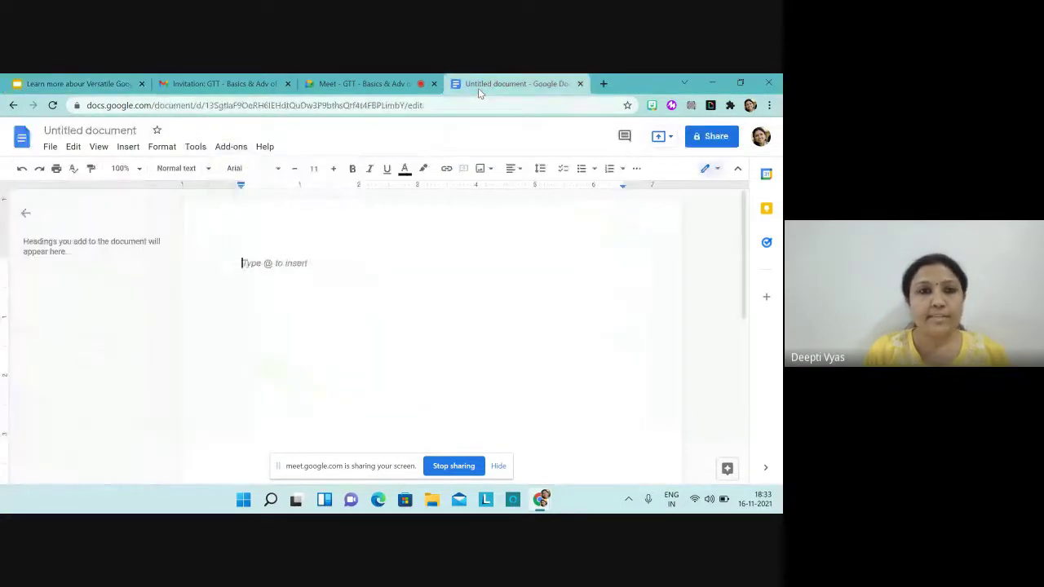
click(137, 130)
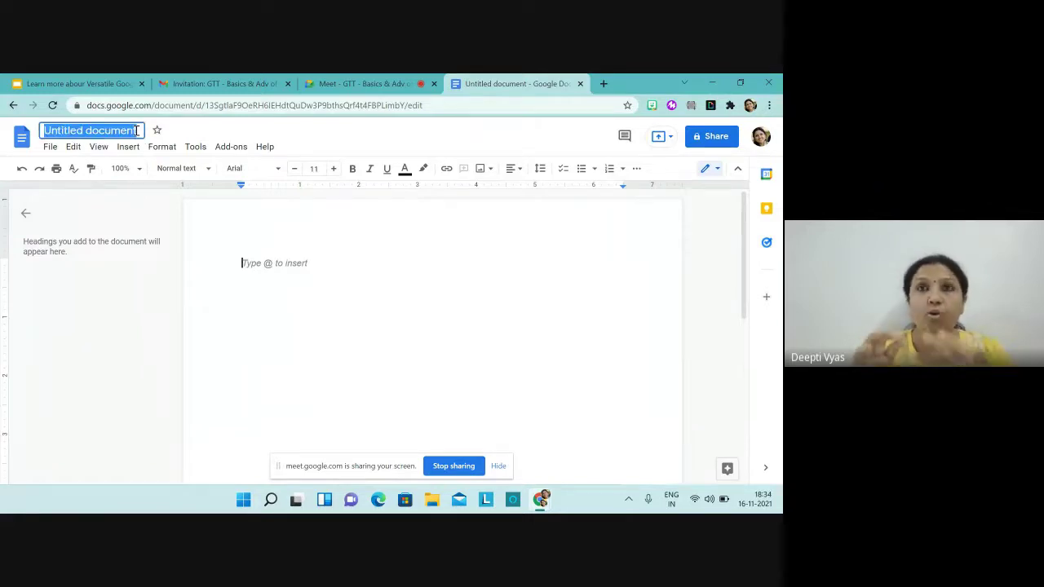
key(BackSpace)
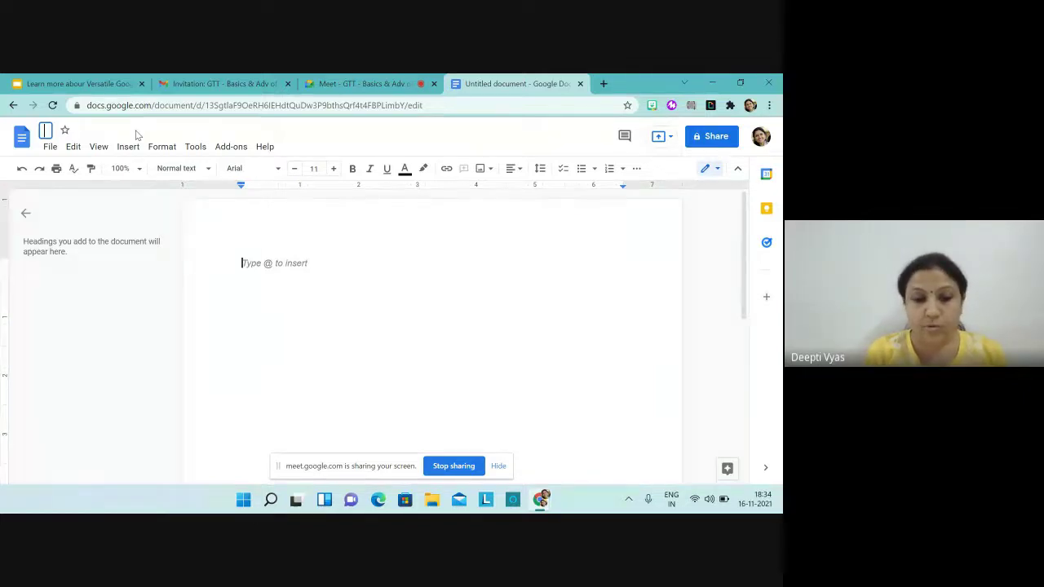
text(Demo )
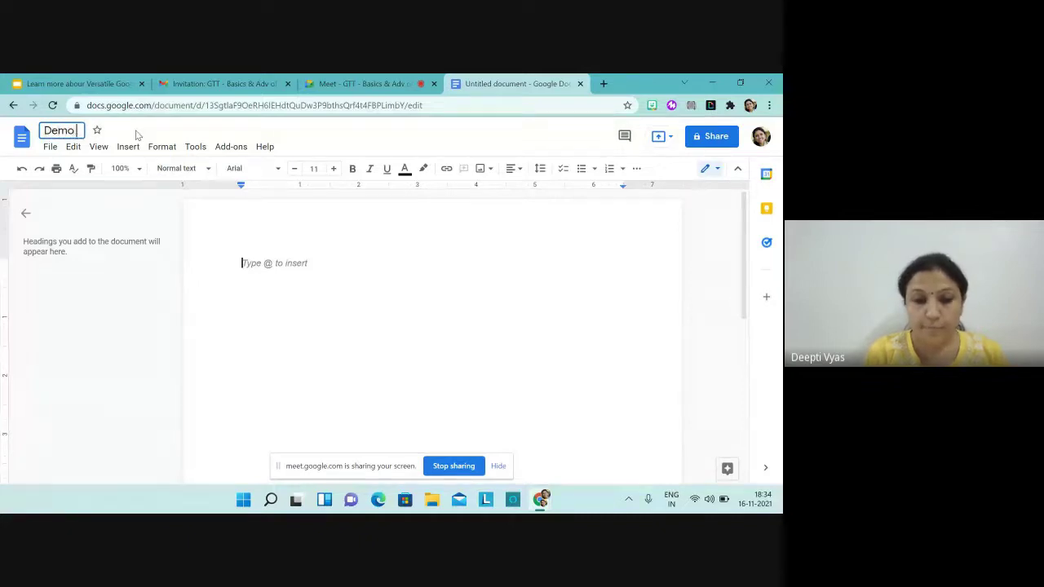
text(Doc)
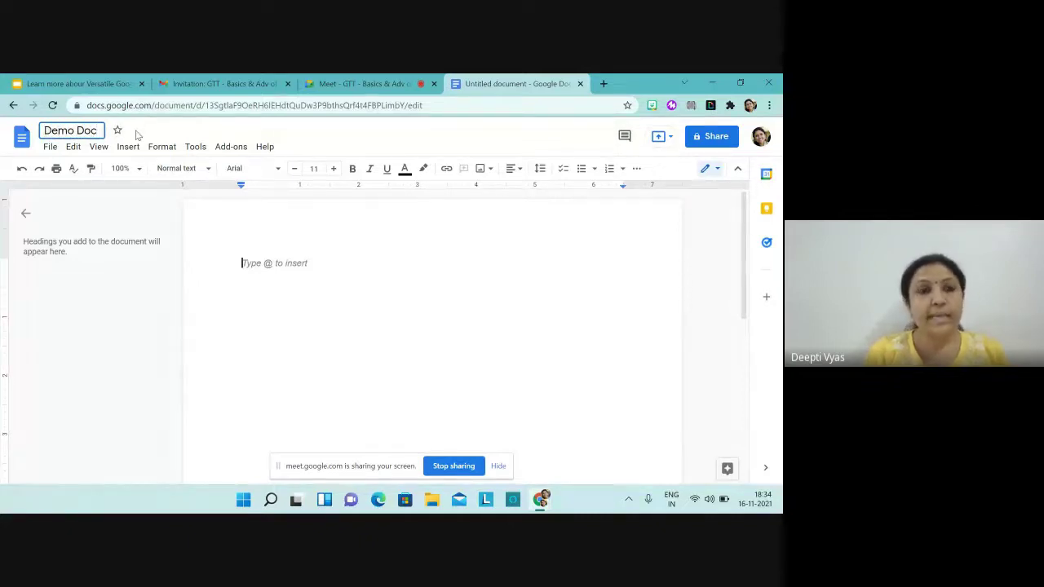
click(296, 272)
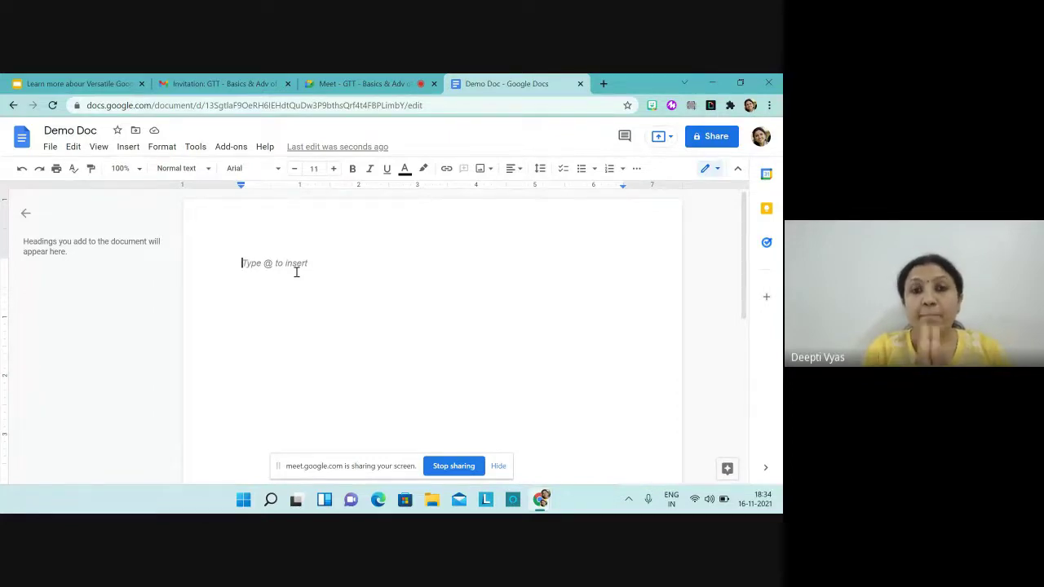
Step: Search Explore for 'national park of india' and browse the web results
click(716, 469)
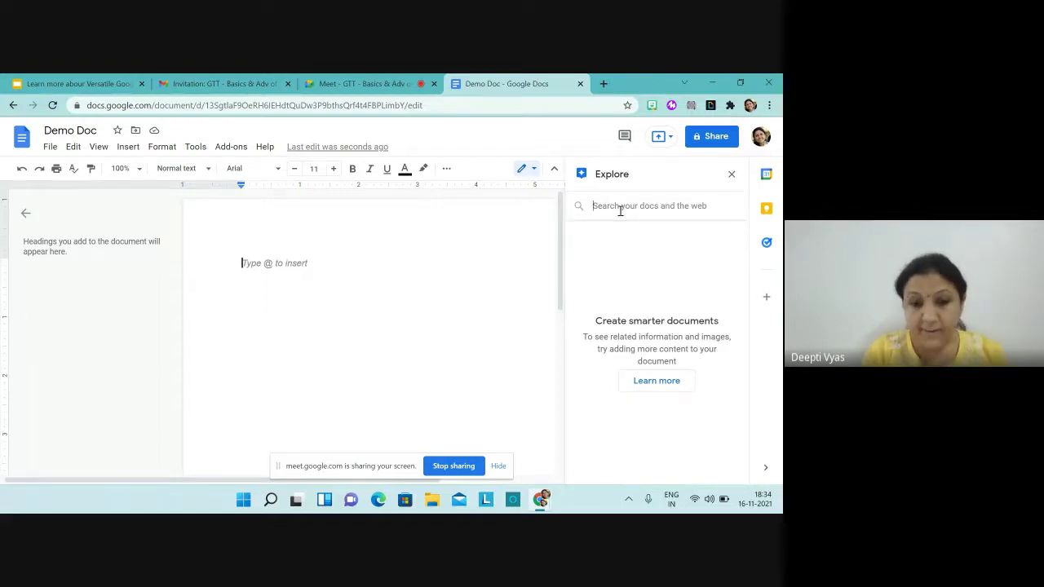
text(National)
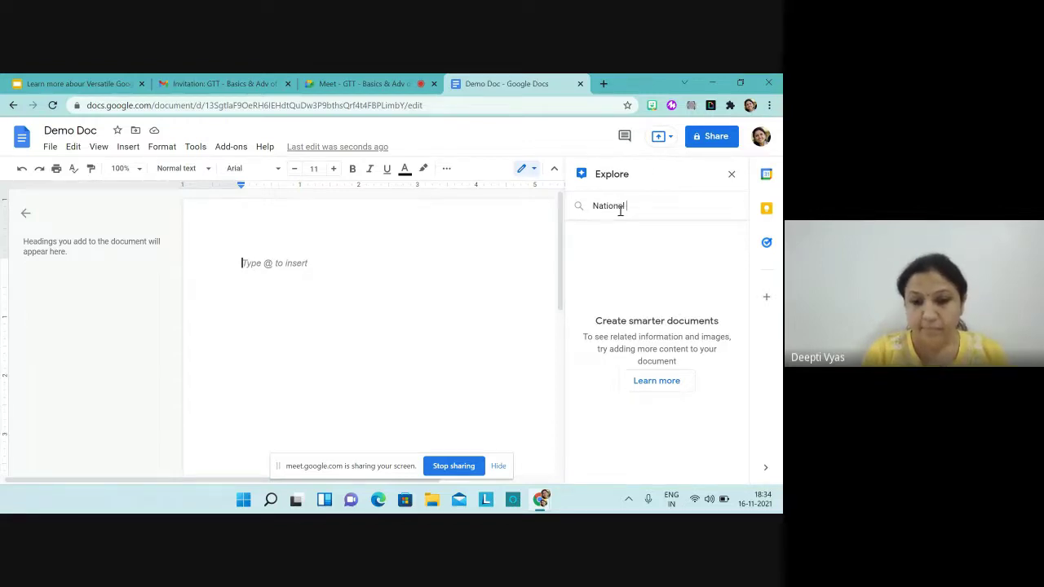
text( Par)
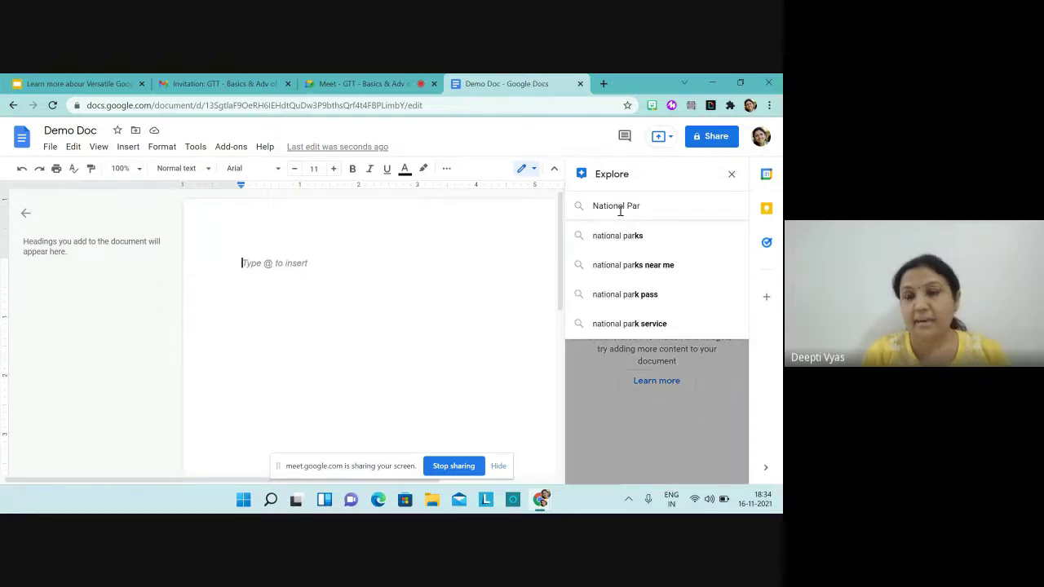
text(k of)
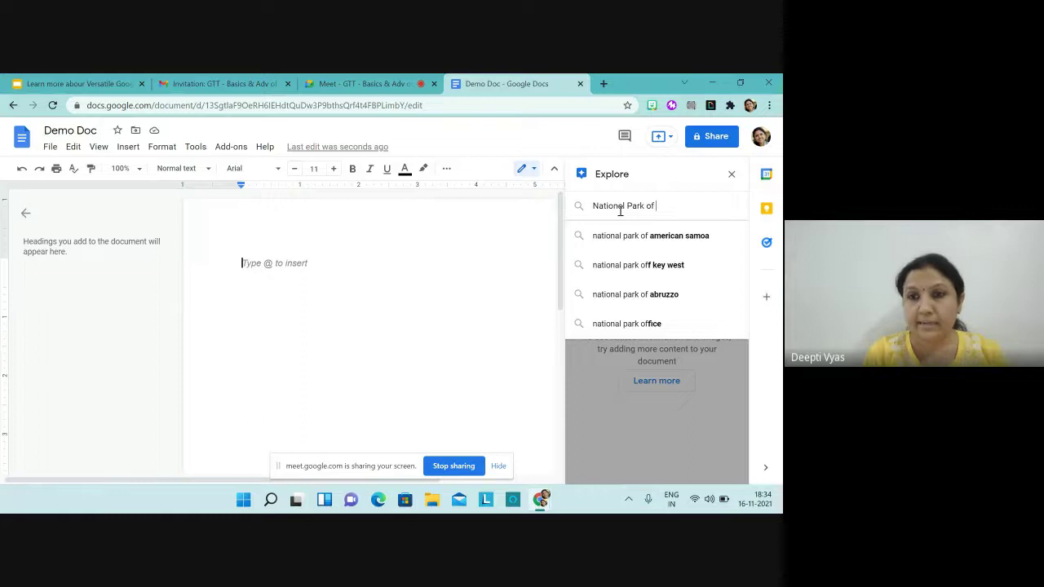
text( India)
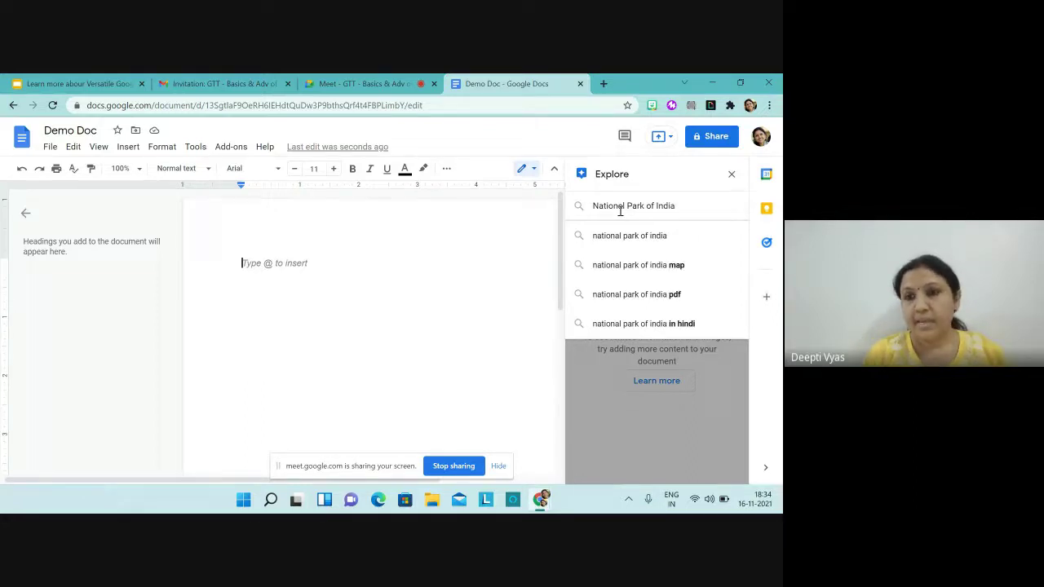
key(Down)
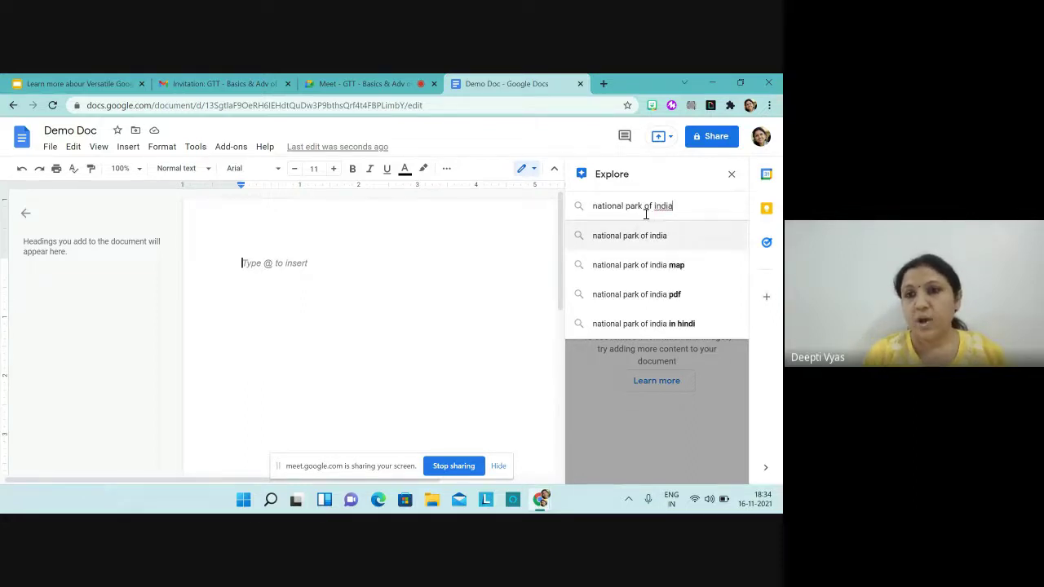
key(Return)
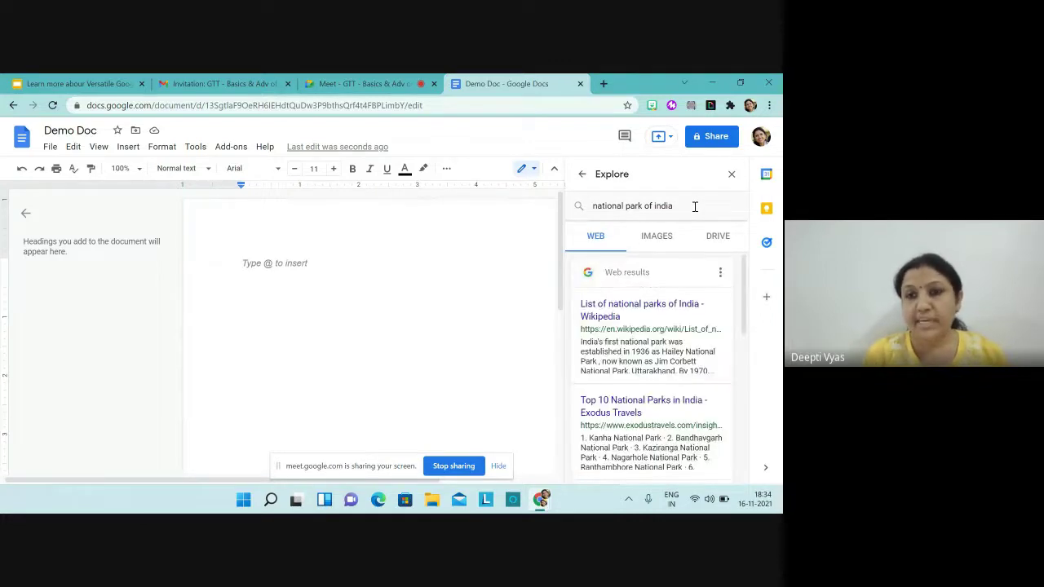
scroll(657, 366, down, 1)
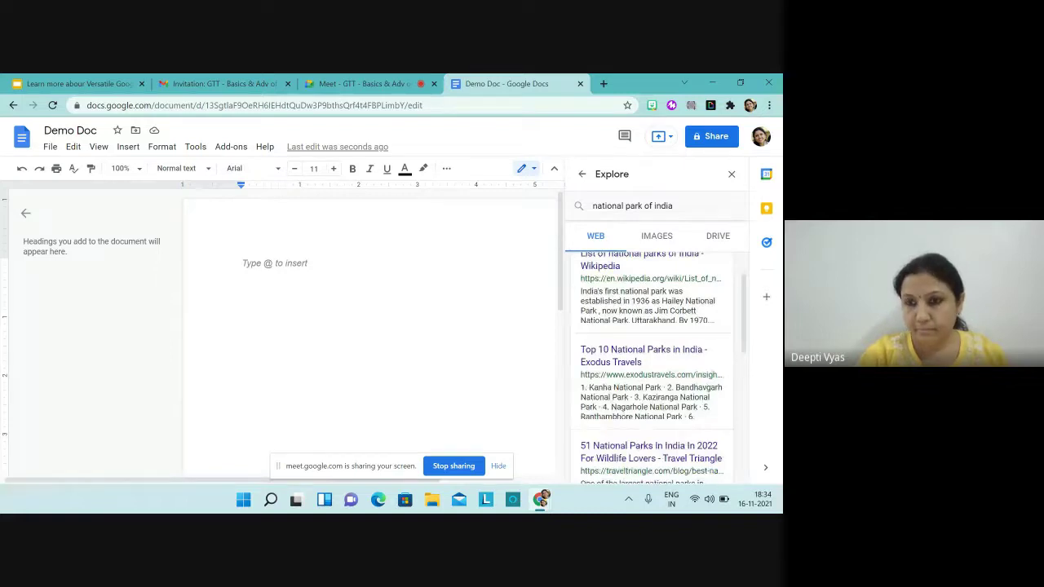
scroll(656, 367, down, 2)
scroll(656, 367, down, 1)
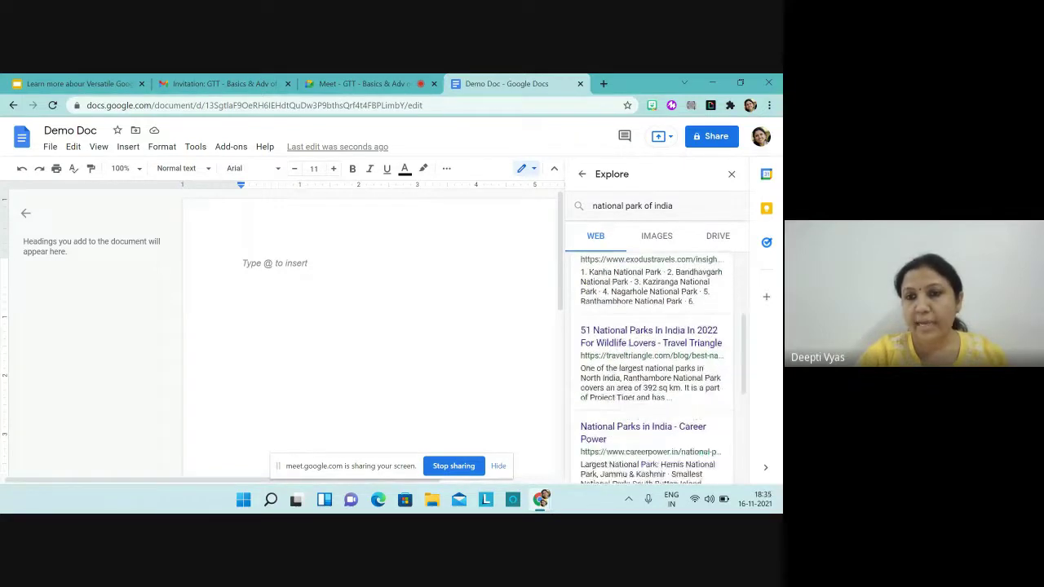
scroll(656, 367, up, 2)
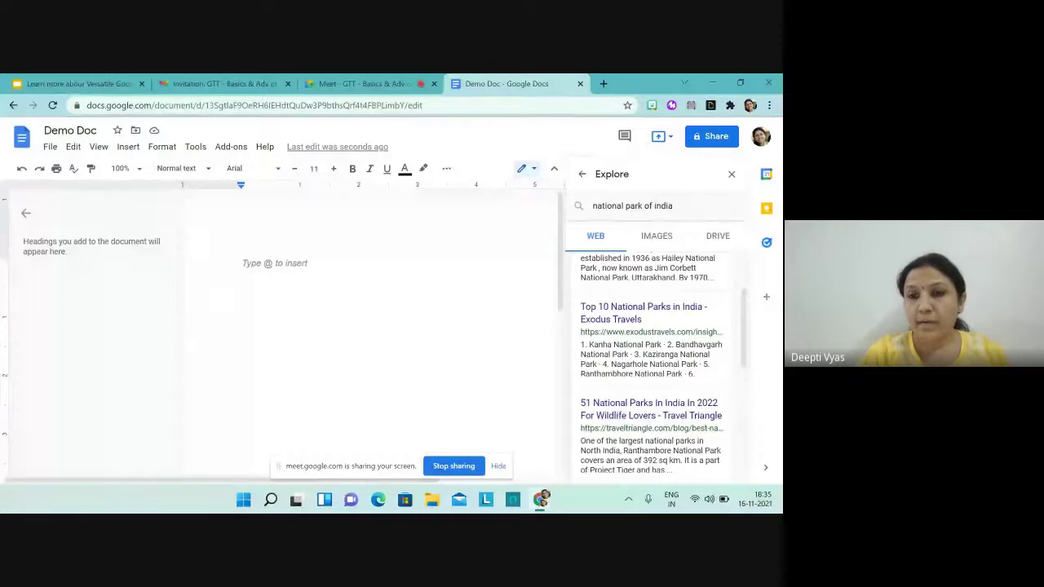
Step: Open and skim the 'Top 10 National Parks in India' article, then return to Demo Doc
click(591, 317)
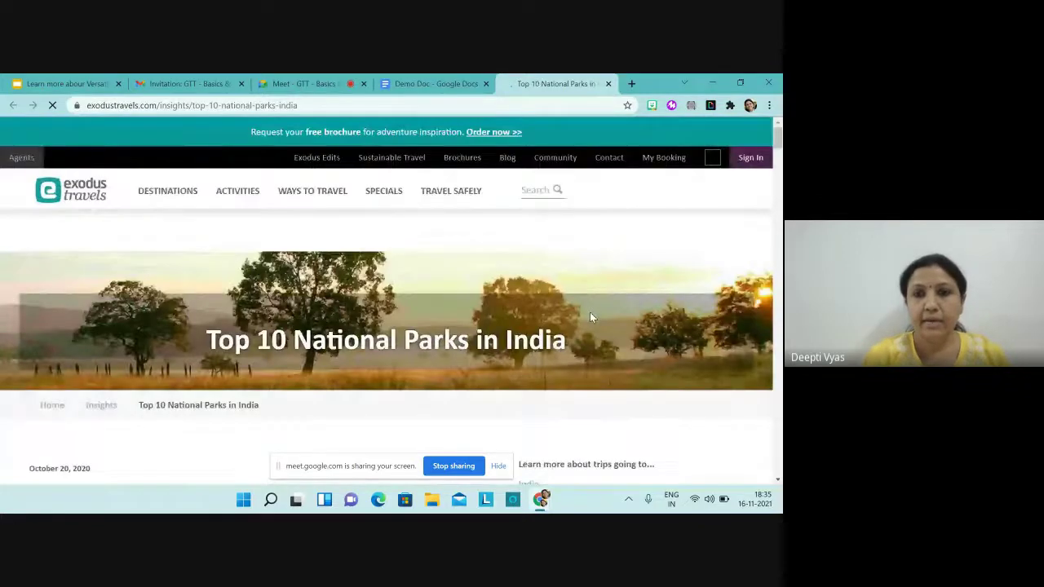
scroll(589, 317, down, 6)
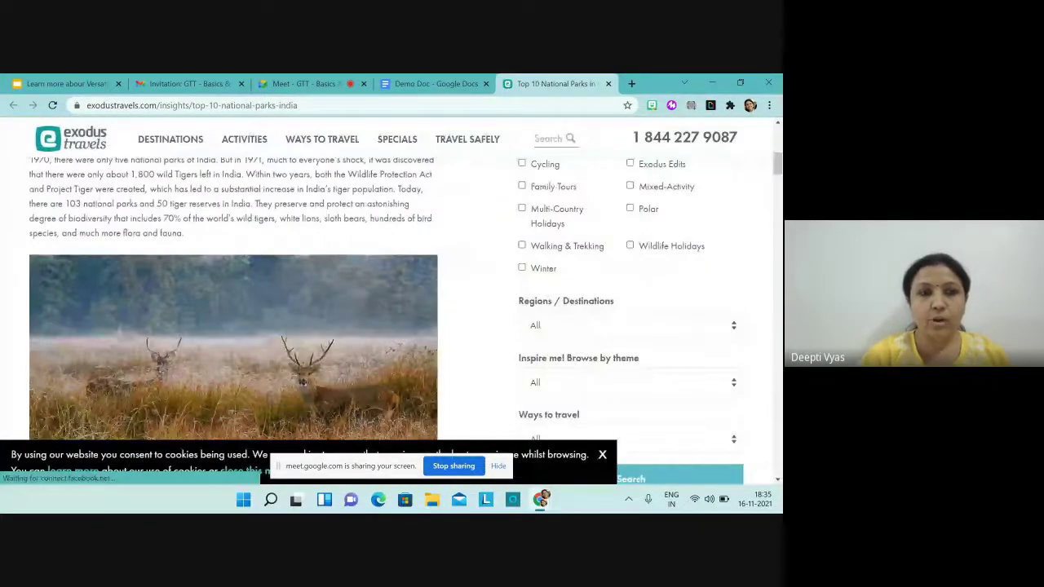
scroll(391, 302, down, 5)
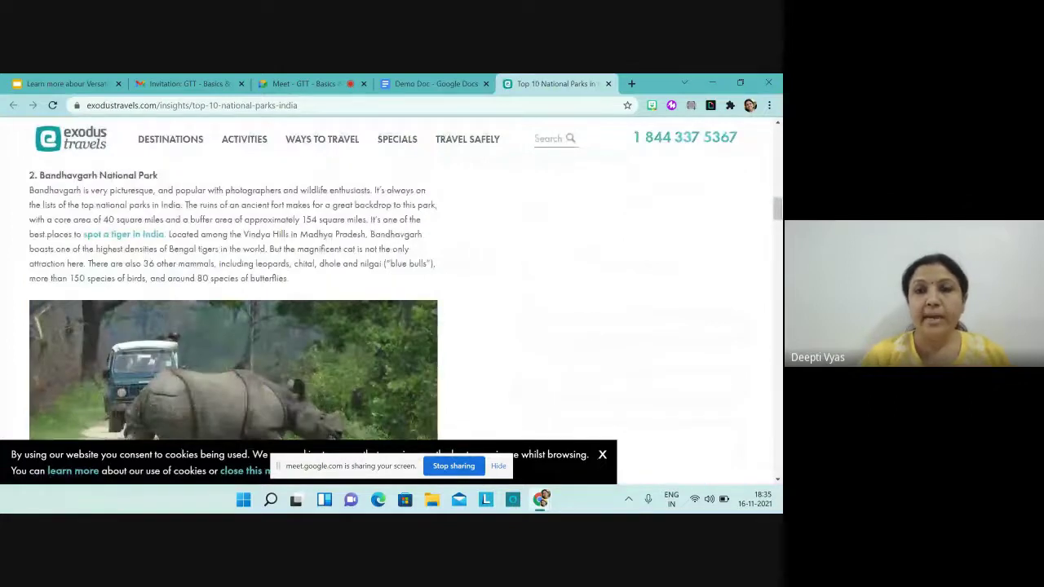
scroll(392, 301, up, 12)
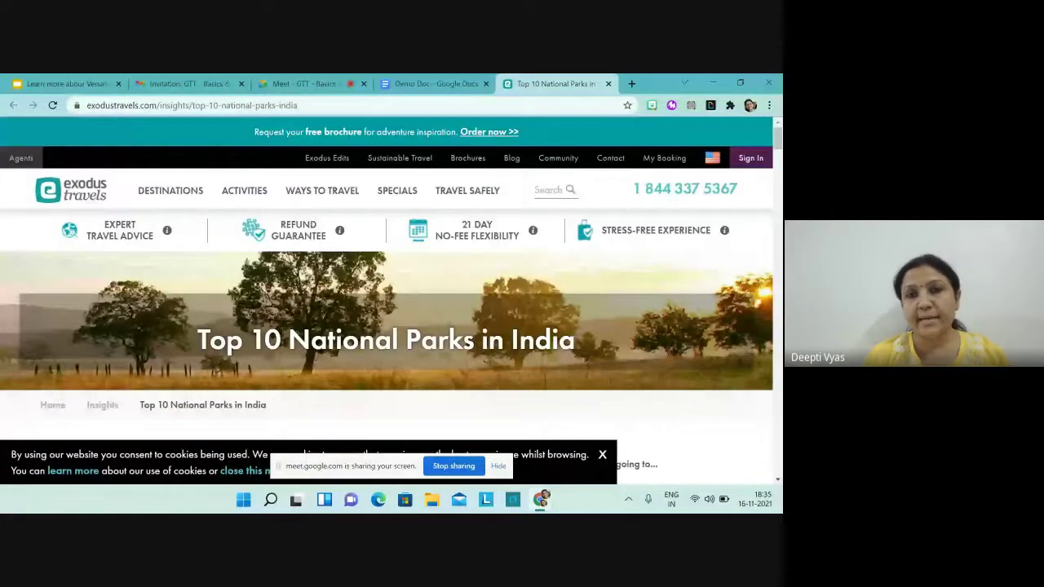
click(430, 83)
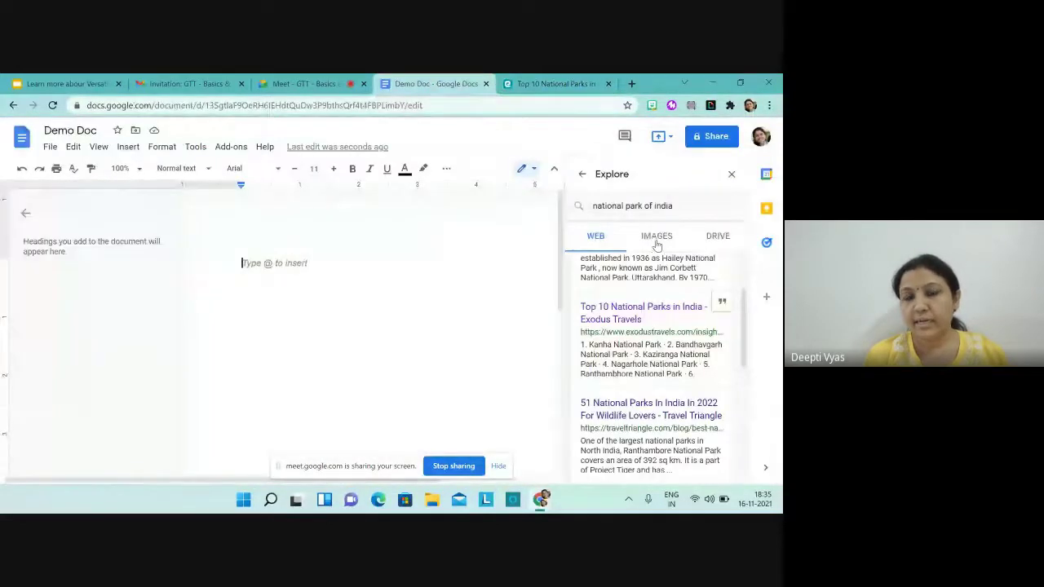
Step: Insert the Manas National Park gate photo from Explore image results, then close Explore
click(655, 236)
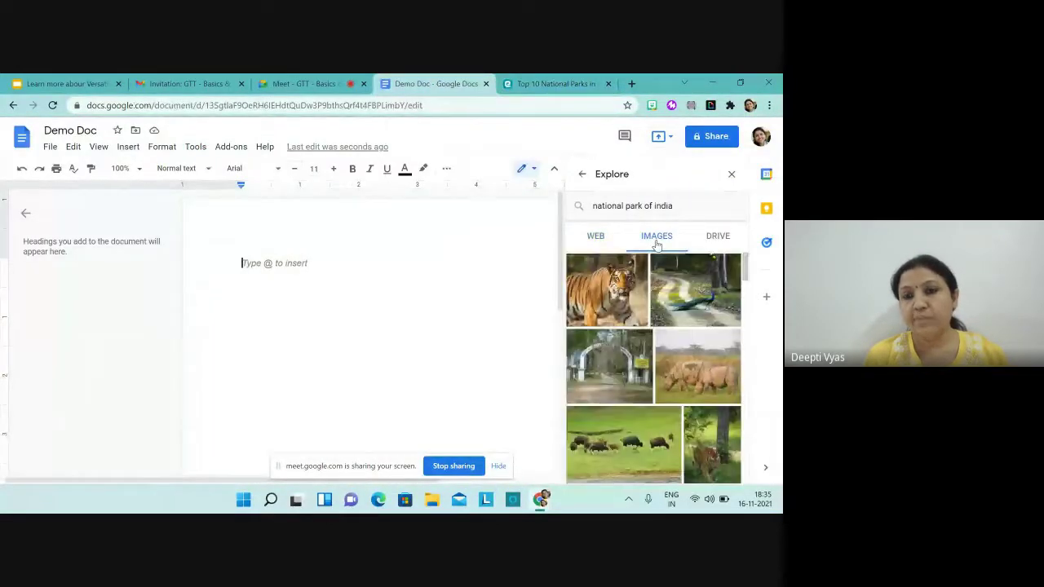
mouse_move(617, 361)
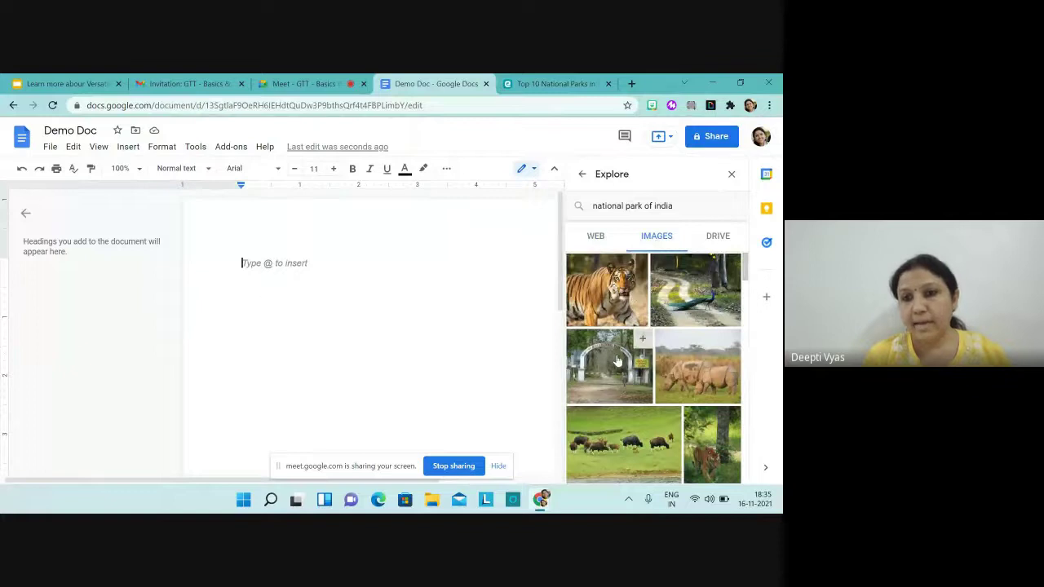
click(617, 361)
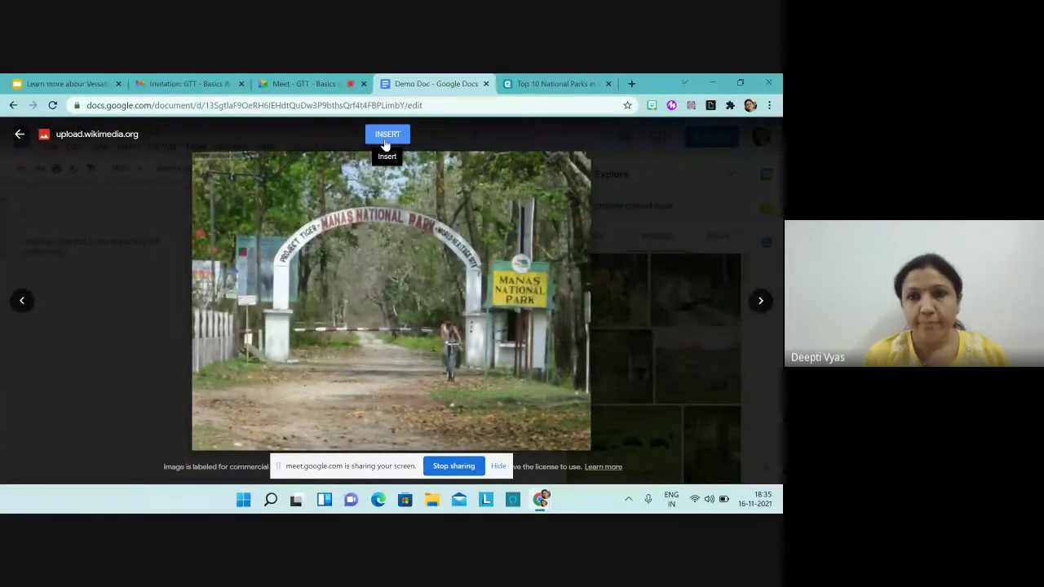
click(386, 140)
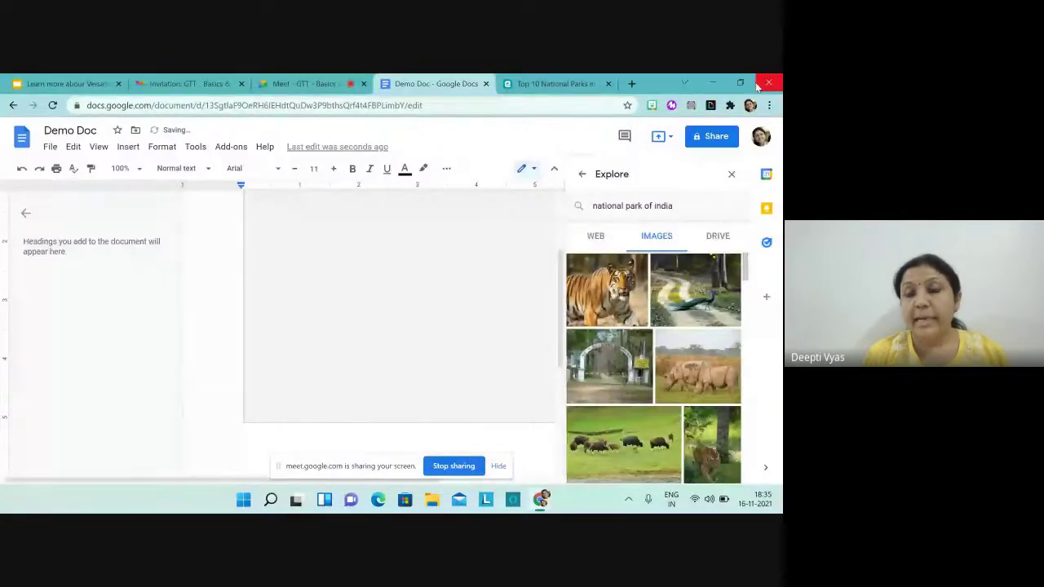
click(733, 177)
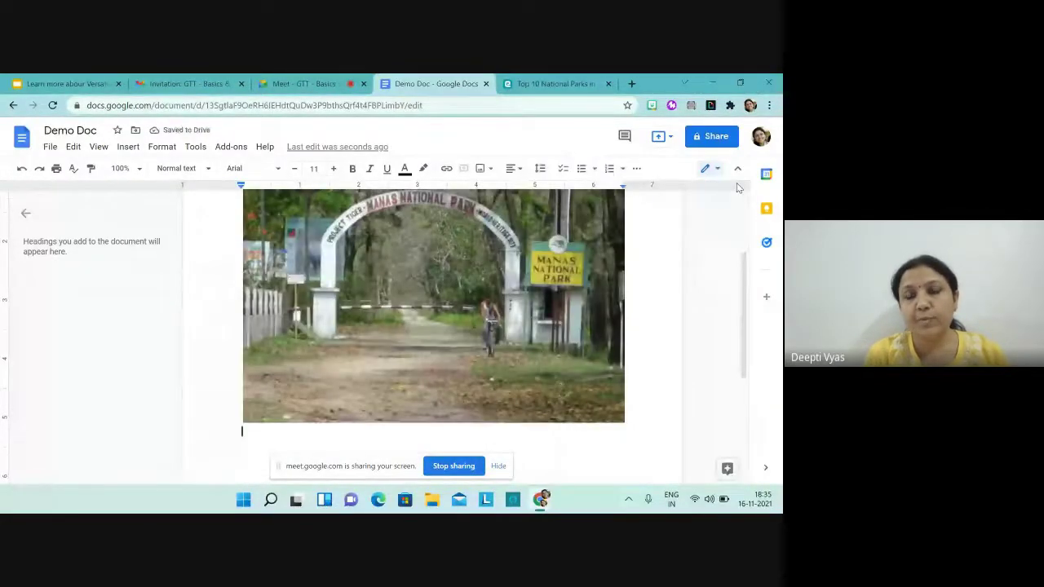
scroll(433, 334, up, 2)
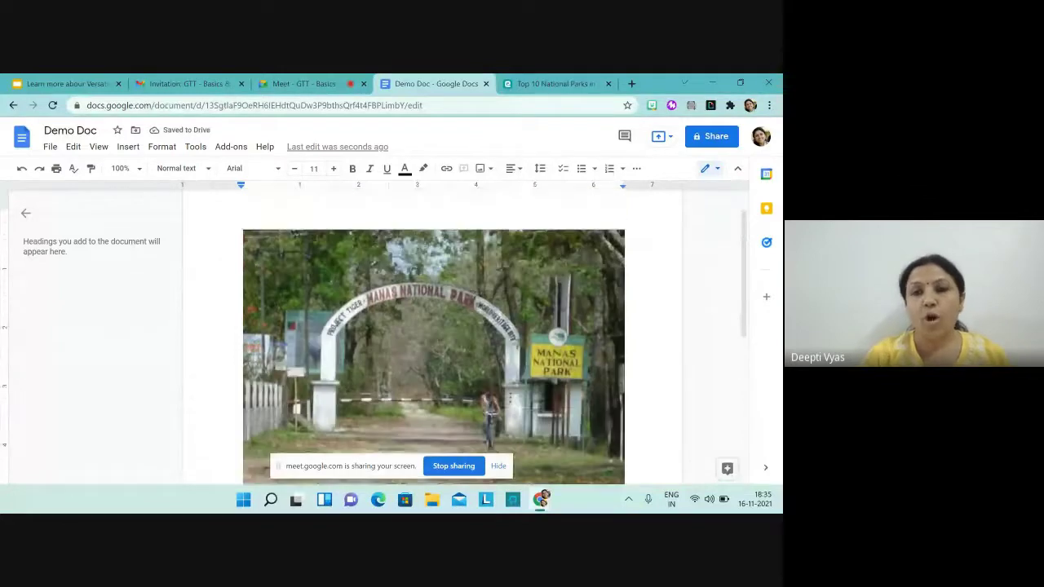
scroll(433, 359, down, 1)
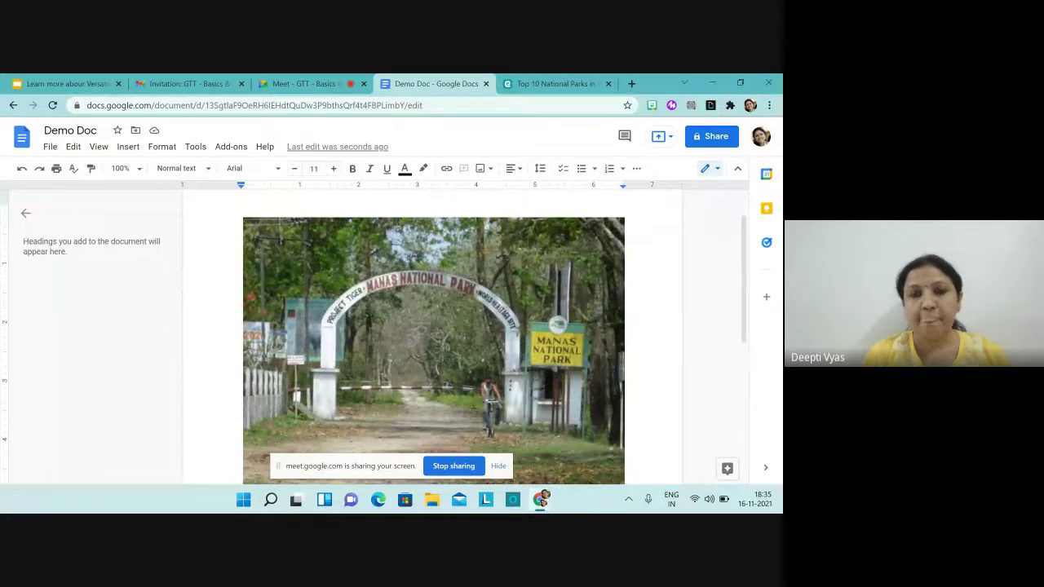
scroll(433, 338, down, 1)
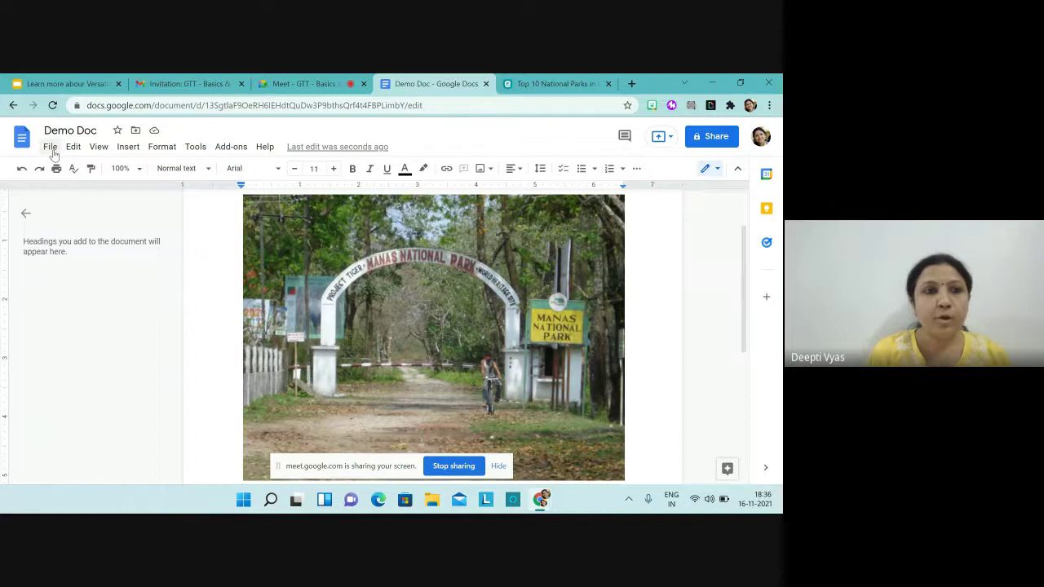
Step: Open the sharing settings for Demo Doc
click(52, 151)
mouse_move(72, 147)
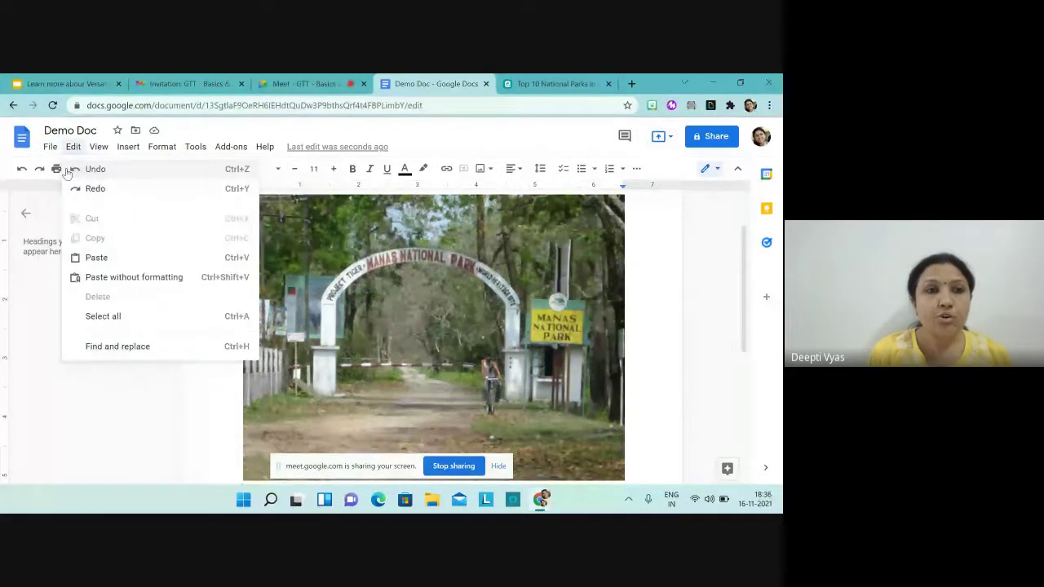
click(62, 173)
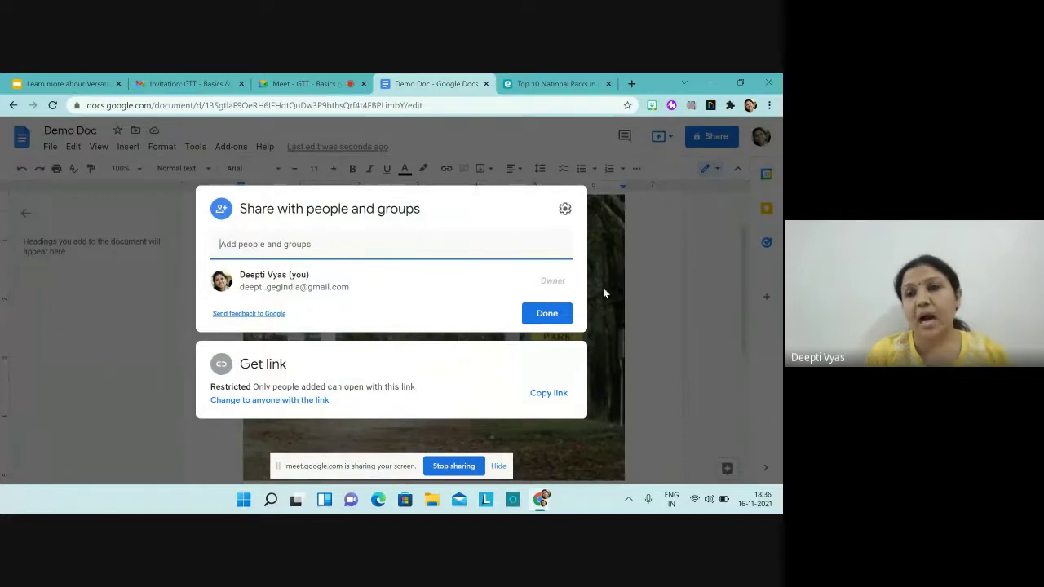
click(640, 306)
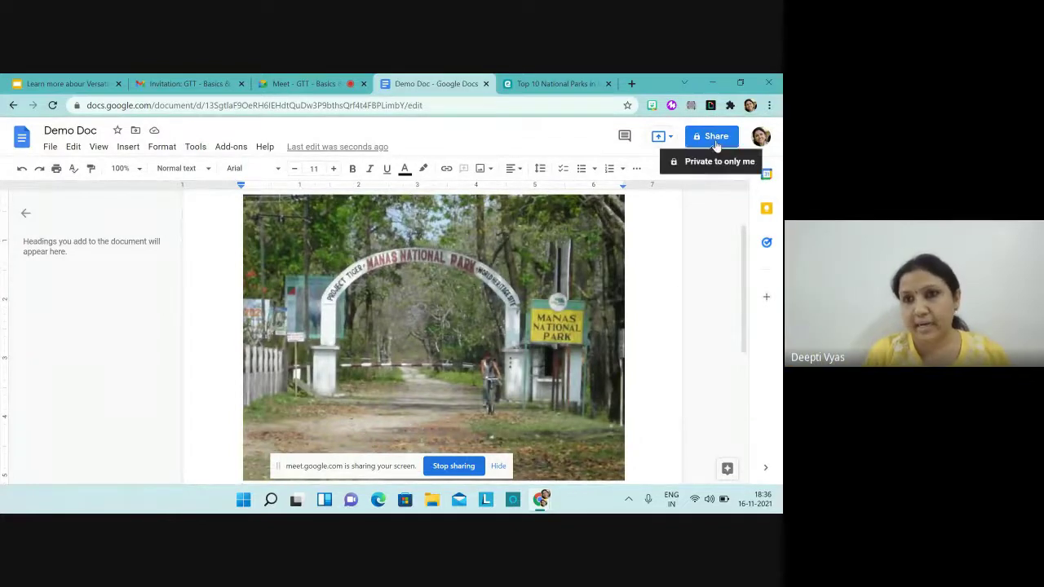
click(715, 140)
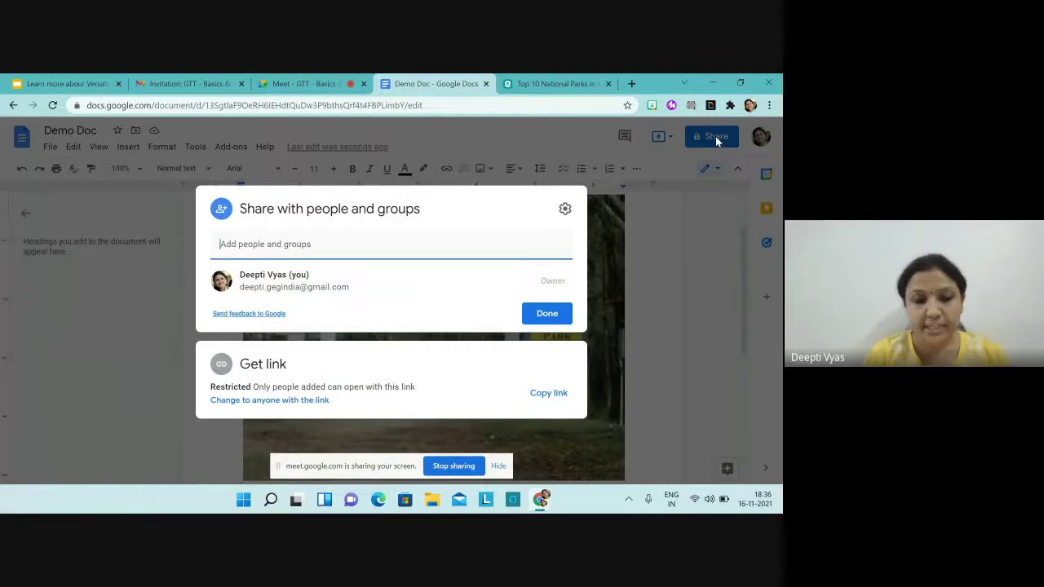
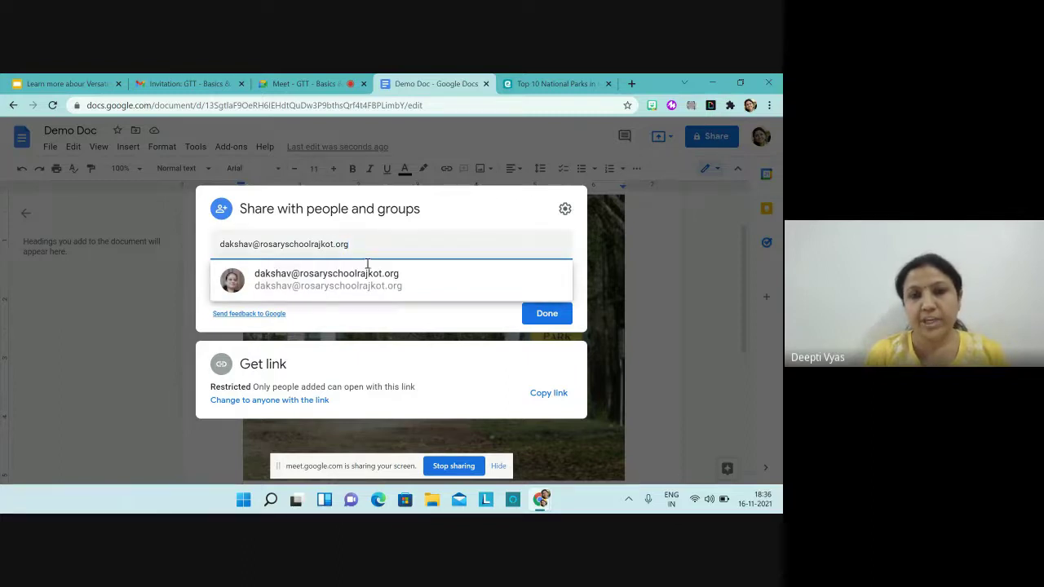
Step: Add a colleague by e-mail as a recipient, start a second contact, and close the stray blank window
click(350, 277)
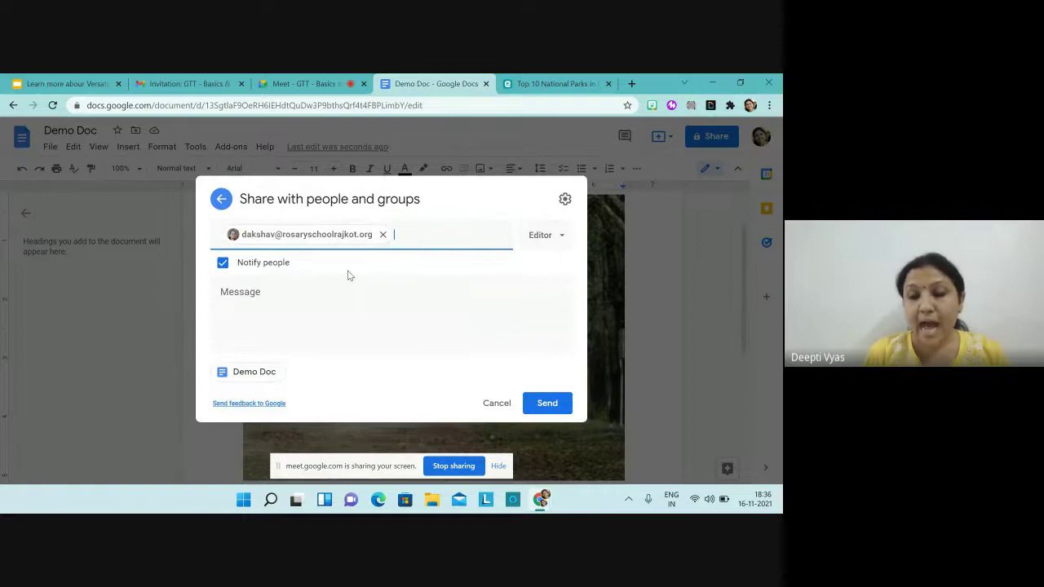
text(payal)
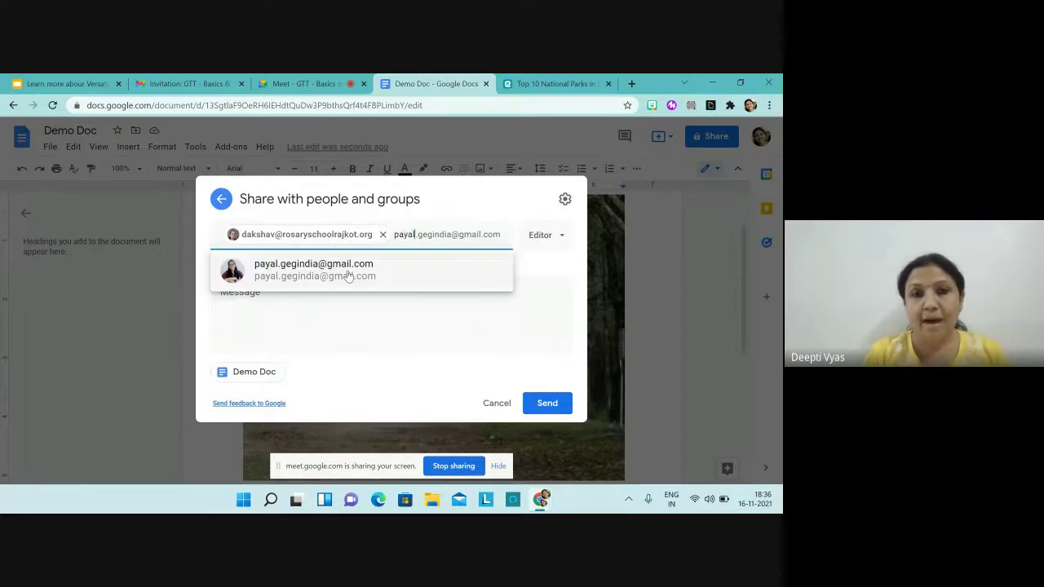
mouse_move(348, 277)
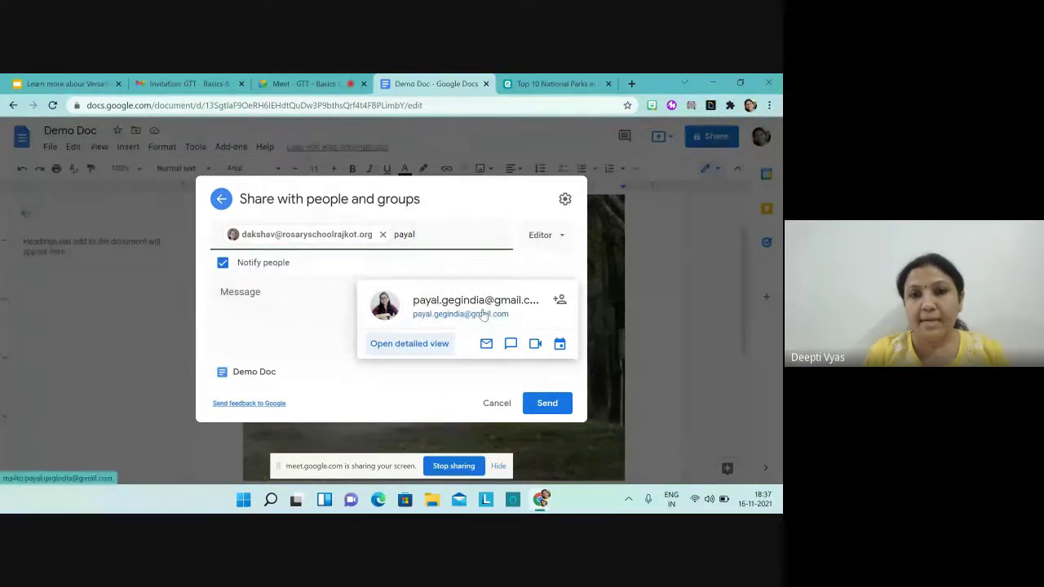
click(480, 314)
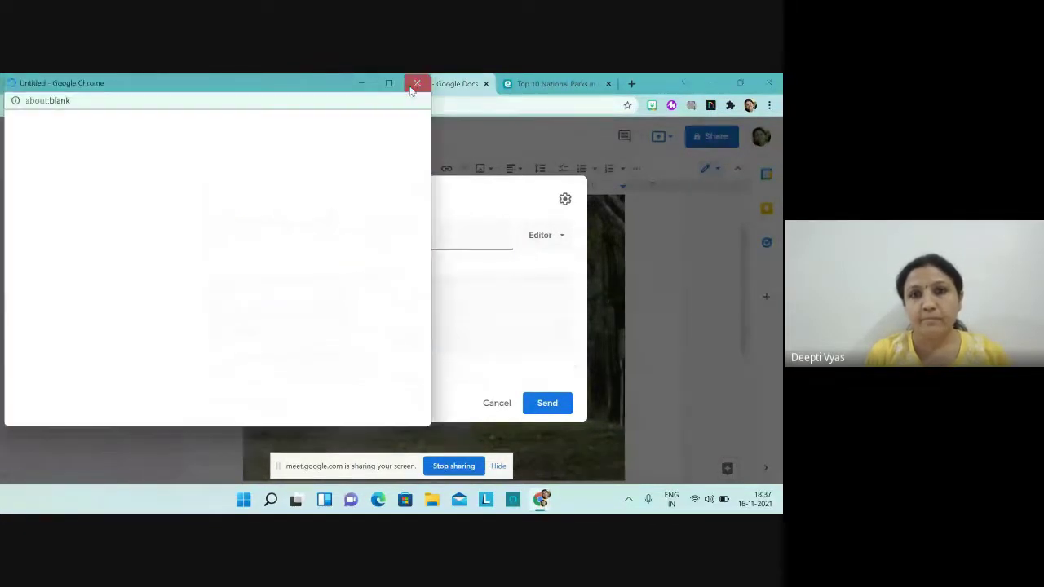
click(417, 84)
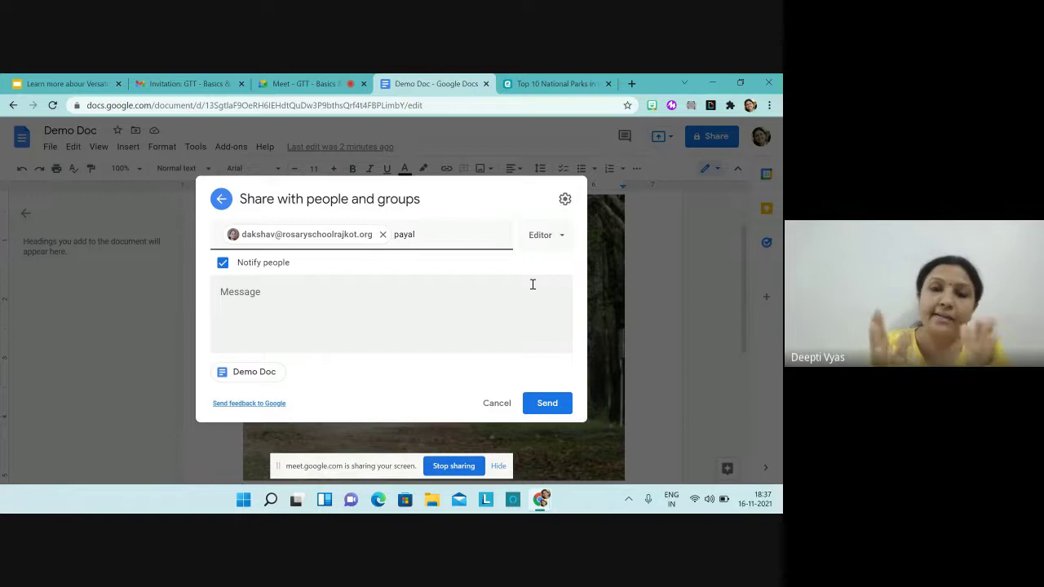
click(564, 241)
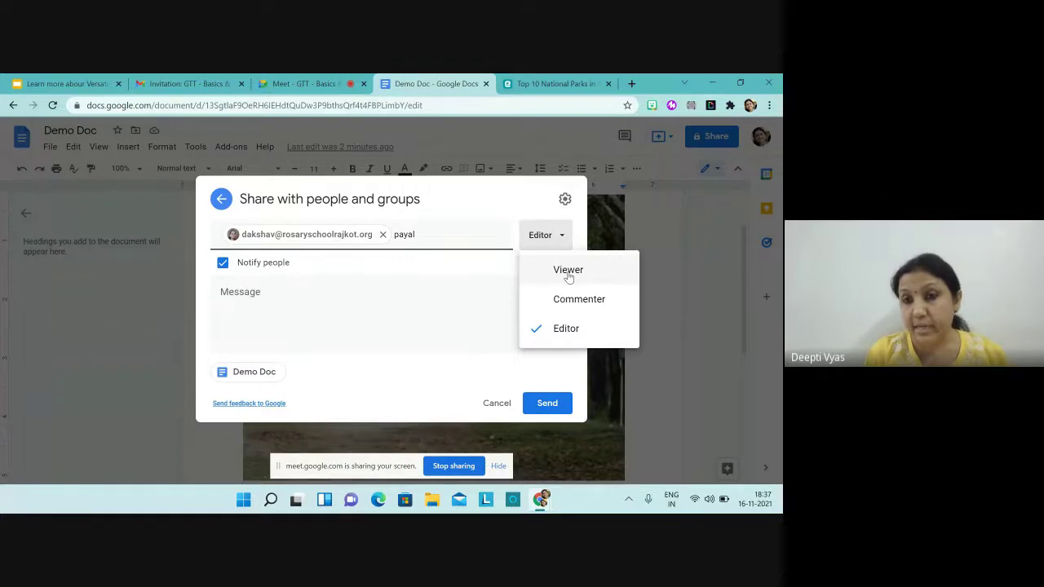
click(568, 272)
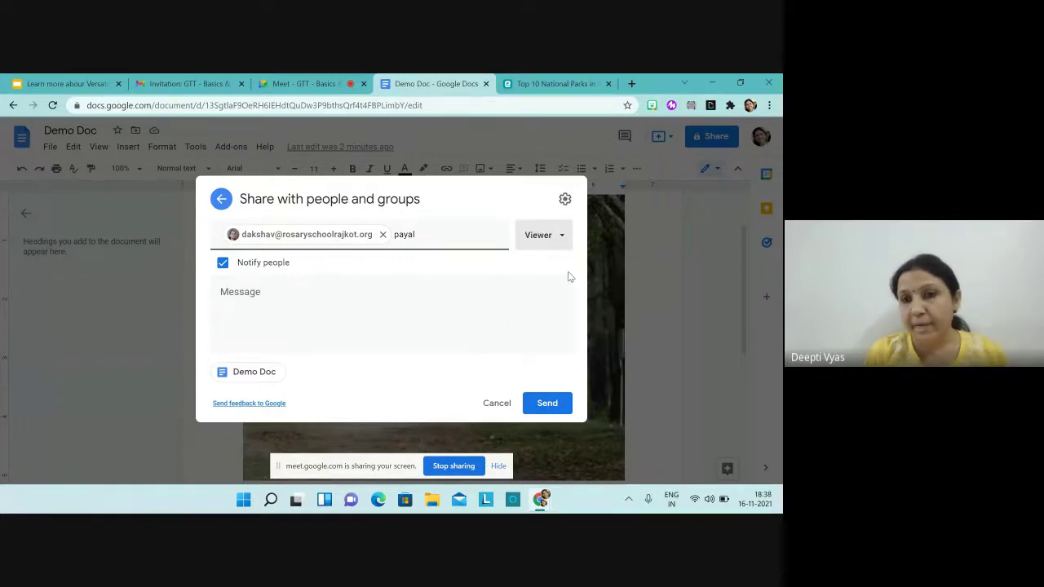
click(560, 238)
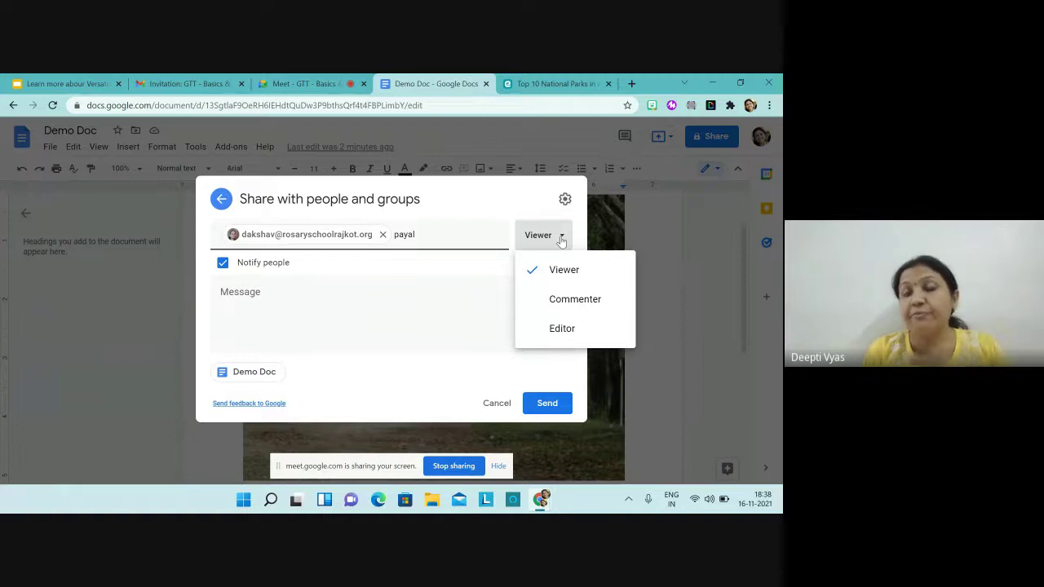
click(560, 295)
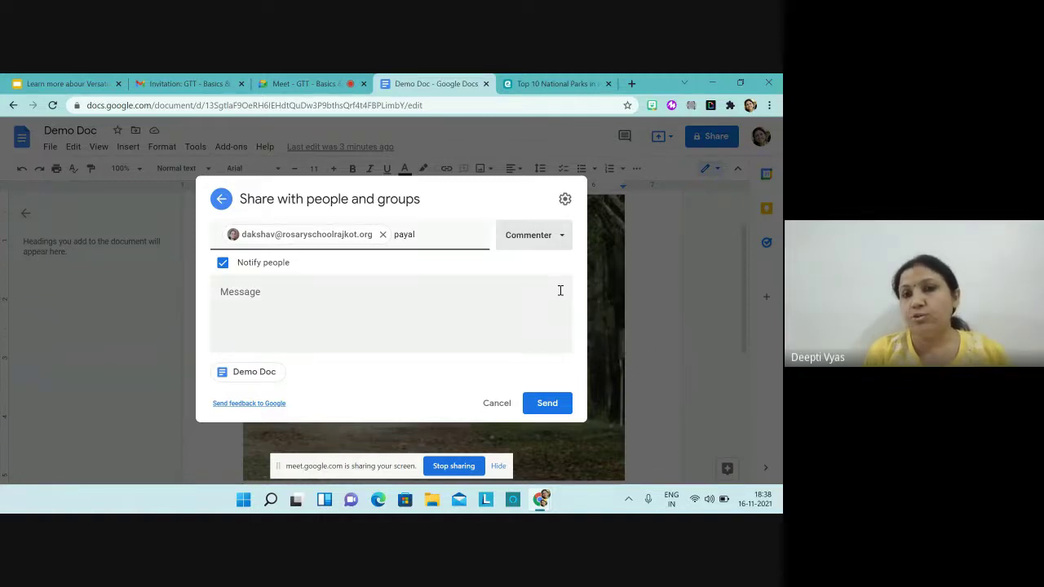
click(563, 238)
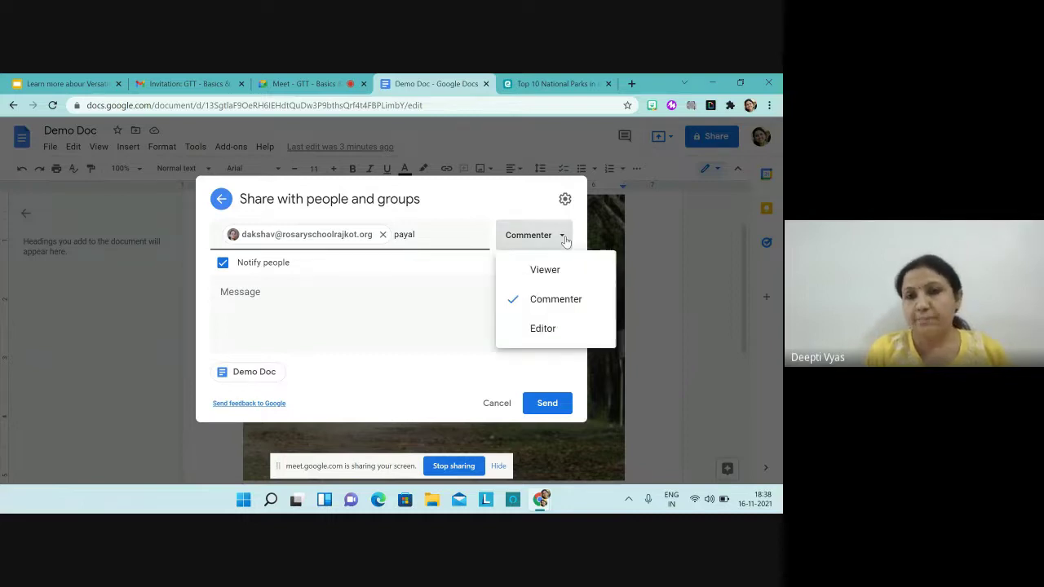
click(543, 329)
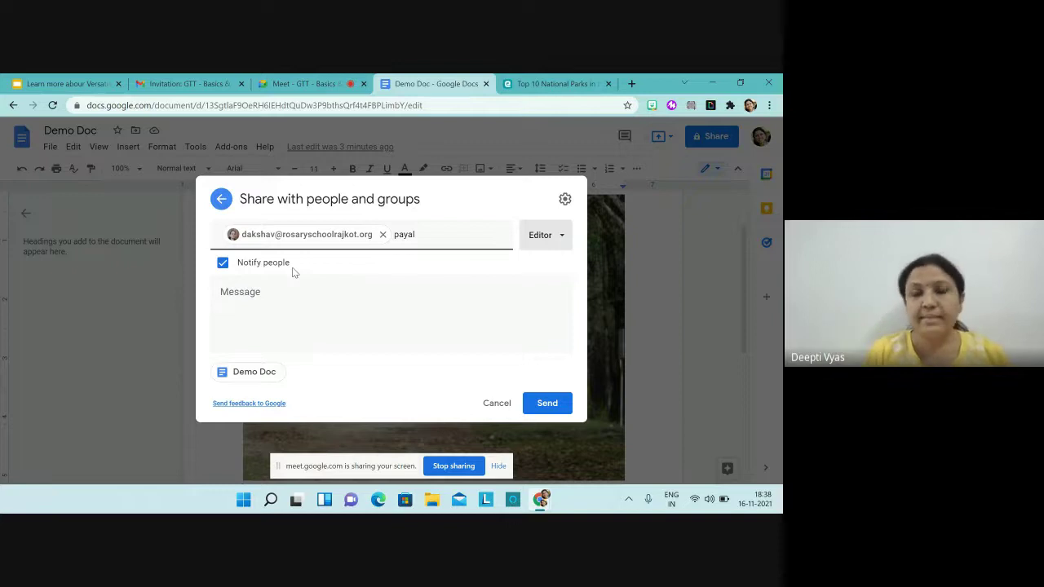
Step: Send the invitation with the note 'Dear ma'am, pls. add your content in this shared document'
click(263, 297)
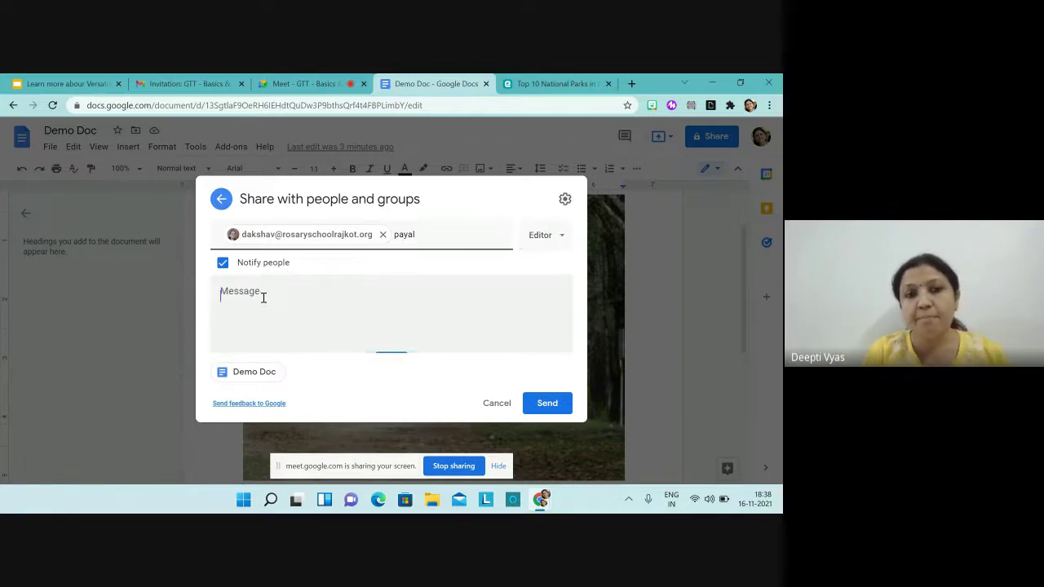
text(Dea)
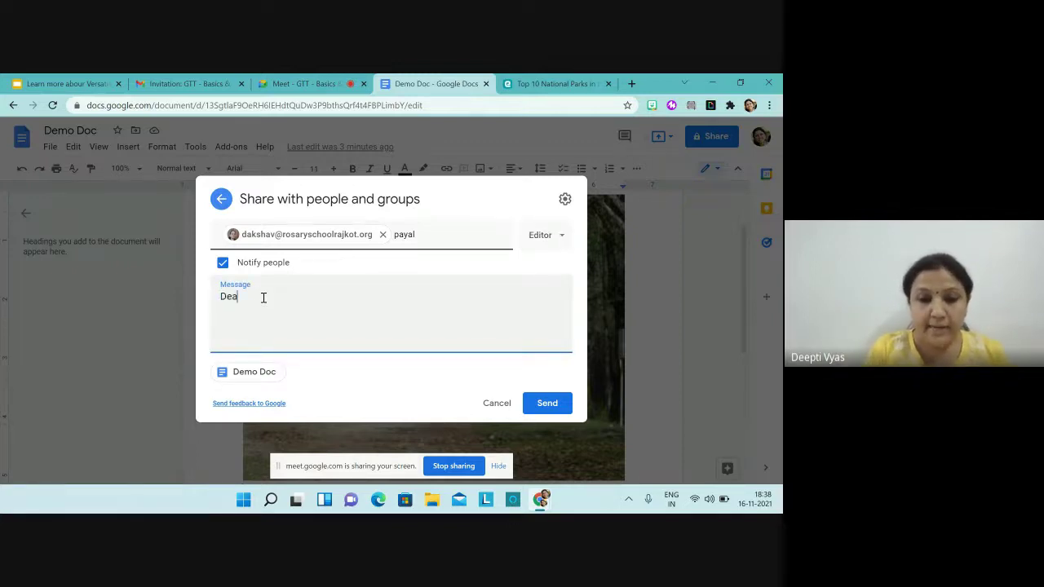
text(r ma'a)
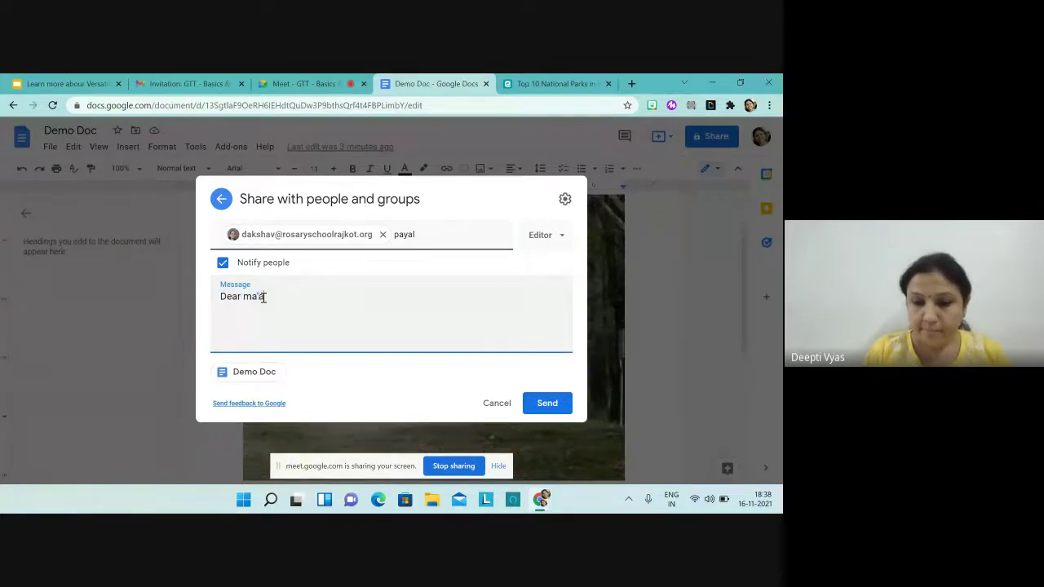
text(m, pl)
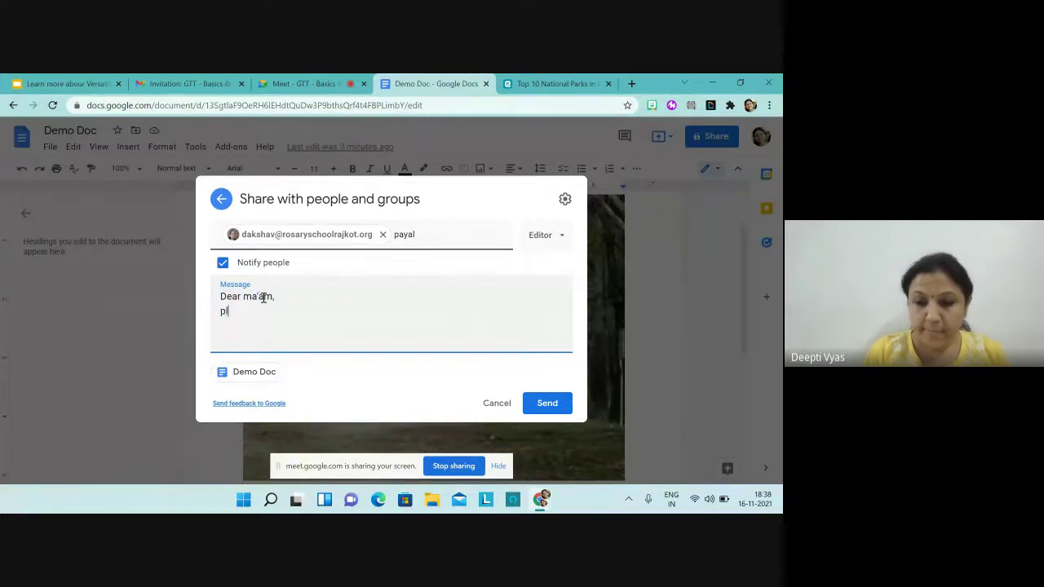
text(s. add y)
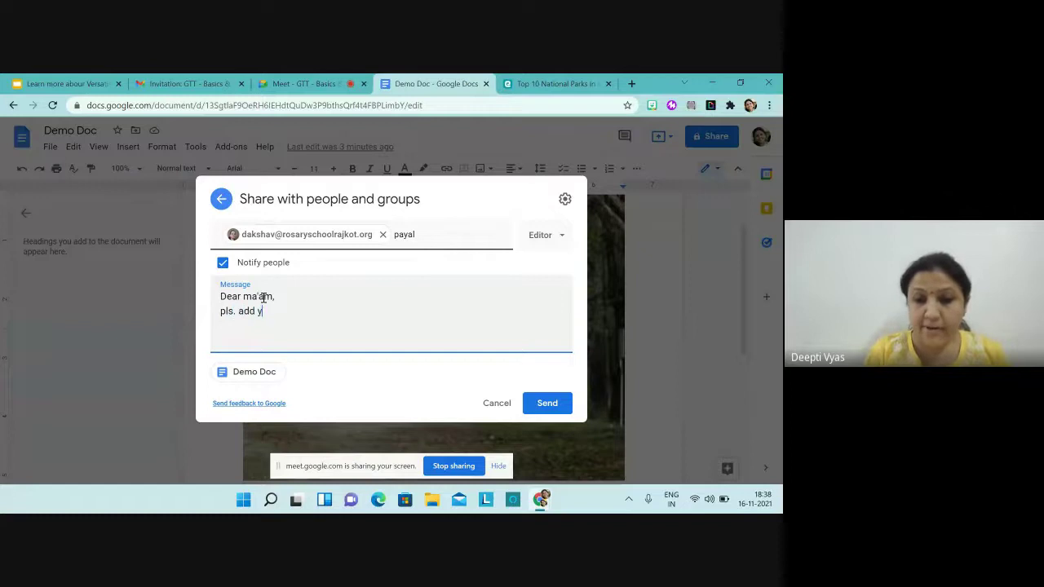
text(our con)
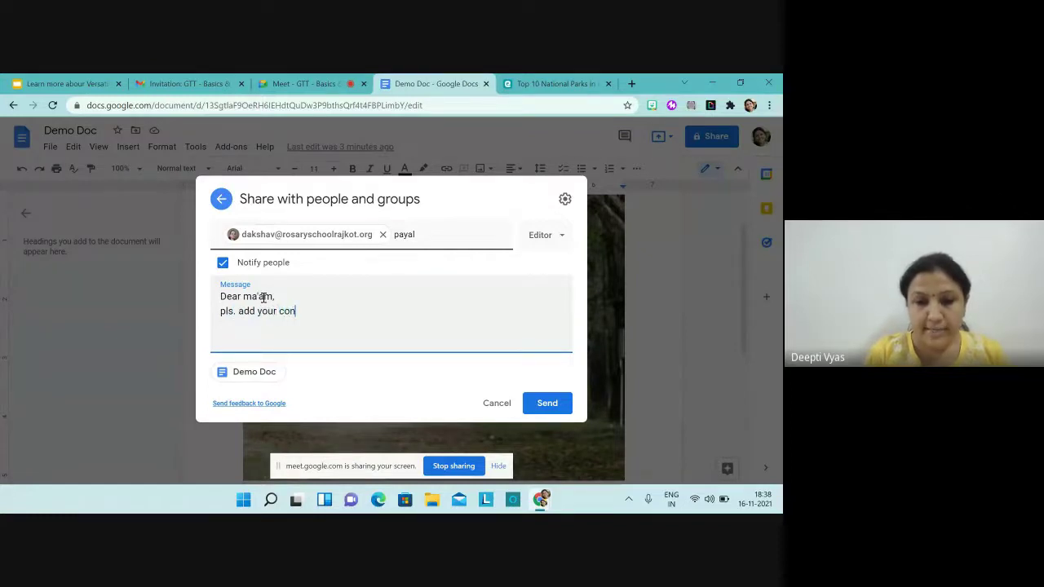
text(ten in )
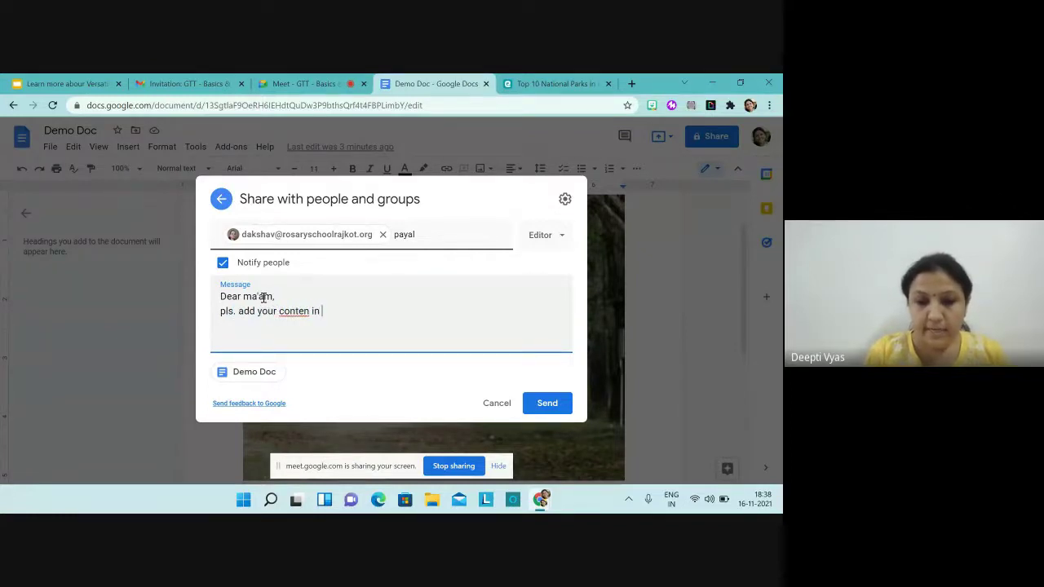
text(this shared)
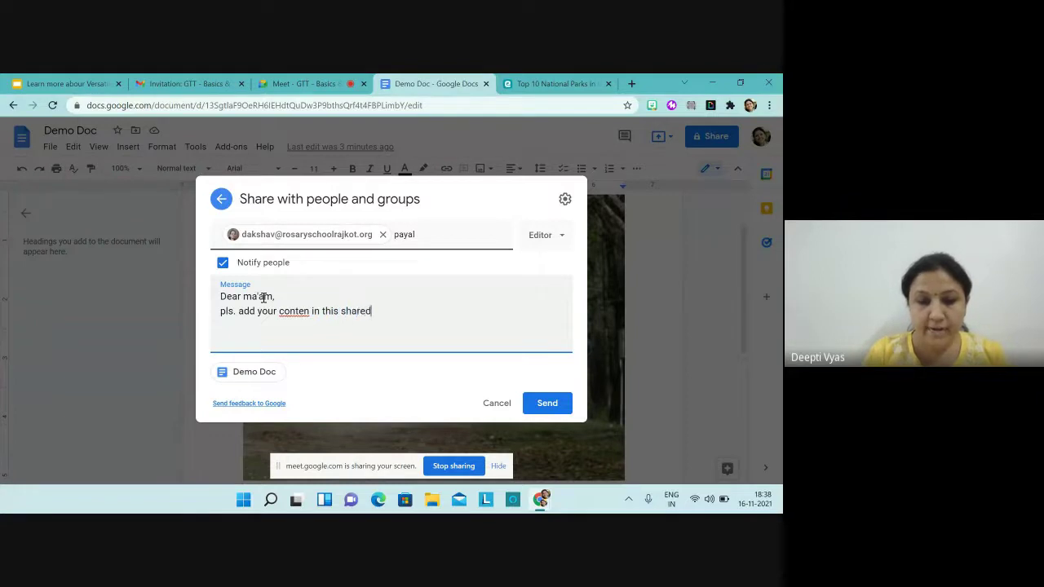
text( documen)
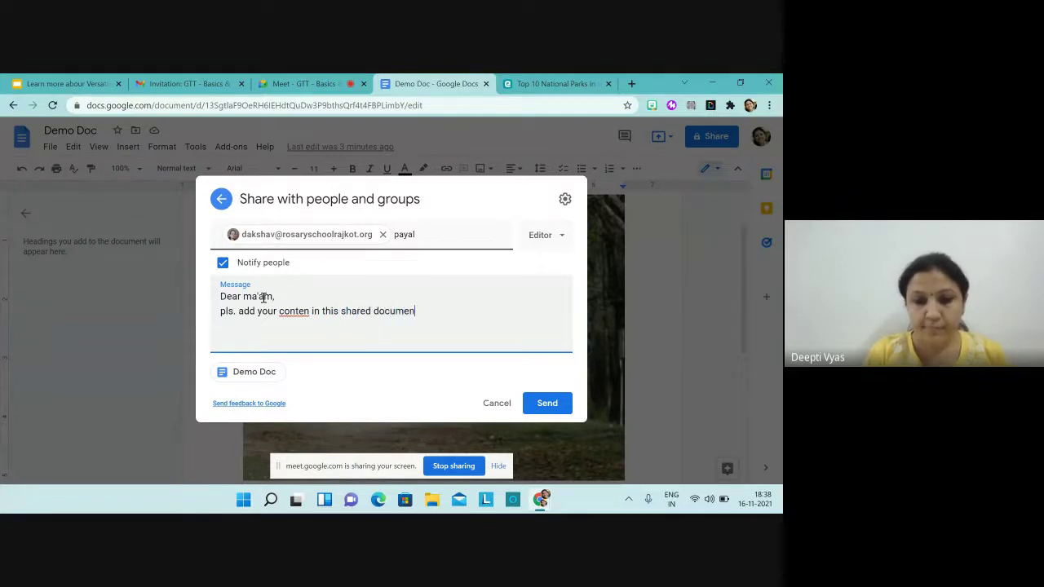
text(t)
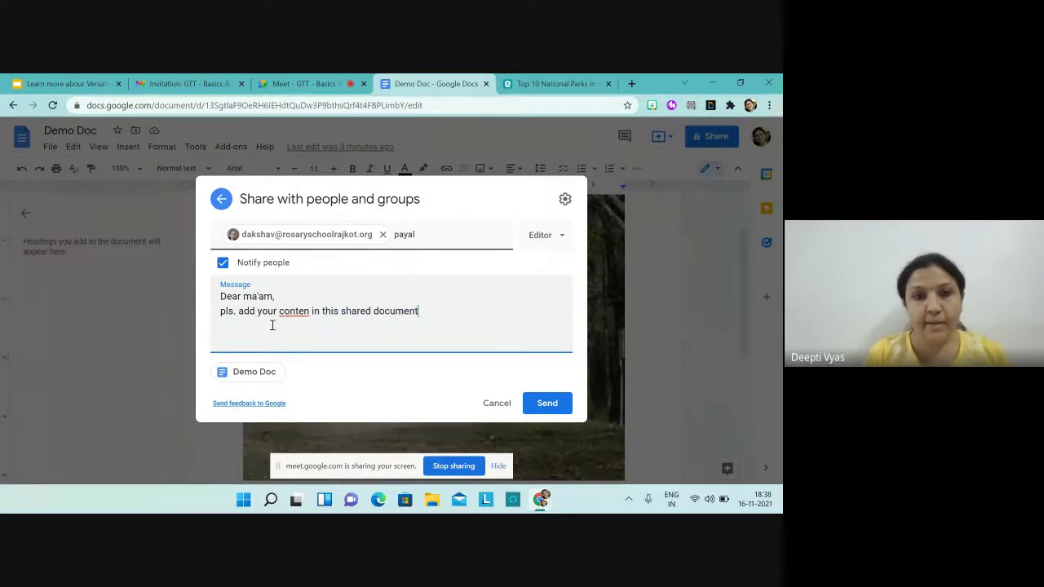
right_click(298, 317)
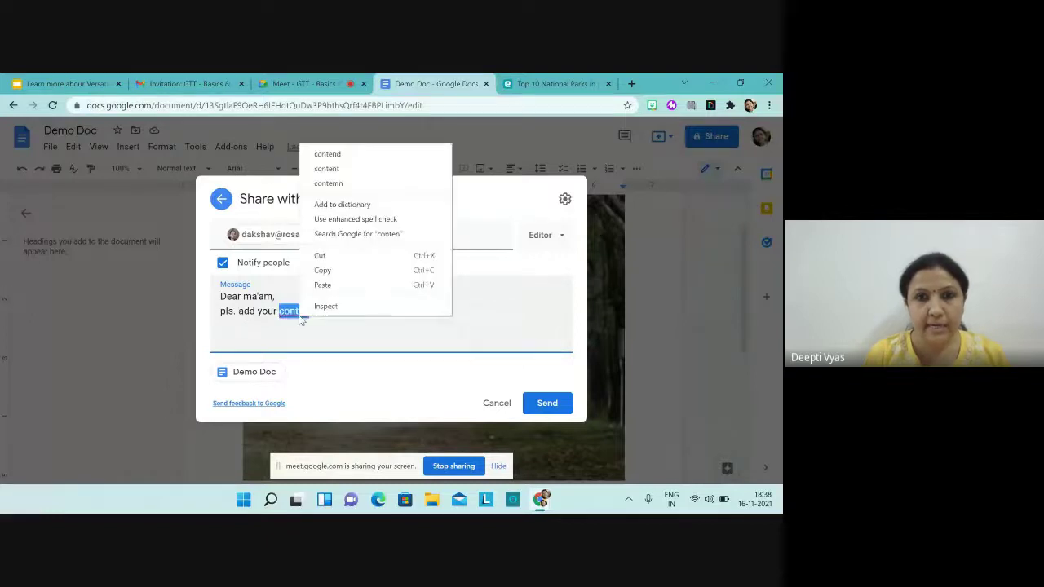
click(343, 169)
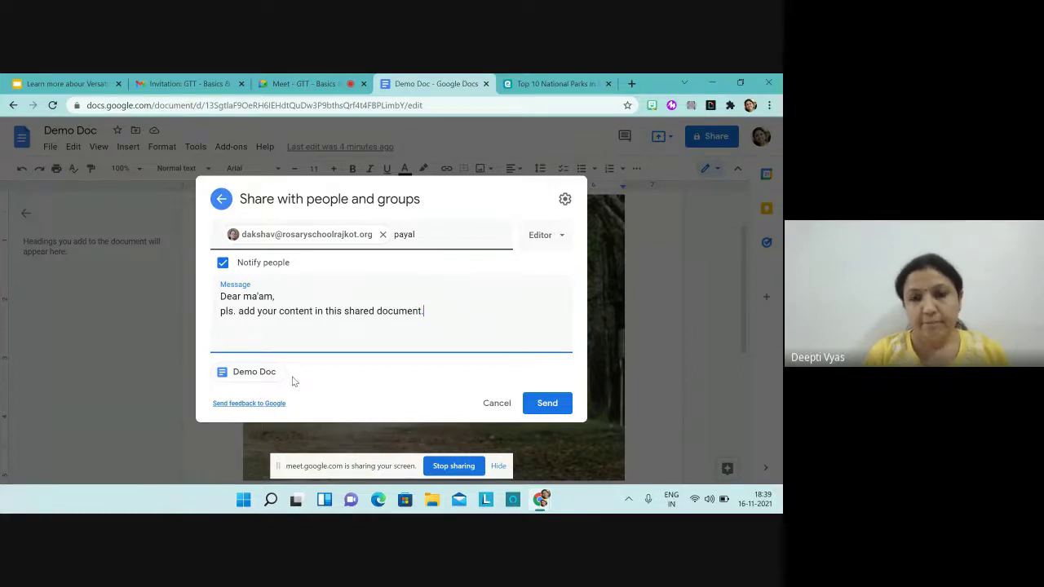
click(539, 405)
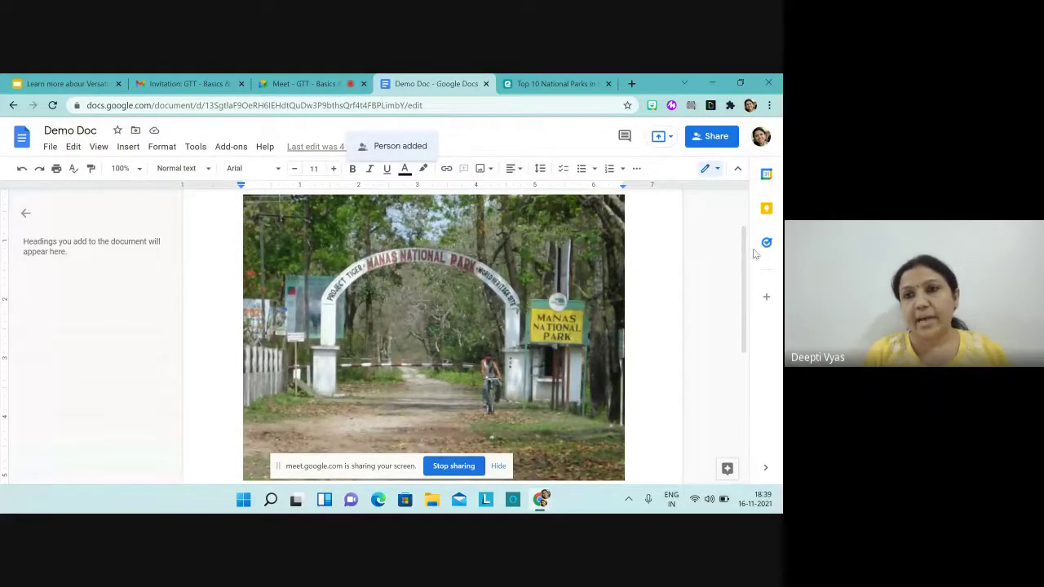
Step: Reopen Demo Doc's Share dialog
click(701, 139)
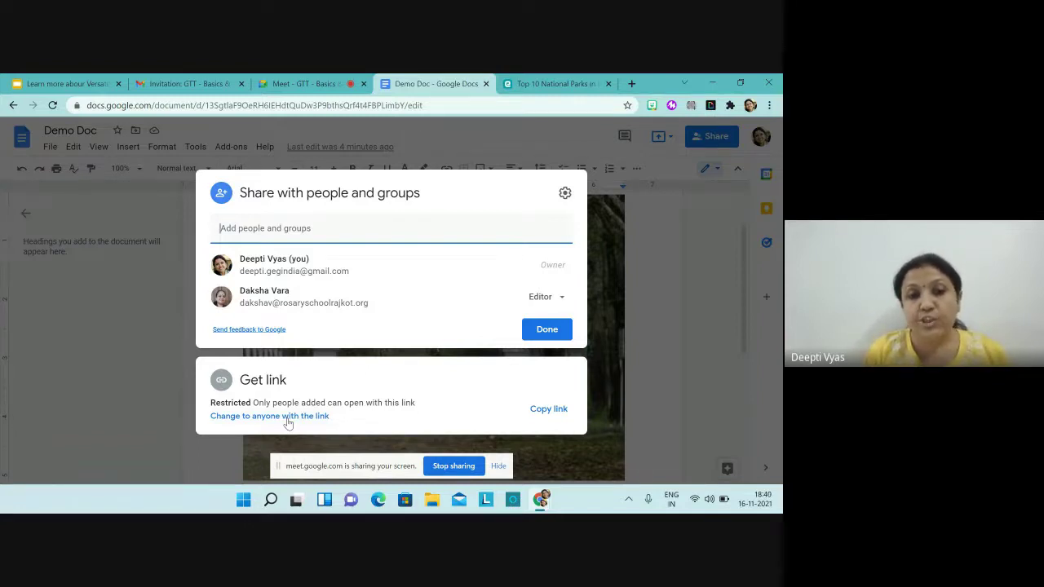
Step: Set general access to Anyone with the link as Editor and close the dialog
click(287, 417)
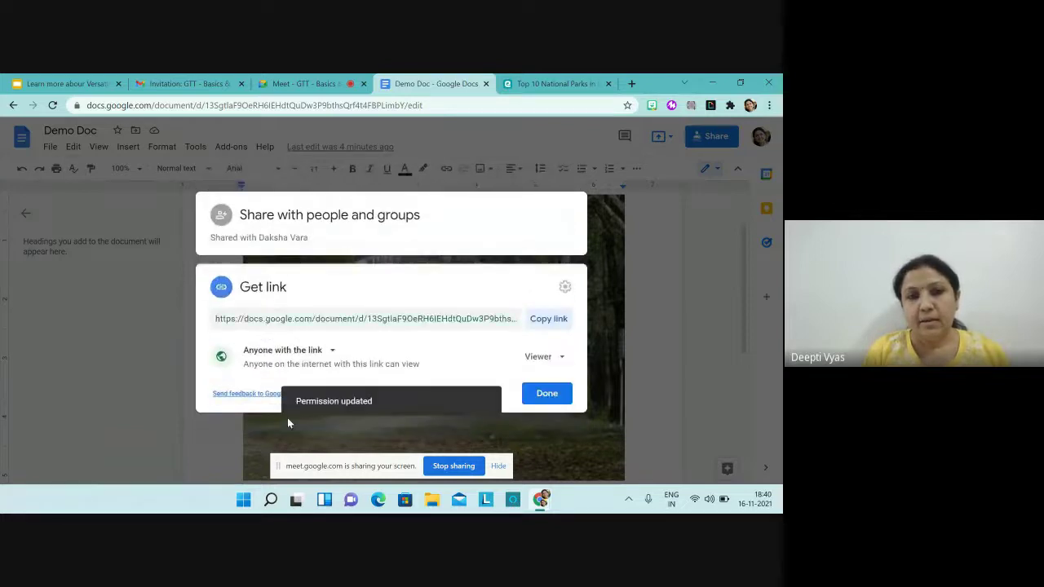
click(333, 356)
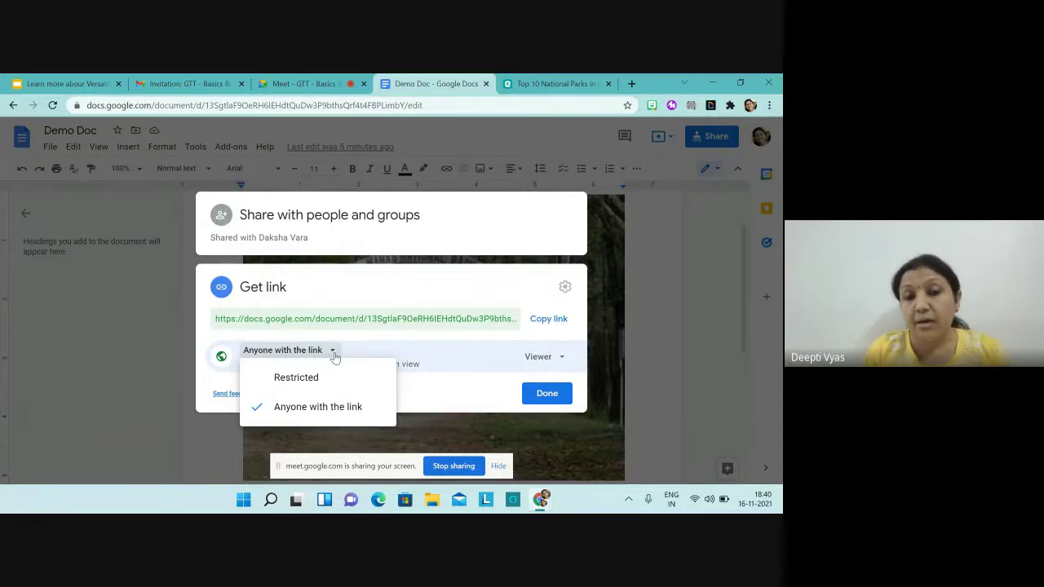
click(316, 409)
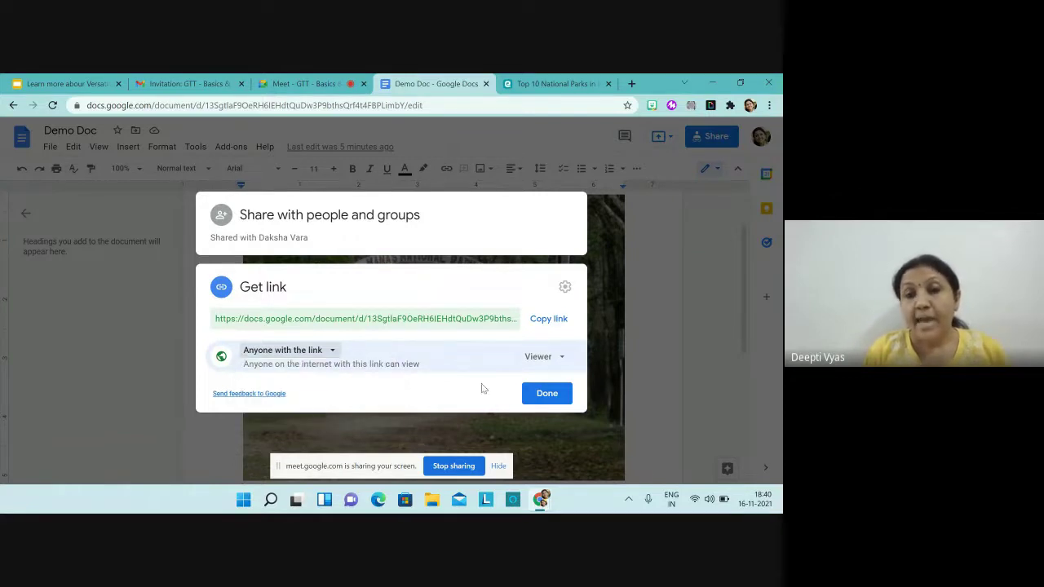
click(563, 360)
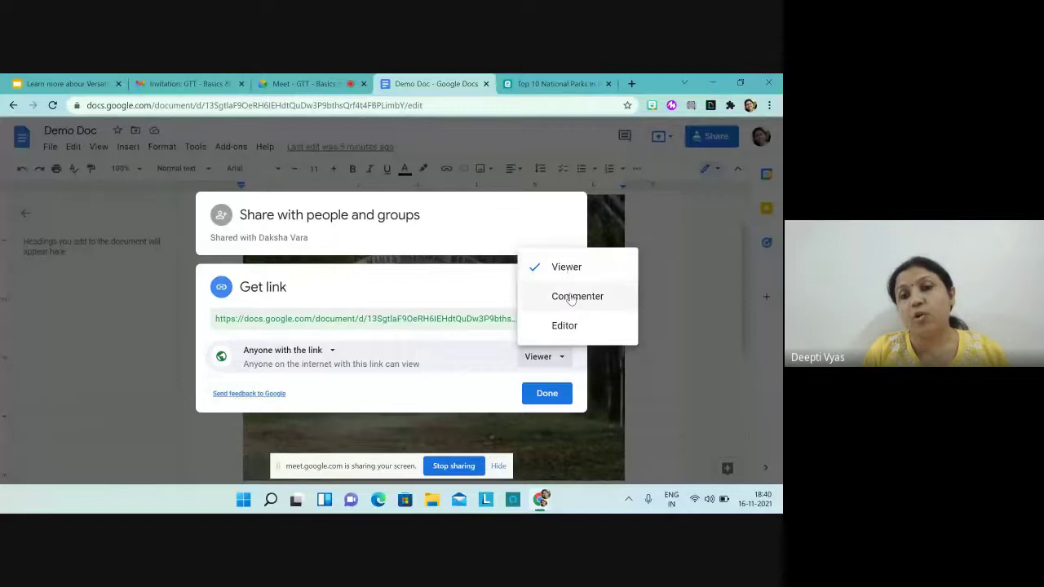
click(564, 326)
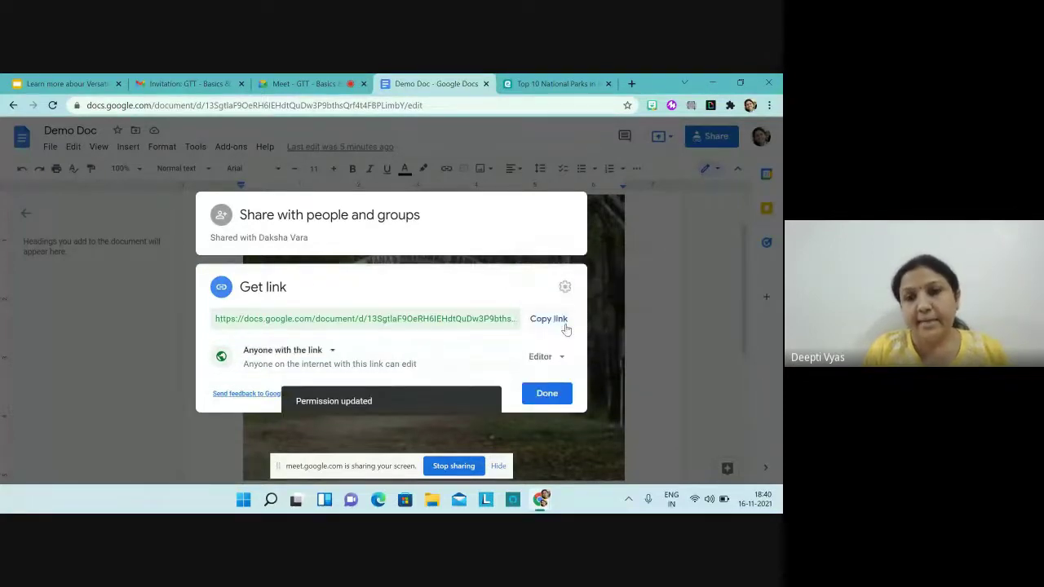
click(545, 398)
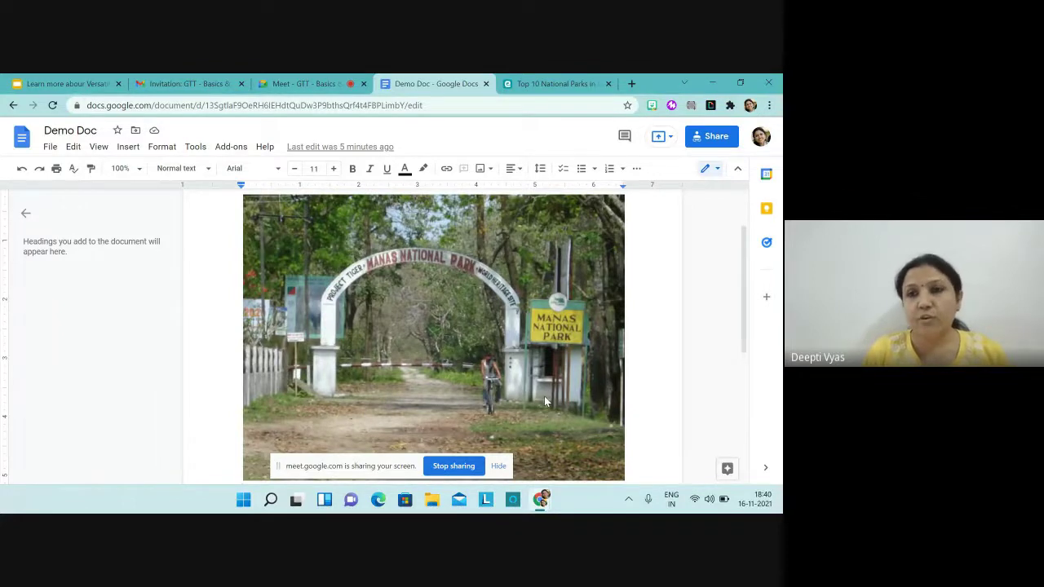
Step: In Meet, close the participant list and bring the Demo Doc tab back into the screen share
click(301, 84)
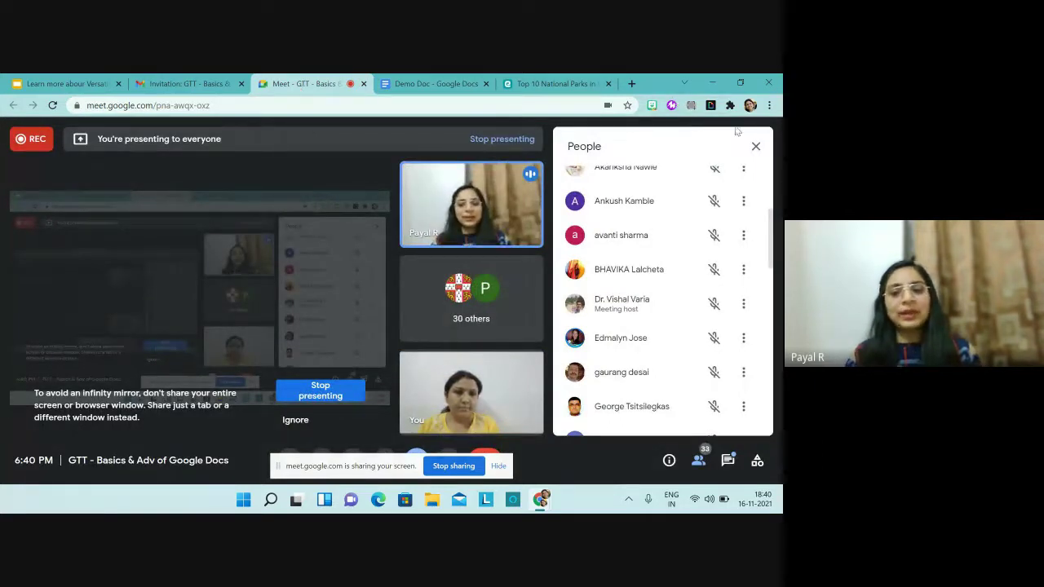
click(755, 146)
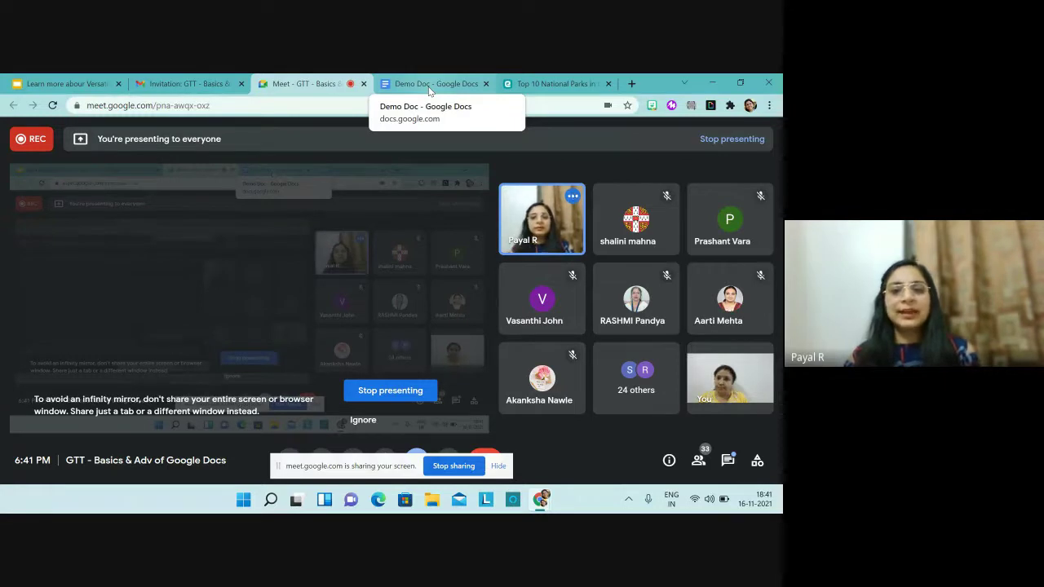
click(428, 87)
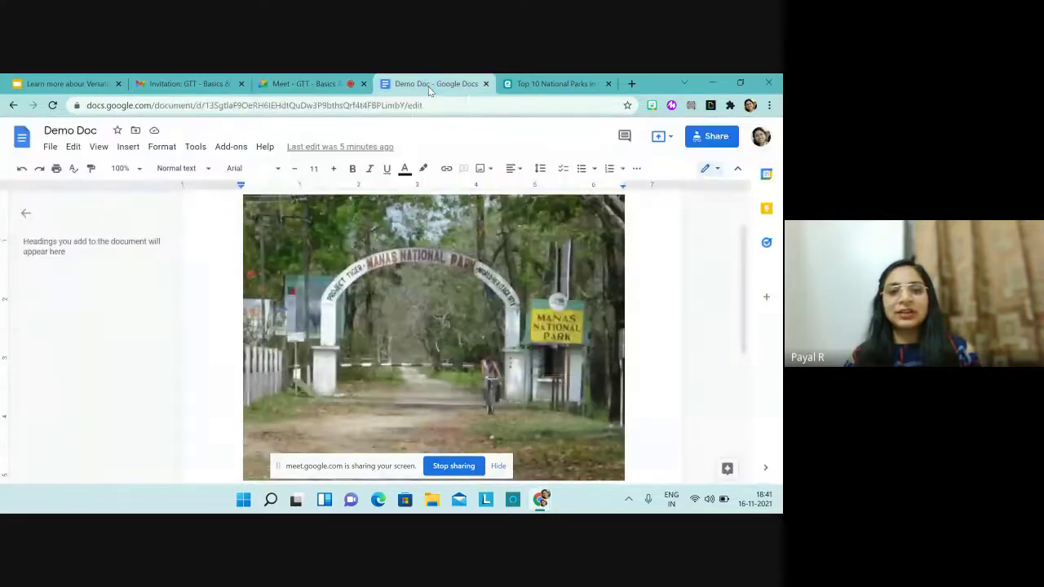
Step: Copy Demo Doc's share link and move the Meet call into its own smaller window
click(710, 139)
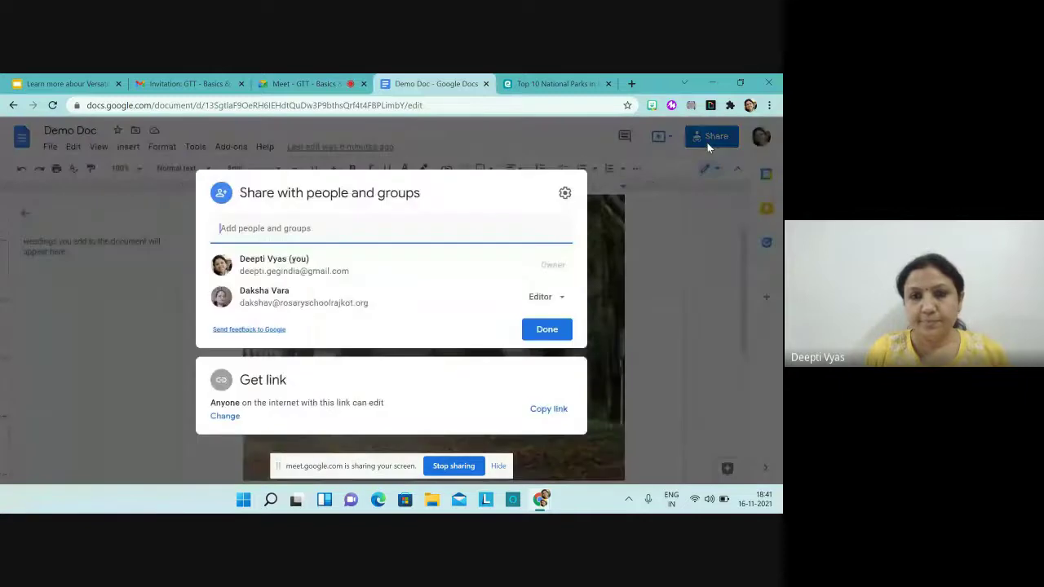
click(551, 412)
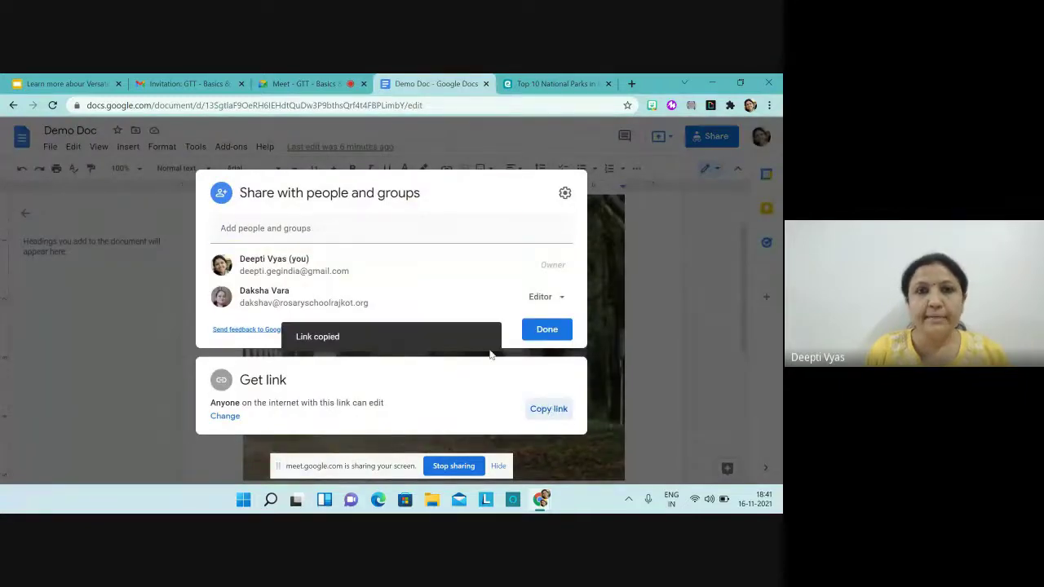
click(318, 82)
drag(318, 82, 625, 91)
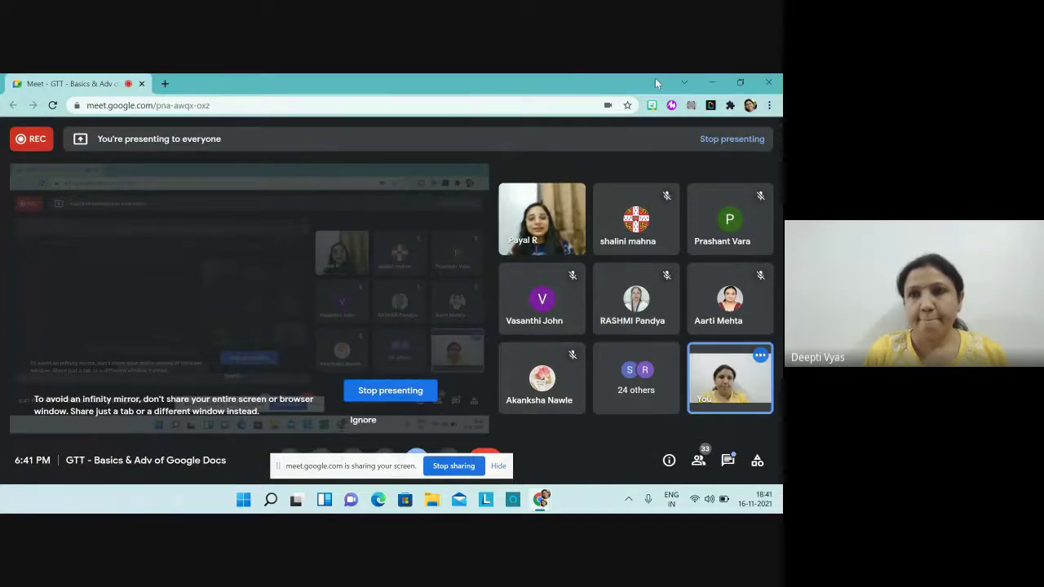
click(739, 85)
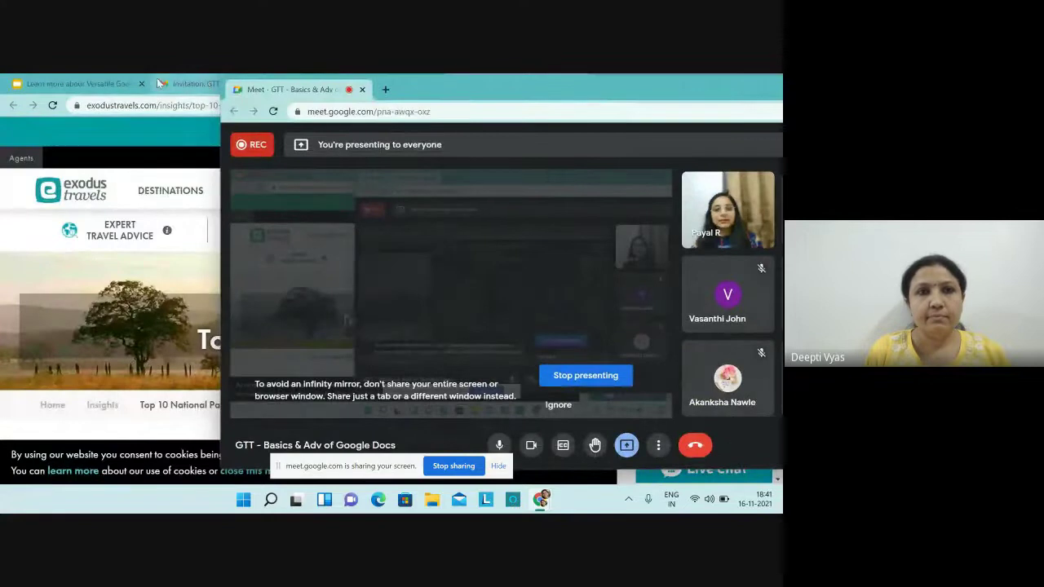
click(158, 79)
click(157, 79)
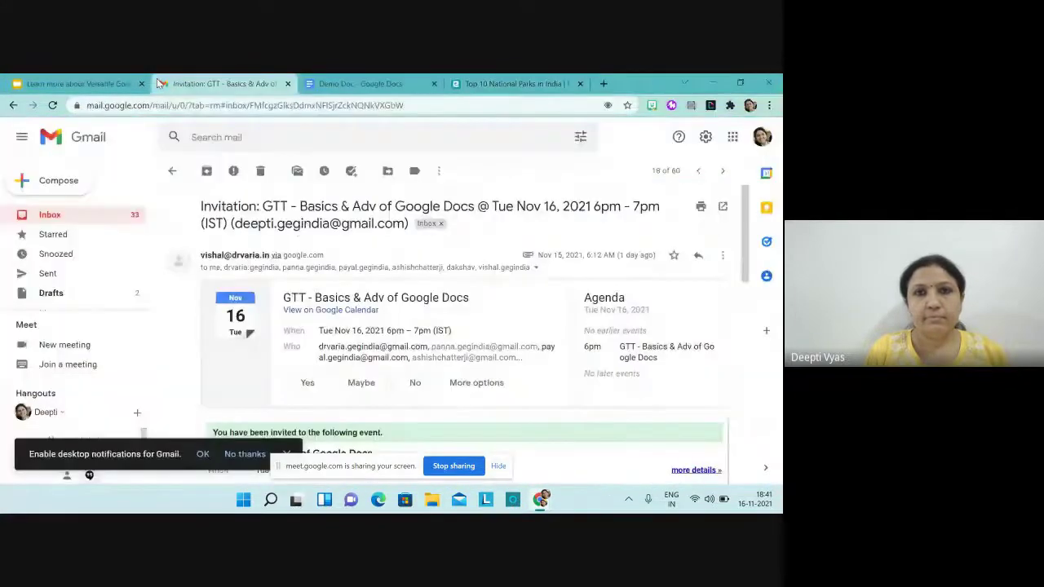
click(390, 88)
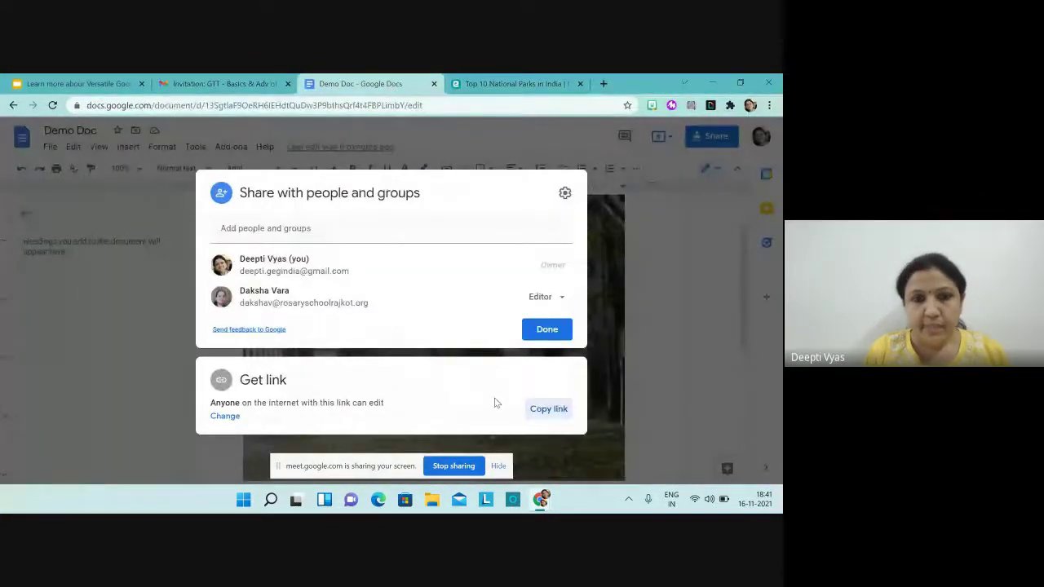
Step: Change Demo Doc's link access from Editor to Viewer, copy the link, and bring Meet forward
click(234, 417)
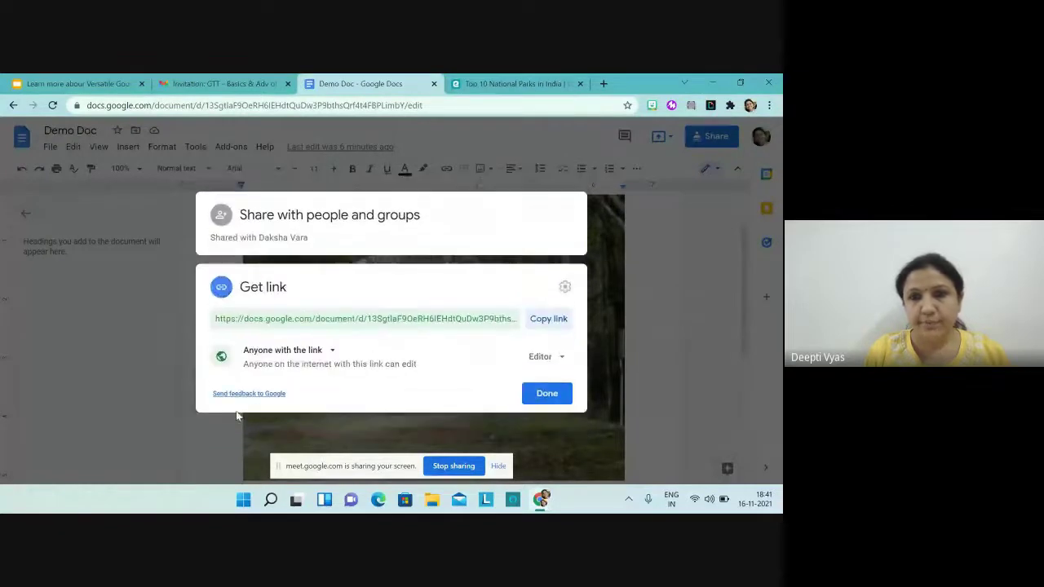
click(560, 357)
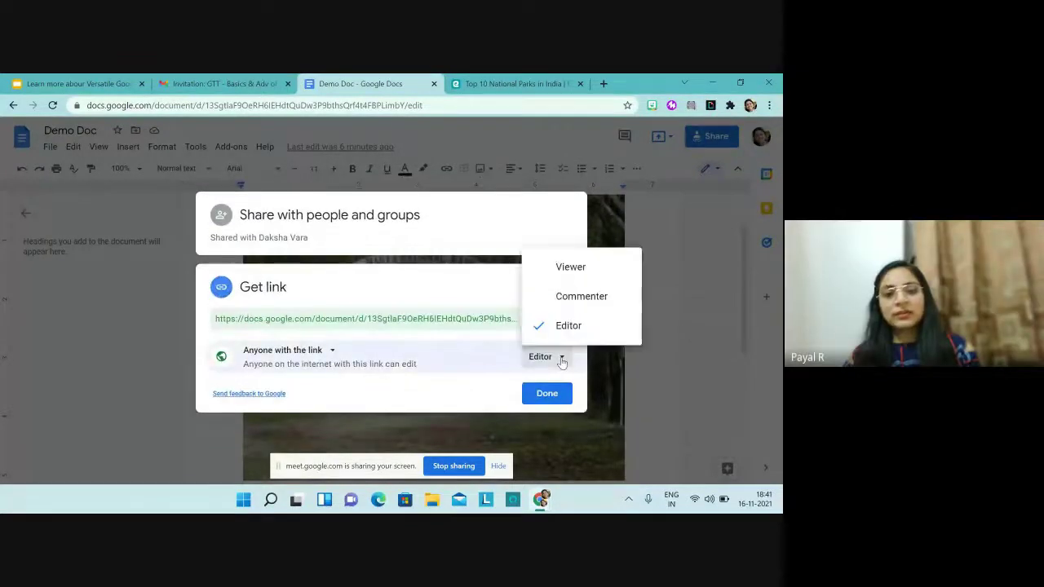
click(571, 267)
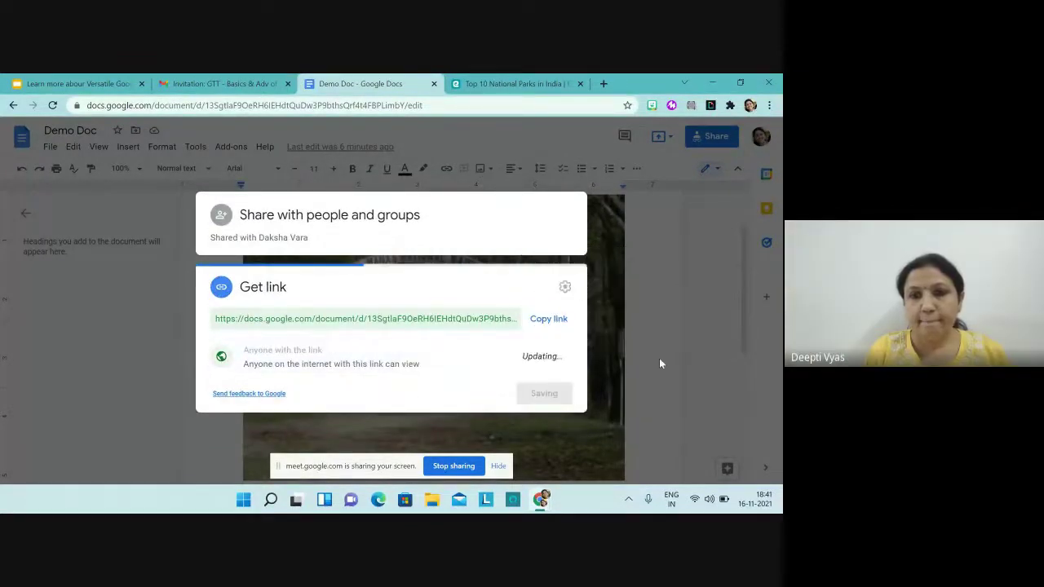
click(548, 319)
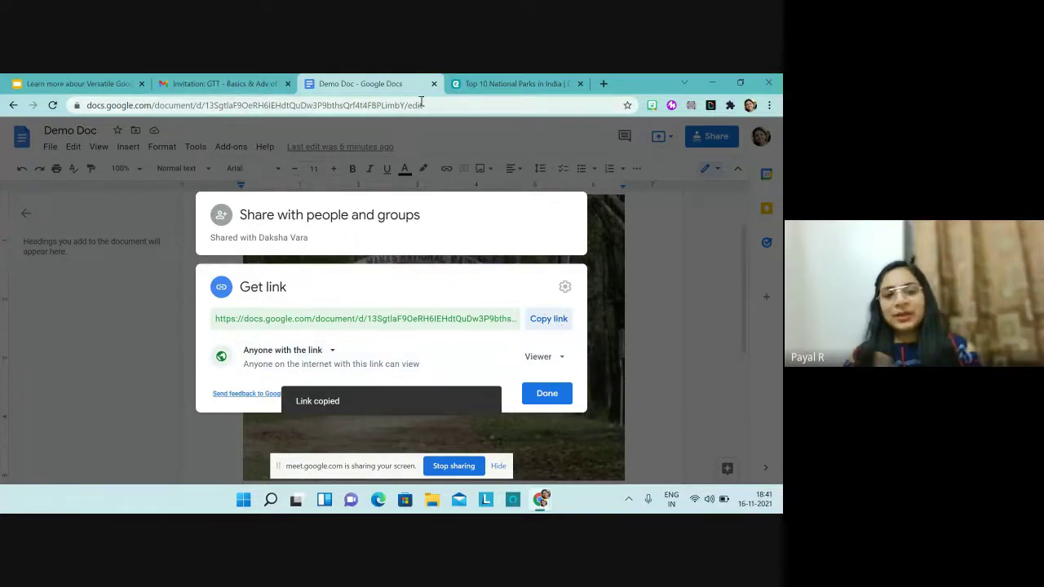
click(741, 84)
click(357, 95)
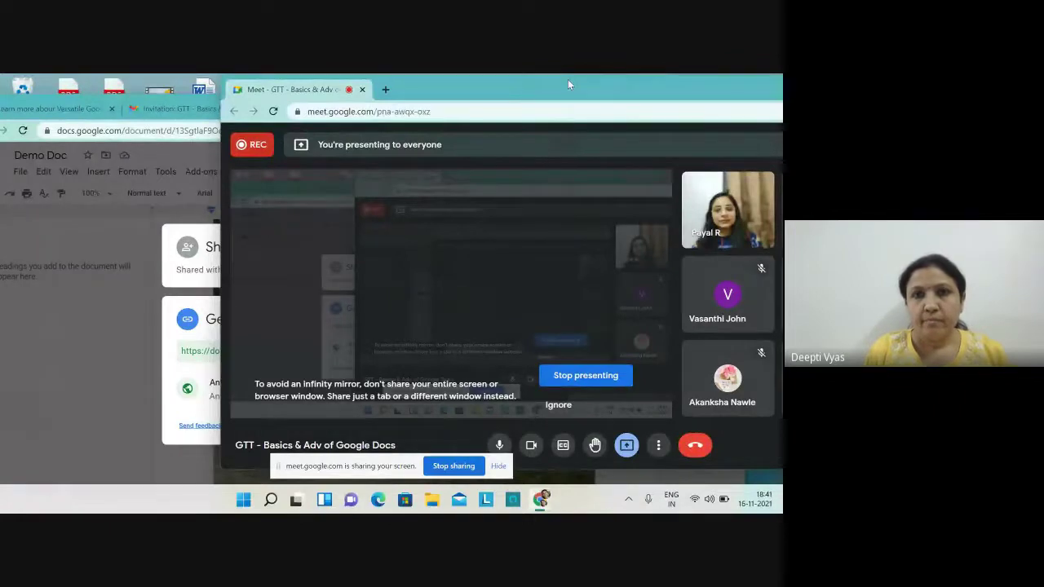
Step: Maximize Meet and send the copied view-only Demo Doc link in the in-call chat
drag(568, 79, 781, 82)
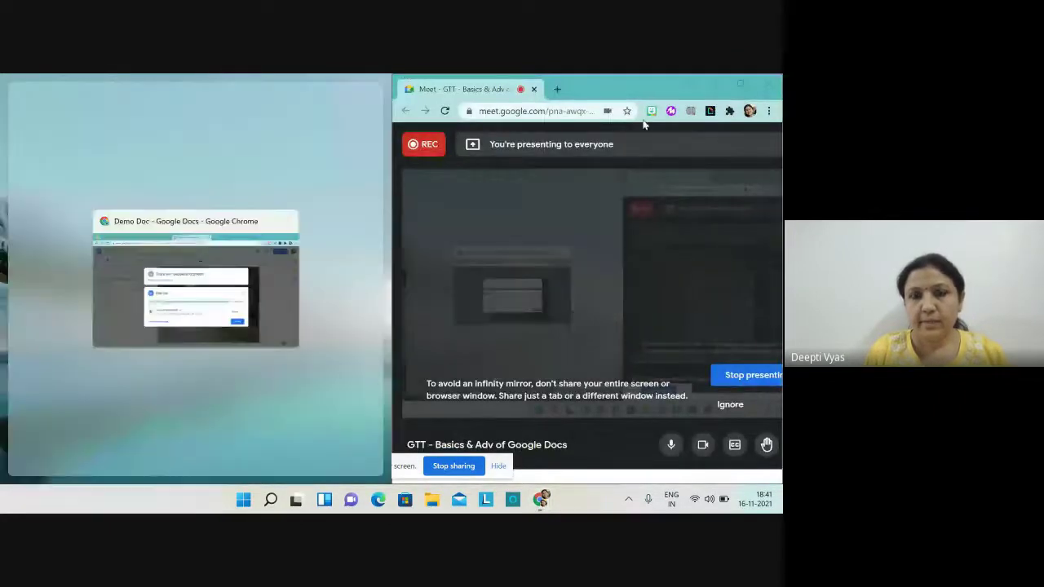
drag(660, 83, 456, 97)
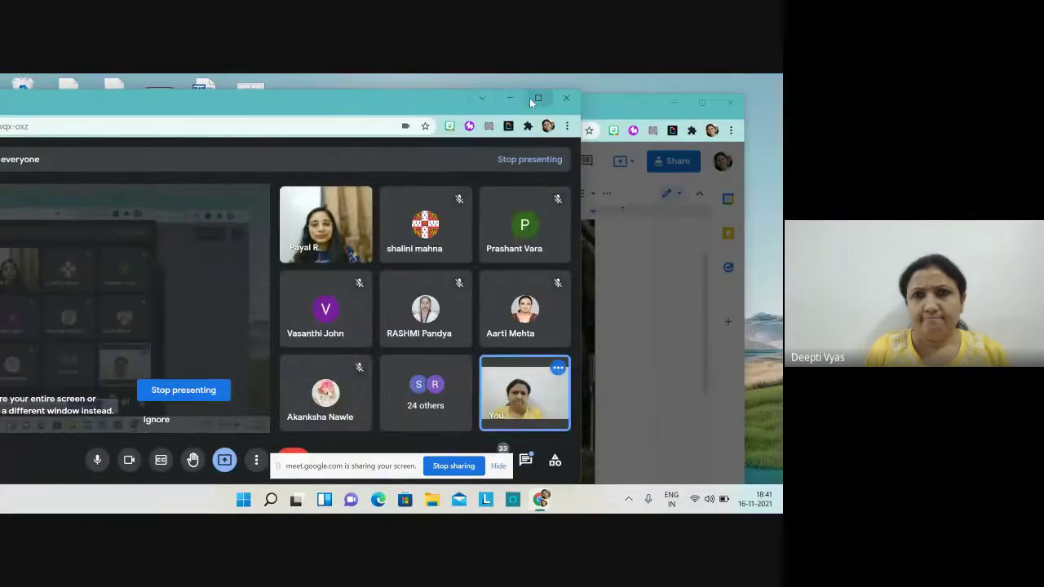
click(536, 98)
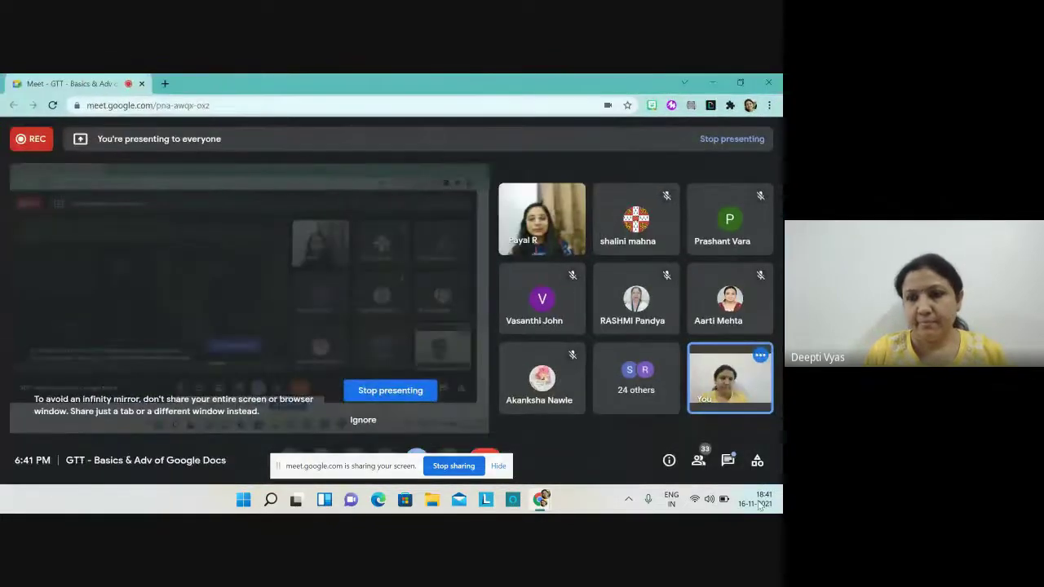
click(726, 461)
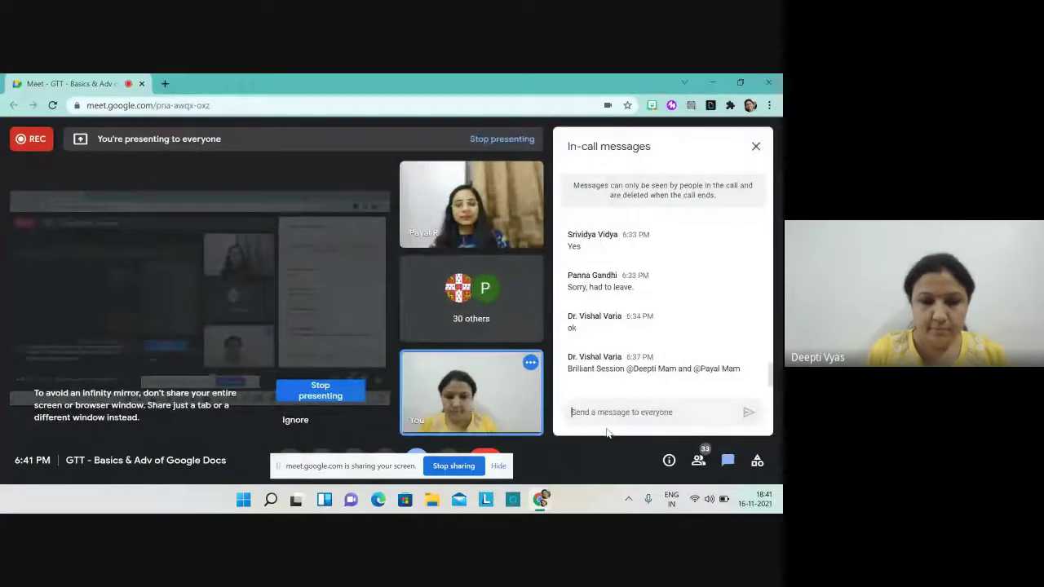
key(ctrl+v)
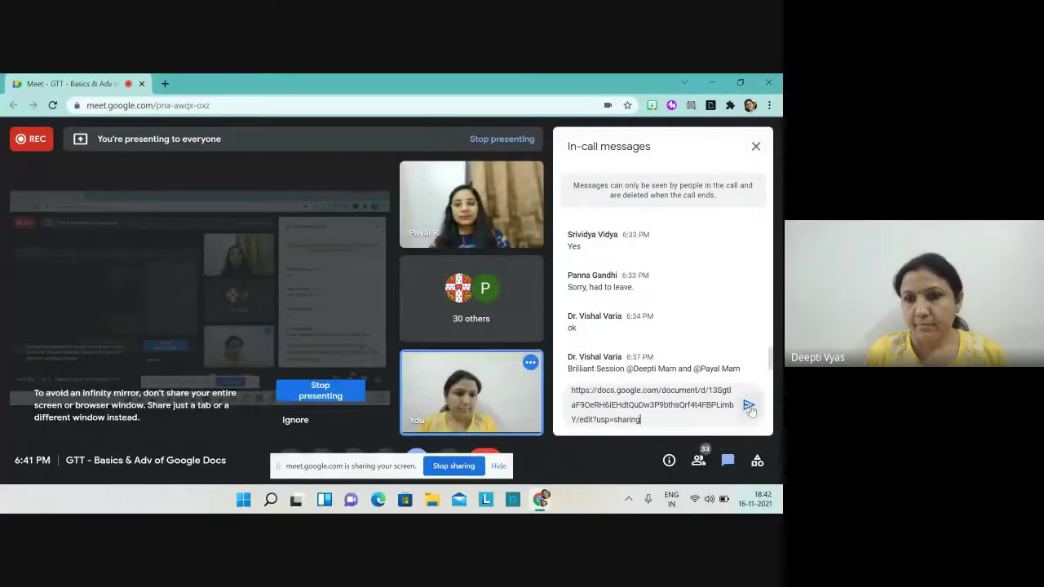
click(749, 407)
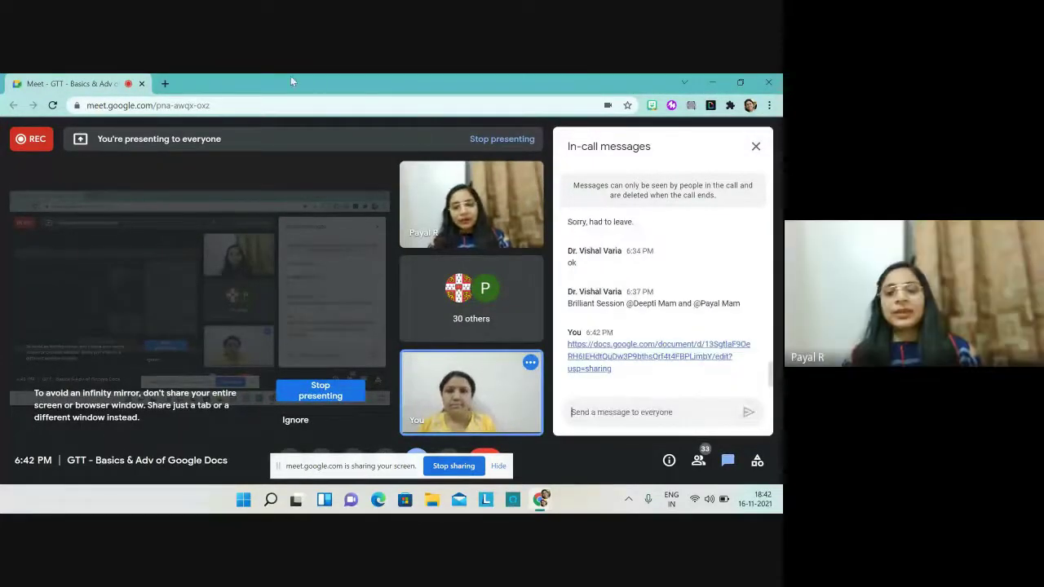
click(738, 85)
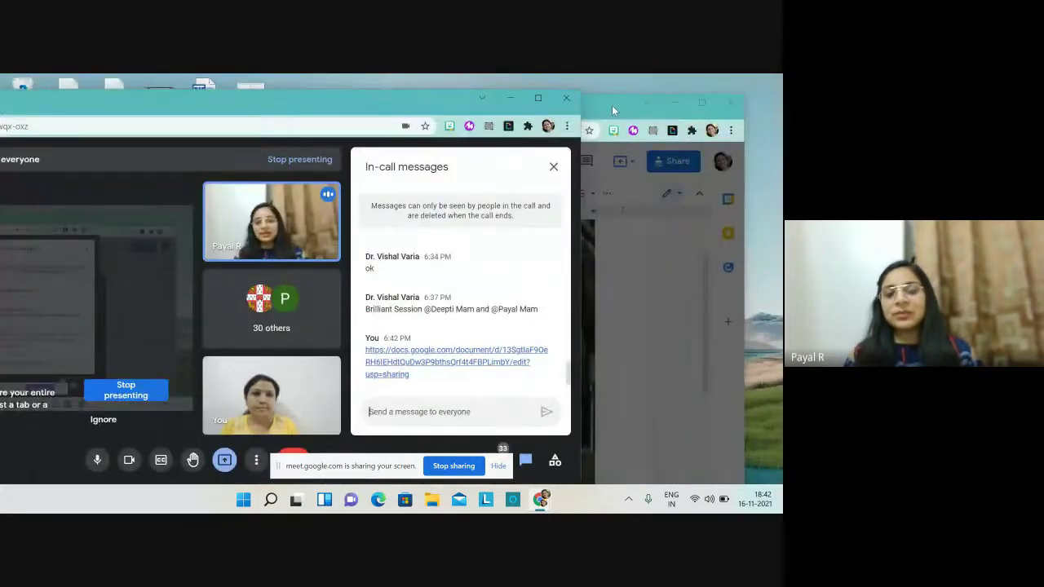
click(612, 105)
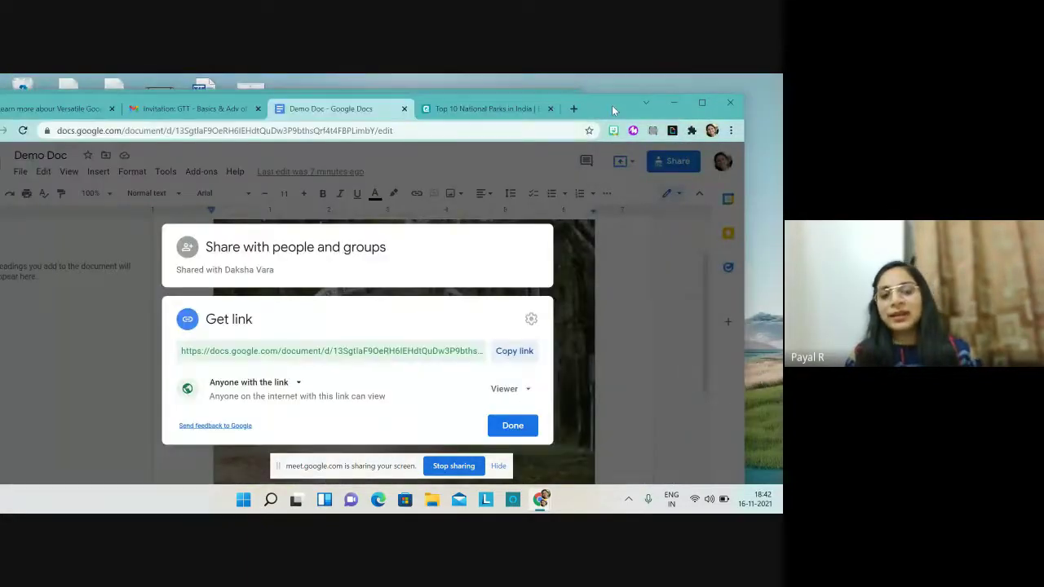
Step: Dismiss the sharing dialog and maximize the Docs window showing the Manas National Park photo
click(664, 285)
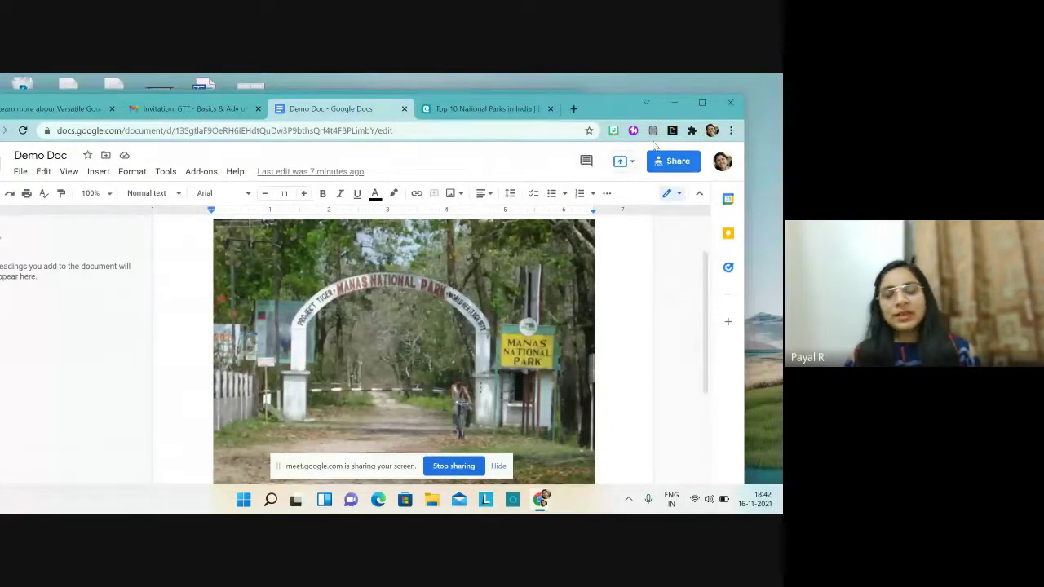
click(704, 103)
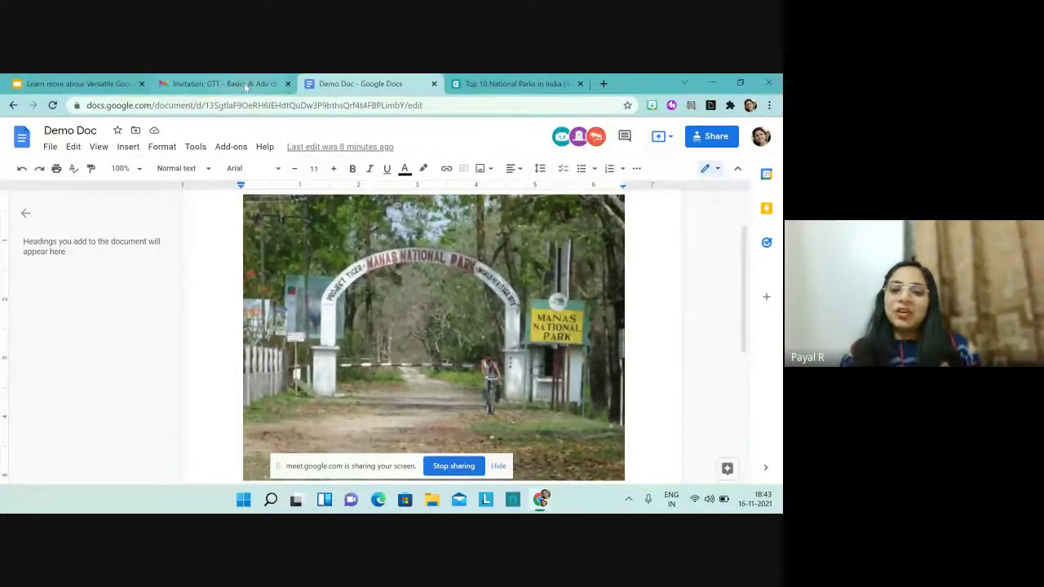
click(739, 83)
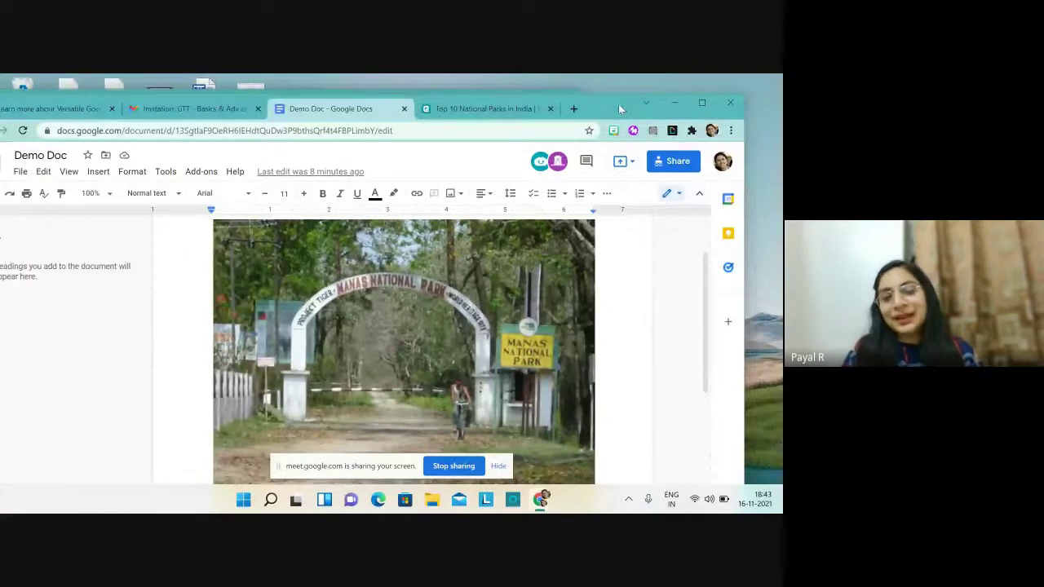
click(698, 101)
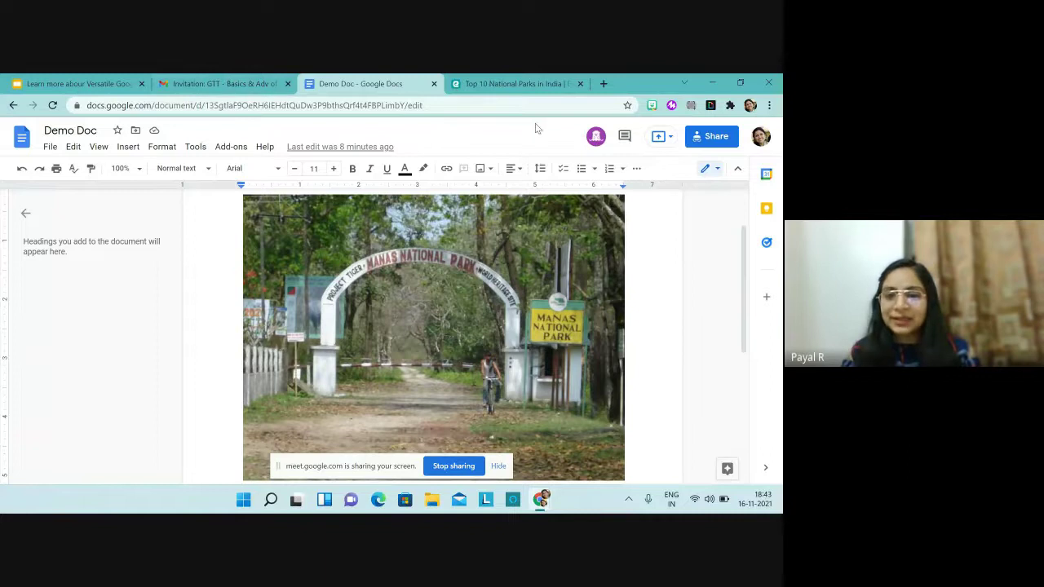
click(739, 84)
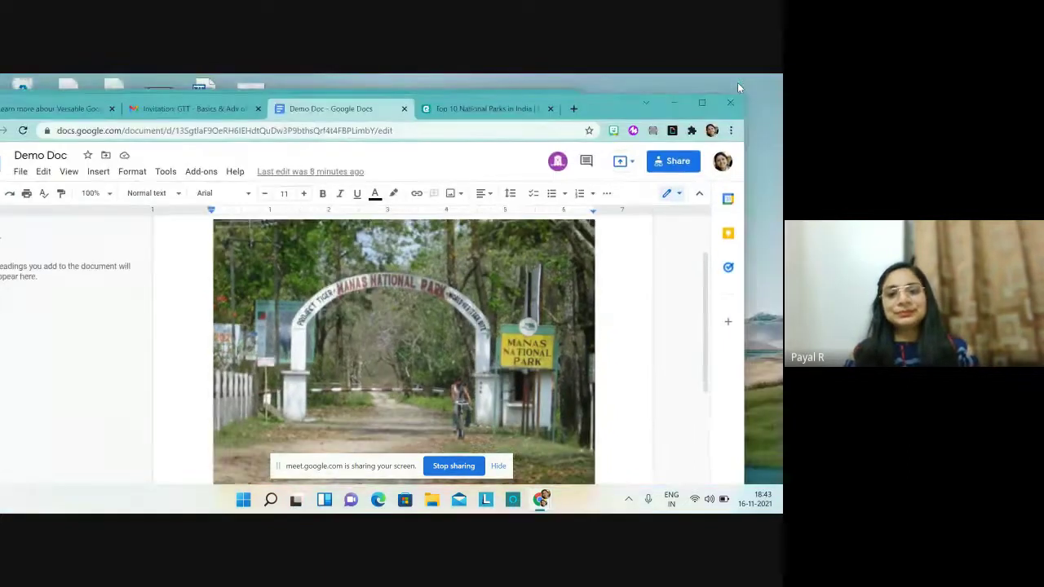
click(701, 102)
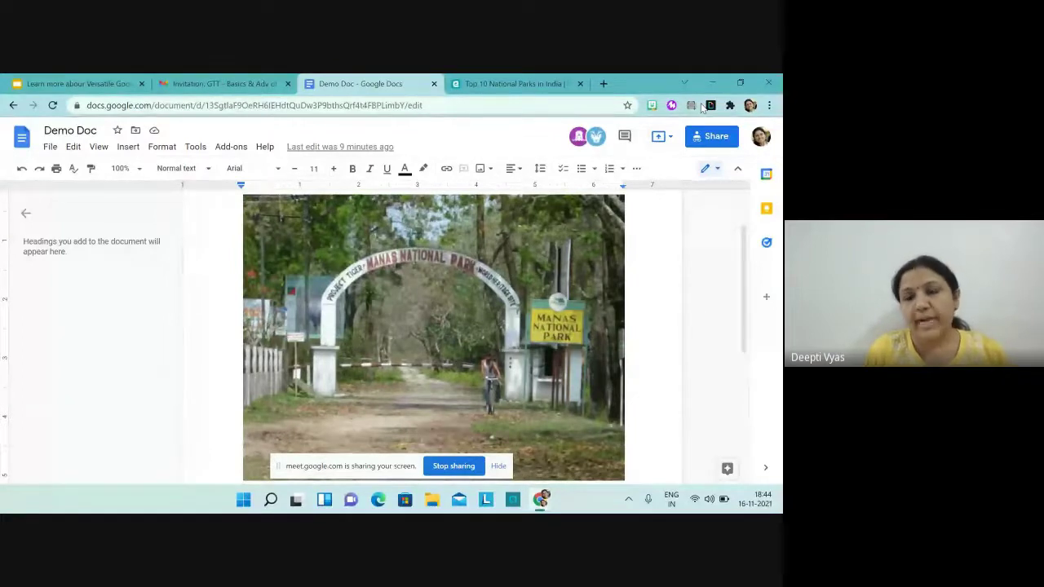
Step: Search the Explore panel for 'Digestive system' diagrams
click(715, 469)
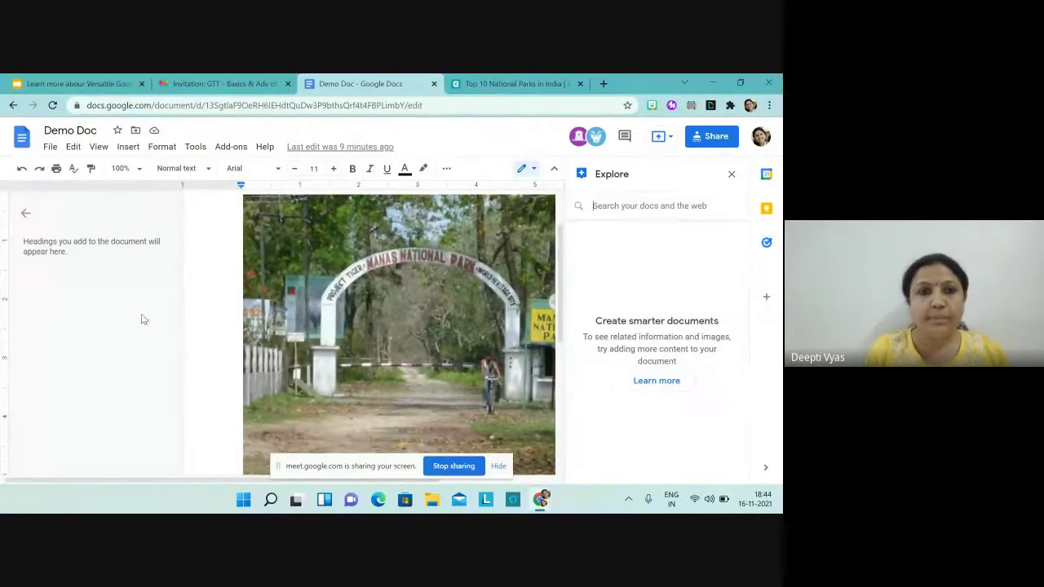
click(733, 176)
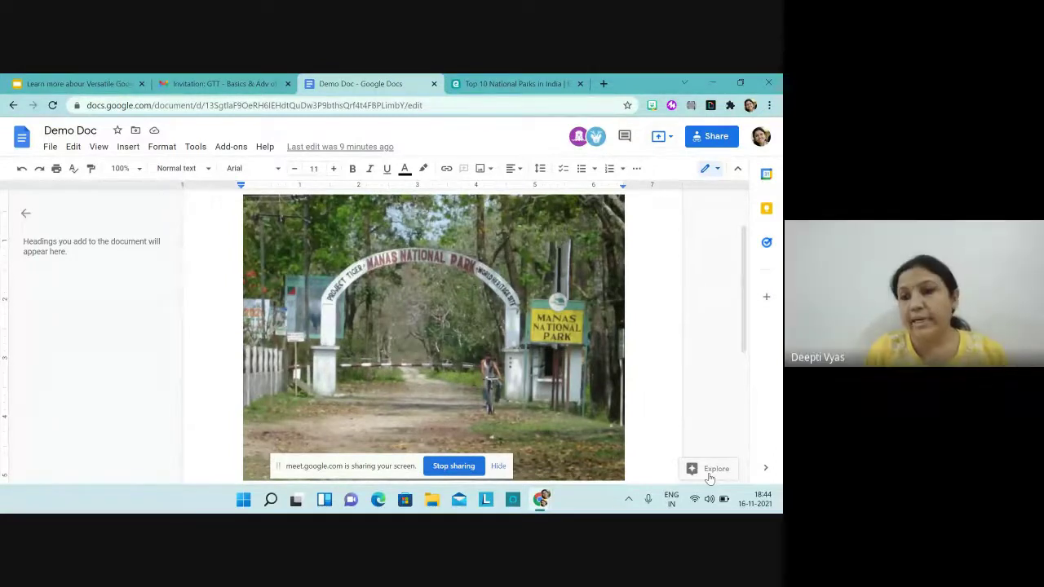
click(710, 476)
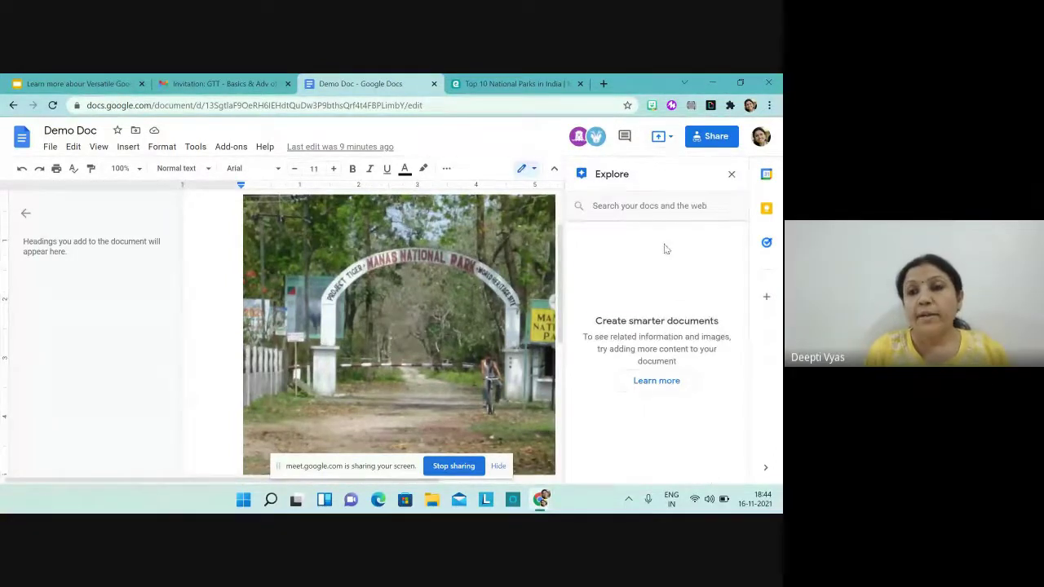
click(640, 209)
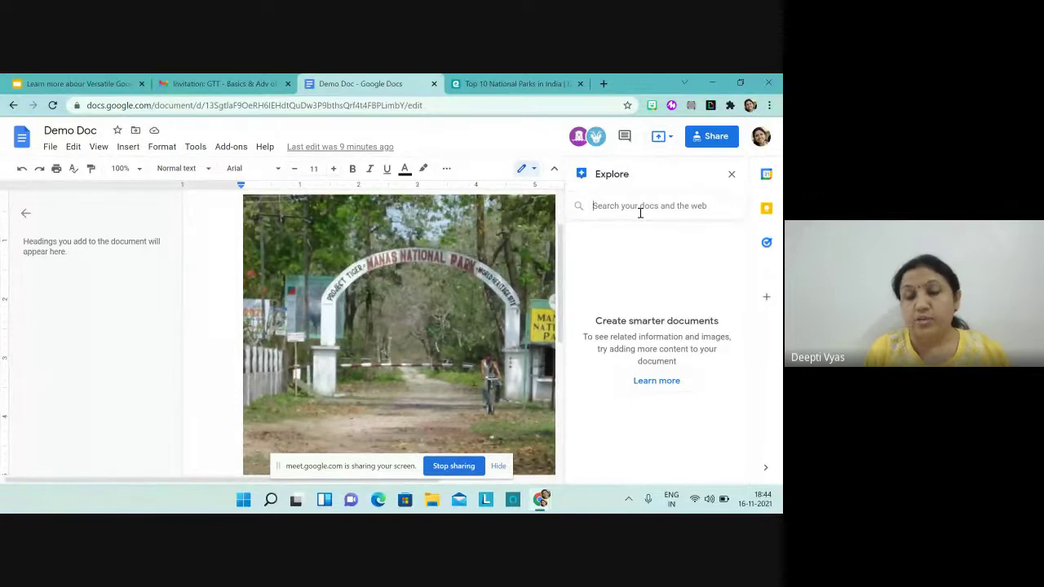
text(Dig)
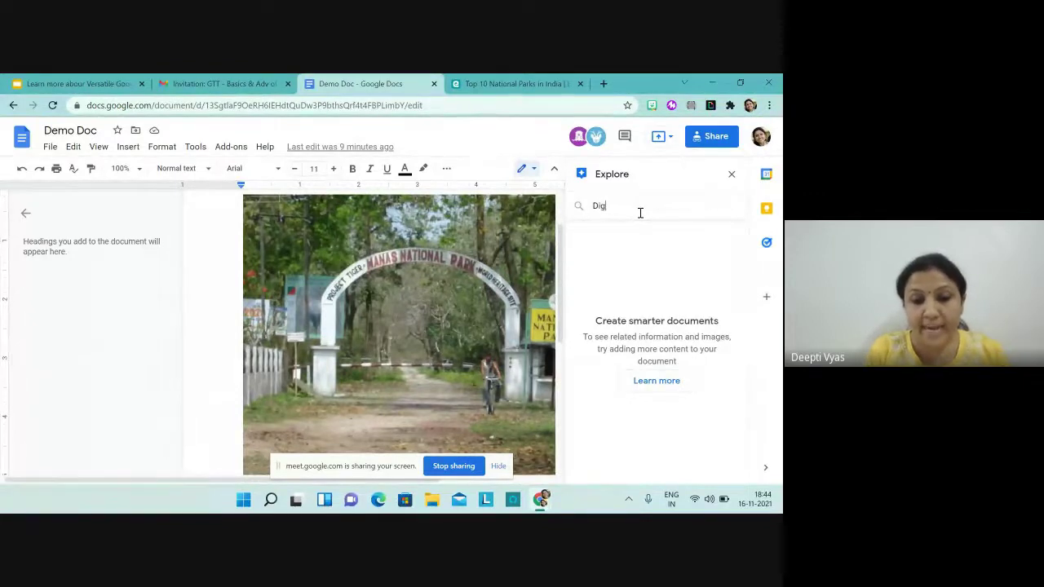
text(estive)
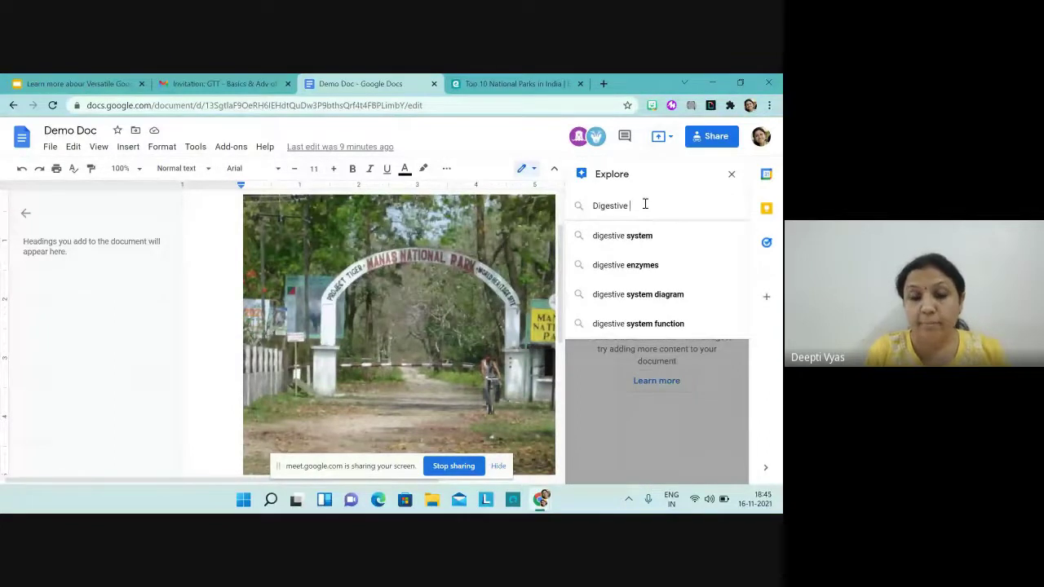
text( system diagram)
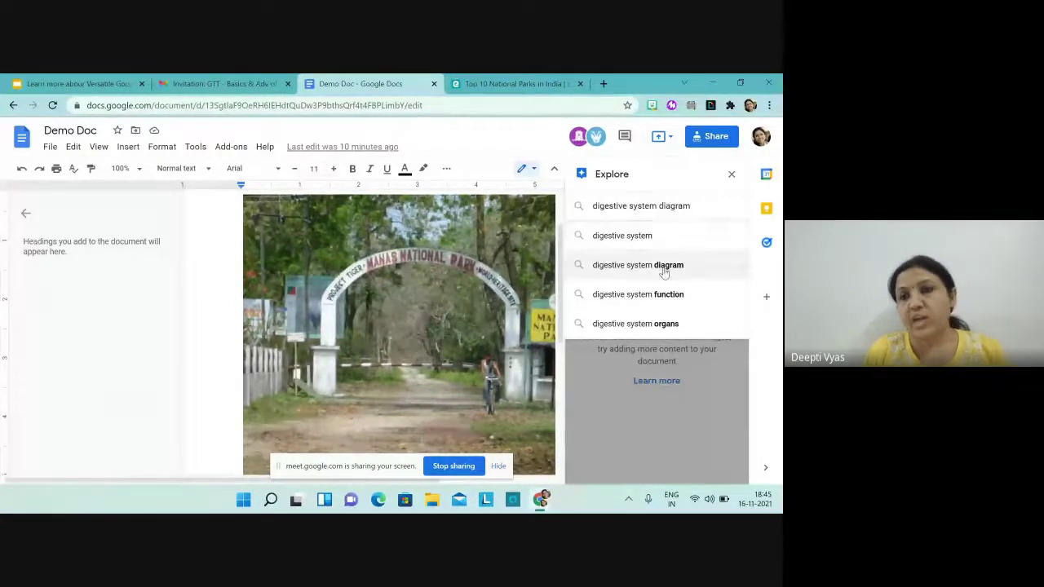
click(664, 273)
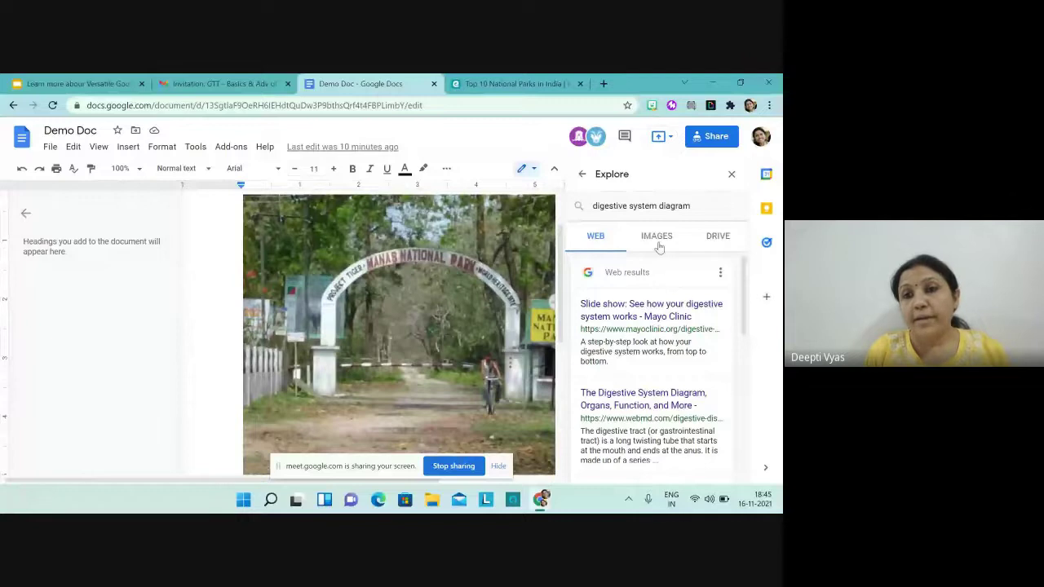
Step: Preview the blank-label digestive system worksheet from the Explore image results
click(657, 237)
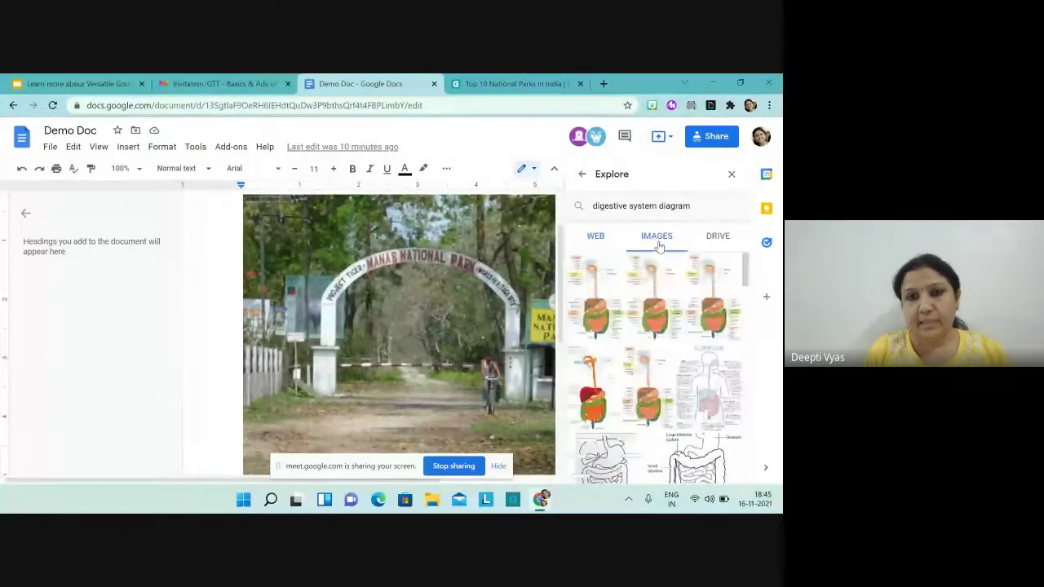
scroll(489, 326, down, 10)
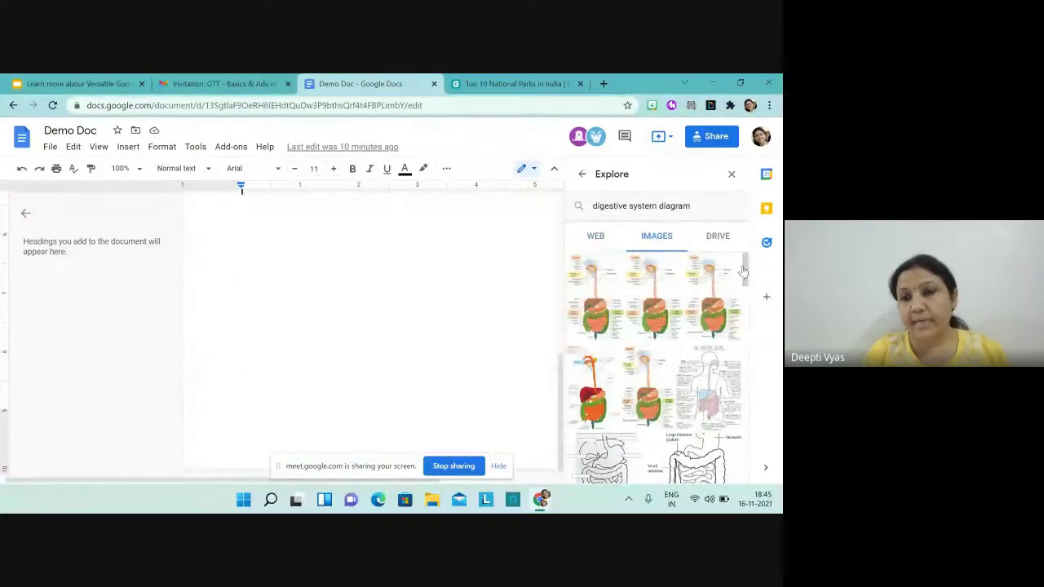
scroll(664, 368, down, 3)
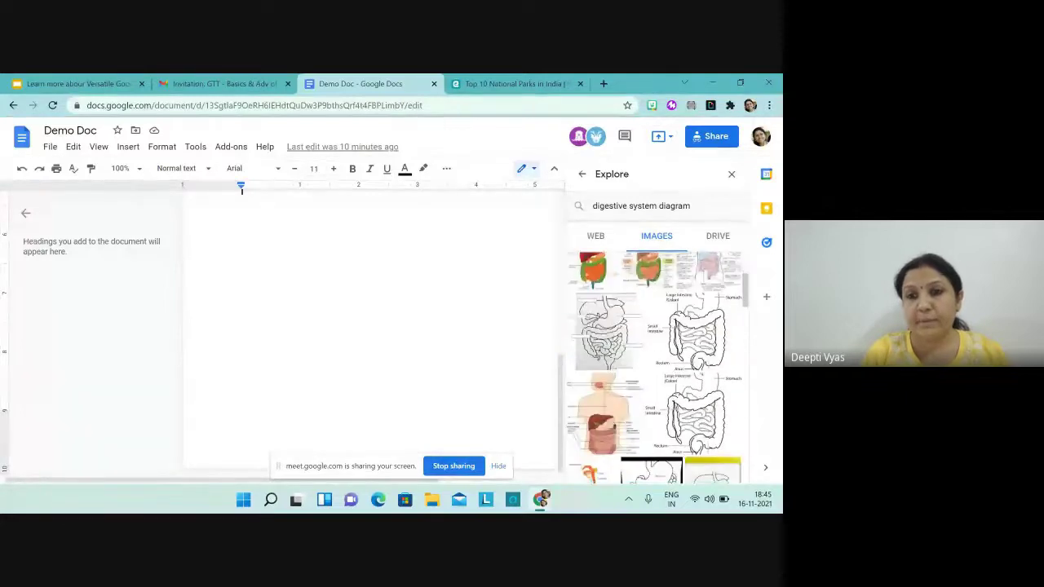
mouse_move(638, 339)
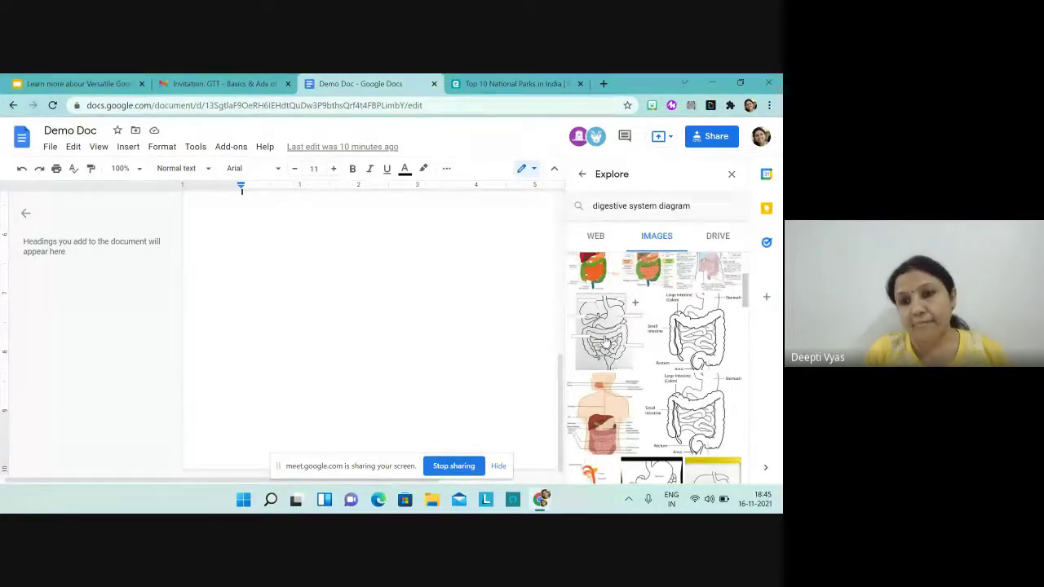
click(605, 341)
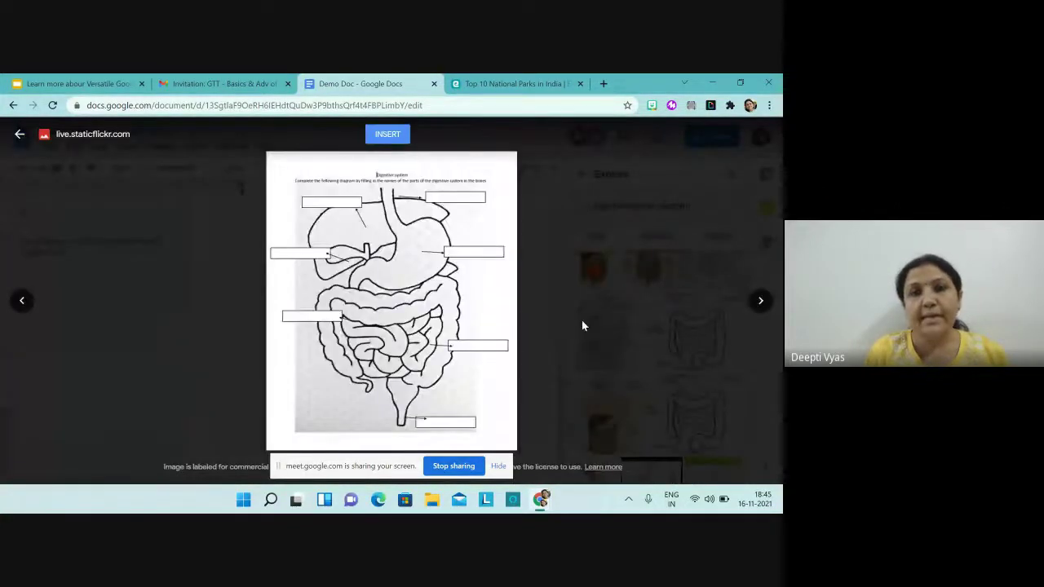
Step: Insert the digestive system worksheet diagram into Demo Doc and close the Explore panel
click(379, 136)
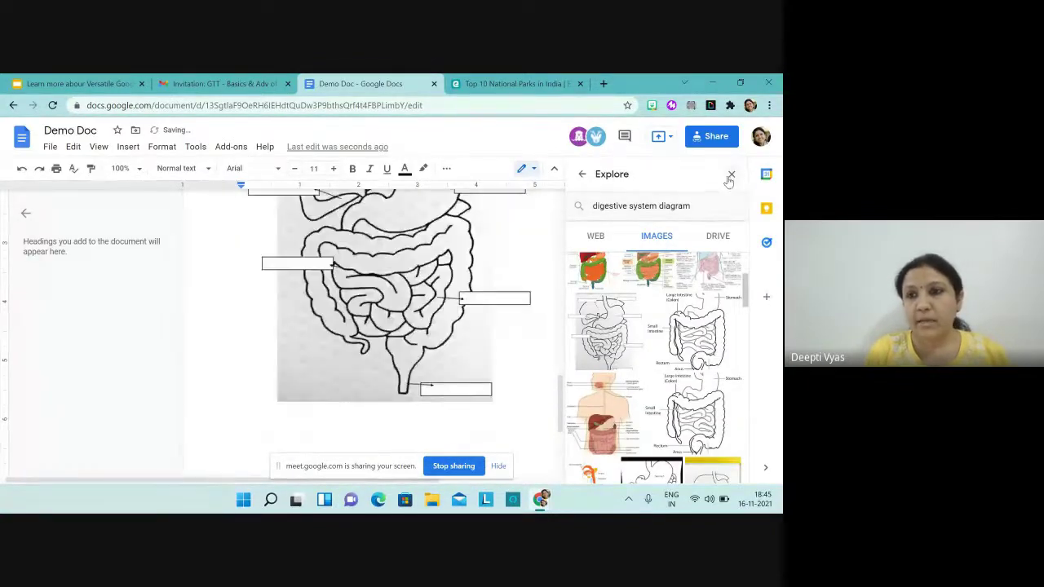
click(732, 173)
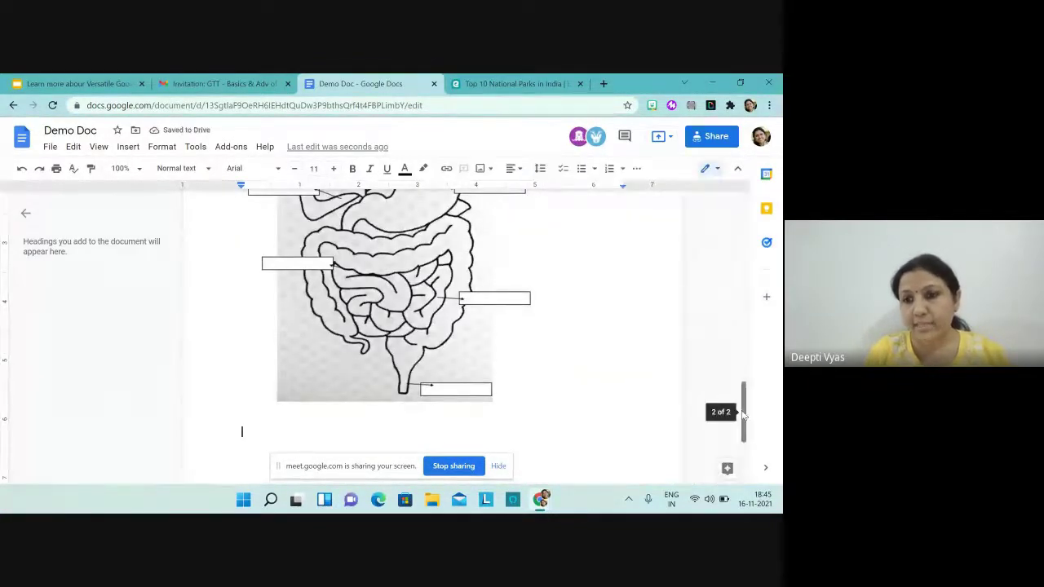
drag(741, 412, 739, 390)
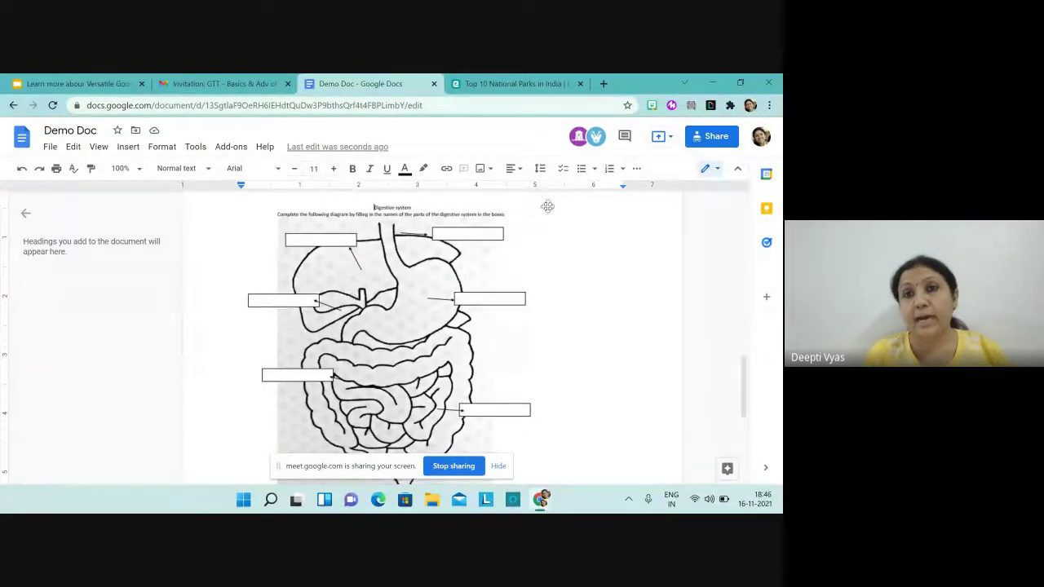
Step: In a new tab, reach the Google Docs home page and scroll to the Gujarati essay
click(604, 84)
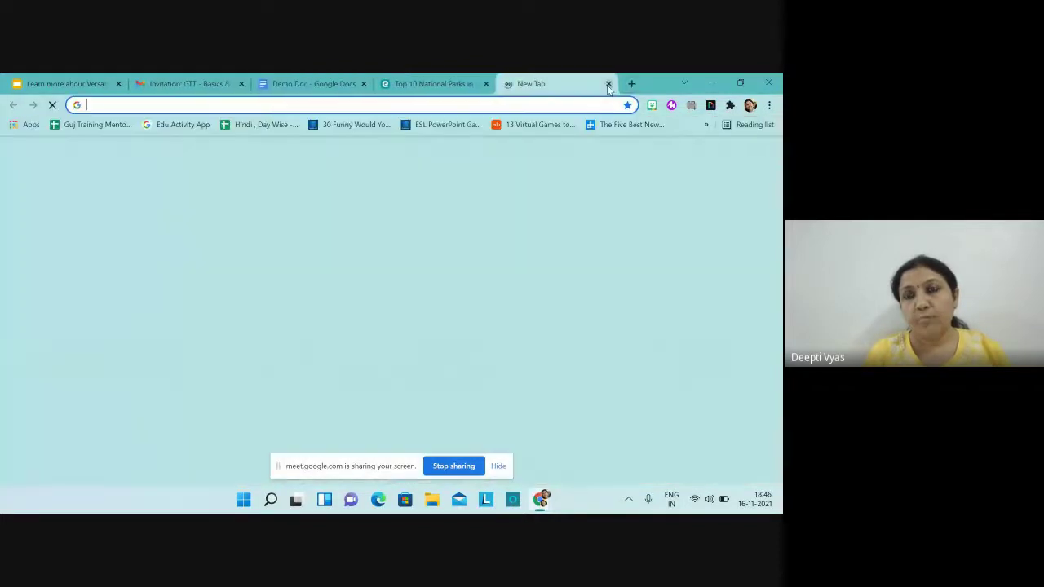
click(722, 159)
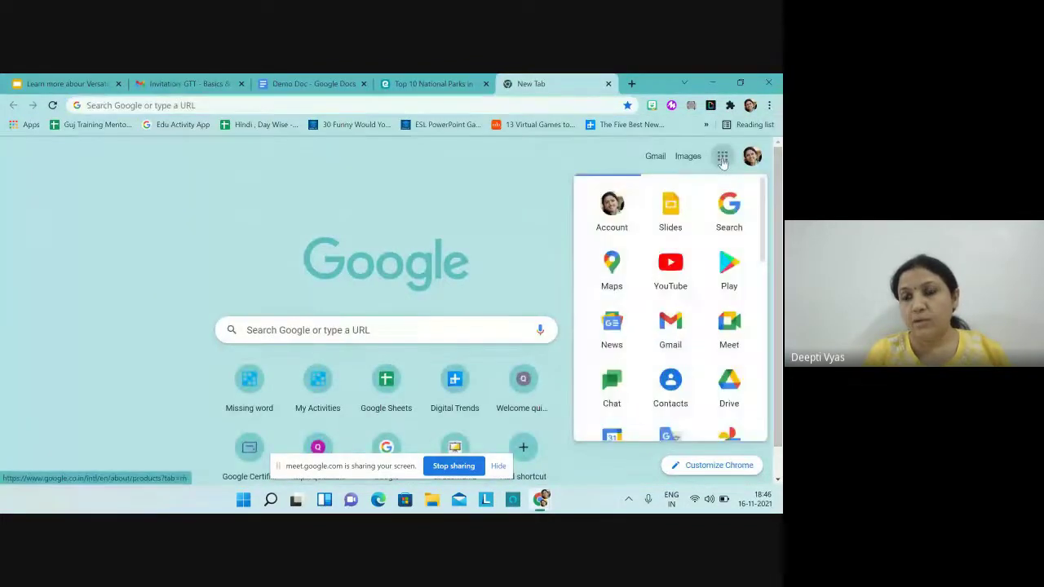
scroll(671, 367, down, 2)
scroll(670, 310, down, 3)
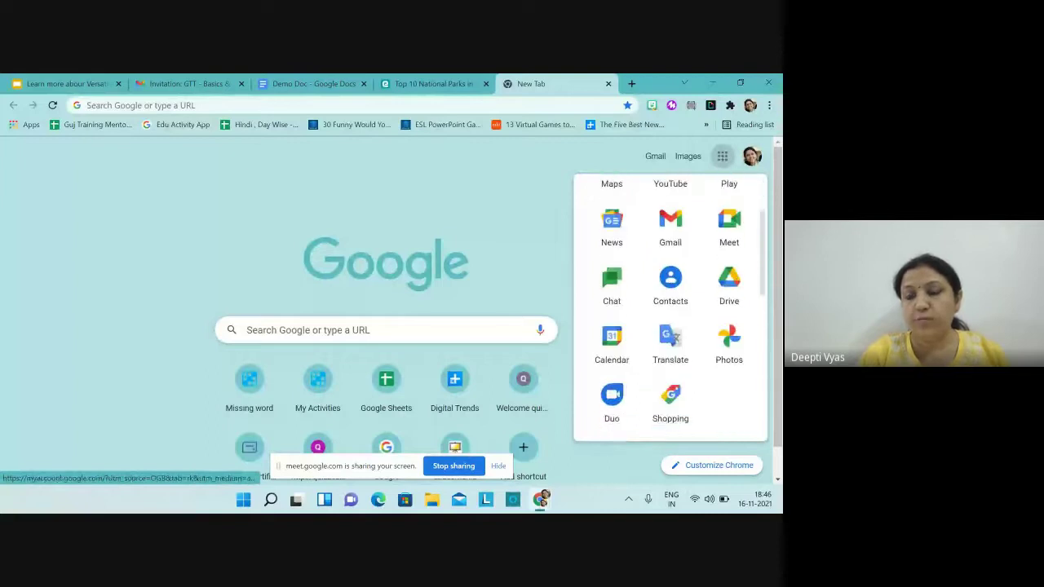
click(670, 349)
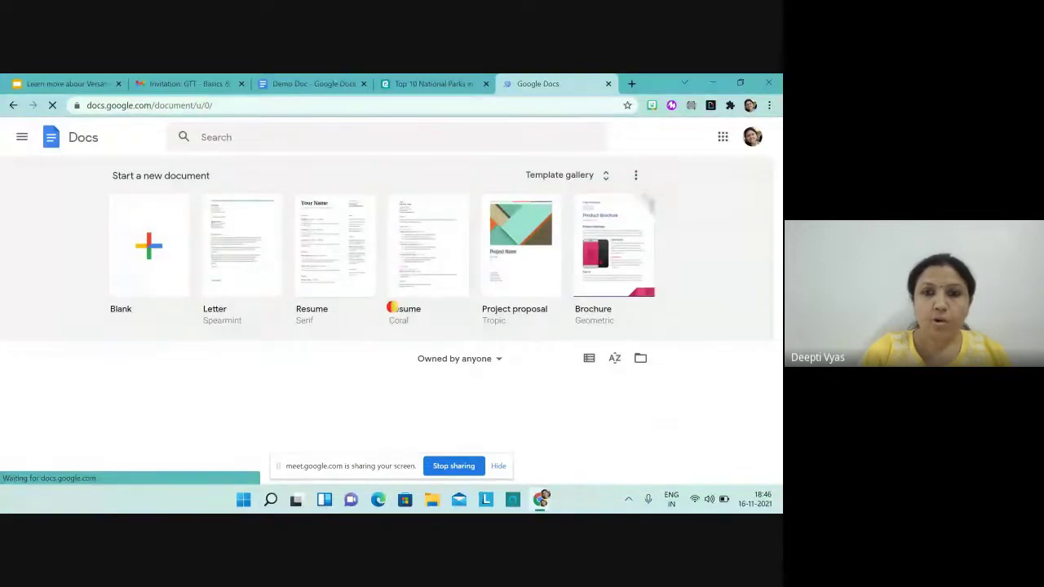
scroll(392, 306, down, 2)
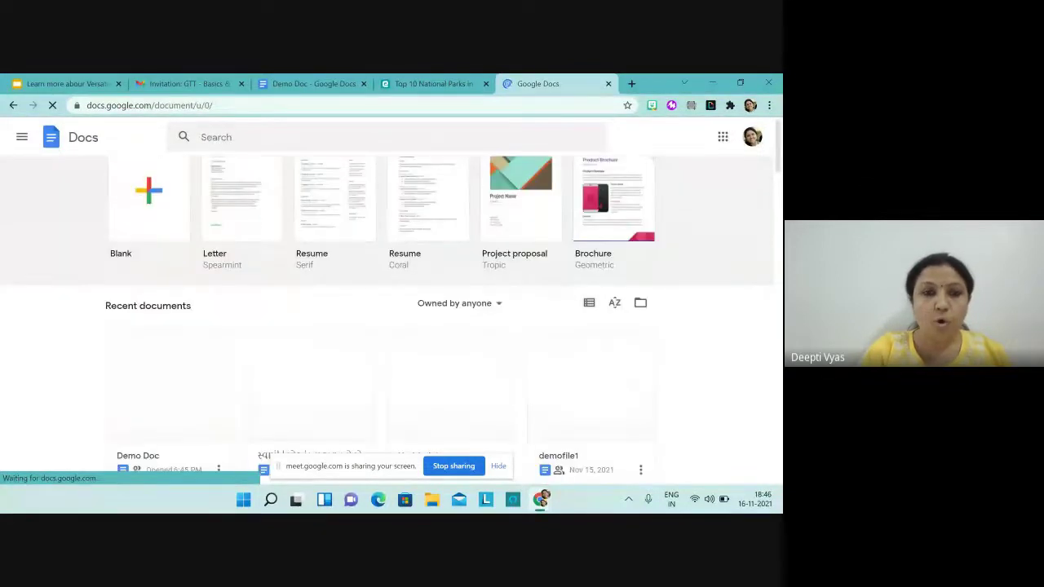
scroll(393, 307, down, 1)
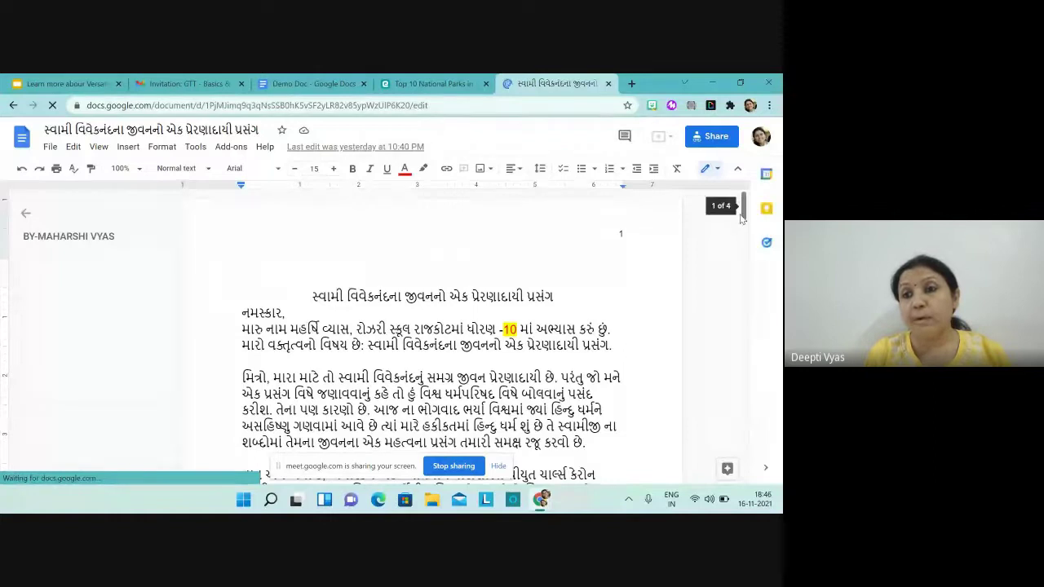
drag(742, 217, 744, 269)
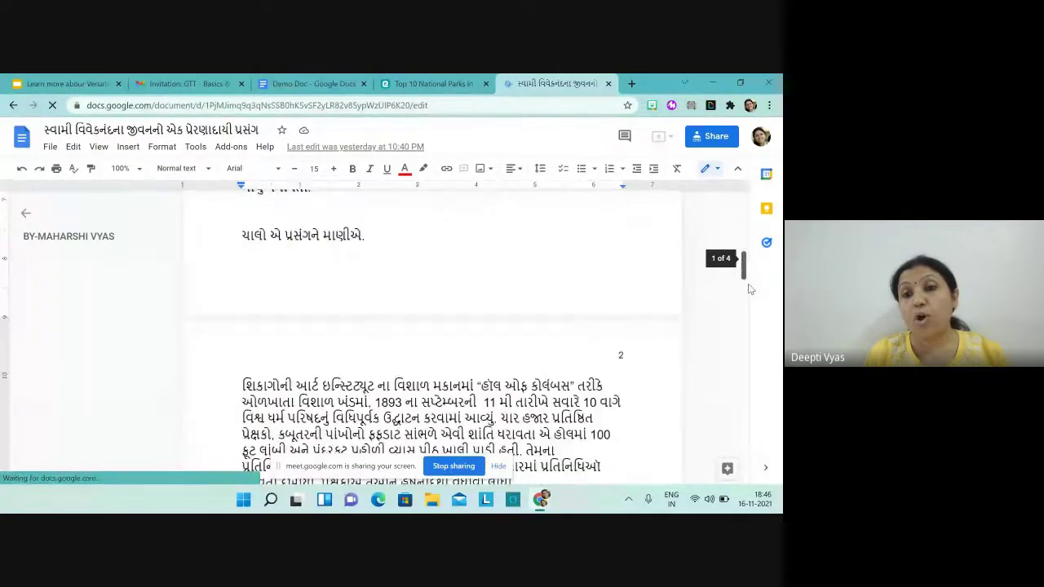
scroll(750, 326, down, 5)
scroll(749, 335, up, 10)
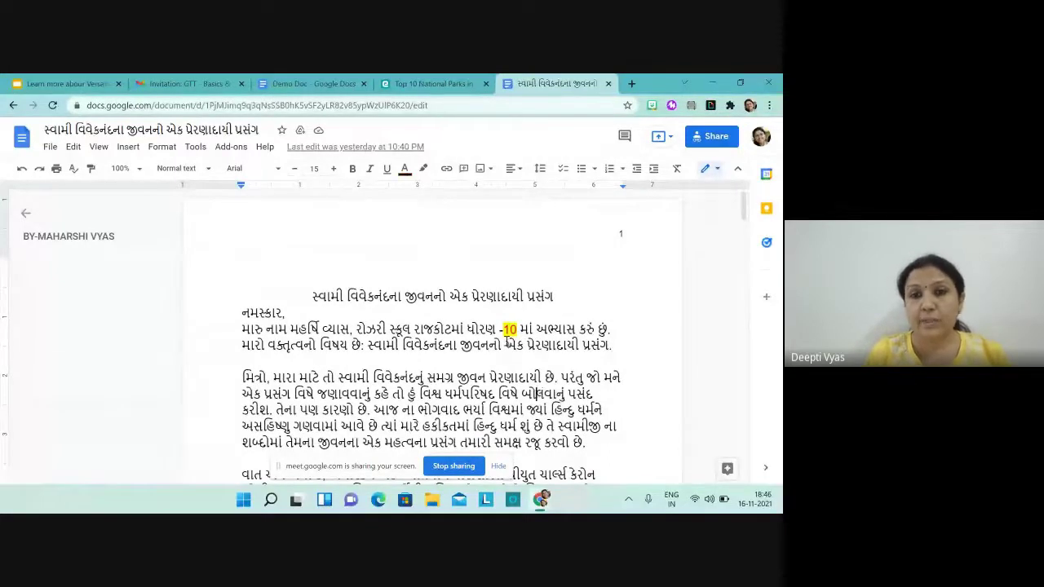
click(531, 329)
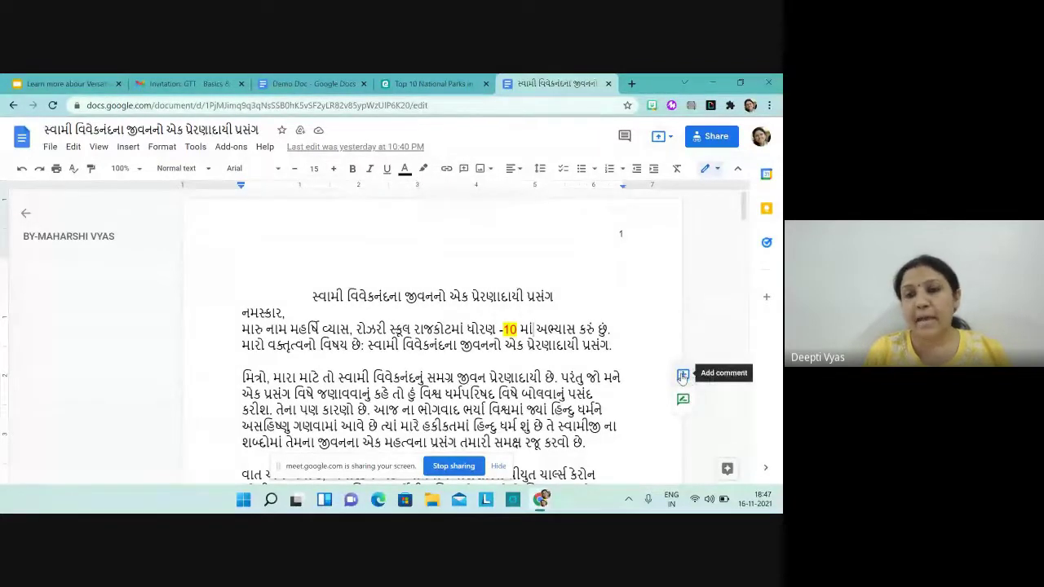
click(683, 376)
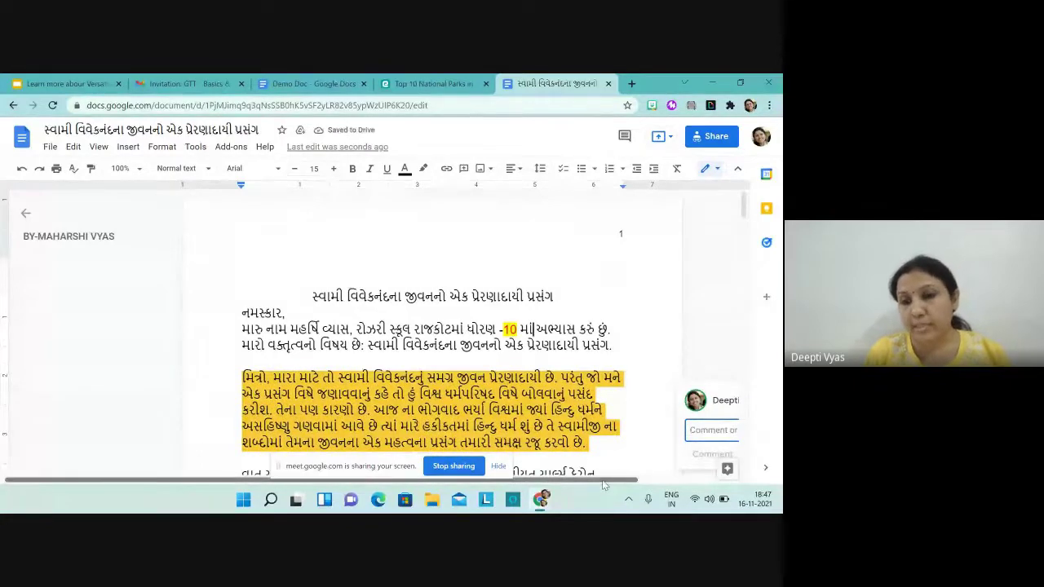
drag(603, 484, 714, 484)
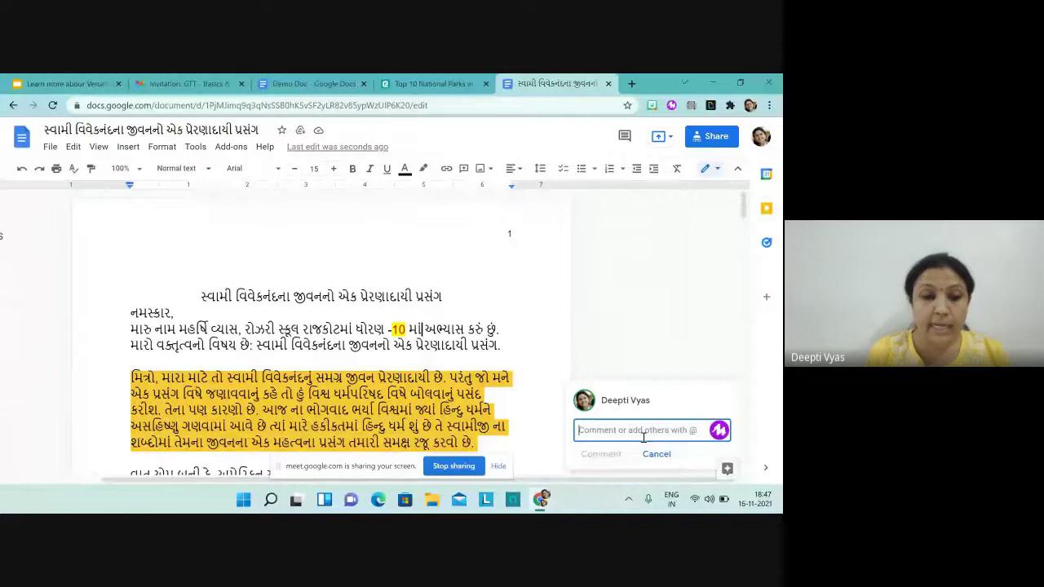
text(@)
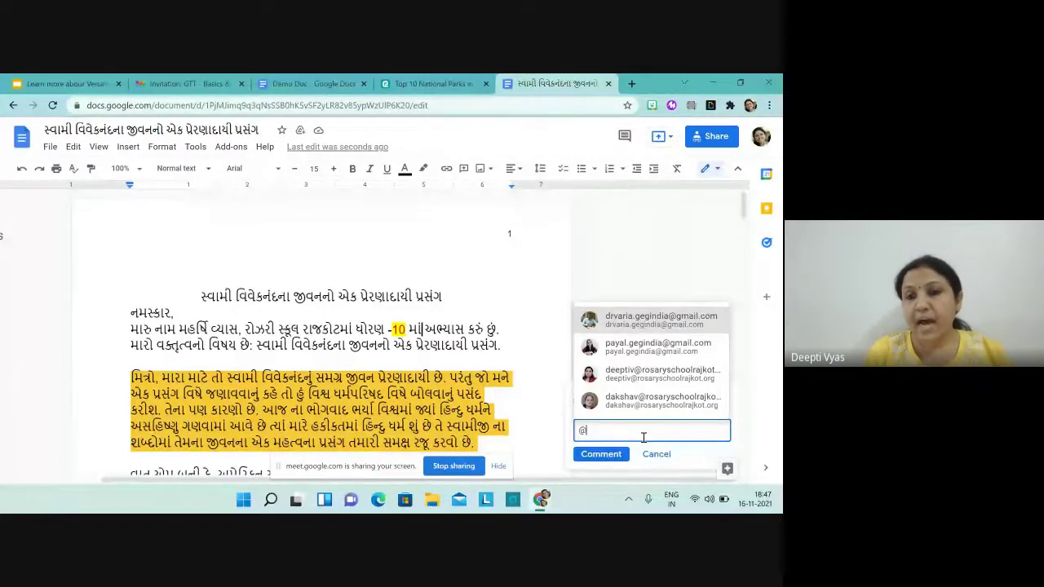
mouse_move(642, 322)
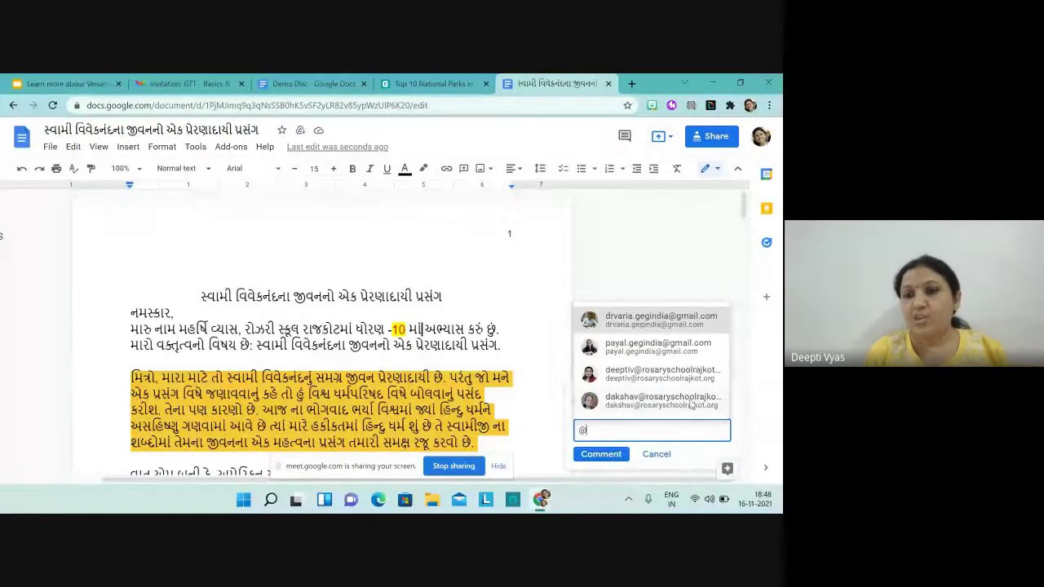
click(691, 405)
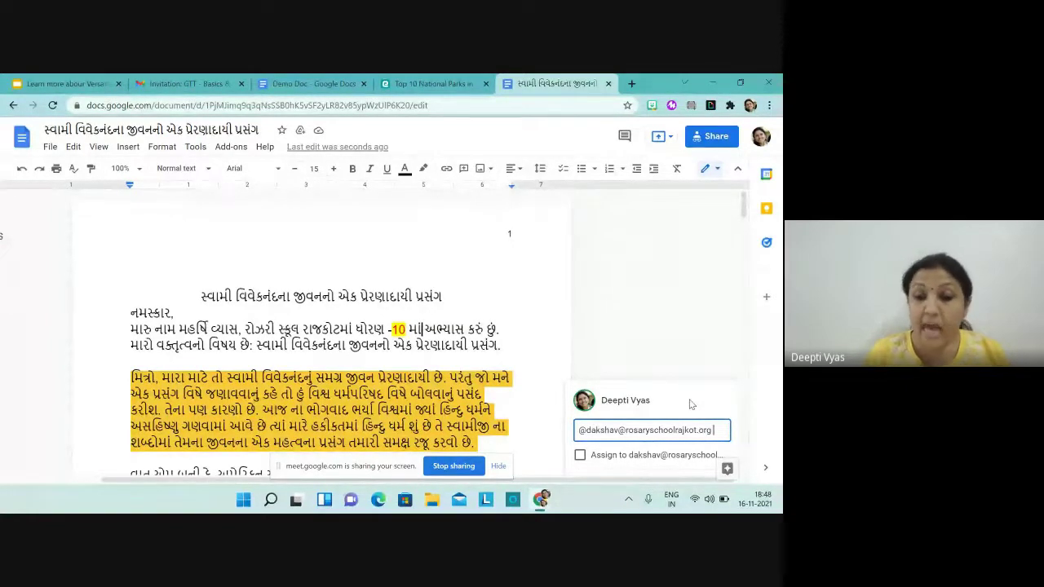
text(Very)
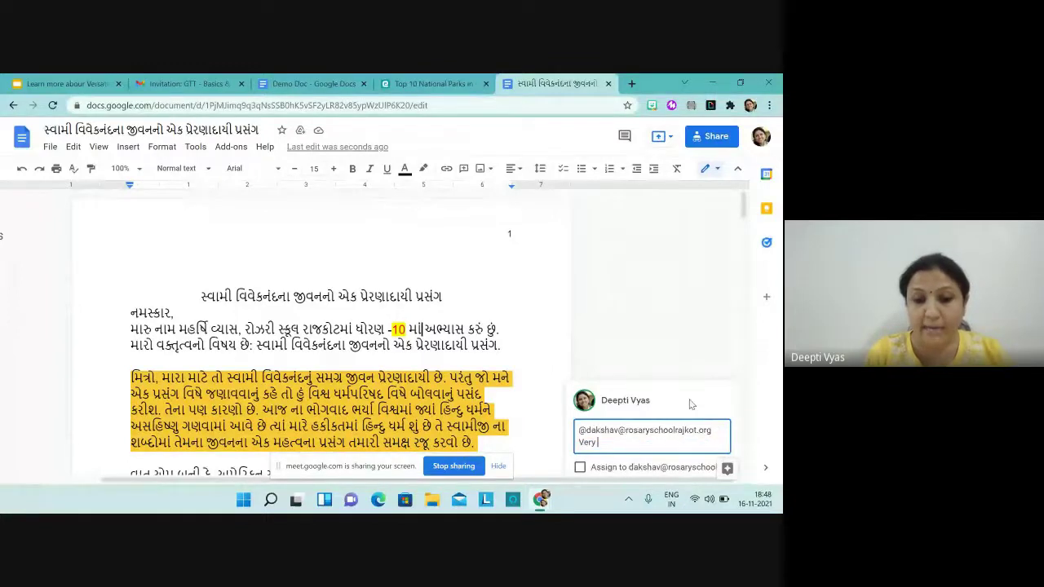
text( good wo)
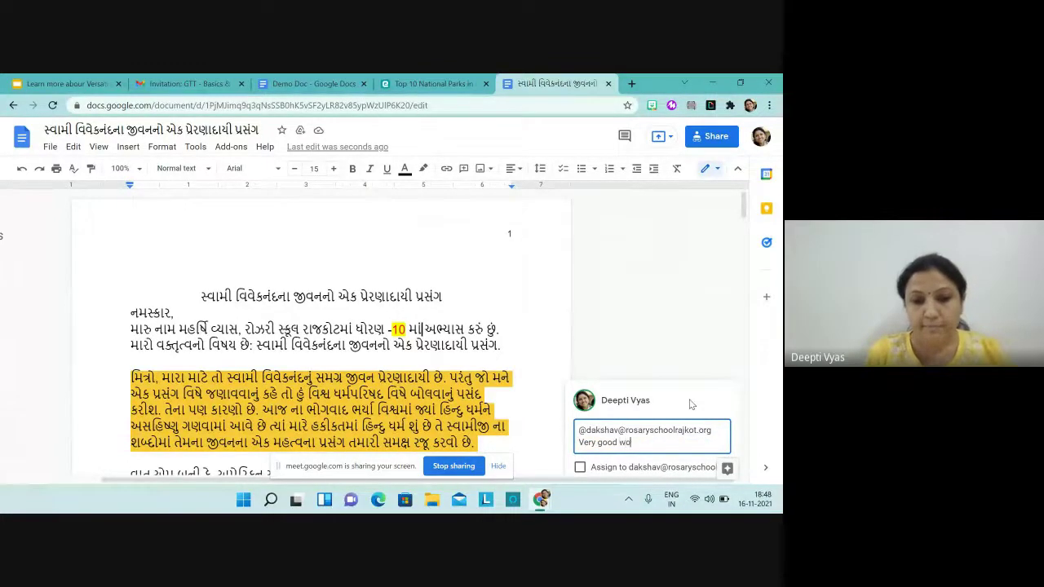
text(rk..keep)
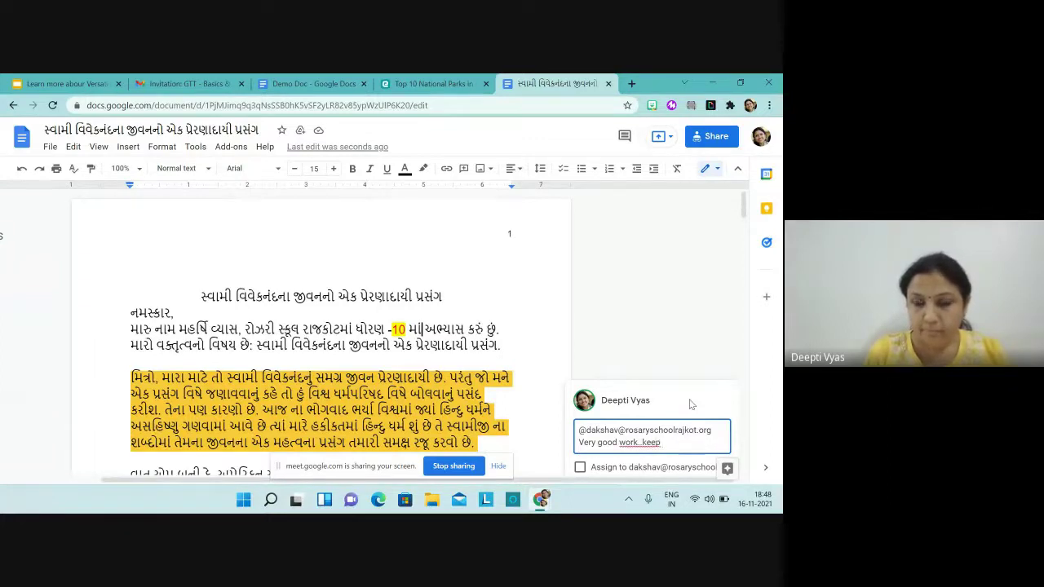
text( it u)
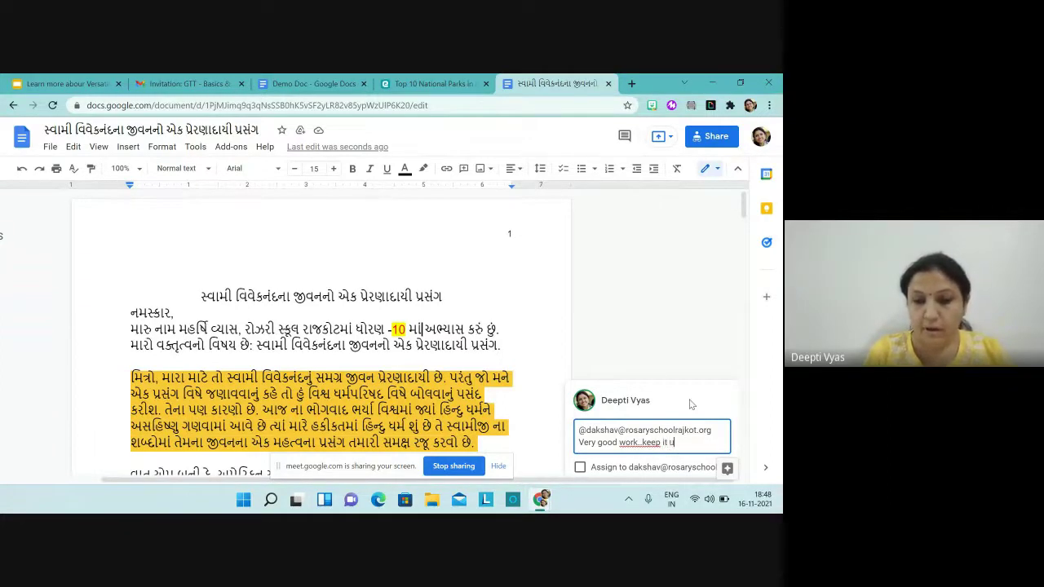
text(p..)
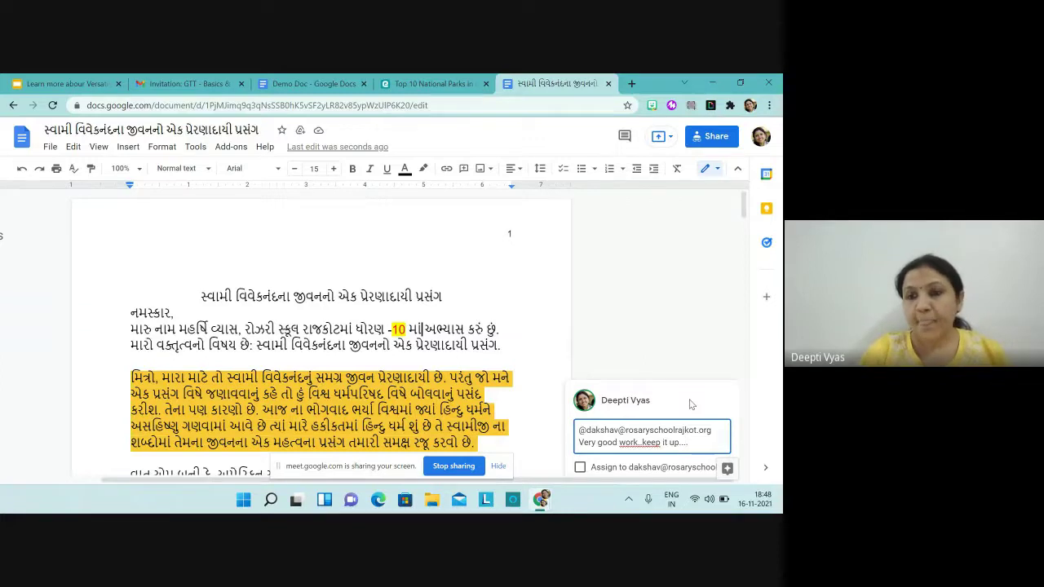
text(.)
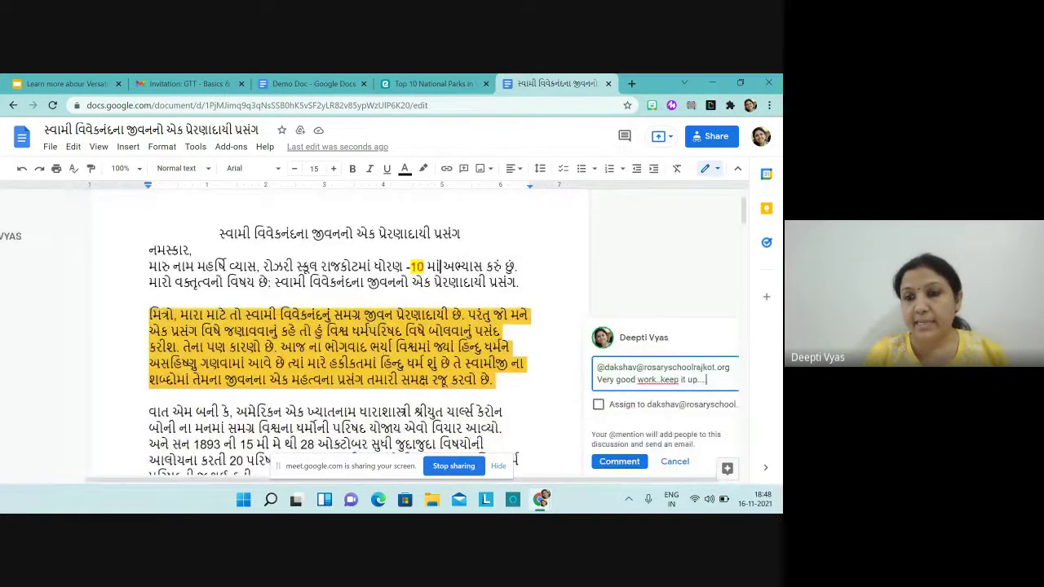
click(599, 405)
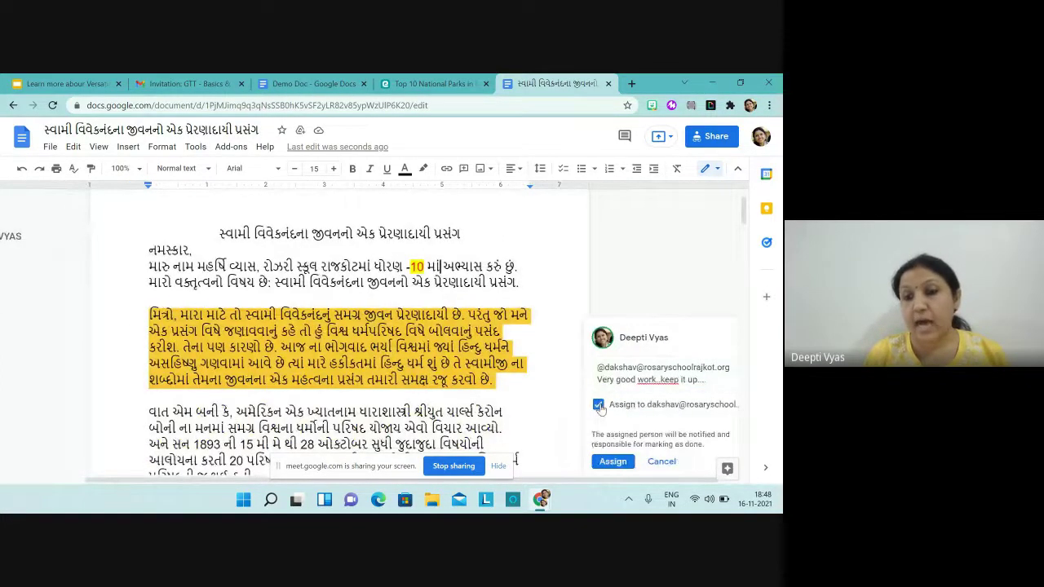
Step: Post the assigned comment, turning on link sharing so link holders can comment
click(609, 463)
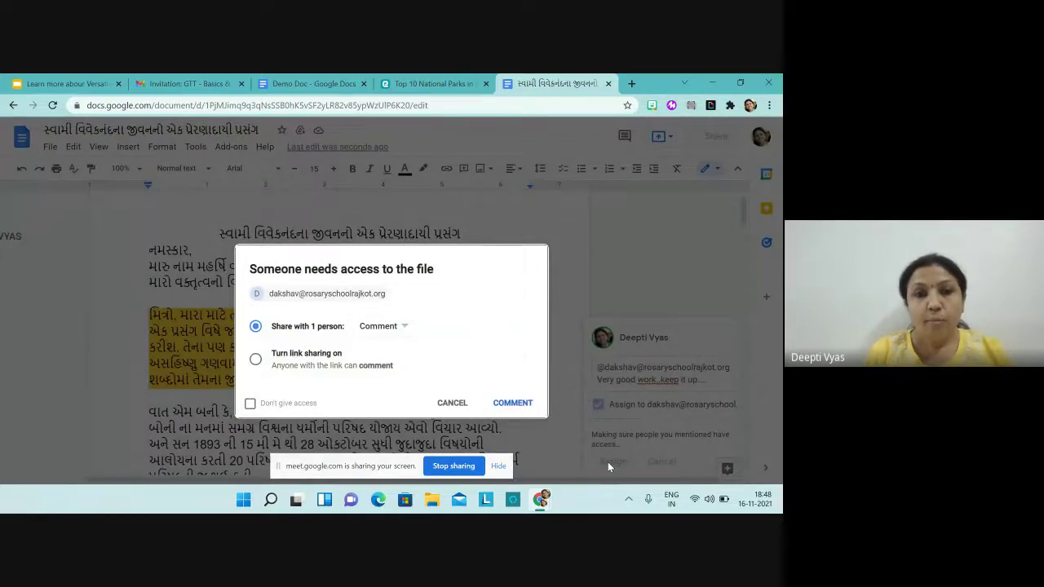
click(257, 361)
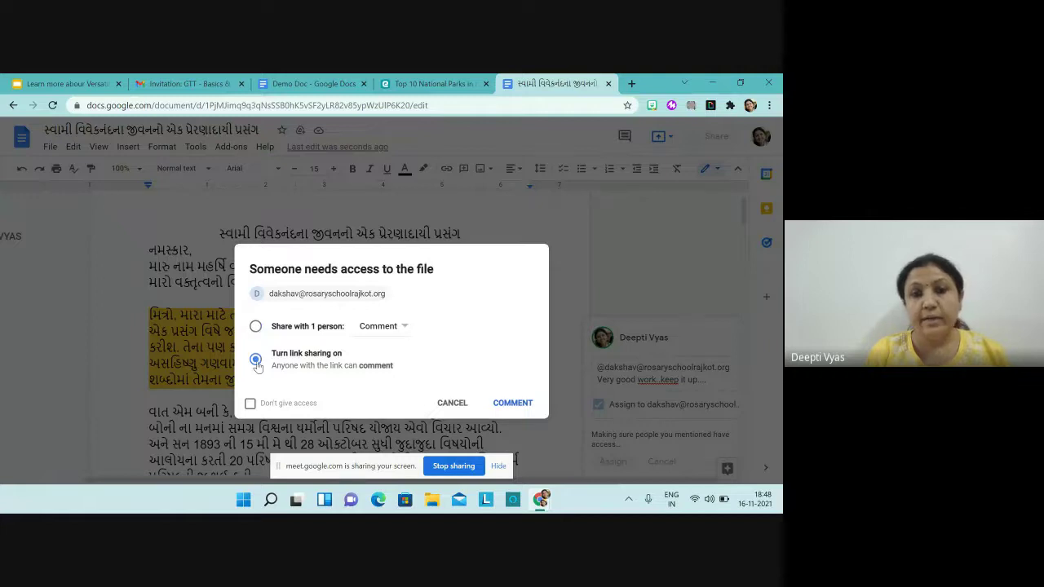
click(526, 405)
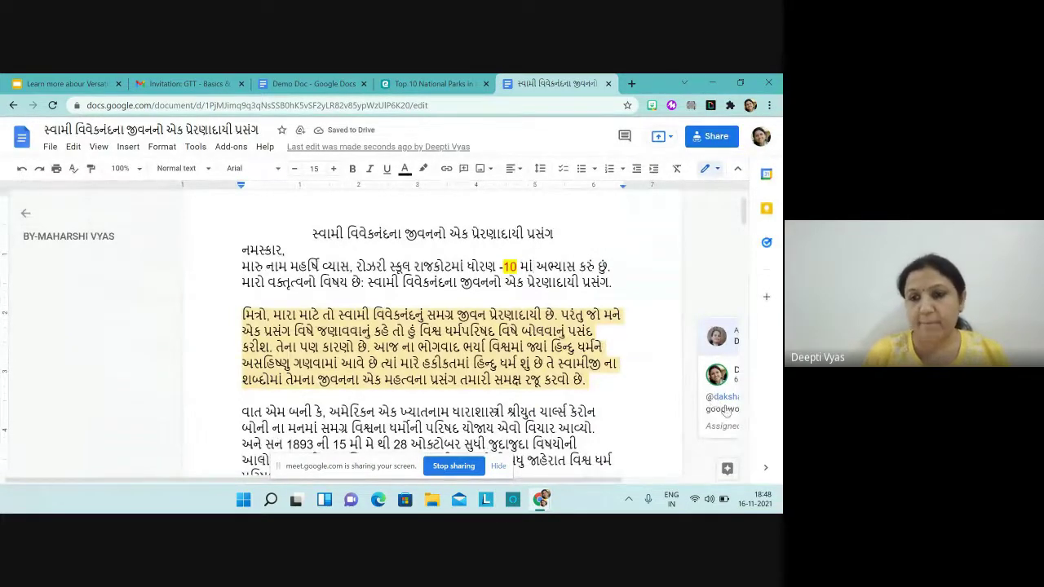
Step: Edit the posted comment to add 'Give more detail about this topic' and save it
drag(572, 478, 721, 483)
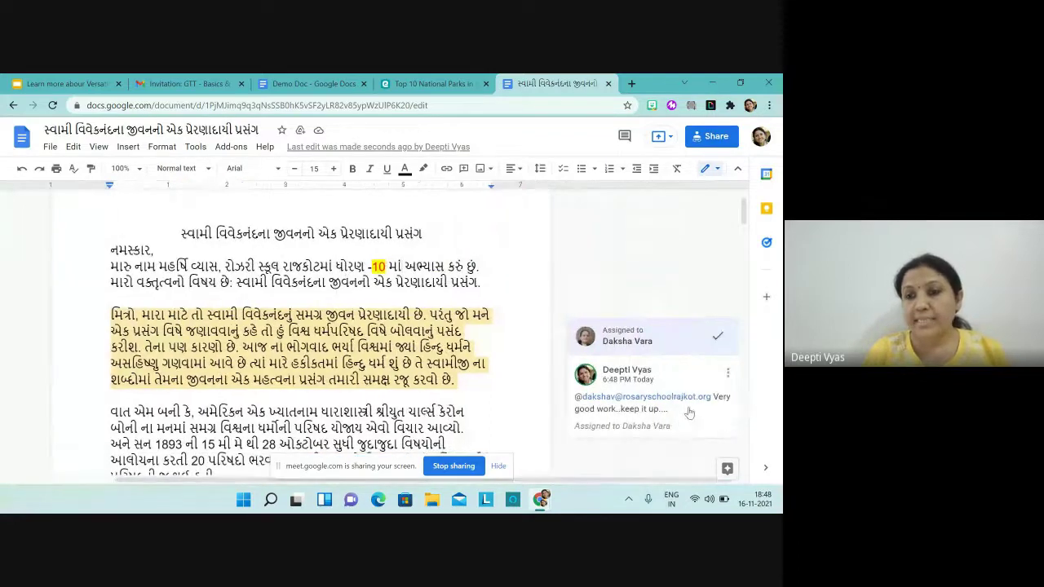
click(728, 378)
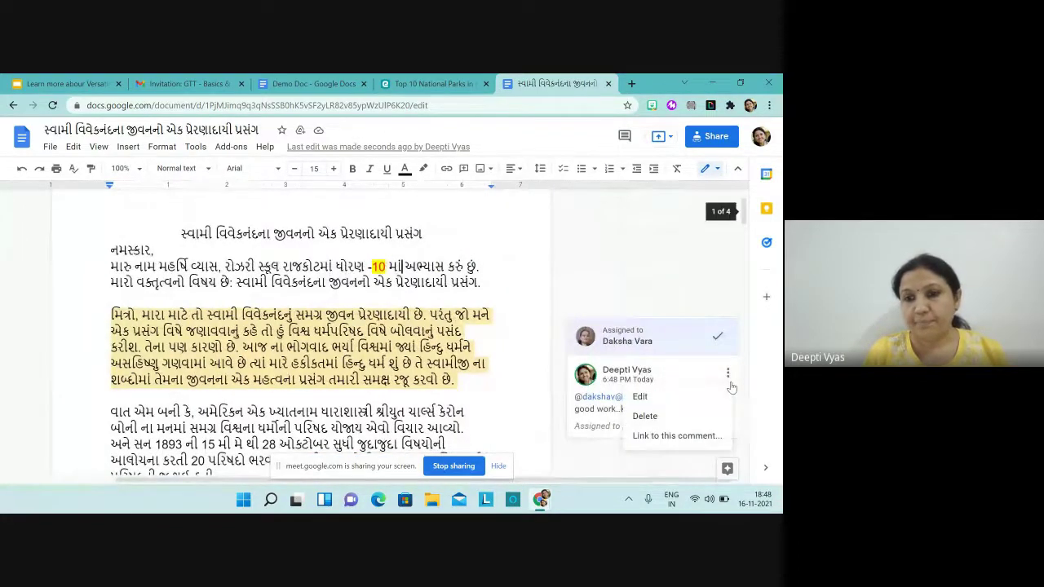
click(642, 397)
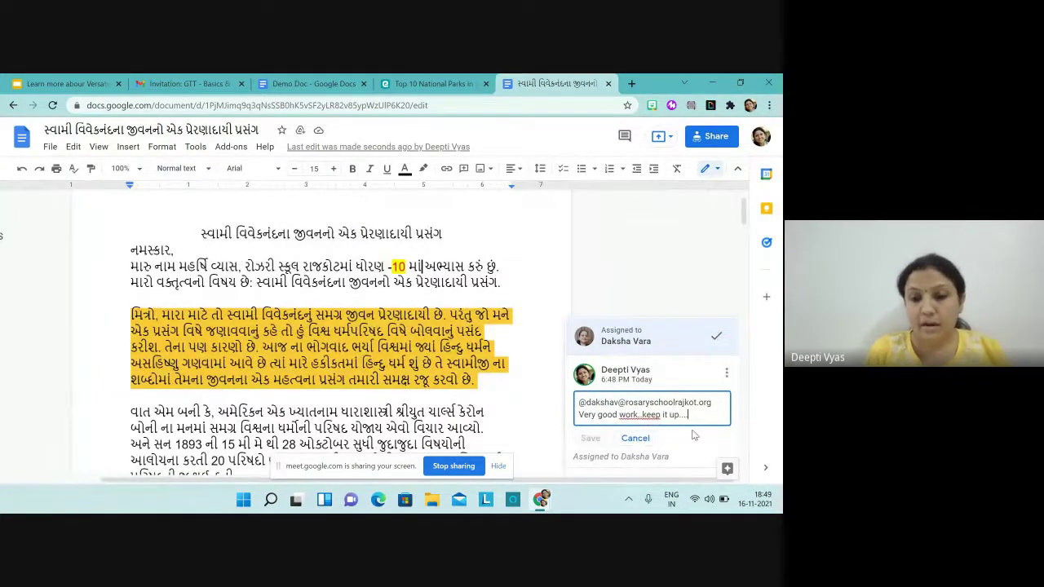
text(Give more d)
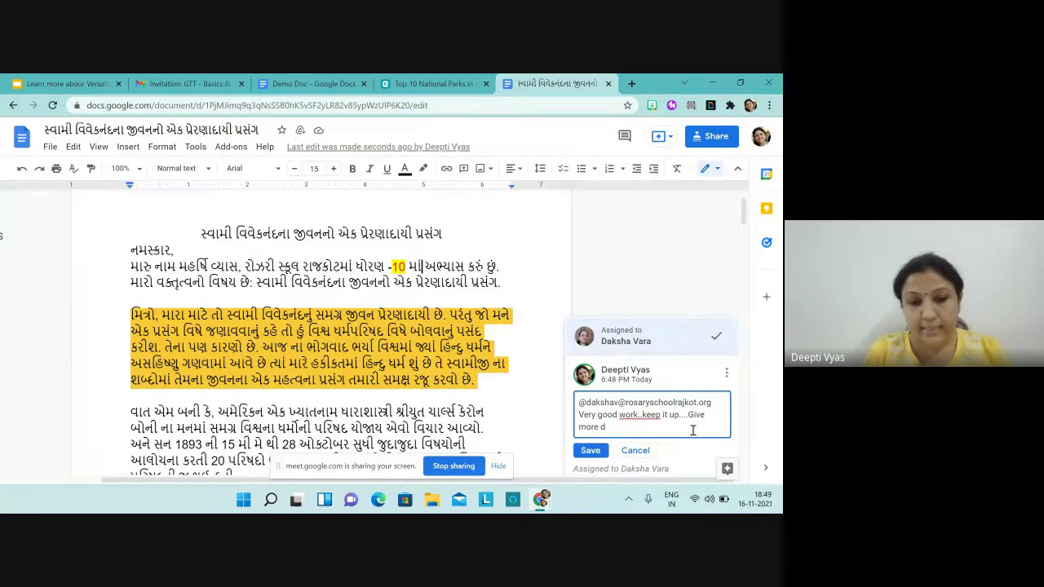
text(etail )
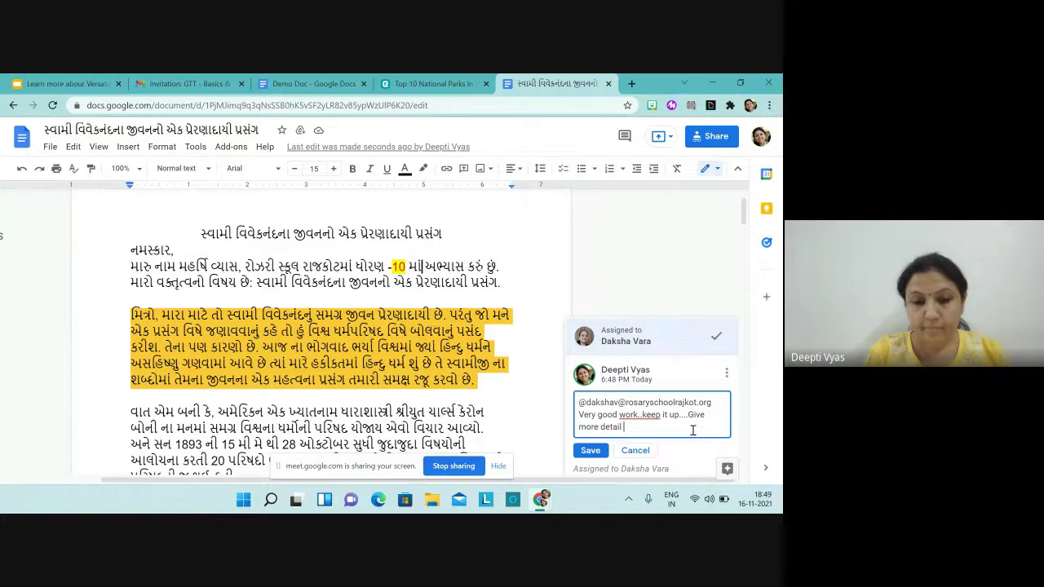
text(about)
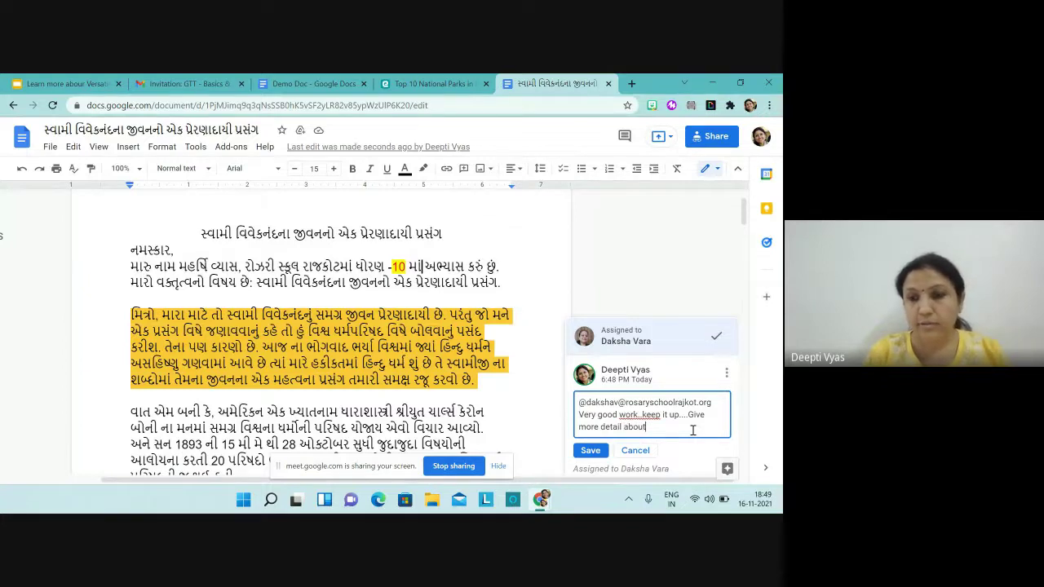
text( this)
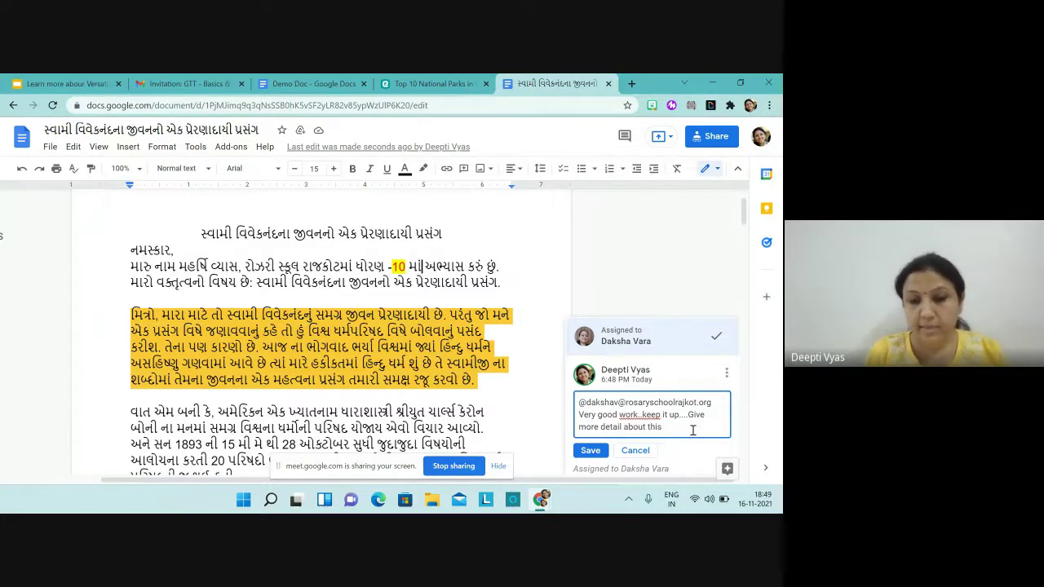
text( topic)
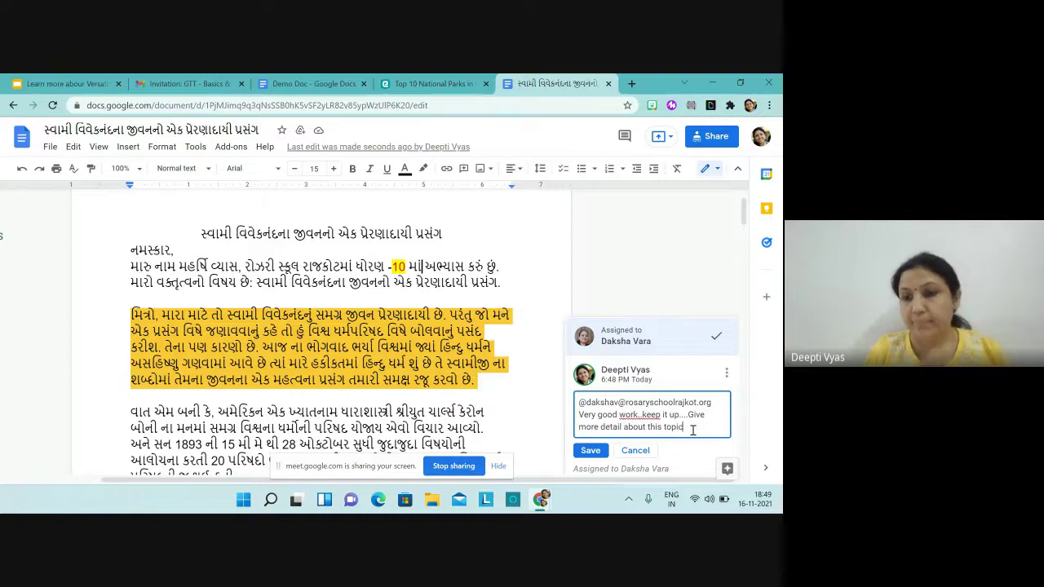
click(589, 451)
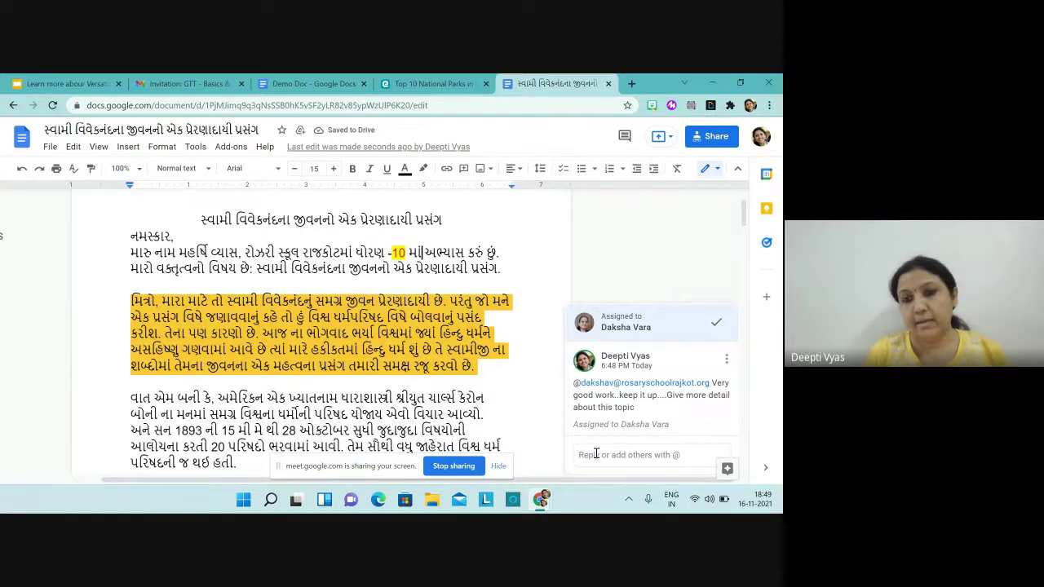
Step: Reply 'pls check' with an @-mention of a colleague, reassigning the comment thread to them
click(595, 454)
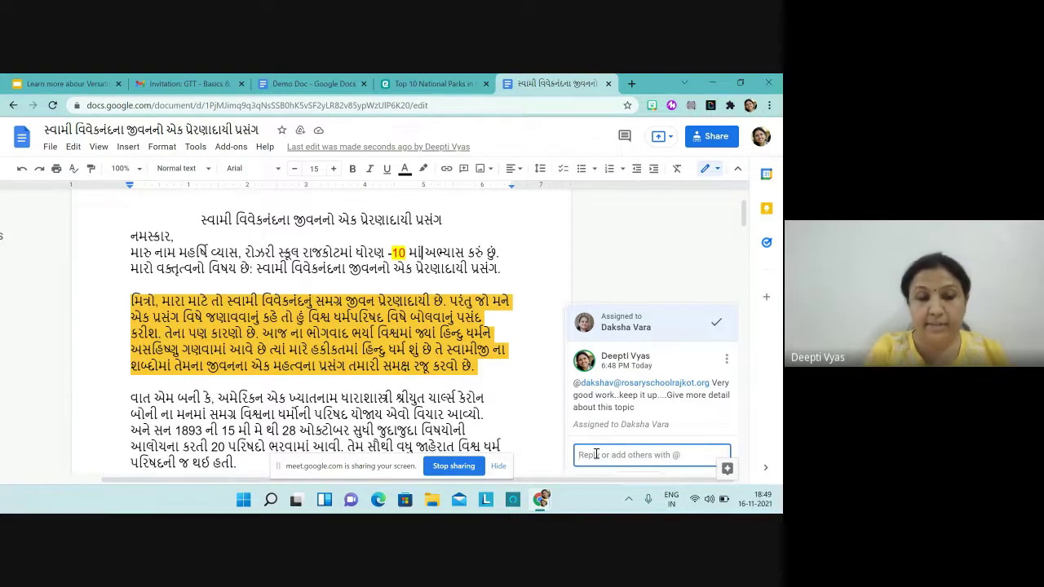
text(@)
click(633, 375)
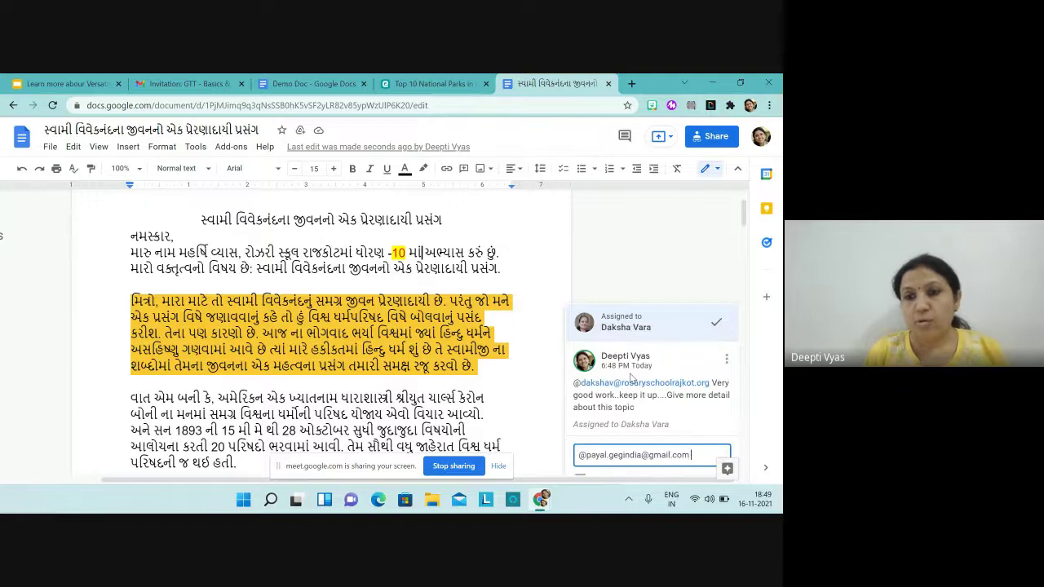
text(p)
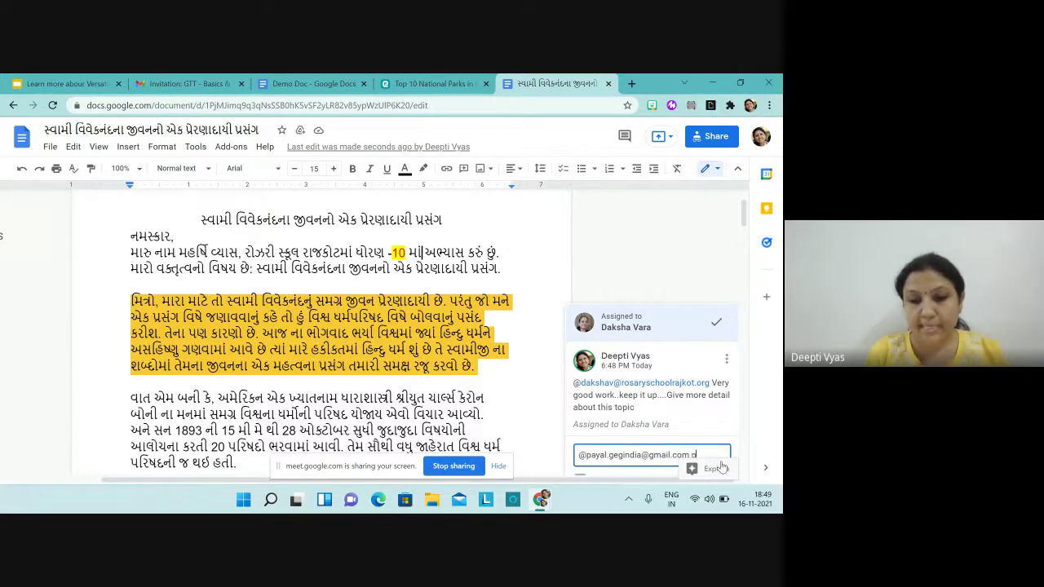
text(ls check)
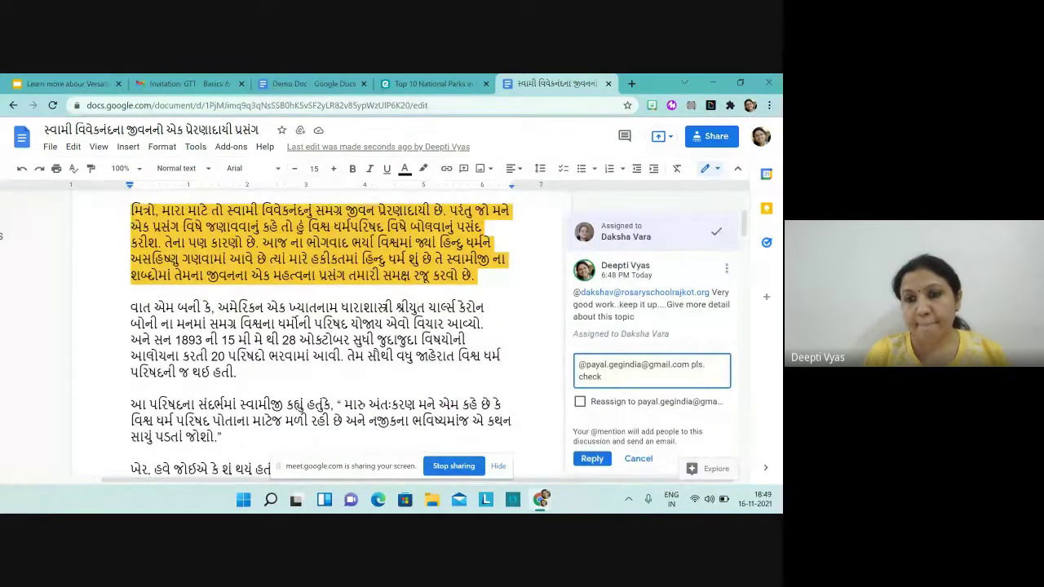
click(580, 401)
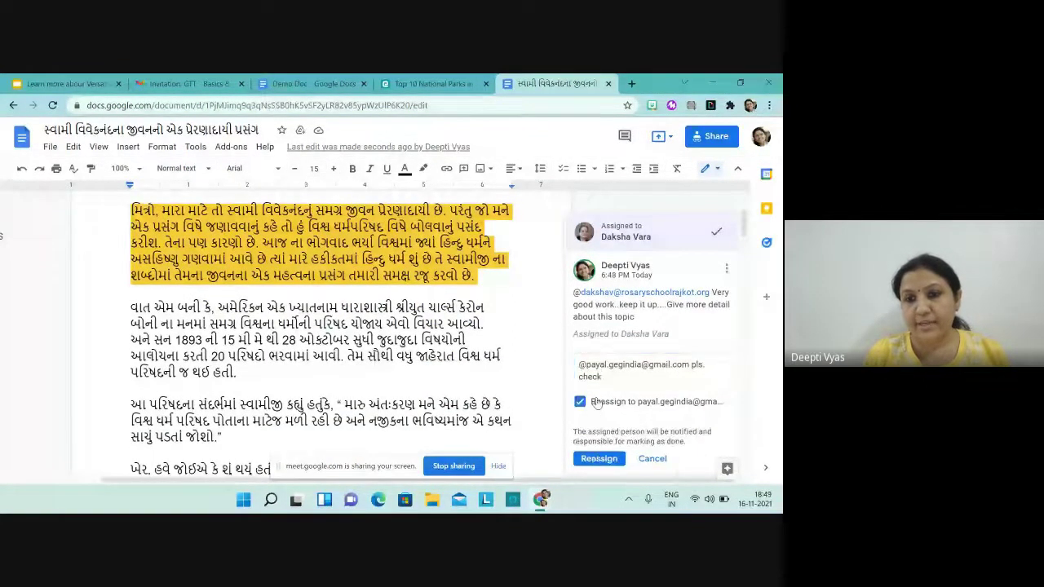
scroll(597, 404, down, 3)
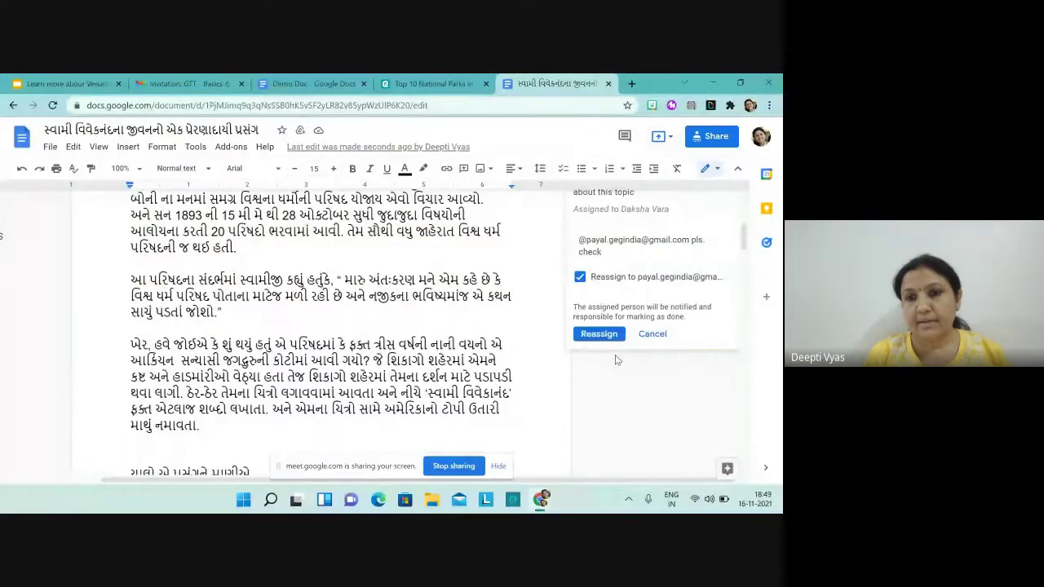
click(599, 335)
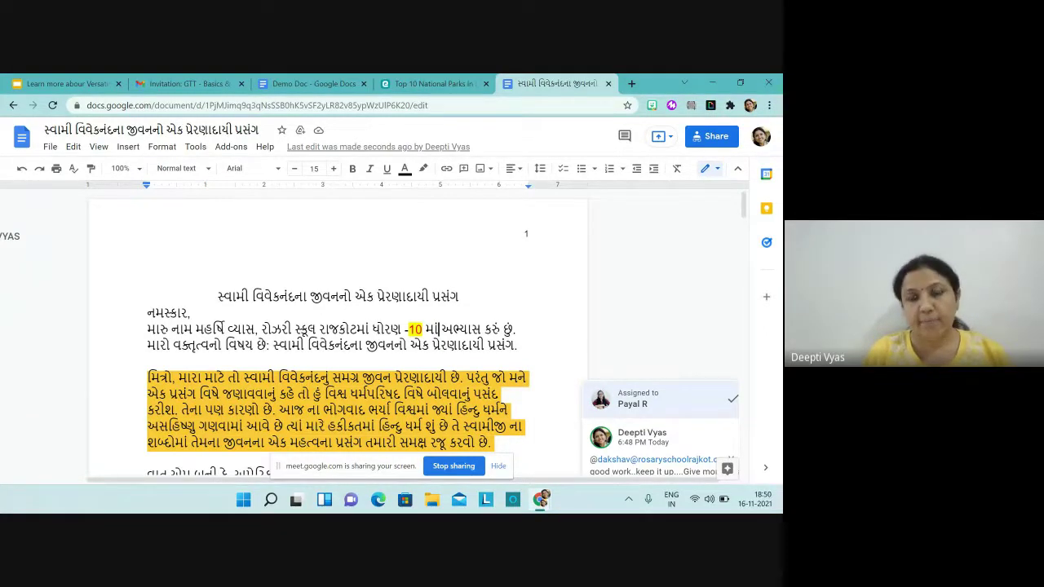
click(662, 251)
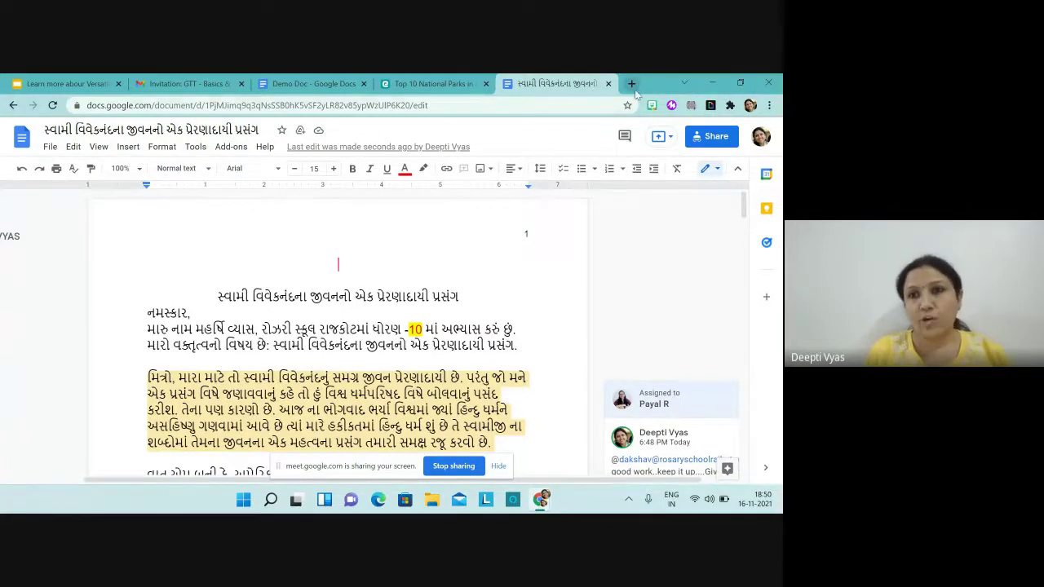
Step: In a new Chrome tab, go to Google Docs via the Google apps grid
click(633, 86)
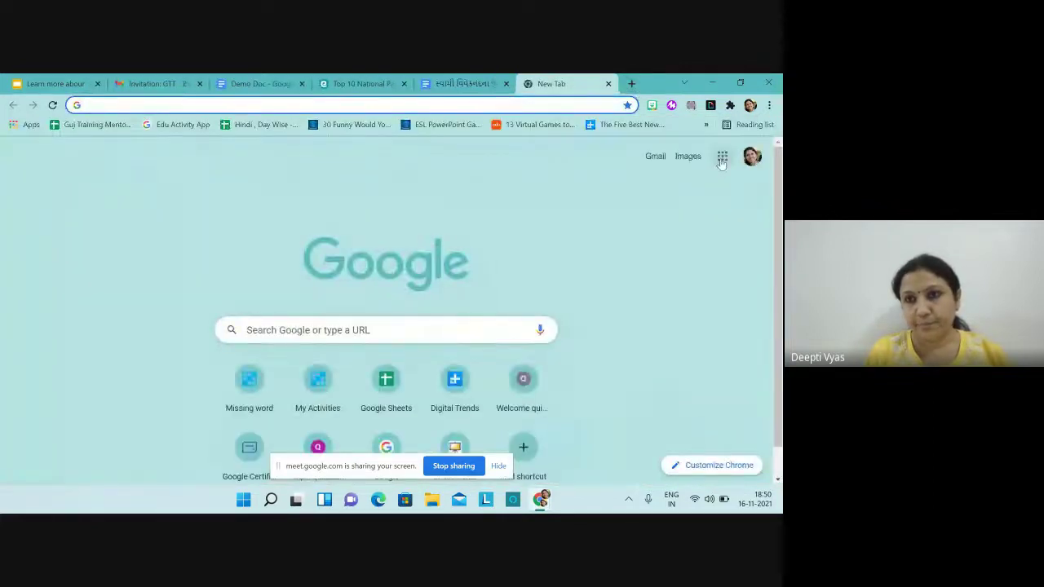
click(721, 157)
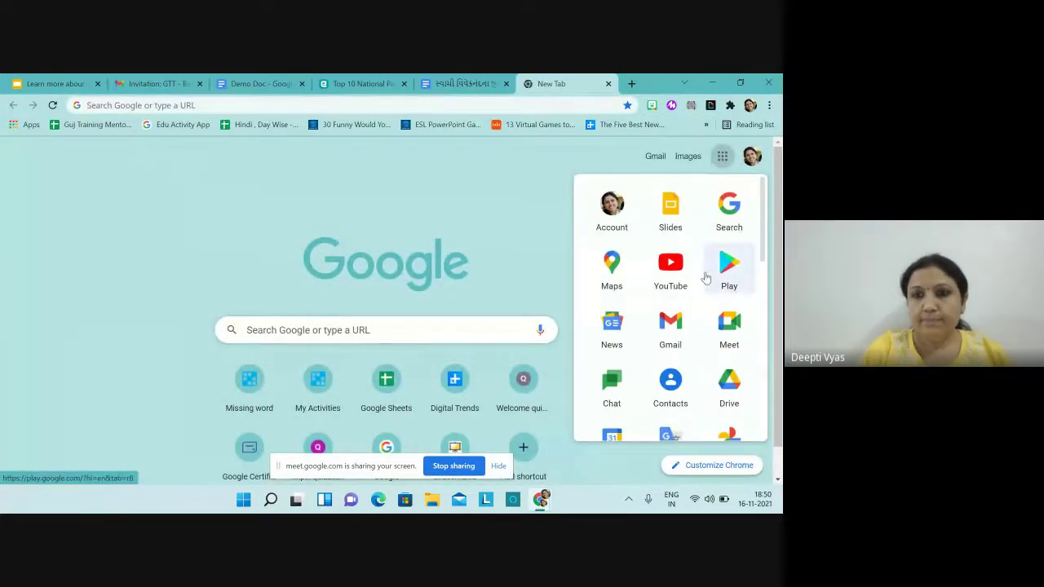
scroll(703, 274, down, 2)
scroll(670, 309, down, 1)
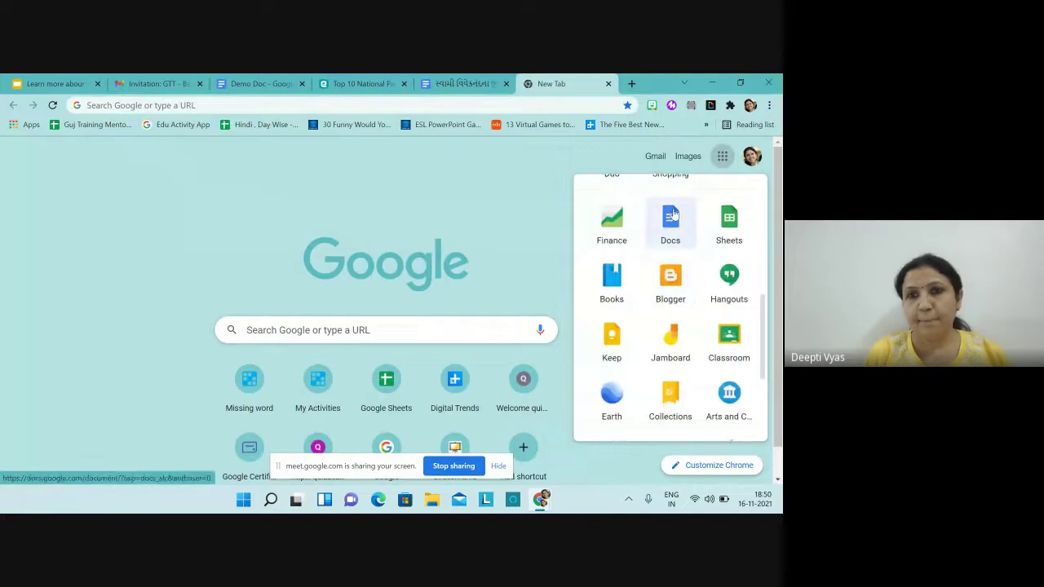
click(670, 216)
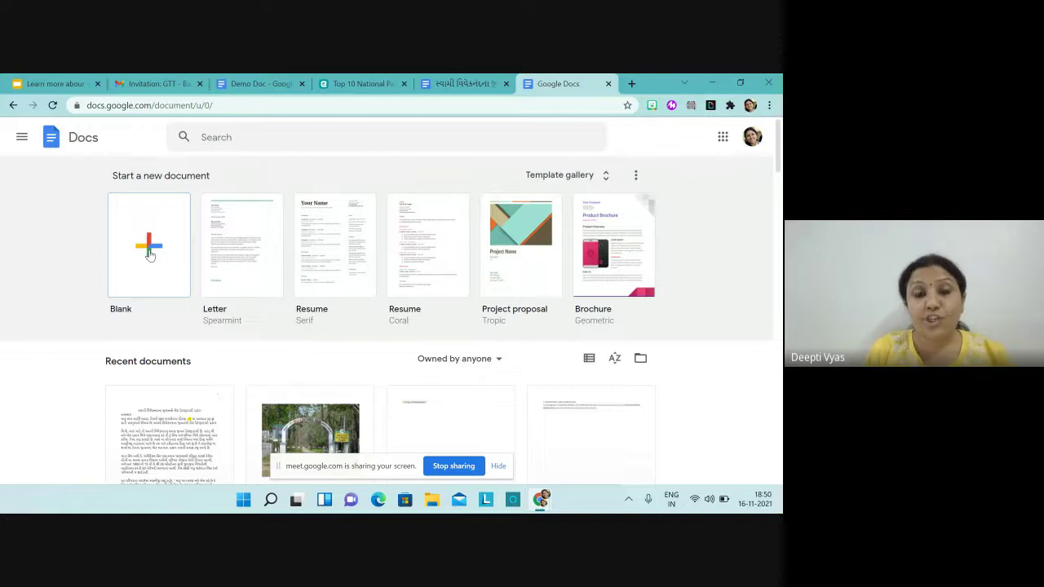
Step: Create a blank document from the Docs home page and restore the browser window size
click(150, 255)
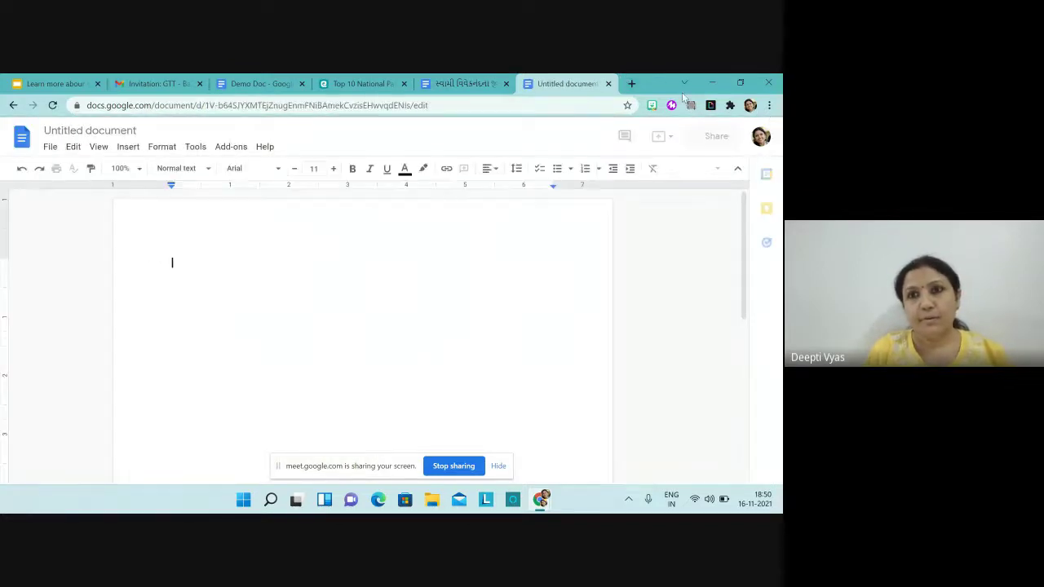
mouse_move(738, 88)
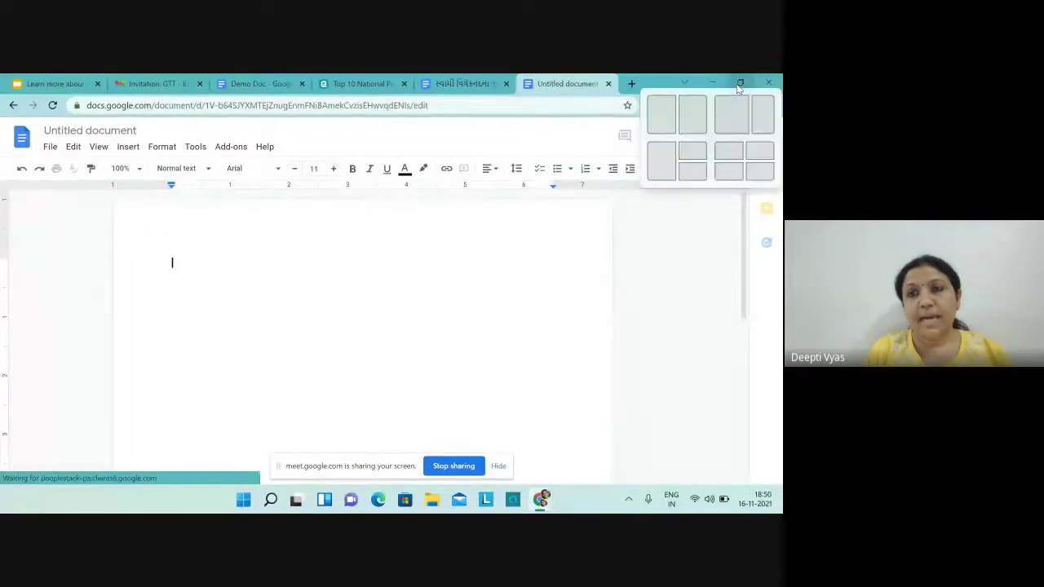
click(740, 84)
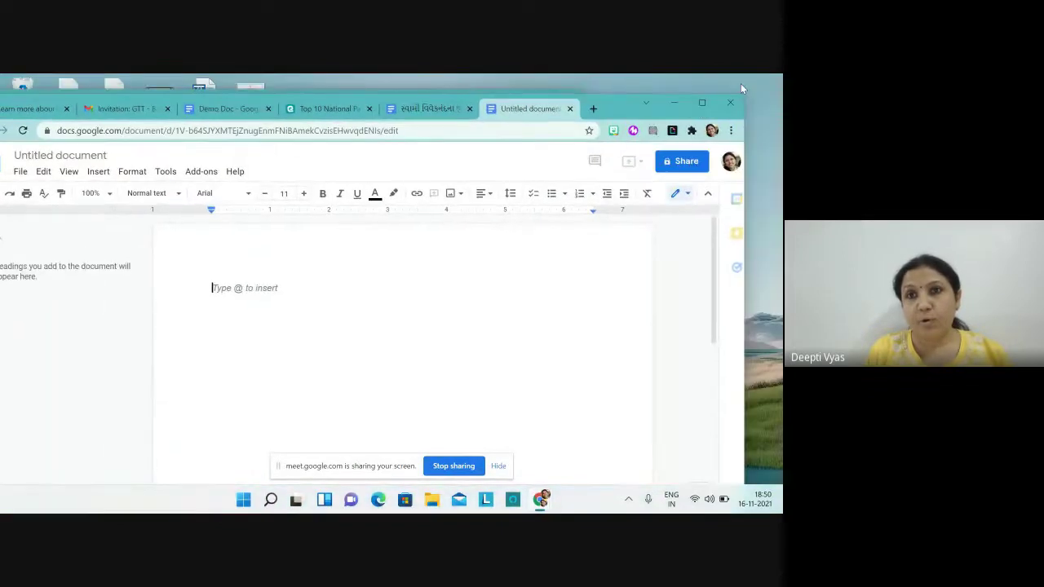
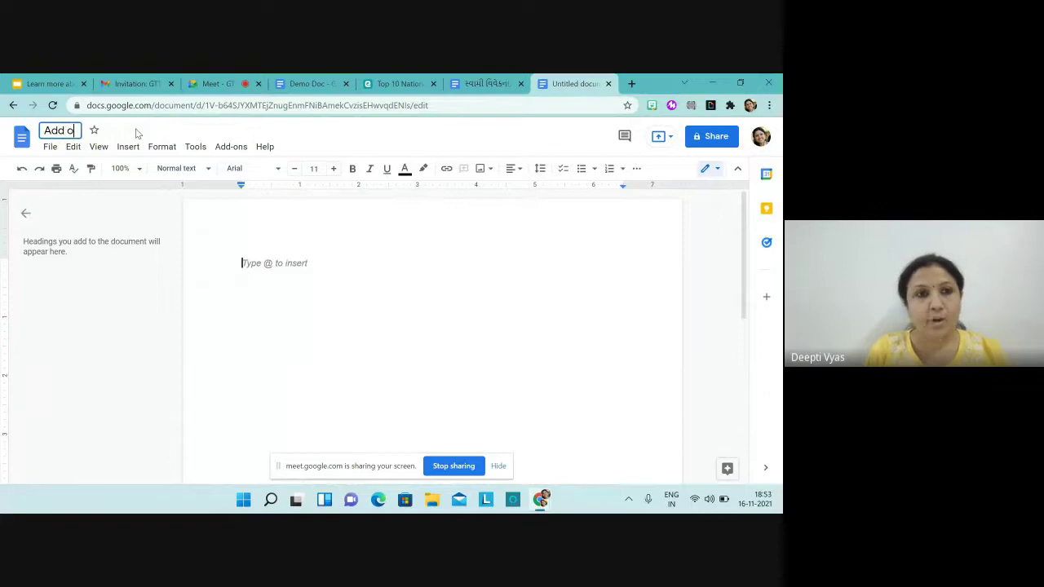
Step: Commit 'Add on' as the new blank document's title so it saves to Drive
click(326, 263)
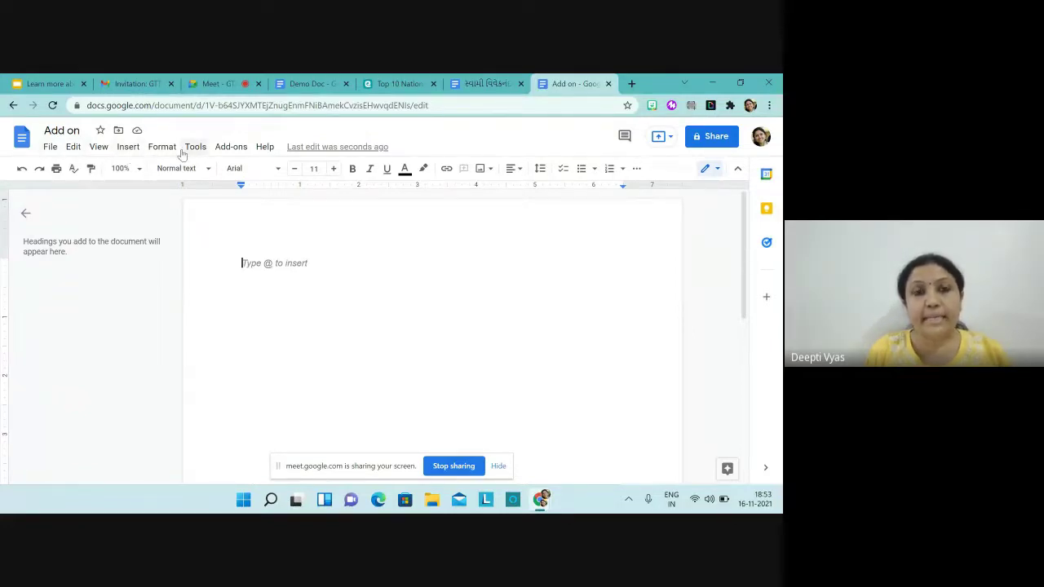
Step: Open Add-ons > Get add-ons and browse Works with Docs apps like MathType and Hypatia Create
click(230, 153)
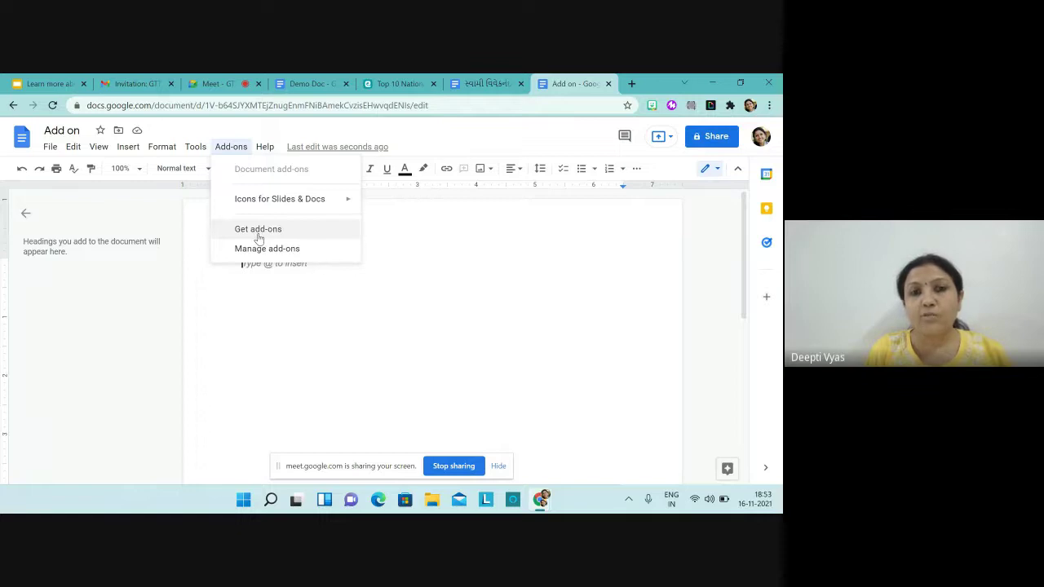
click(258, 237)
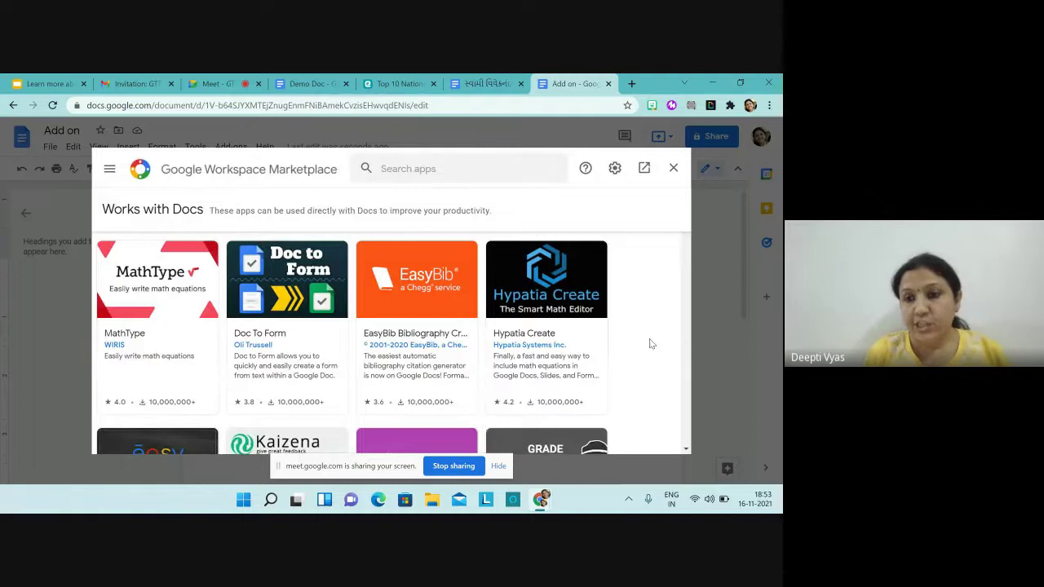
click(683, 451)
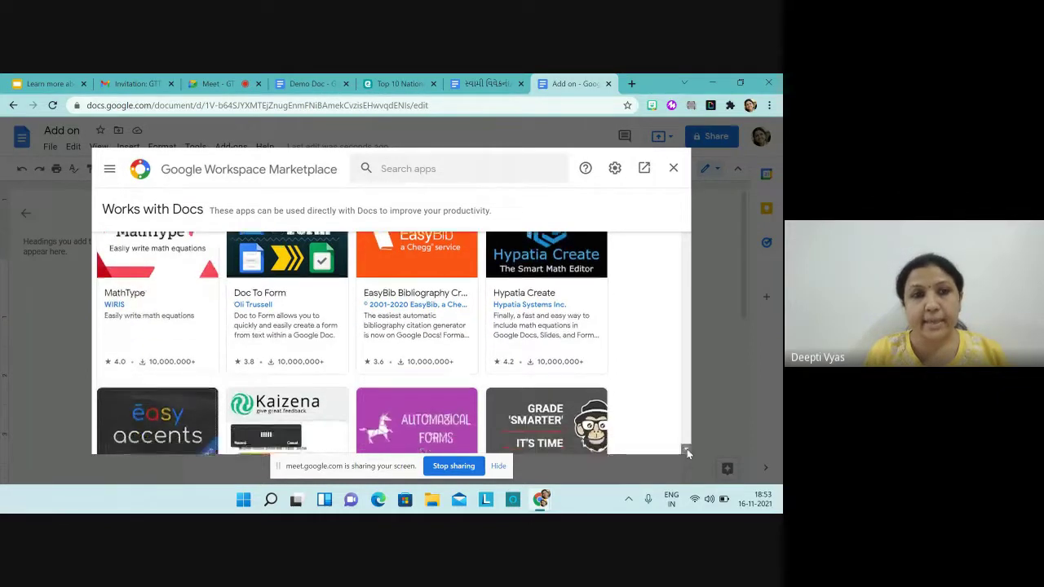
click(687, 451)
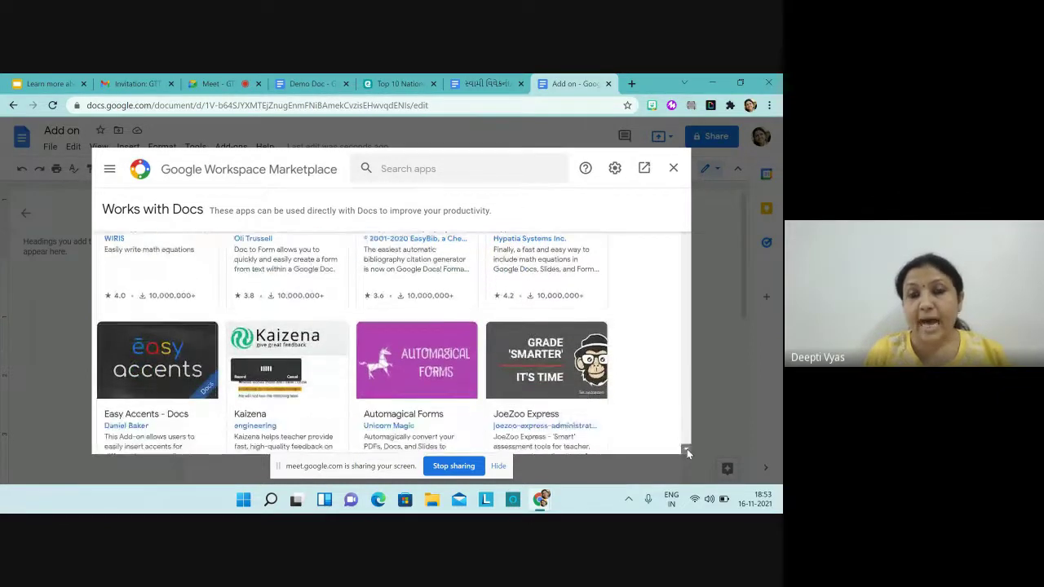
click(687, 451)
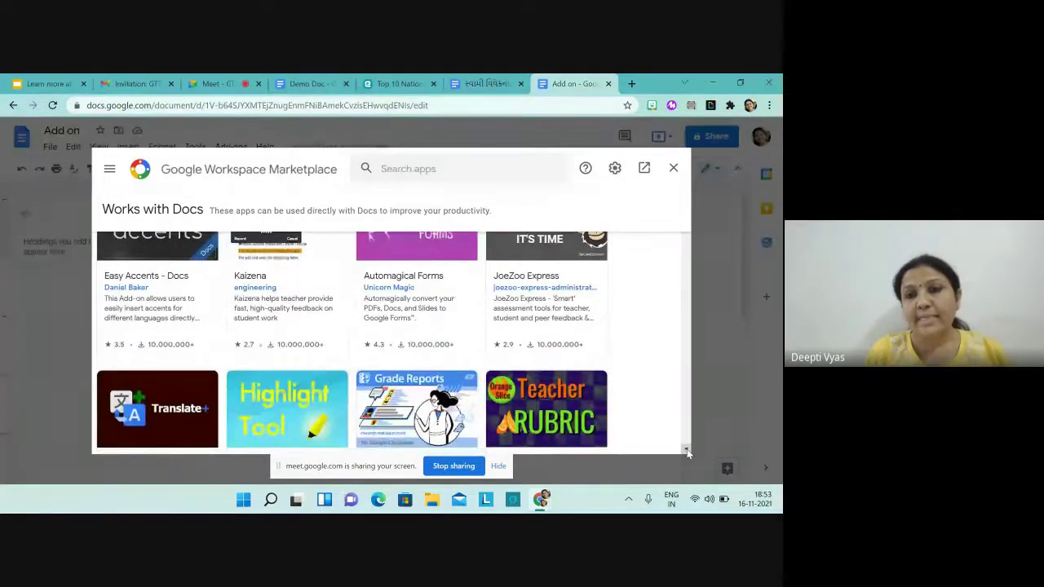
click(686, 450)
scroll(687, 449, down, 4)
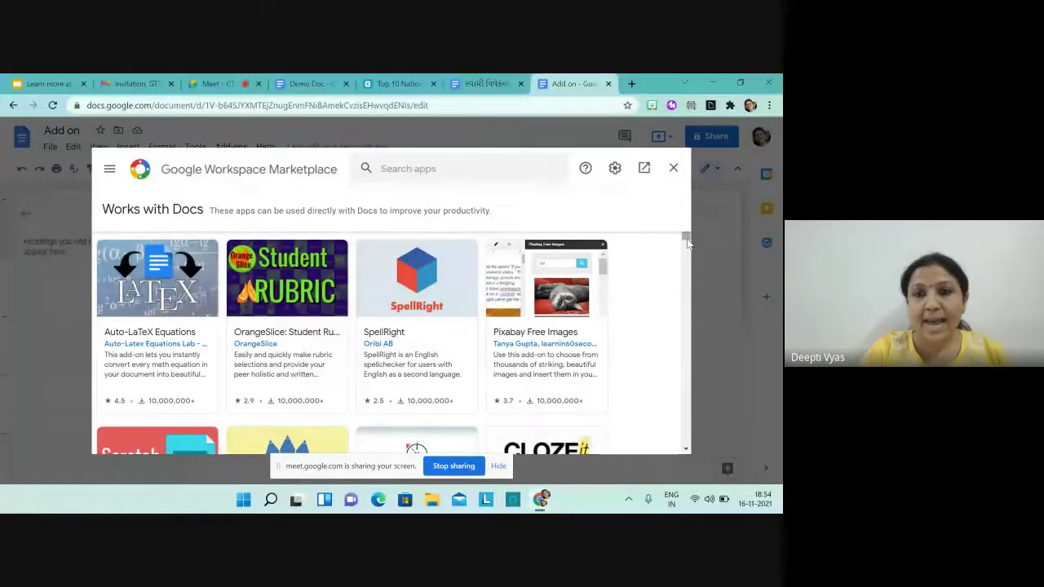
scroll(686, 242, up, 5)
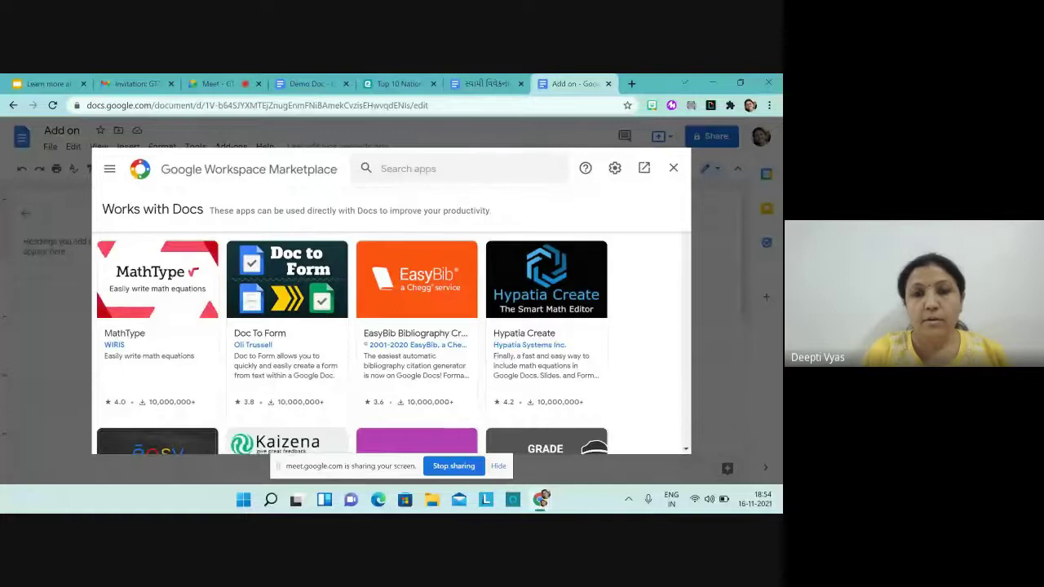
scroll(391, 342, down, 1)
scroll(391, 342, up, 1)
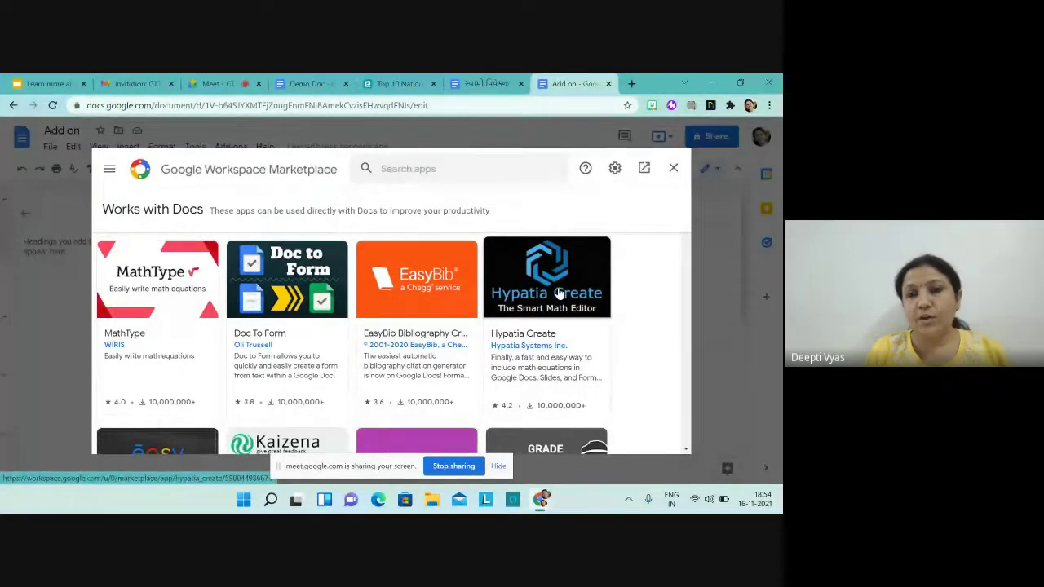
Step: Install Hypatia Create, choosing the Google account and allowing its requested permissions
click(559, 294)
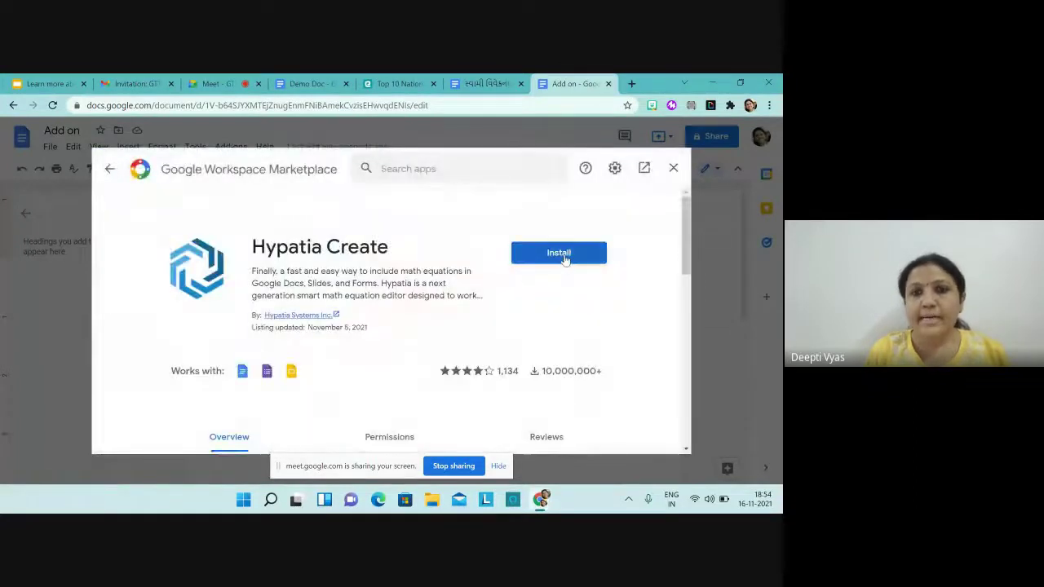
click(565, 260)
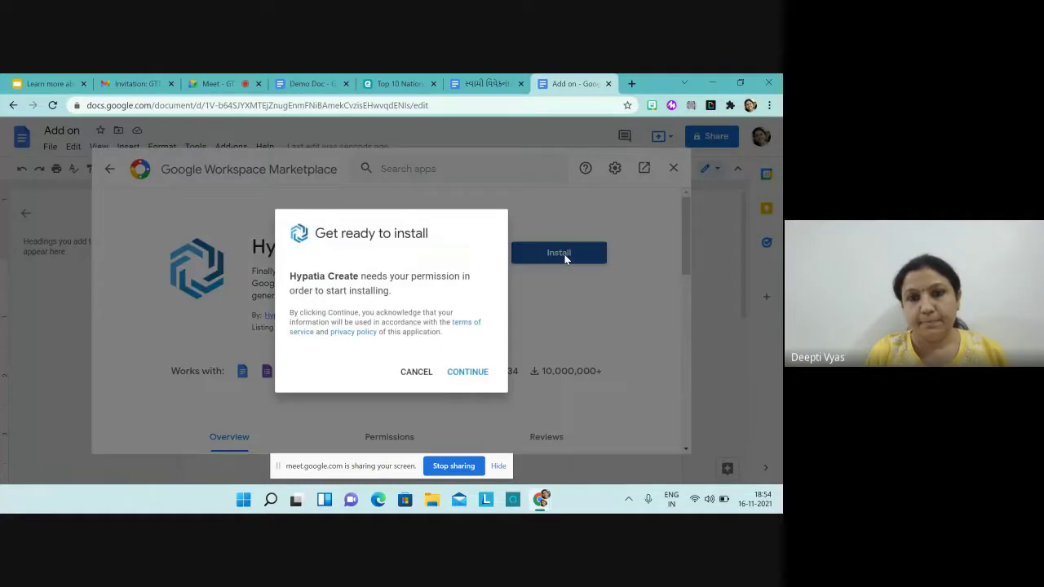
click(468, 373)
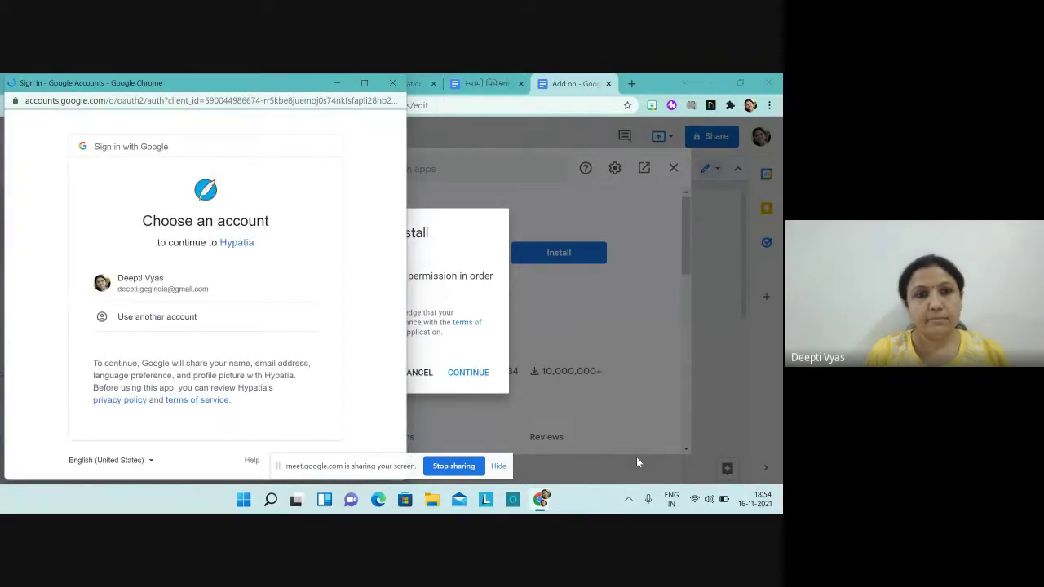
click(161, 293)
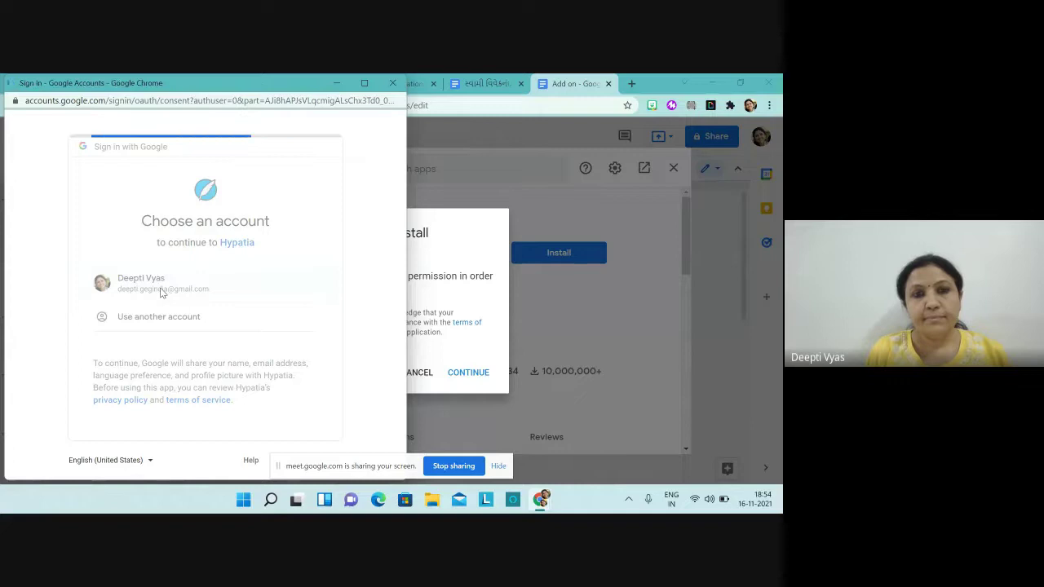
scroll(161, 293, down, 3)
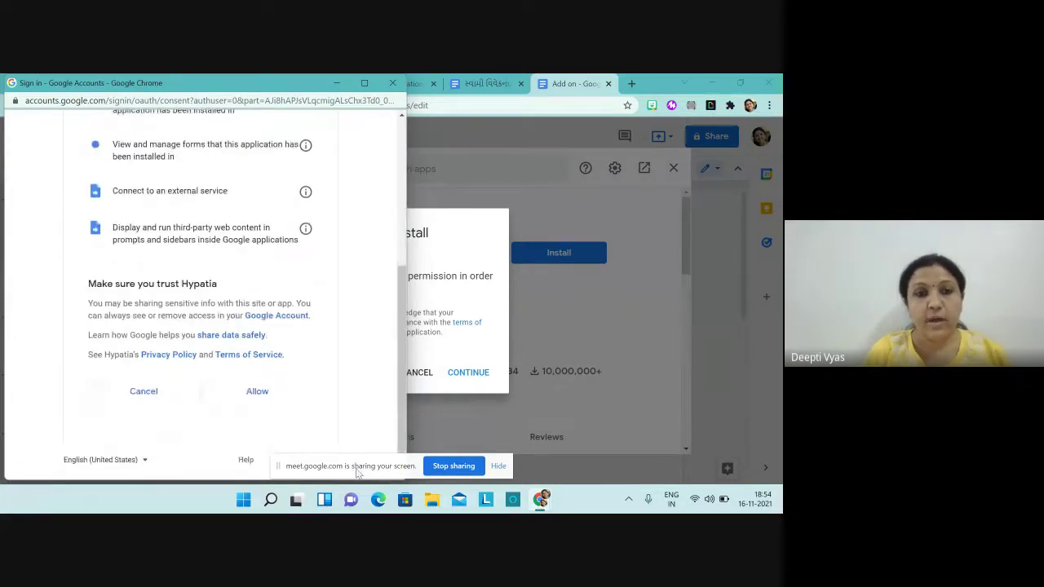
click(241, 396)
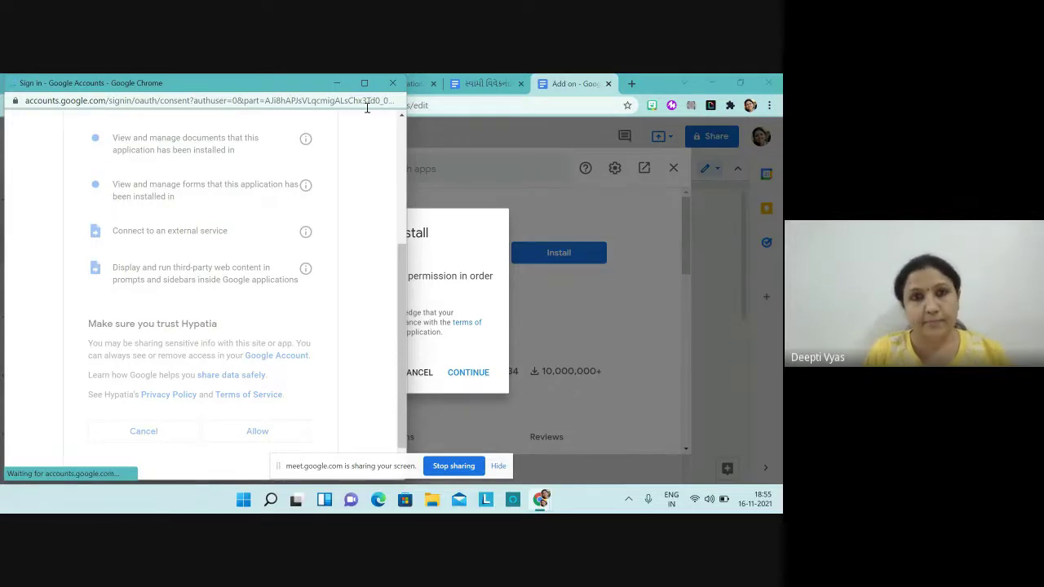
click(393, 84)
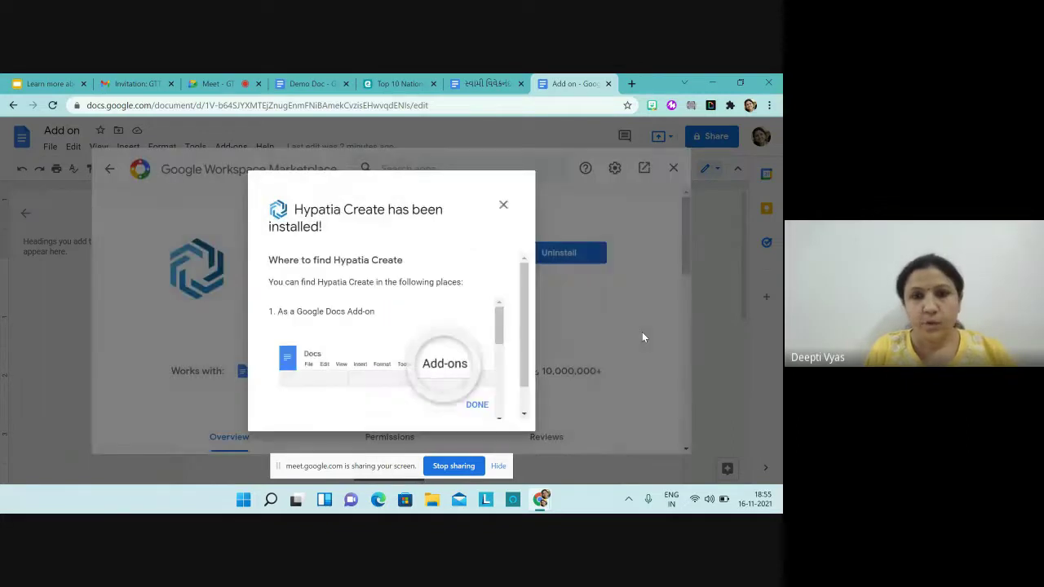
Step: Close the Marketplace and reveal the Icons for Slides & Docs submenu under Add-ons
click(476, 405)
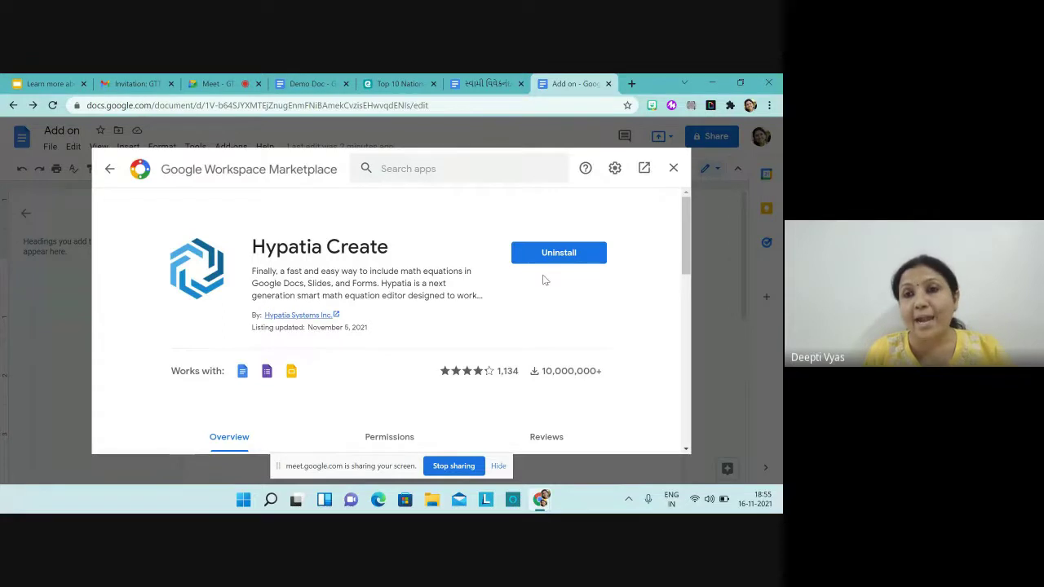
click(673, 169)
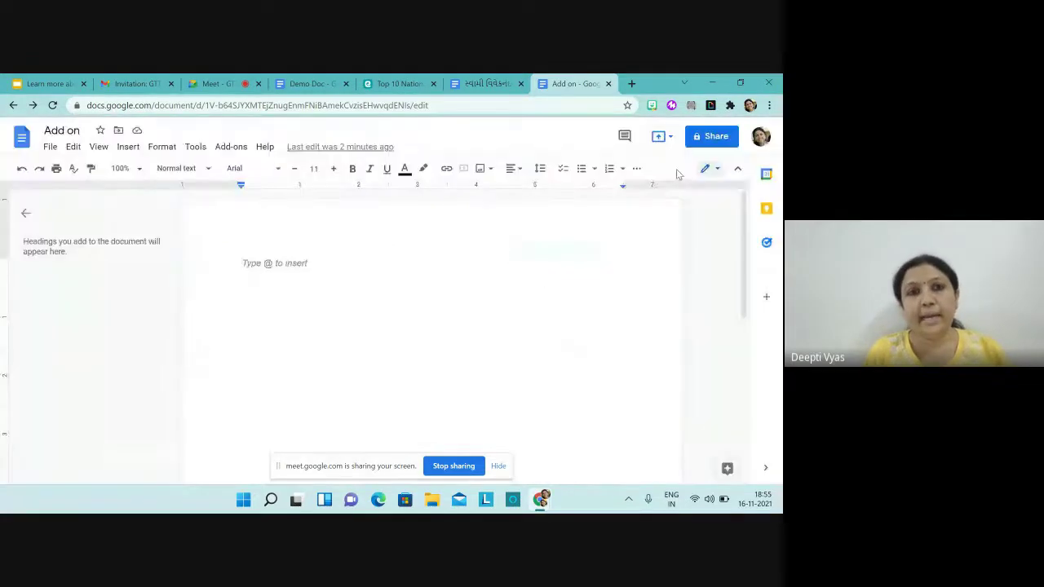
click(235, 149)
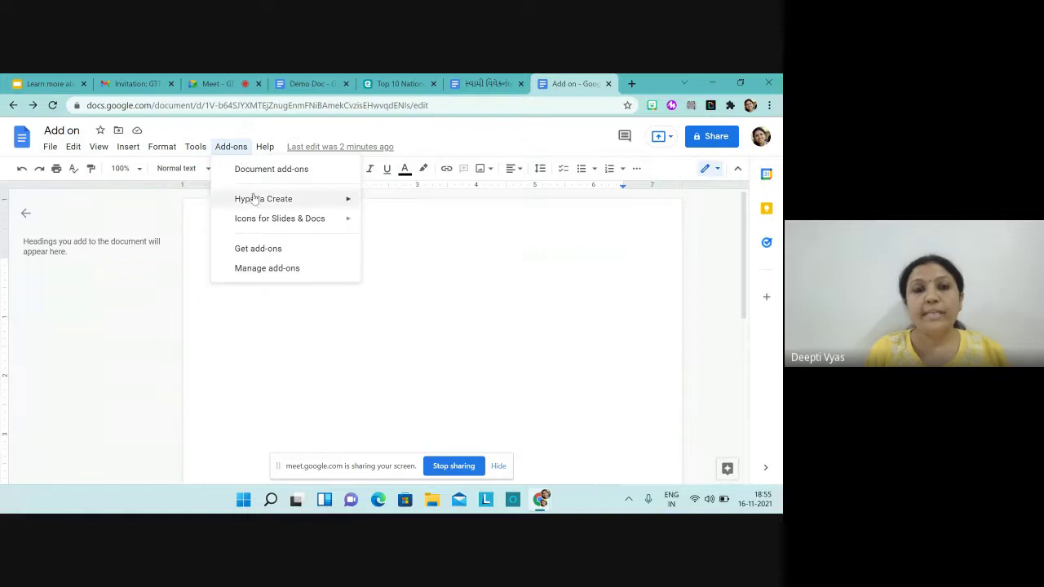
mouse_move(254, 205)
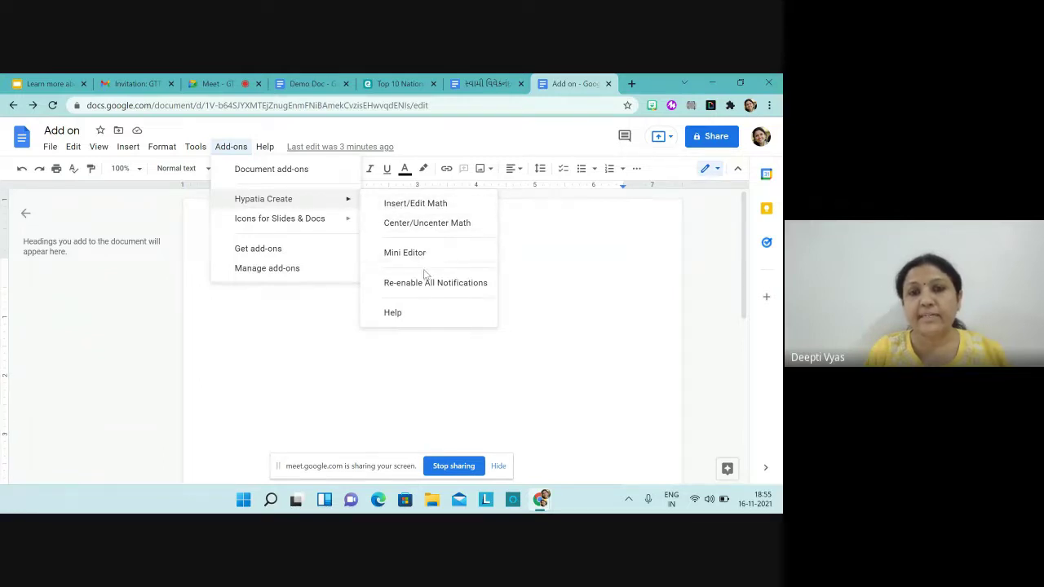
click(393, 352)
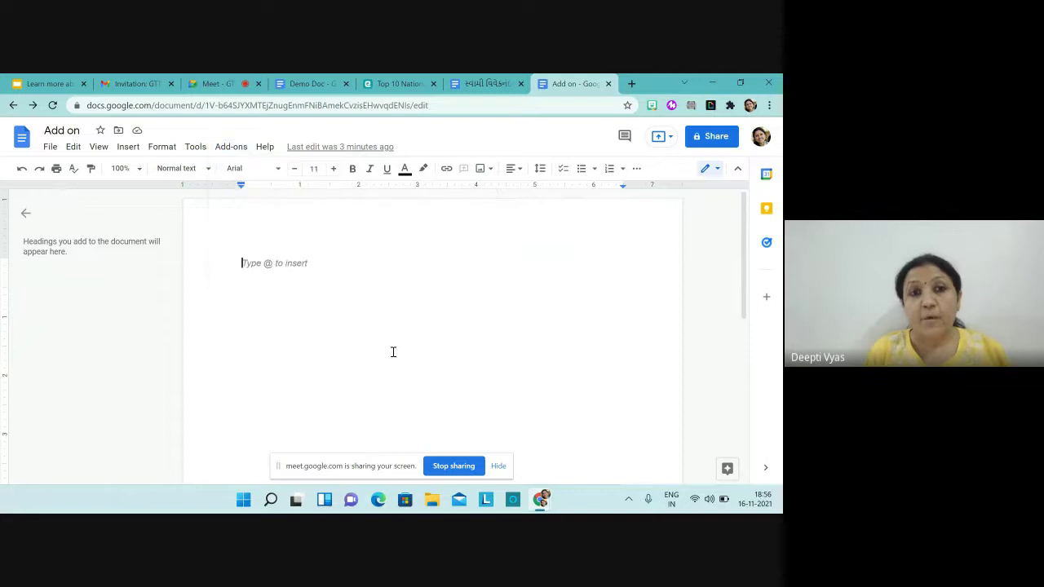
click(232, 147)
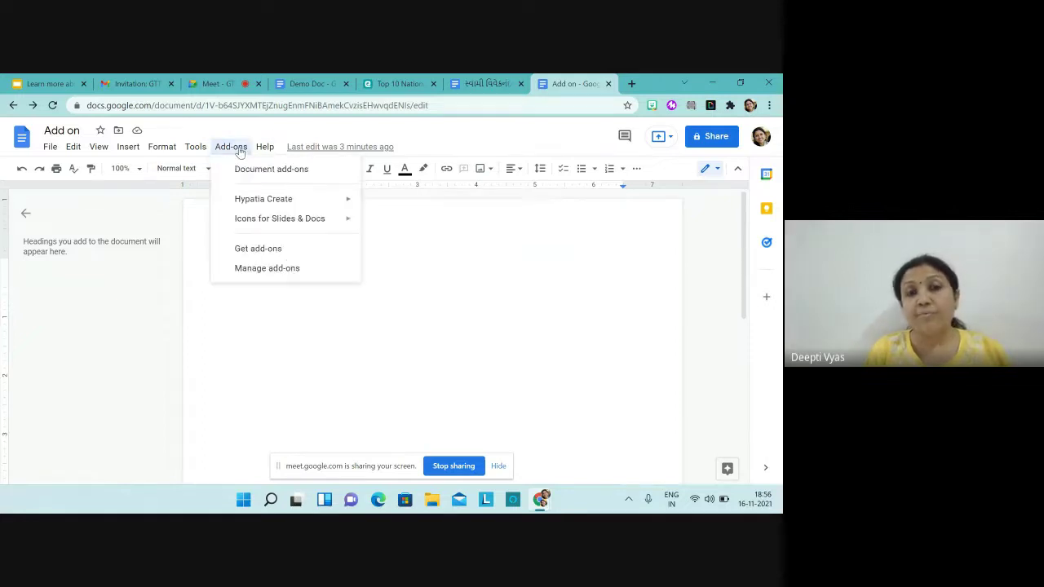
mouse_move(274, 226)
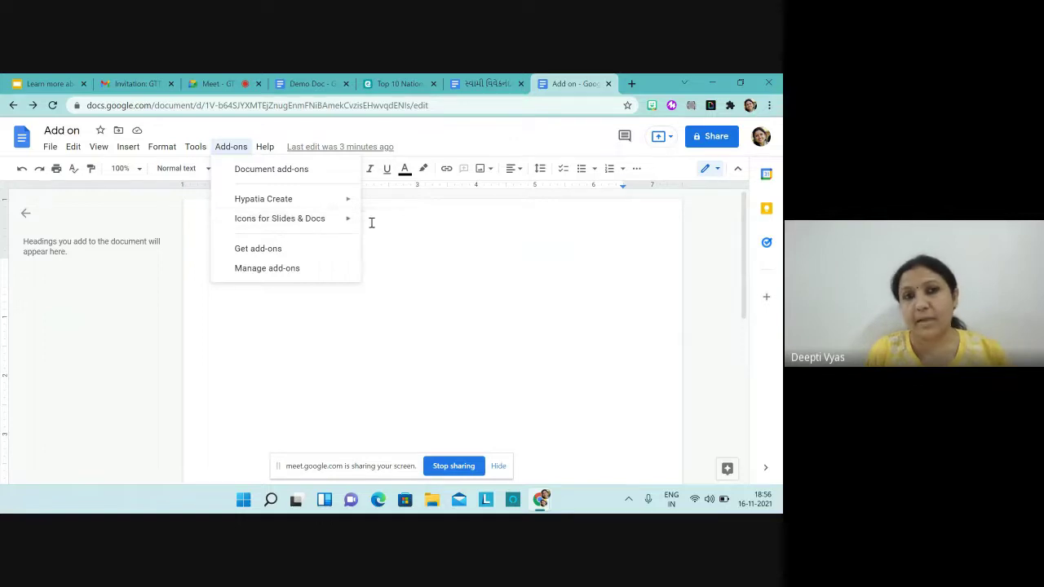
Step: Start Icons for Slides & Docs, search Flaticon for 'Mango' and open one of the icons
mouse_move(342, 226)
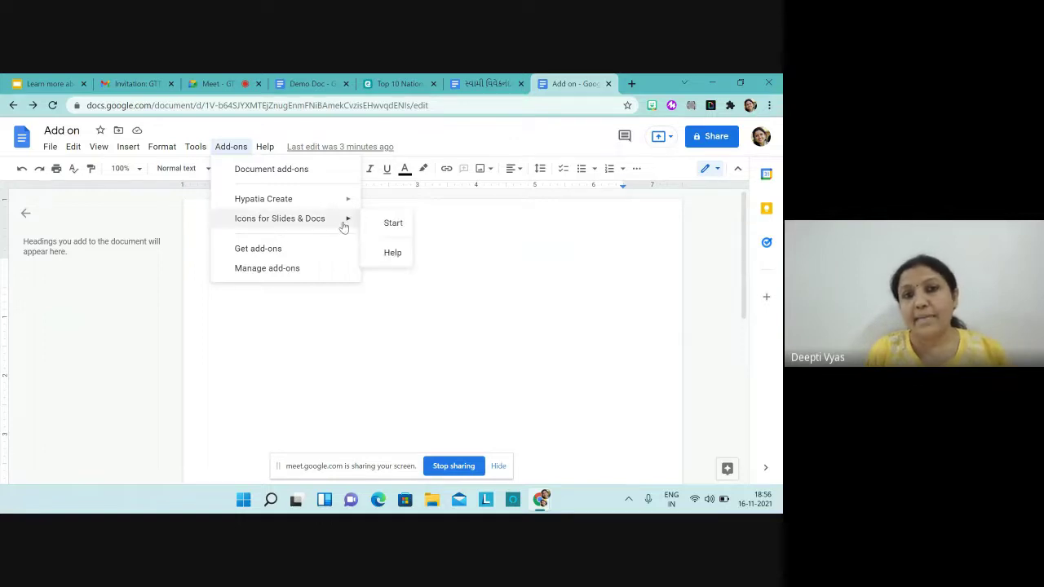
click(392, 223)
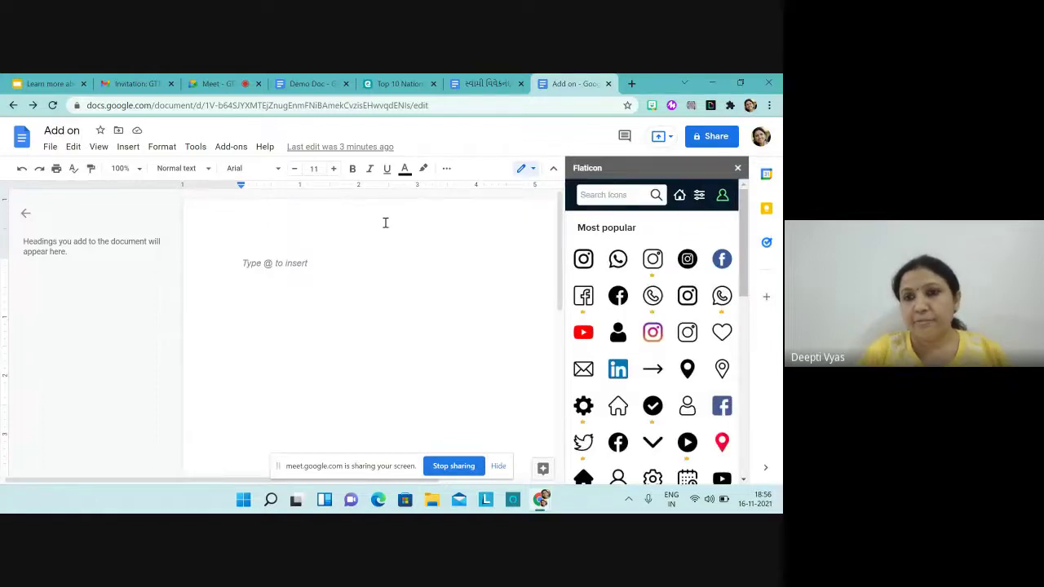
scroll(656, 326, down, 1)
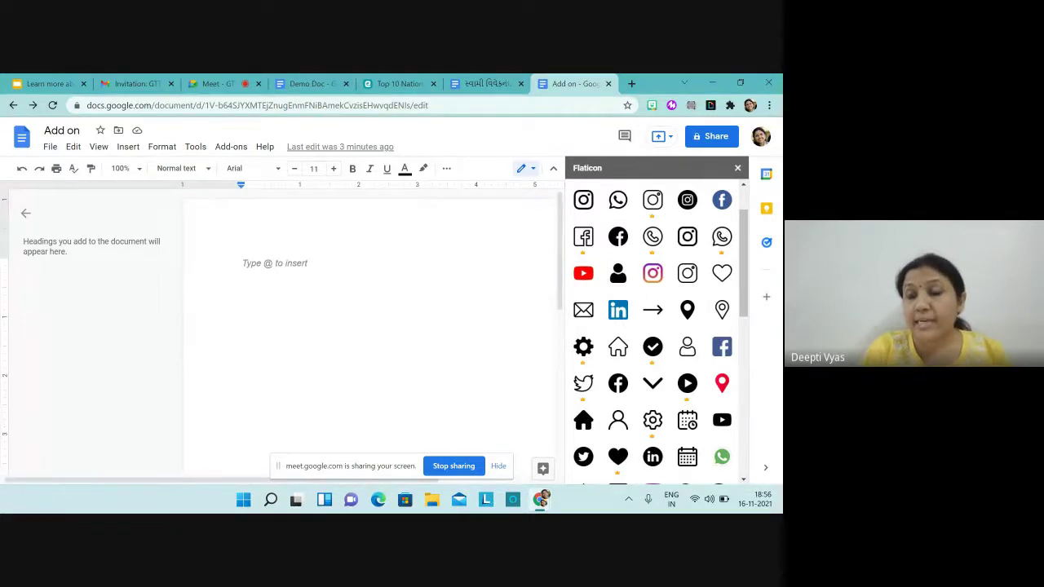
scroll(660, 331, down, 2)
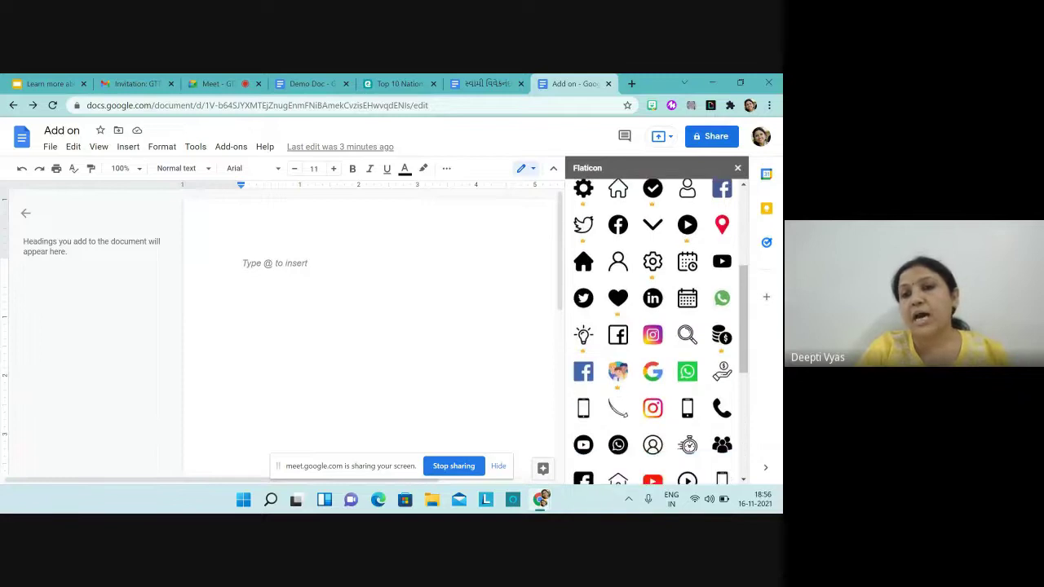
scroll(652, 331, down, 1)
scroll(652, 331, up, 4)
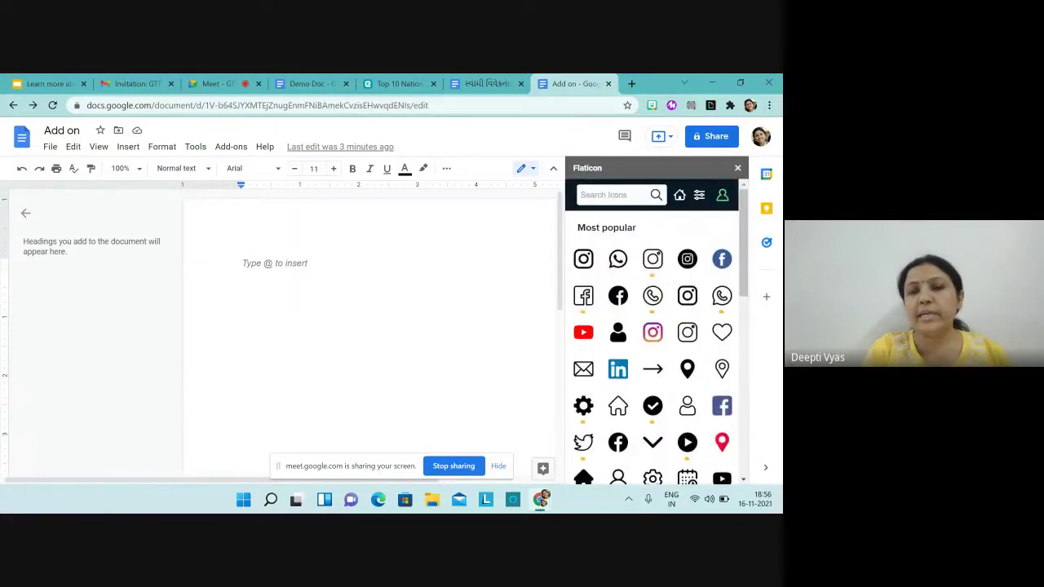
click(597, 193)
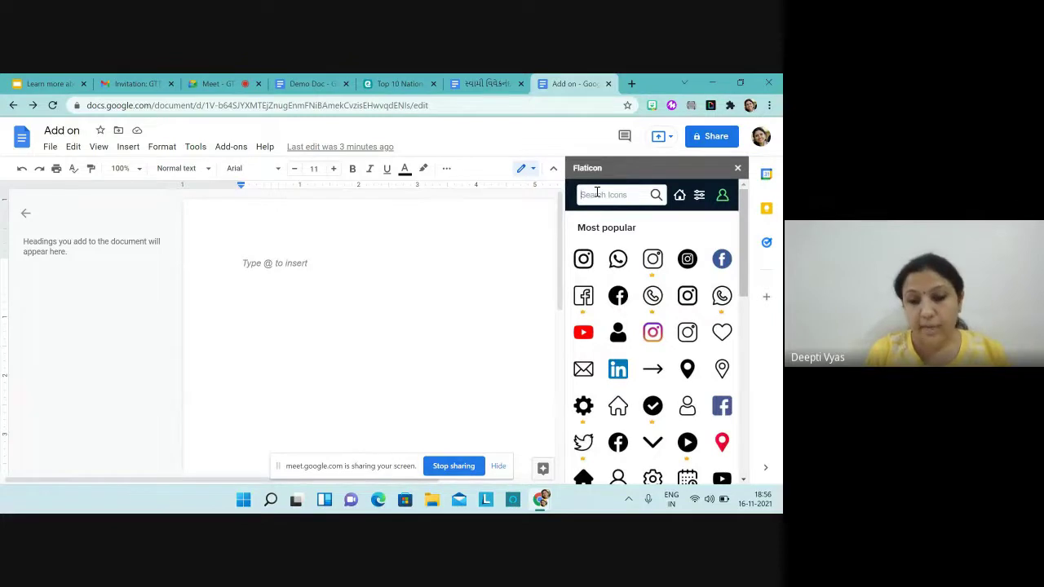
text(Mango)
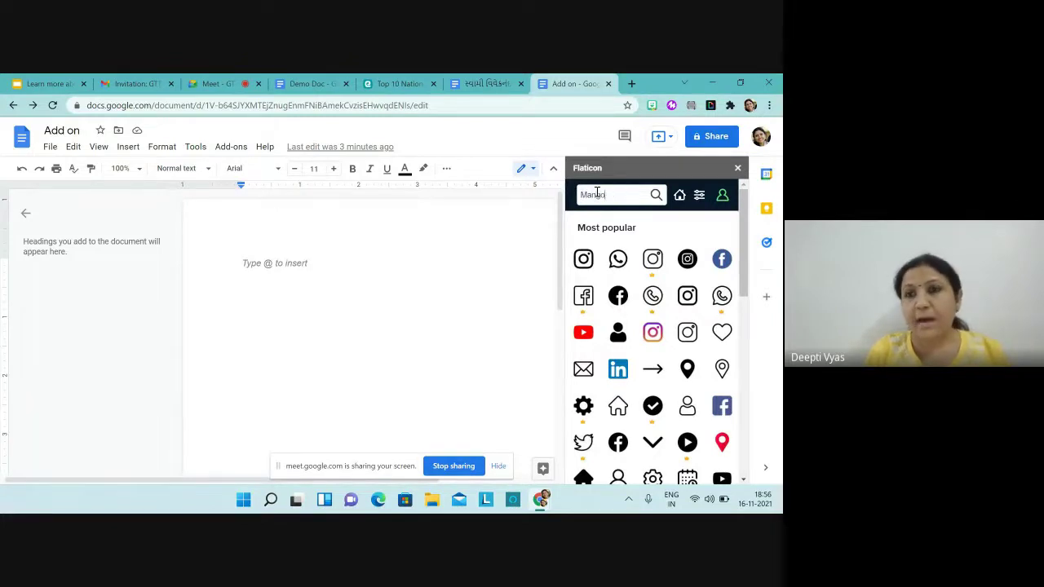
click(658, 199)
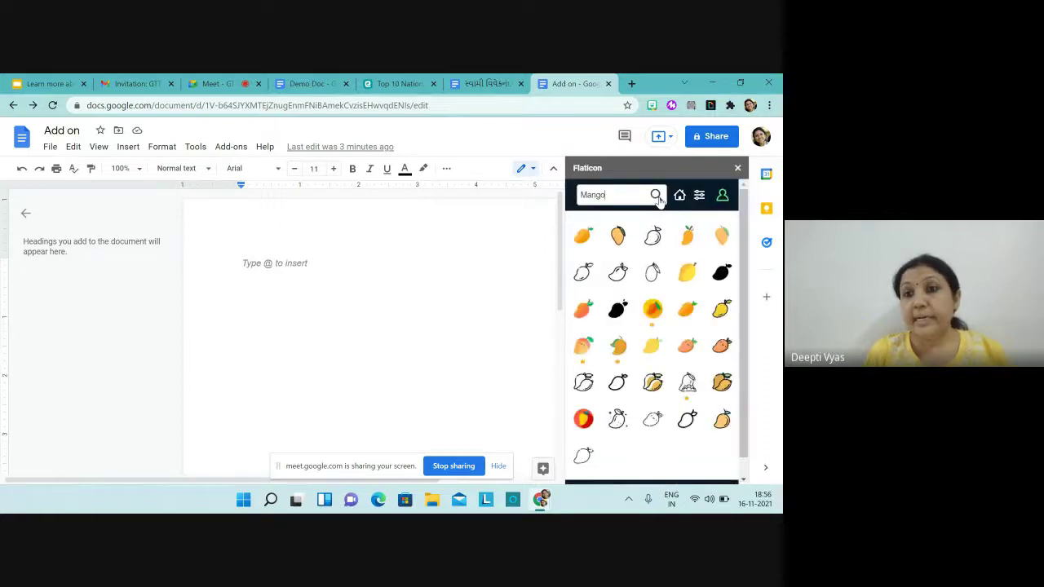
scroll(659, 199, down, 2)
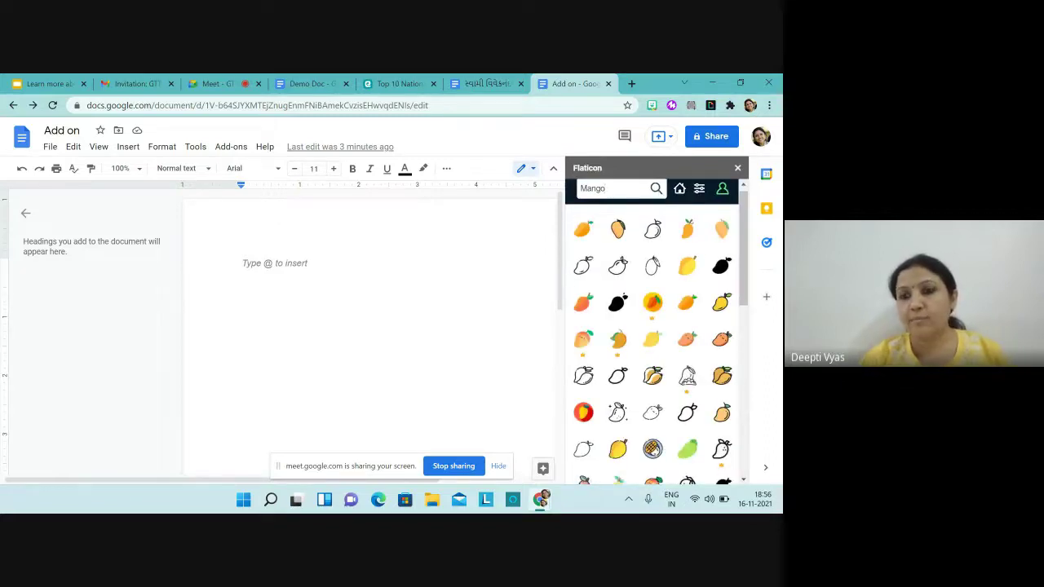
scroll(644, 359, down, 1)
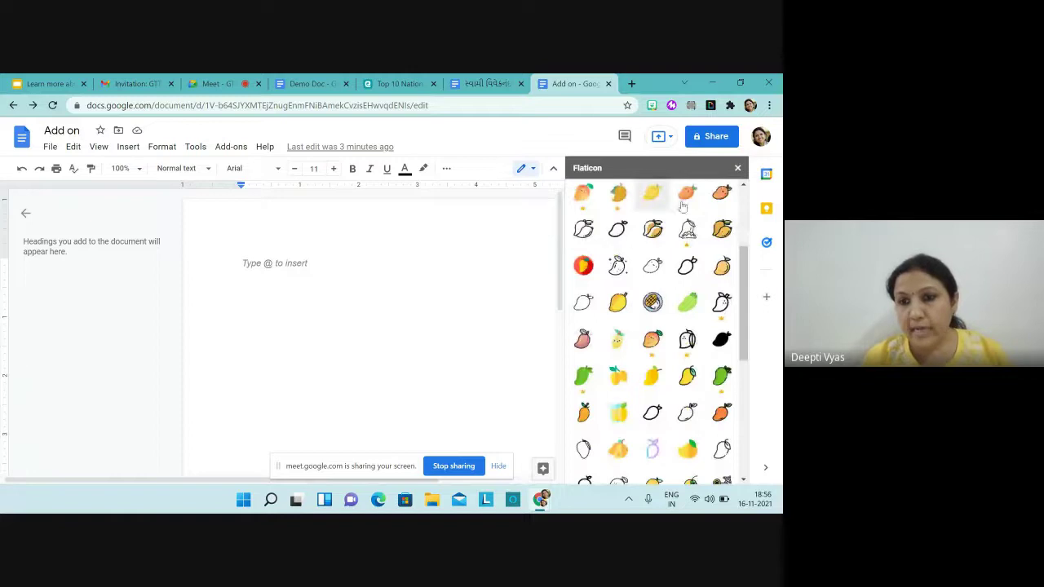
click(652, 340)
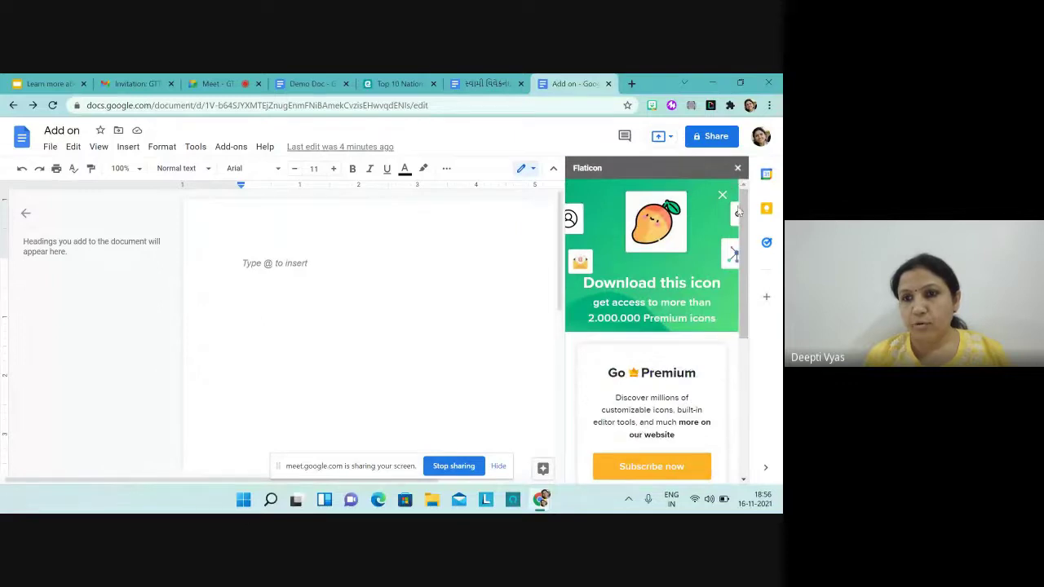
Step: Close the Flaticon sidebar, relaunch the add-on from Add-ons, and close it again
click(737, 169)
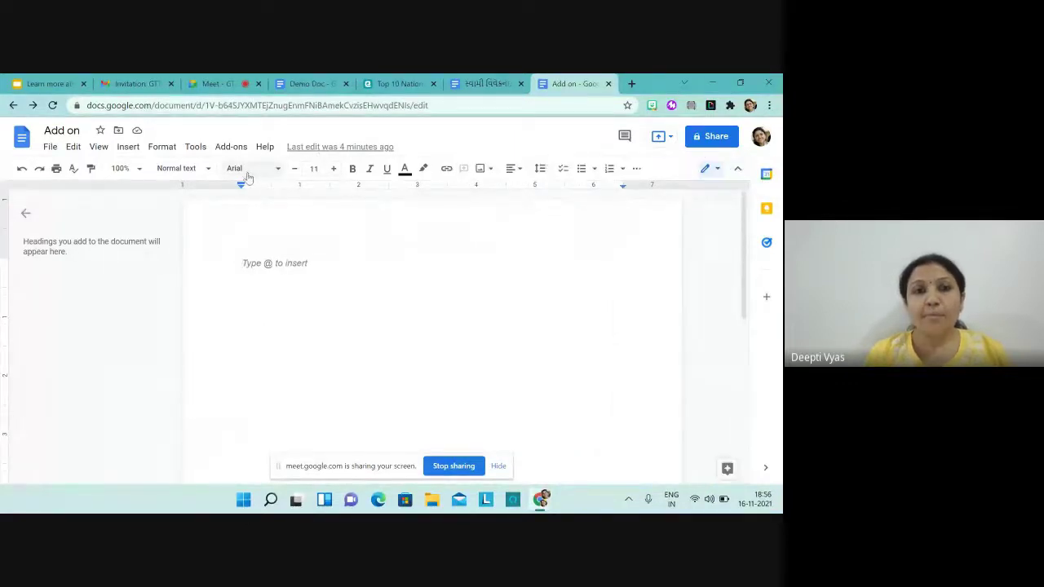
click(233, 146)
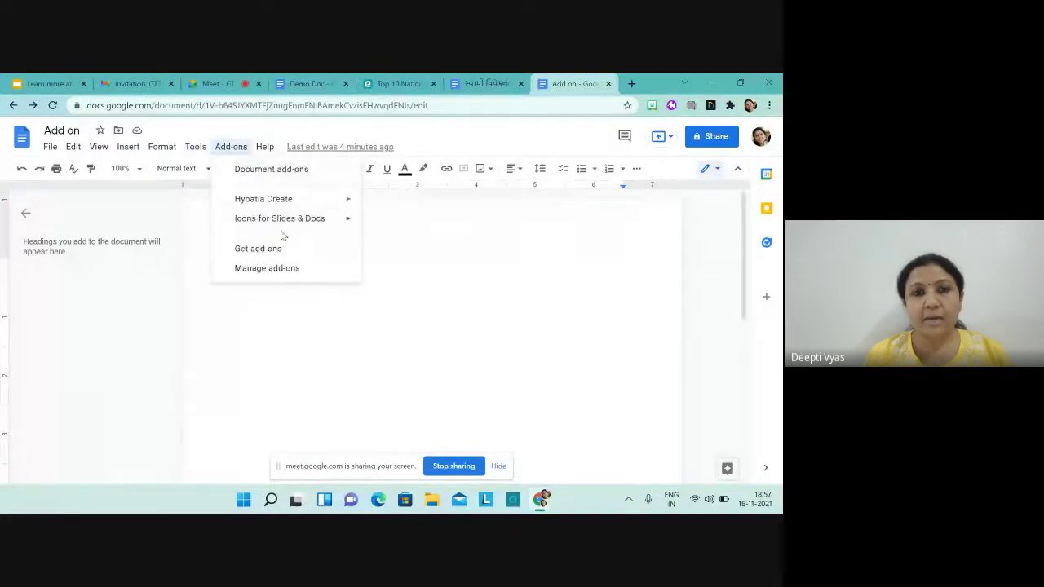
mouse_move(322, 224)
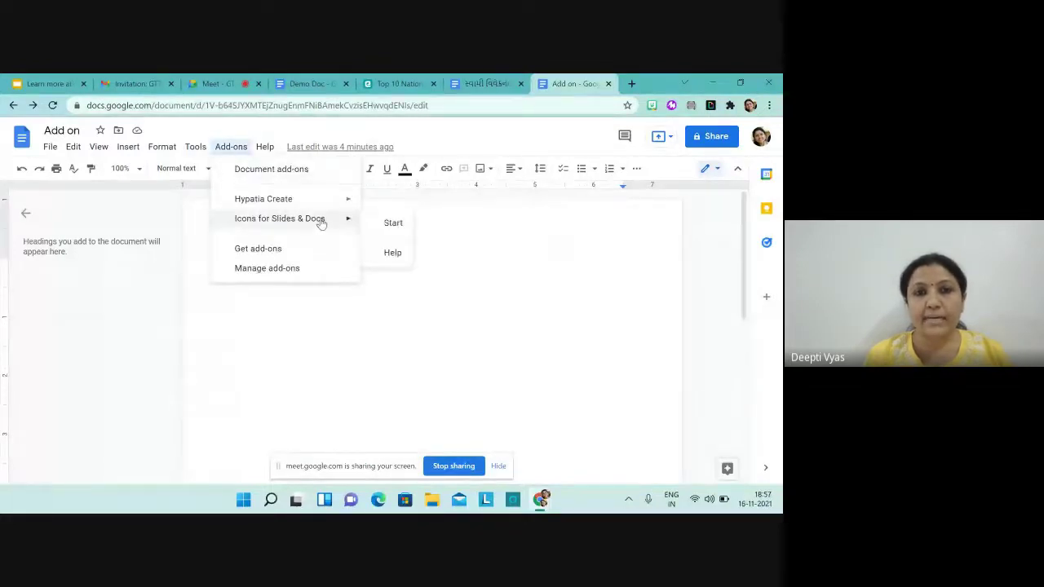
click(392, 222)
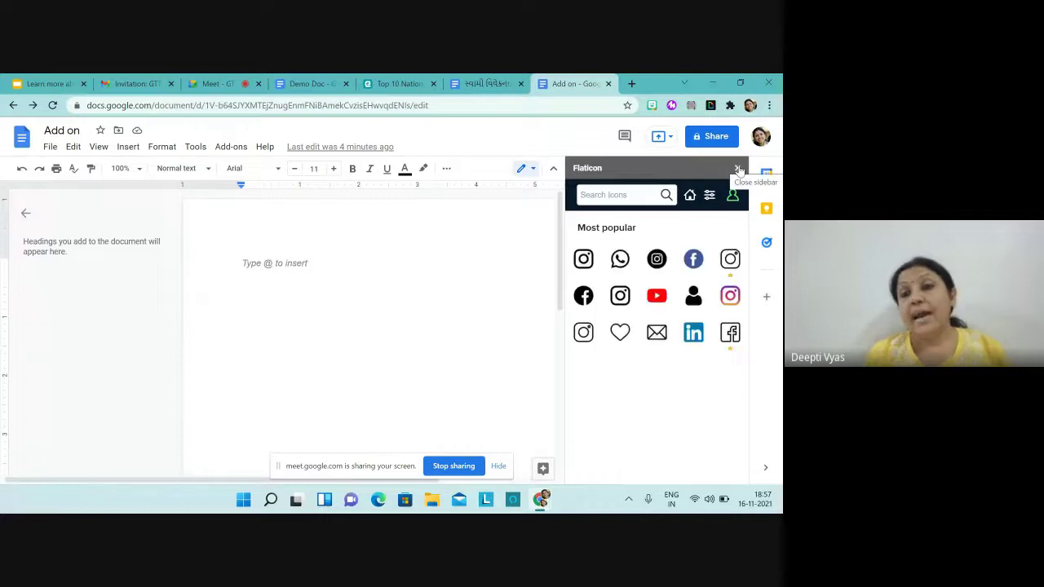
click(737, 169)
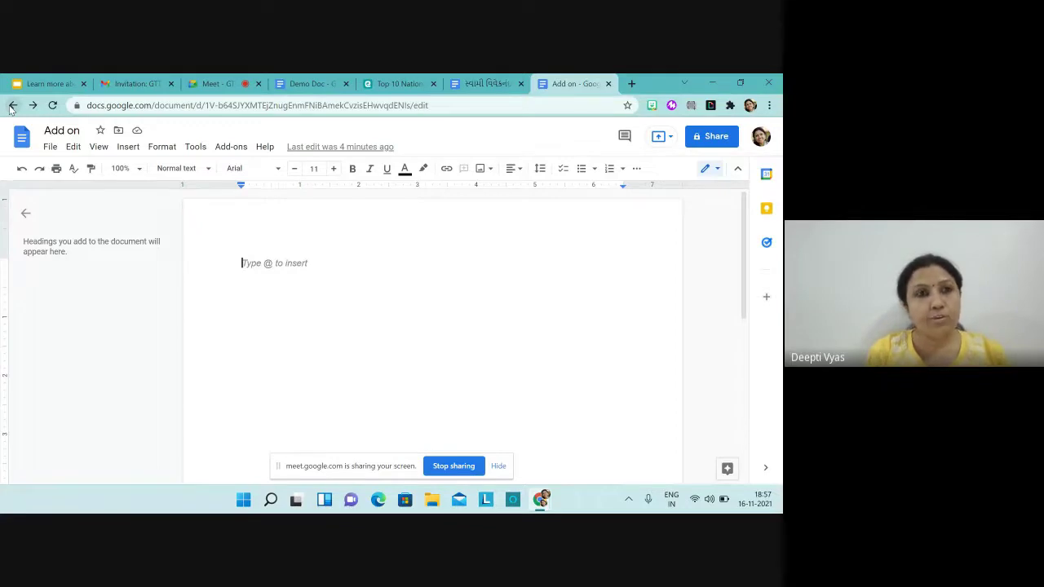
Step: Create a Resume Serif document and replace the Your Name heading with the person's name
click(12, 105)
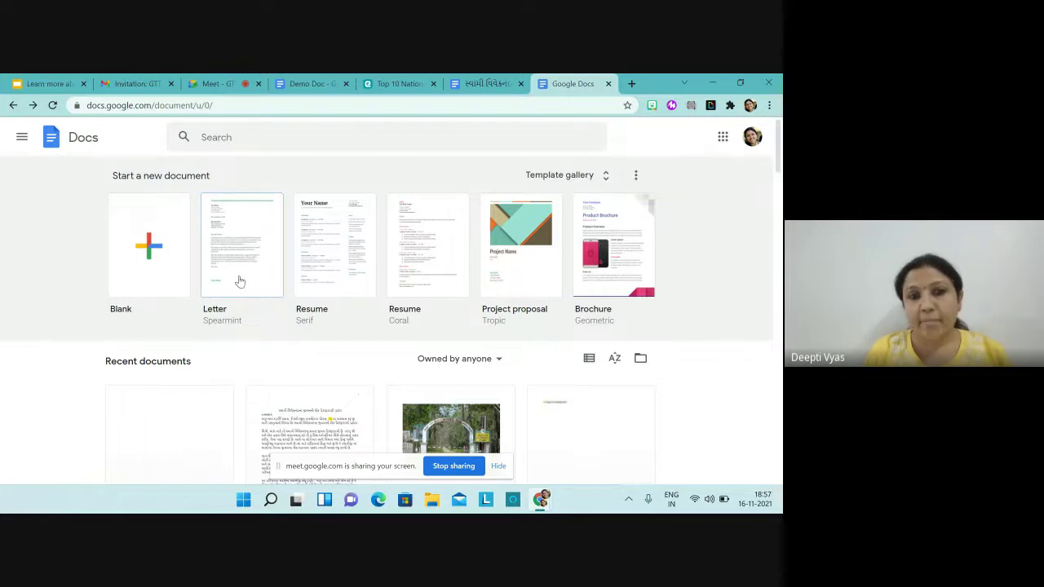
click(327, 279)
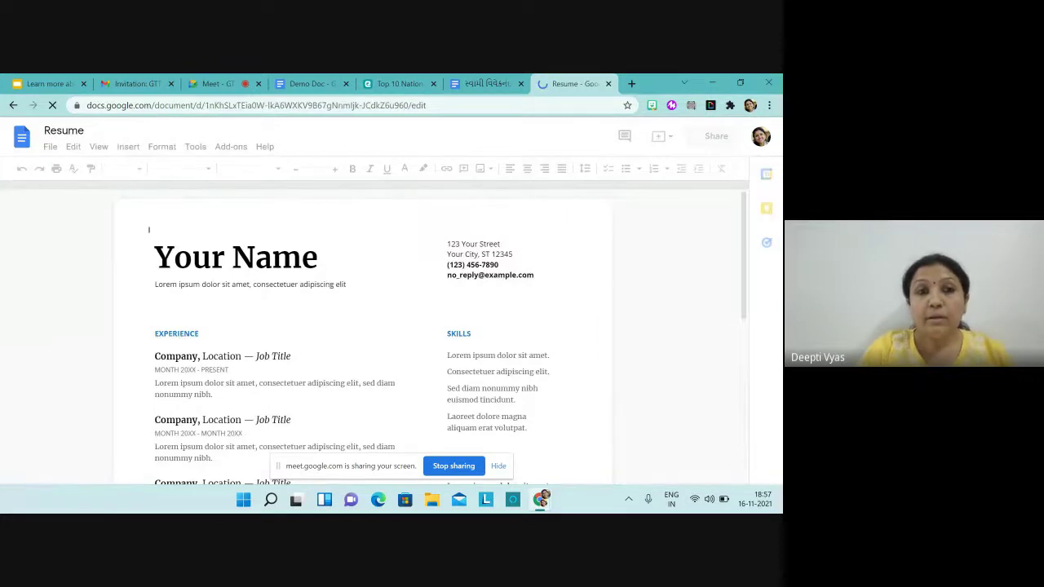
scroll(363, 334, down, 1)
scroll(363, 335, up, 1)
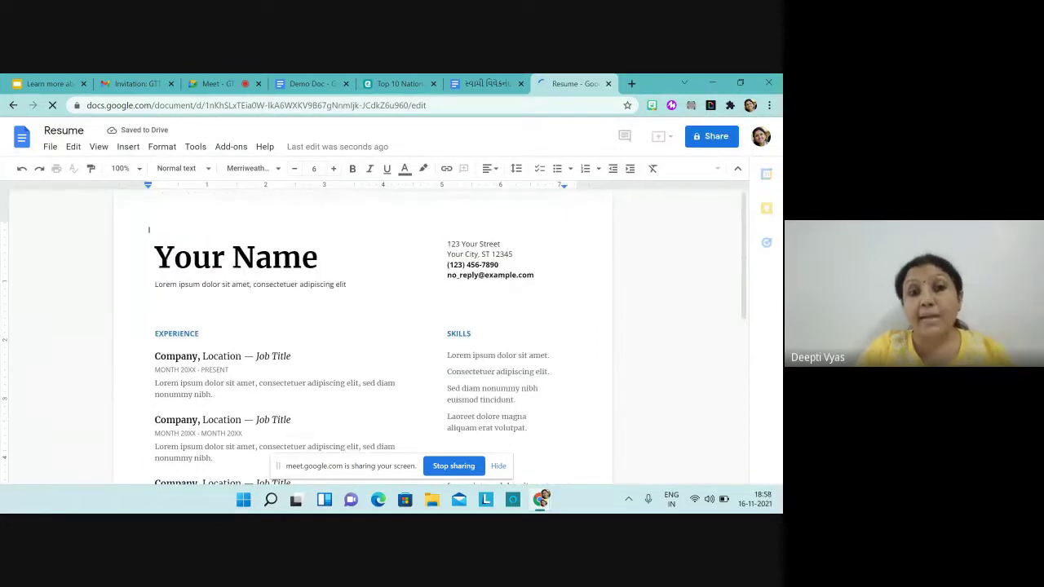
click(318, 259)
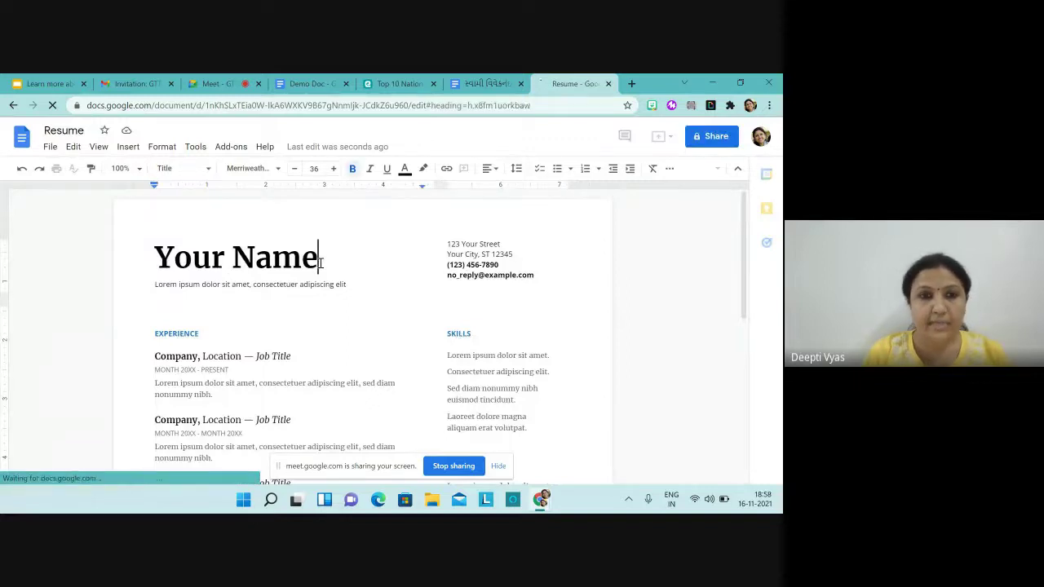
key(BackSpace)
key(BackSpace)
key(BackSpace)
key(BackSpace)
key(BackSpace)
key(BackSpace)
key(BackSpace)
key(BackSpace)
key(BackSpace)
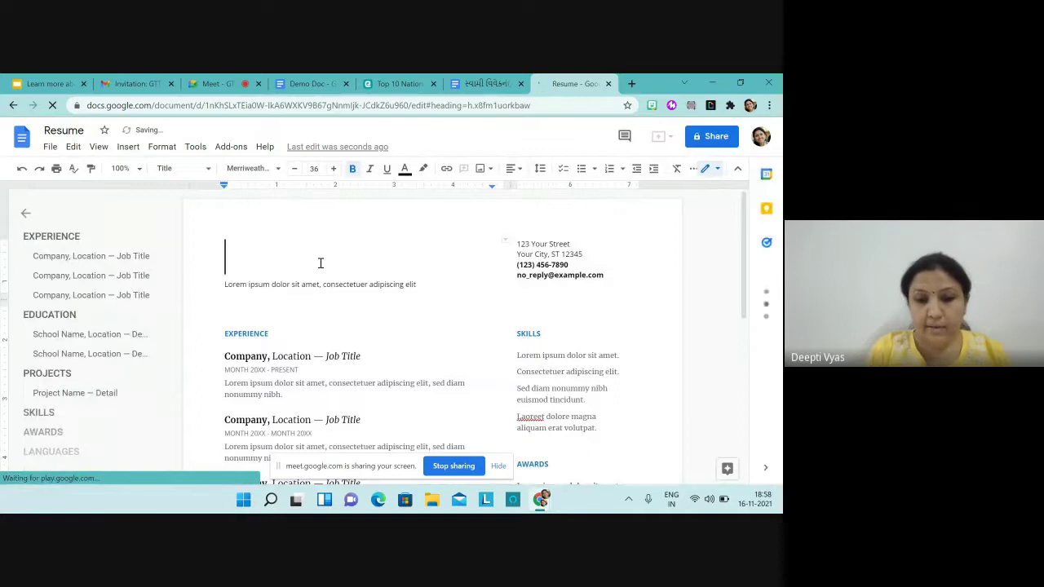
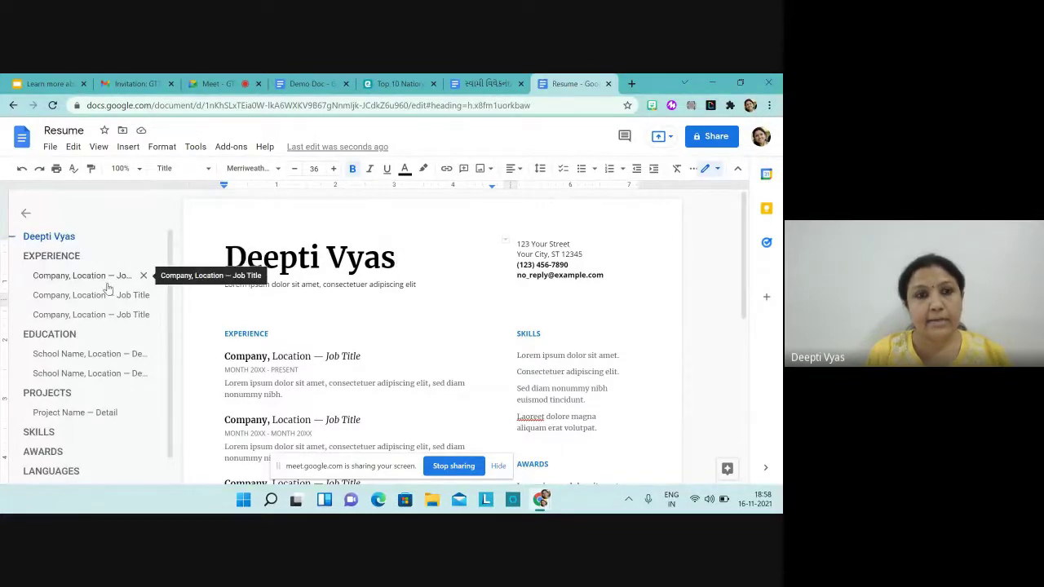
Step: Leave the resume and return to the Google Docs home page
click(107, 281)
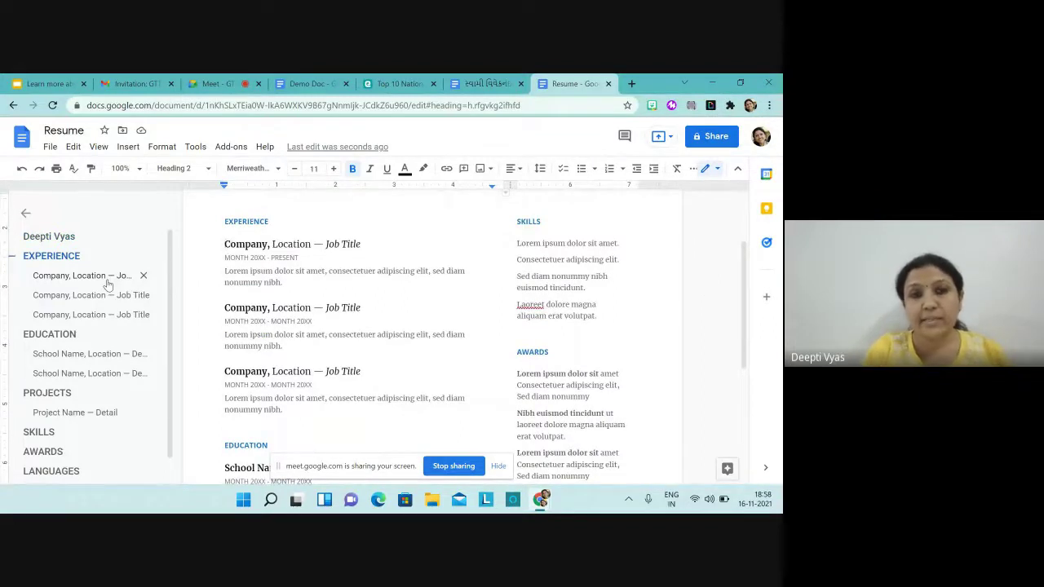
scroll(106, 281, up, 2)
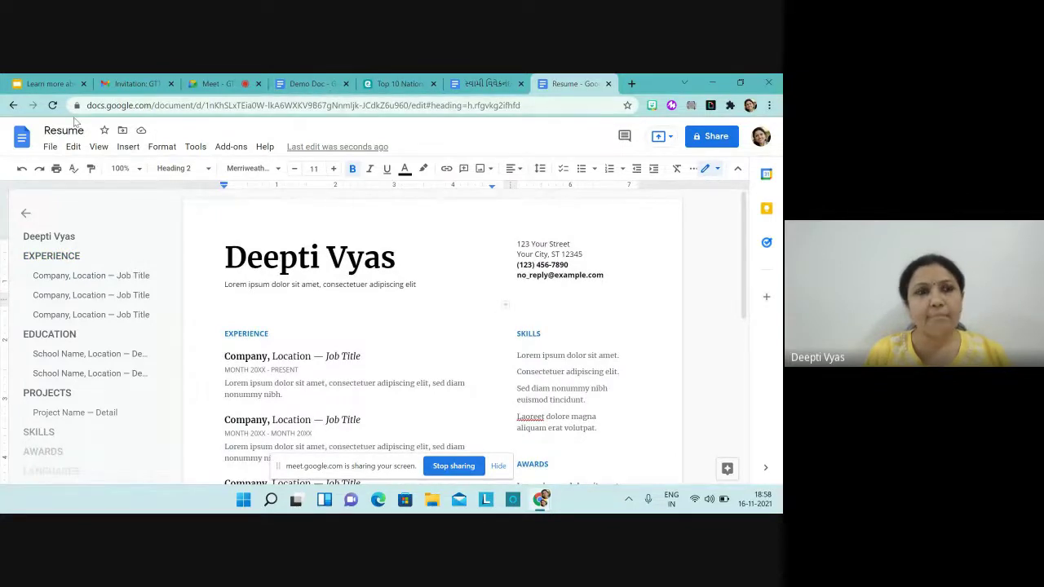
click(13, 105)
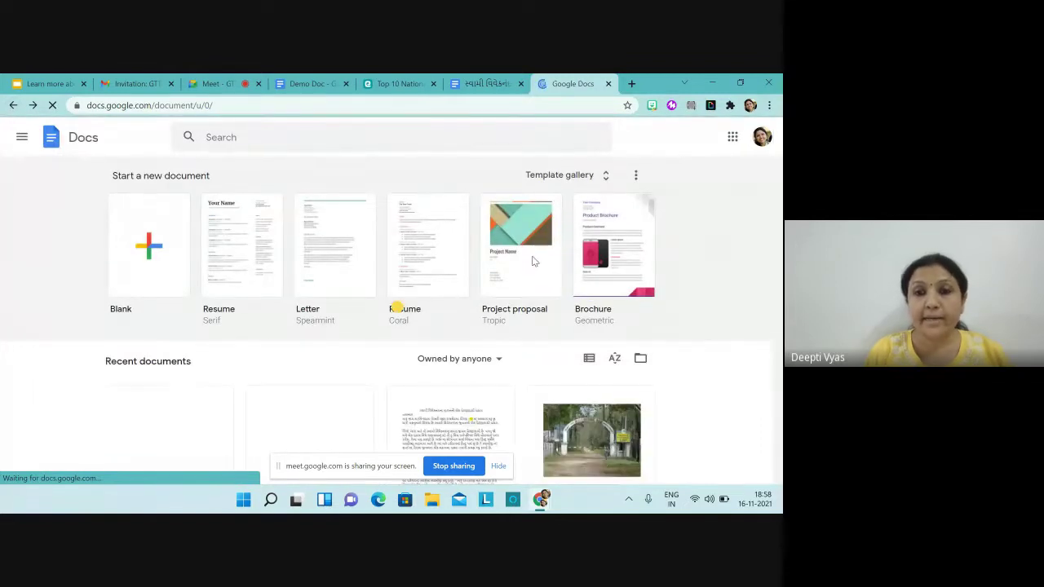
Step: Create a Project proposal (Tropic) document, scroll its sections, jump to Overview, then switch to the meeting tab
click(534, 261)
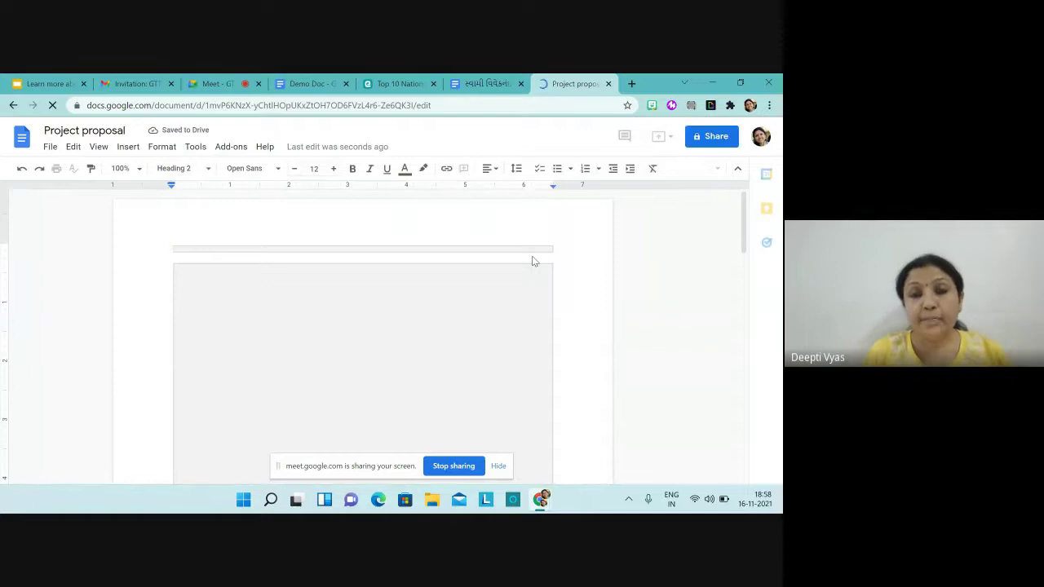
scroll(534, 260, down, 1)
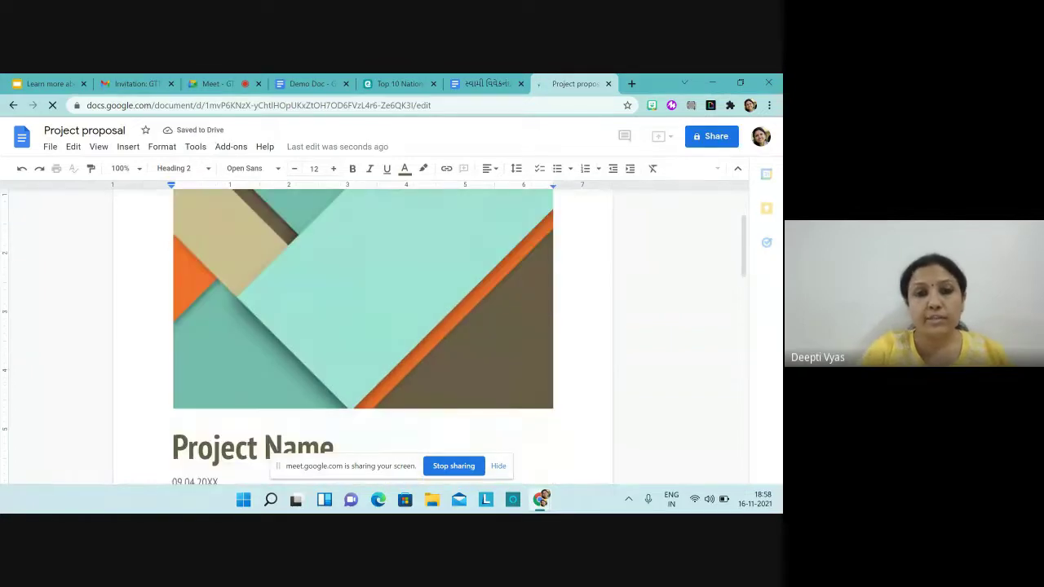
scroll(424, 327, down, 4)
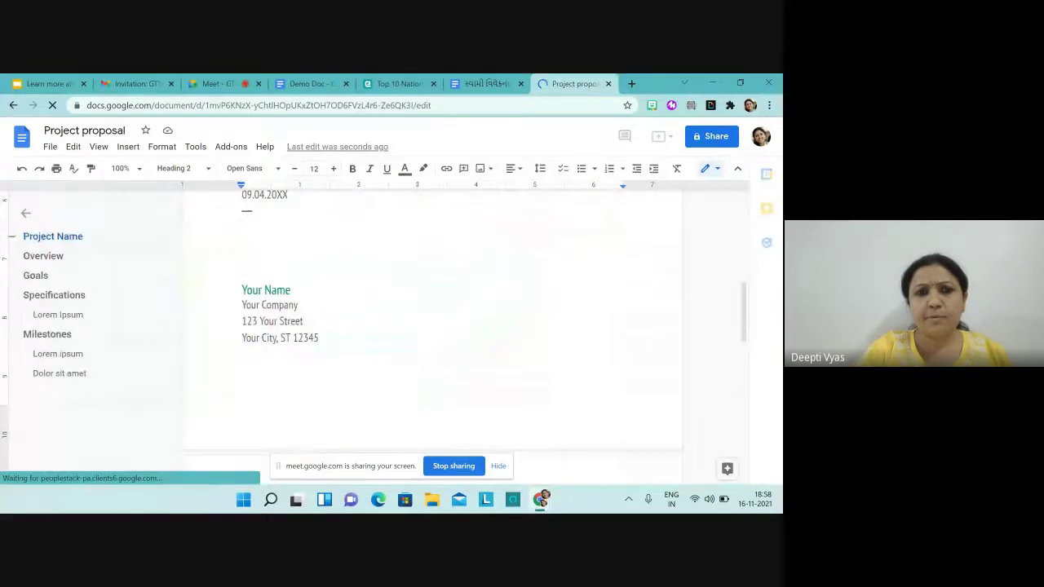
scroll(432, 327, down, 1)
scroll(432, 326, down, 2)
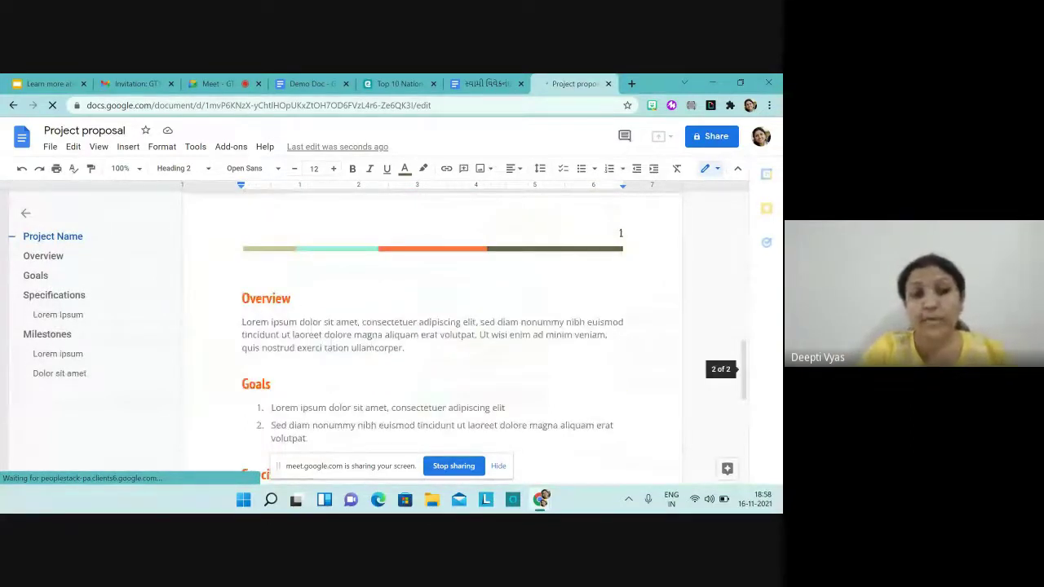
scroll(432, 326, down, 3)
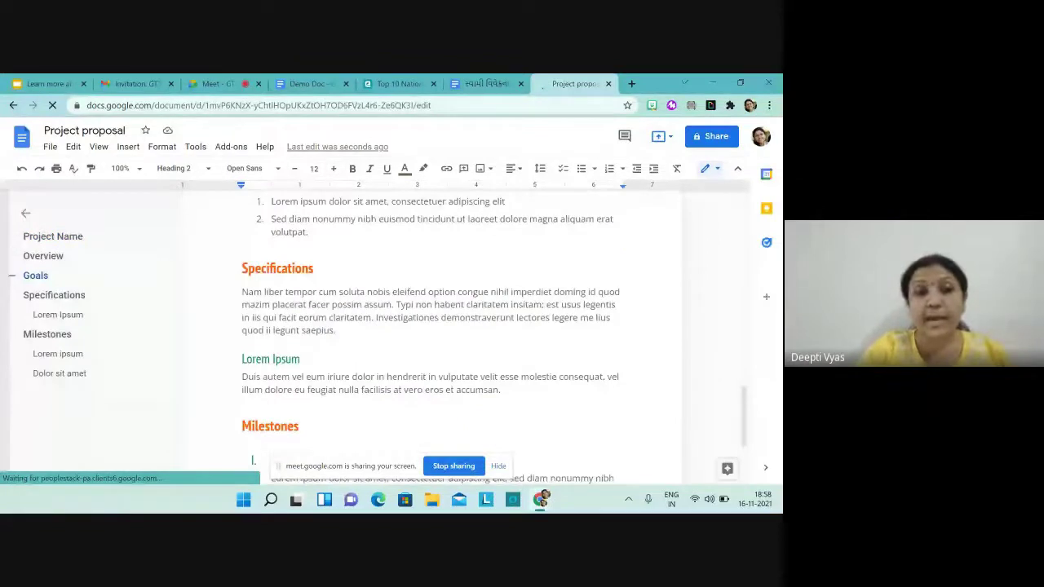
scroll(432, 326, down, 2)
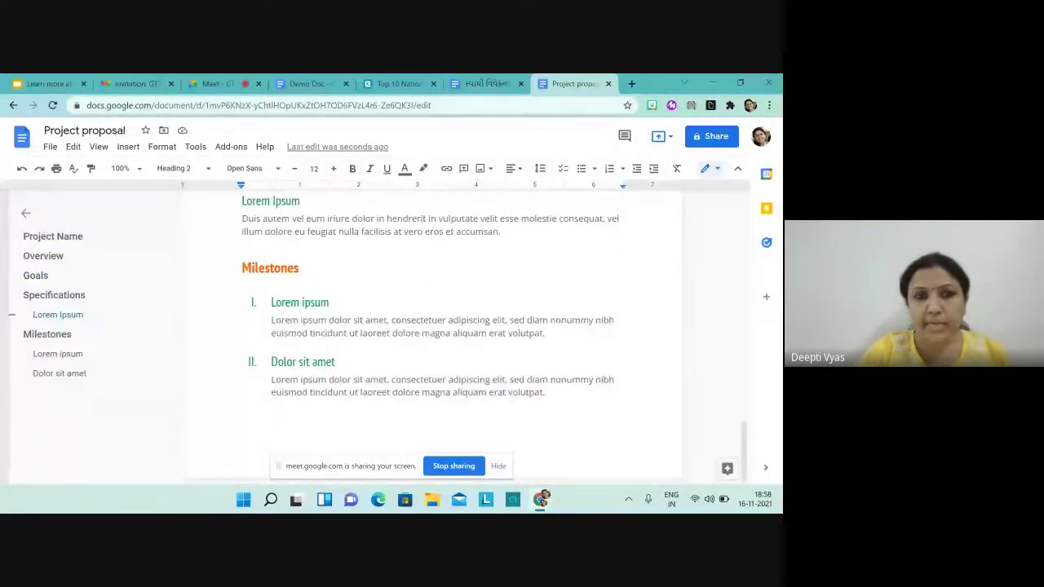
click(42, 255)
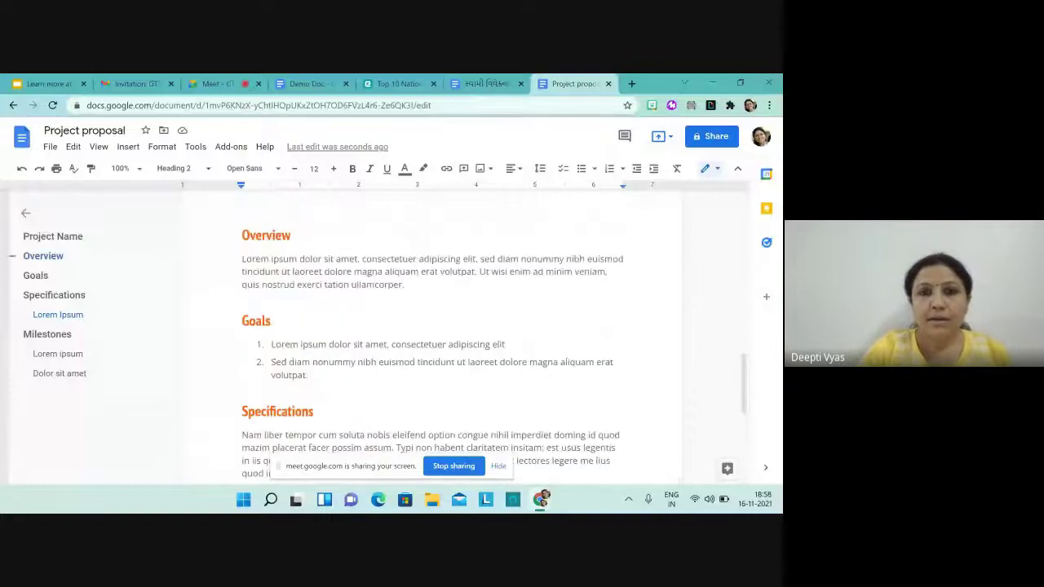
scroll(433, 326, up, 5)
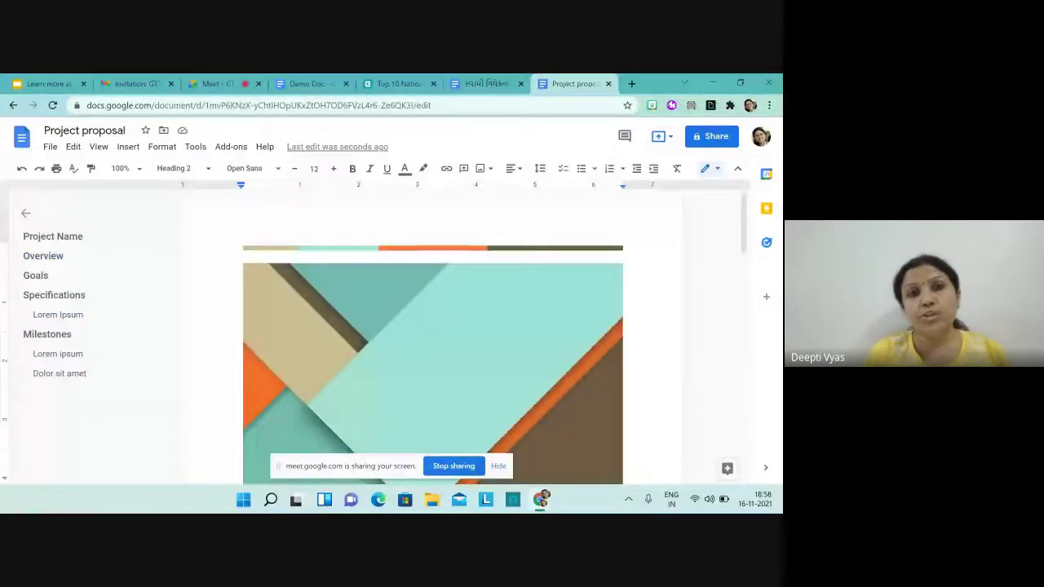
click(219, 86)
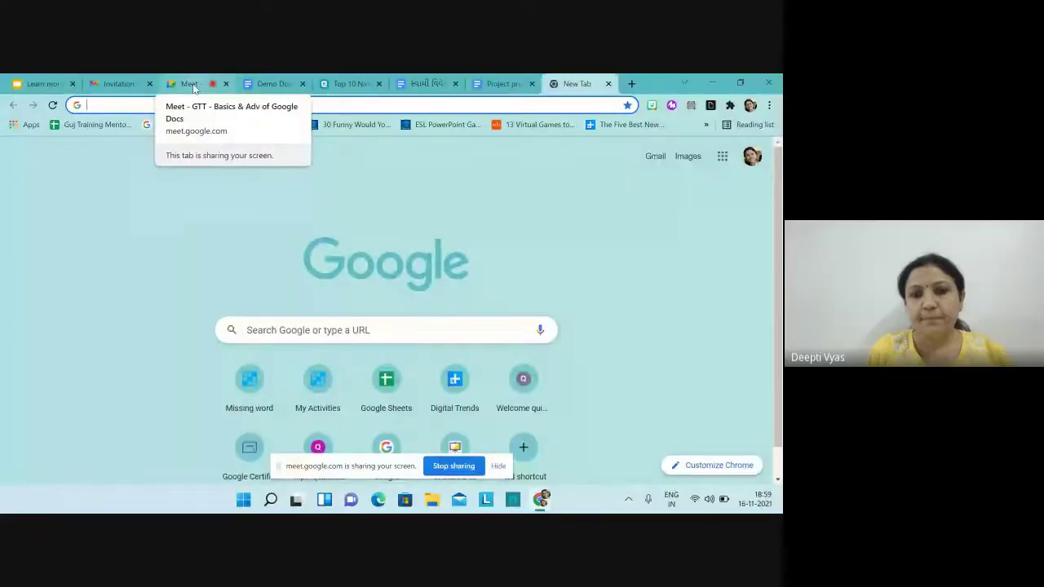
Step: Open Google Docs from the Google apps grid on the new tab
click(722, 157)
scroll(670, 309, down, 3)
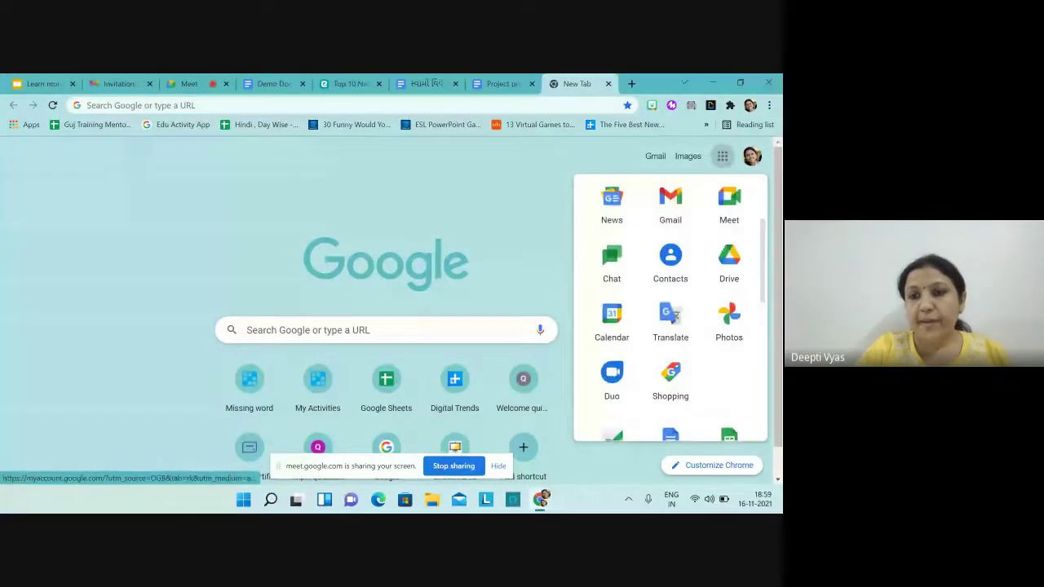
scroll(670, 309, down, 3)
click(670, 314)
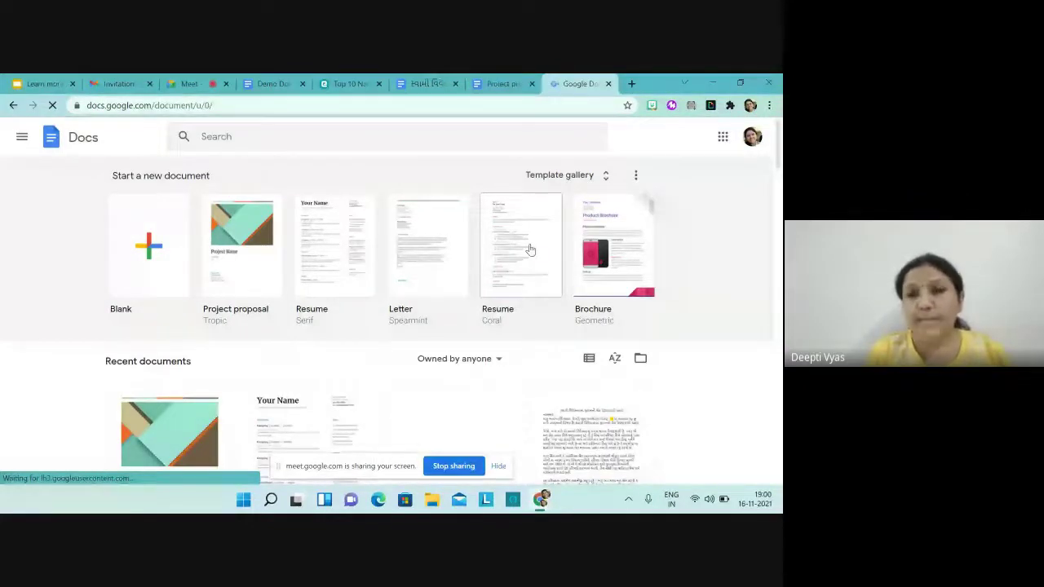
Step: From the template gallery's Work section, create a Lively Newsletter, then return to the Meet tab
click(602, 176)
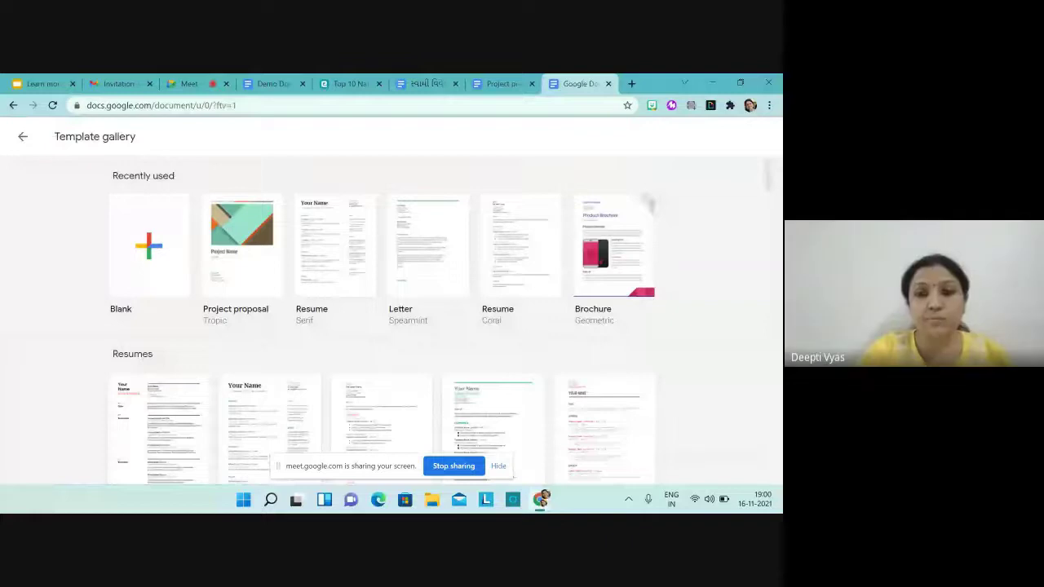
scroll(383, 318, down, 5)
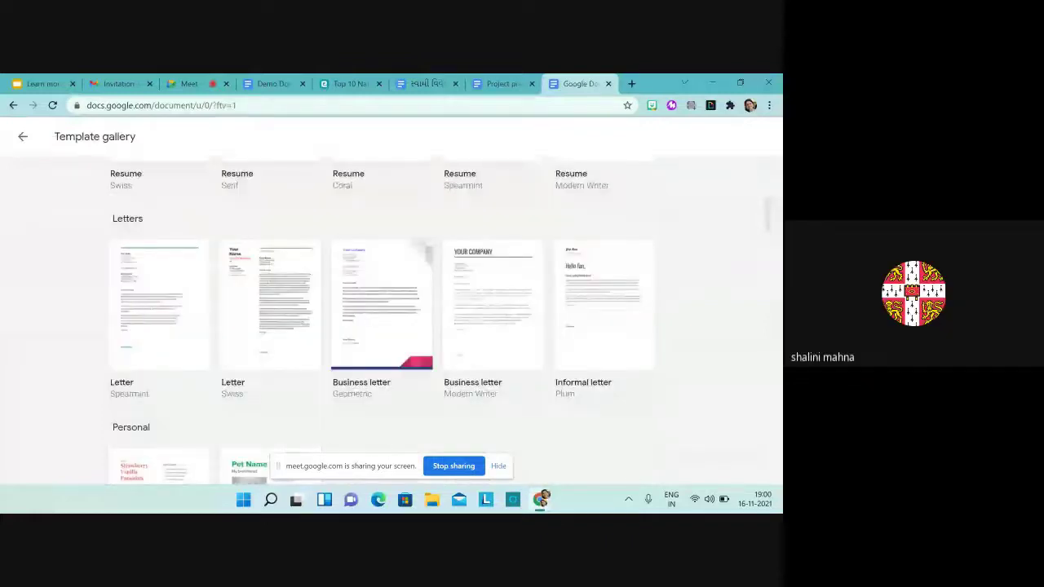
scroll(383, 318, down, 4)
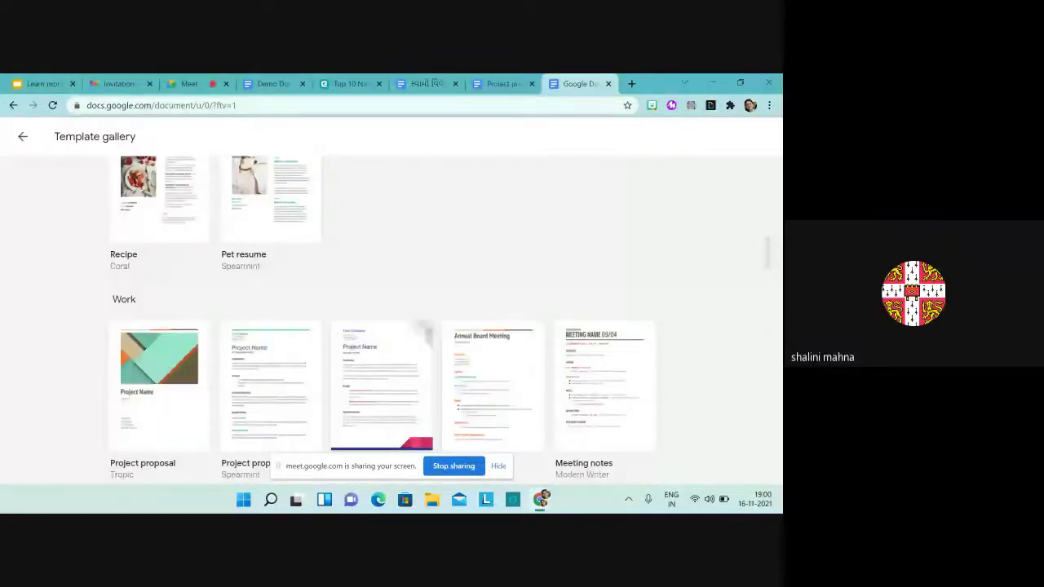
scroll(383, 318, down, 3)
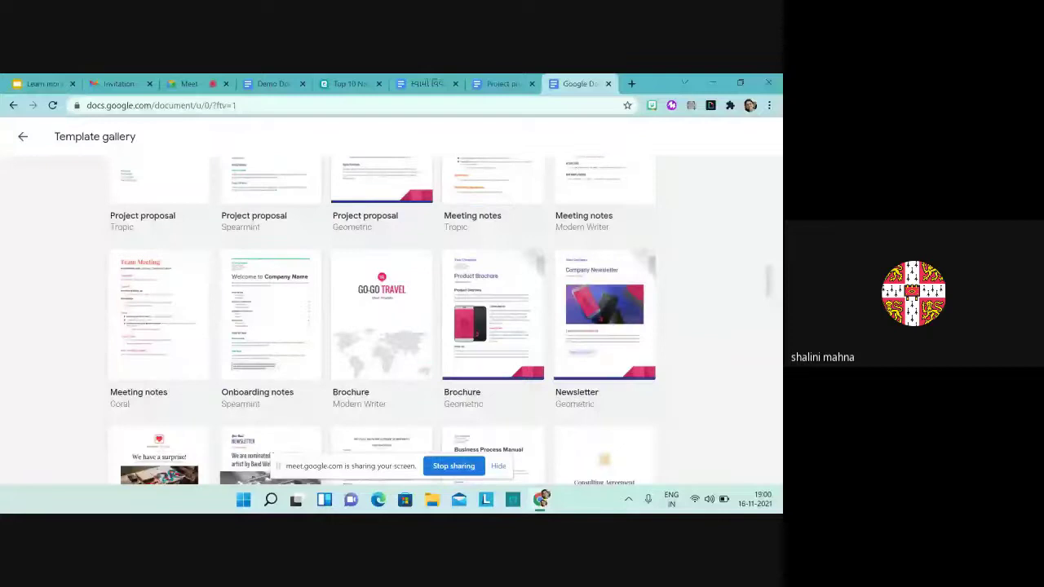
scroll(383, 318, down, 3)
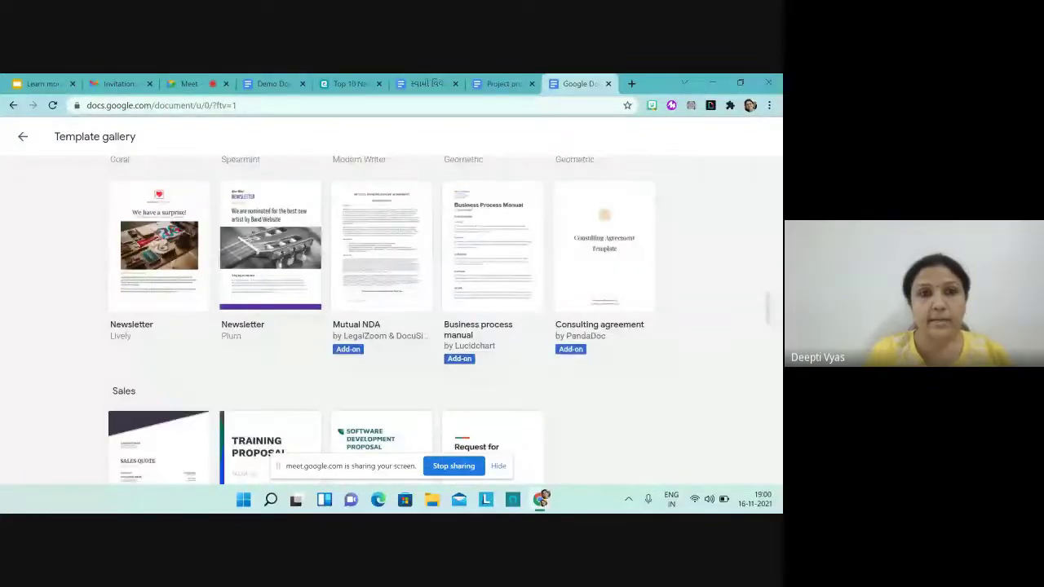
click(381, 245)
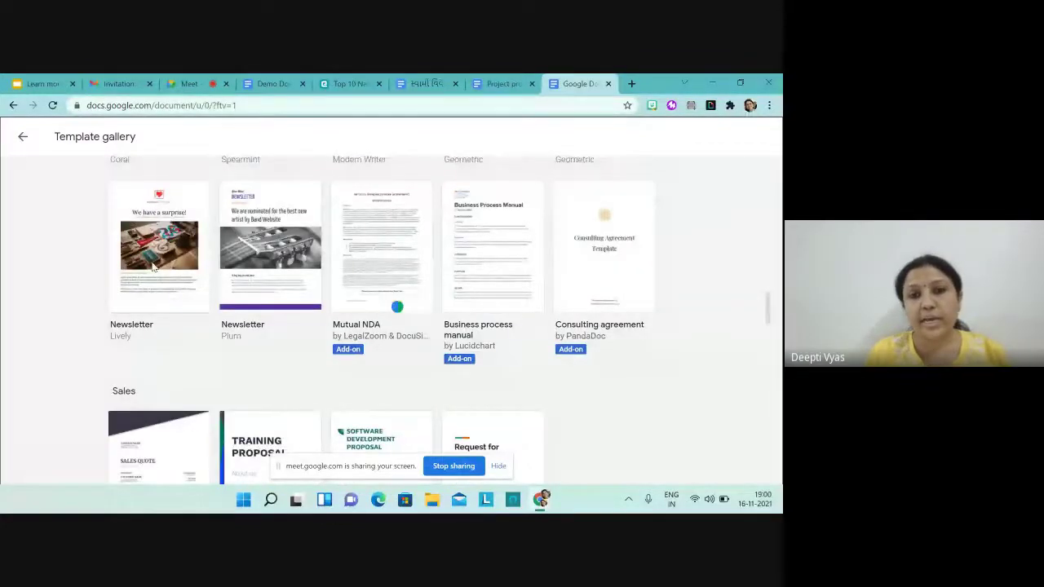
click(153, 268)
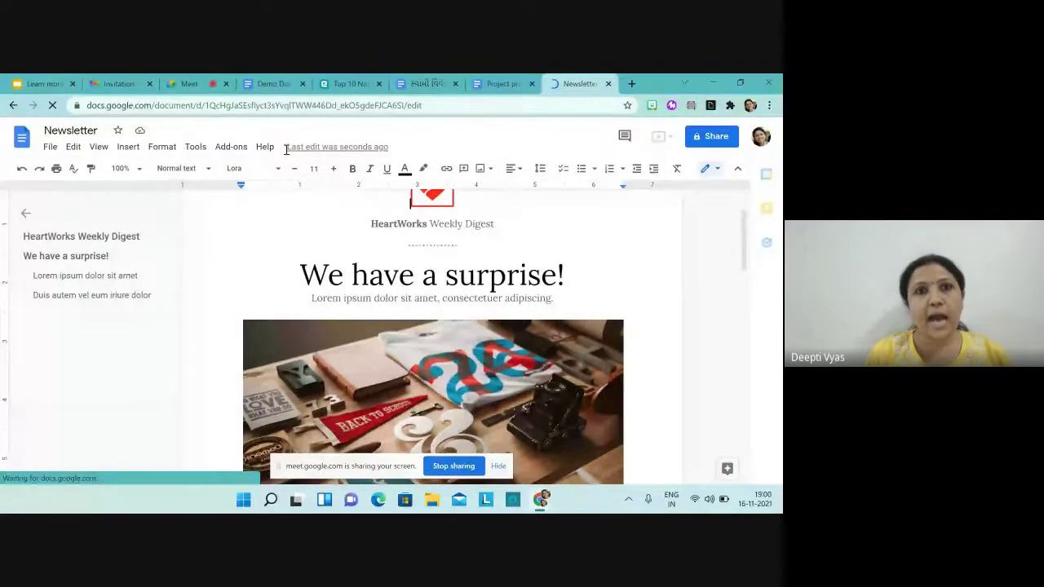
click(194, 86)
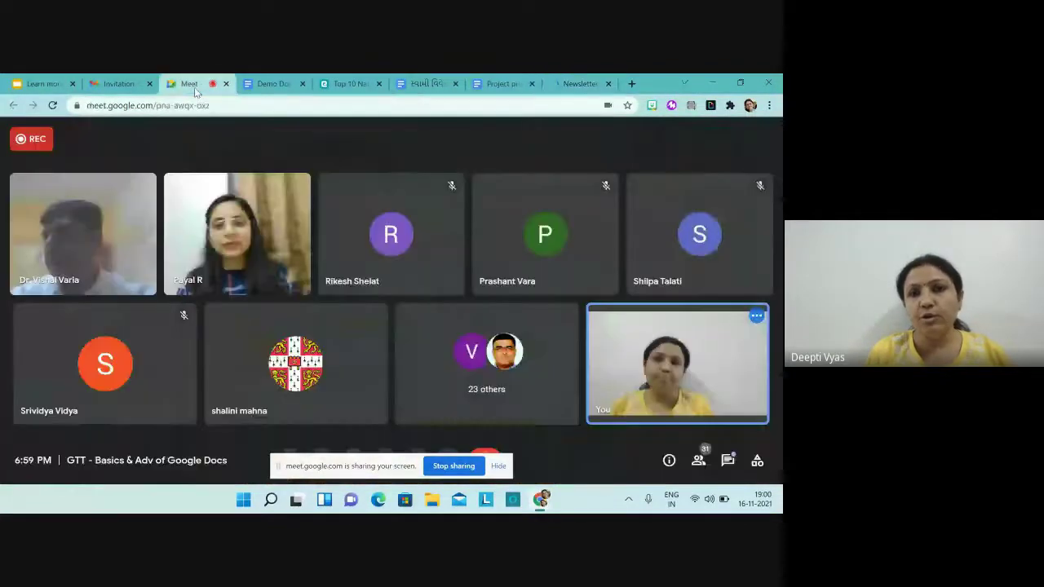